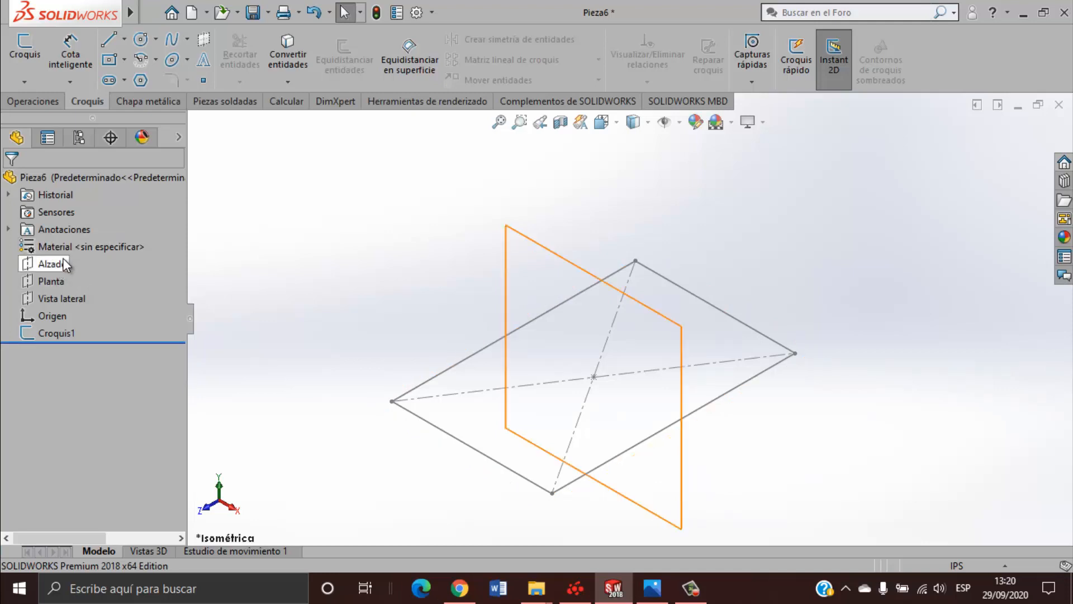
Review the angled block's dimensions in the reference image bloque en angulo.PNG in Fotos and return to SOLIDWORKS.
left_click(63, 262)
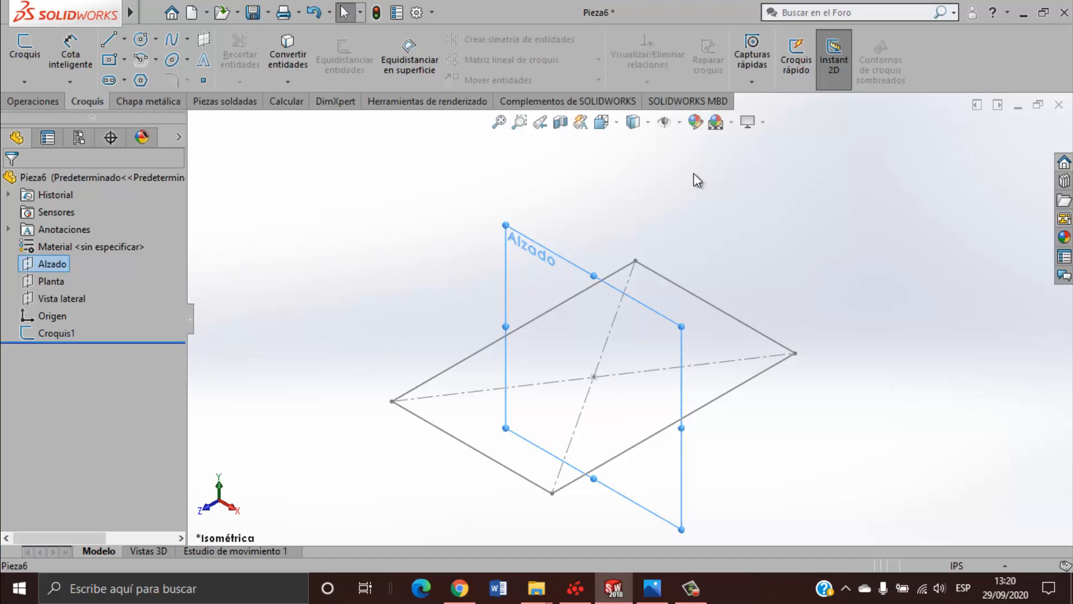
left_click(772, 277)
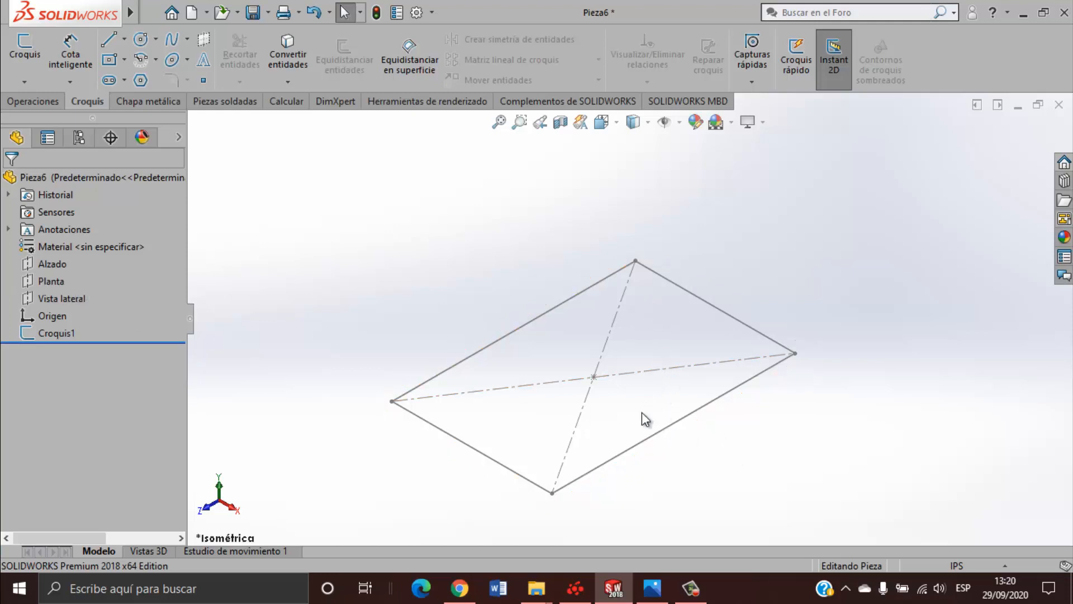
left_click(652, 587)
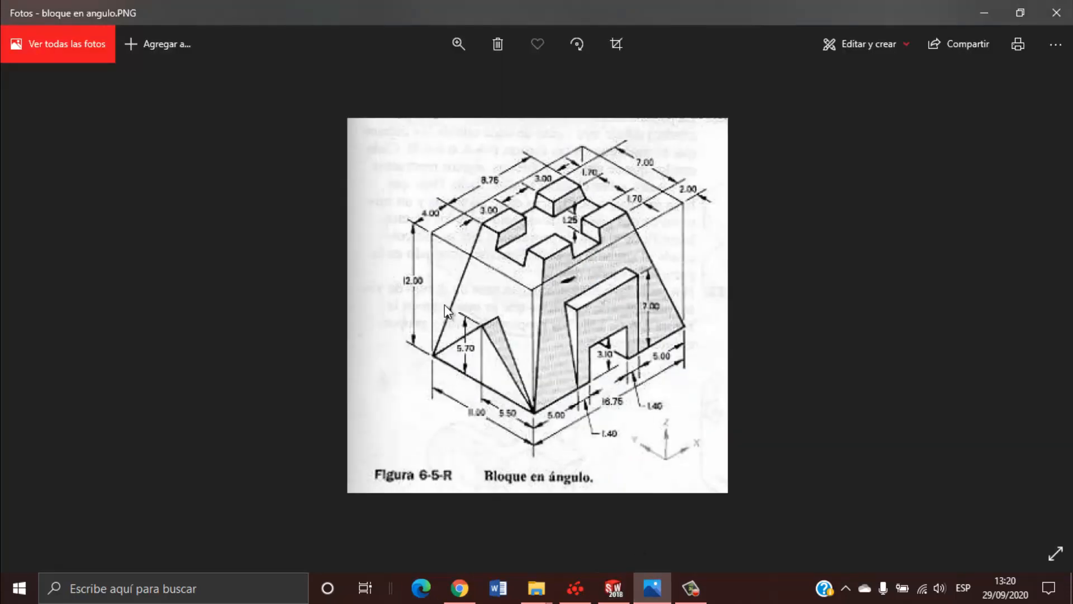
left_click(613, 587)
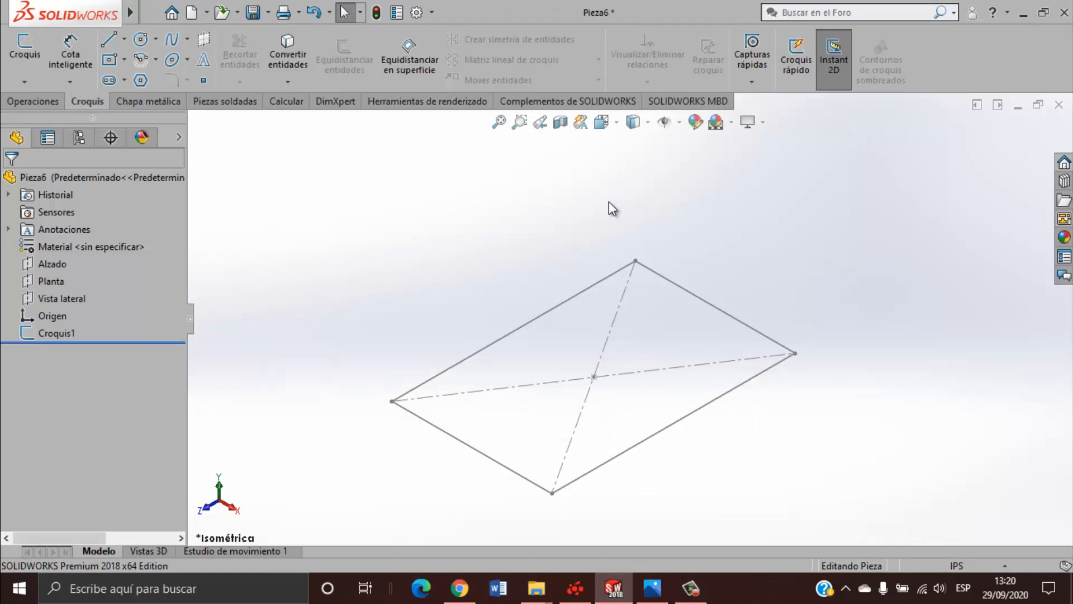
Start a new reference plane with the Planta plane as its first reference, consulting the drawing for the block's height.
left_click(47, 102)
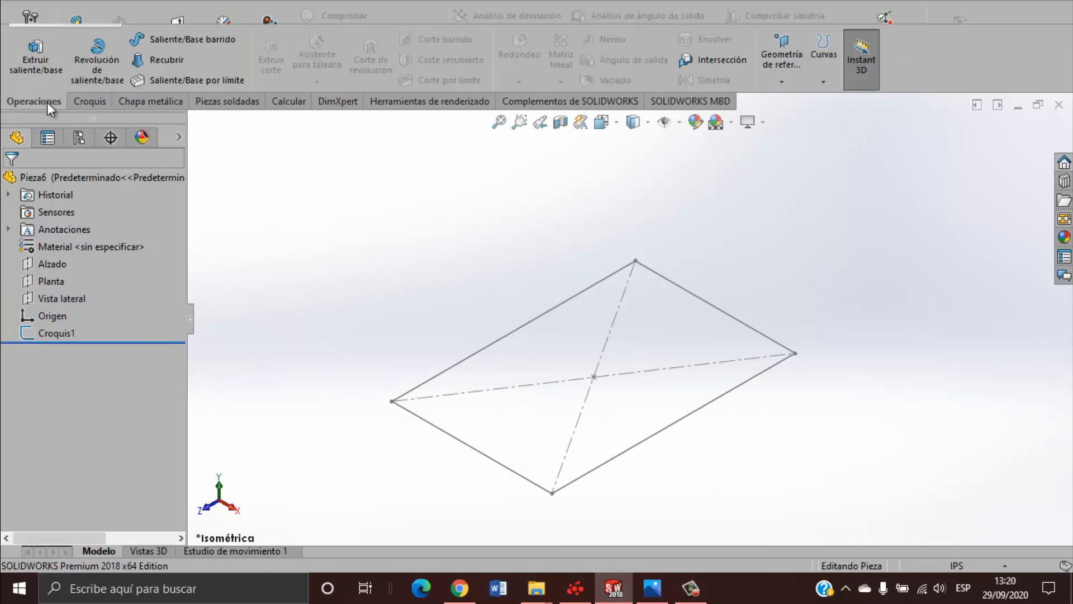
left_click(782, 82)
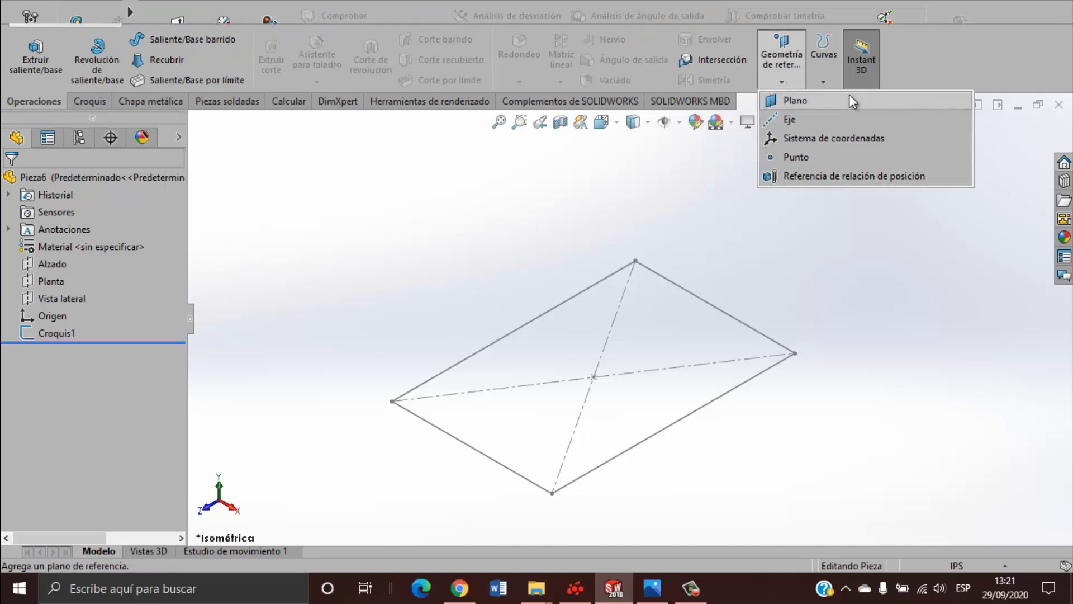
left_click(806, 103)
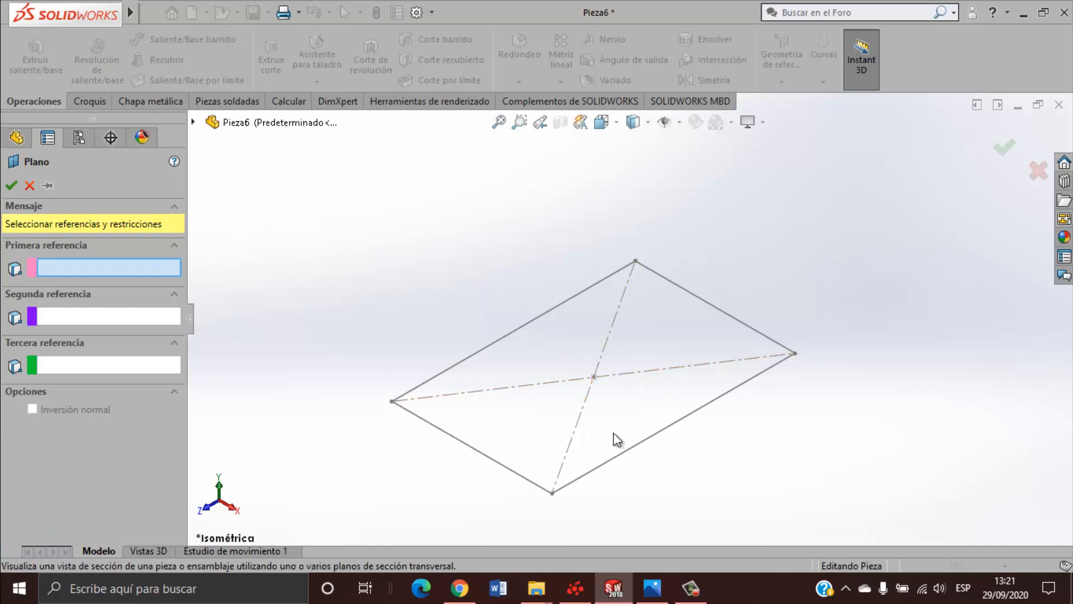
left_click(652, 588)
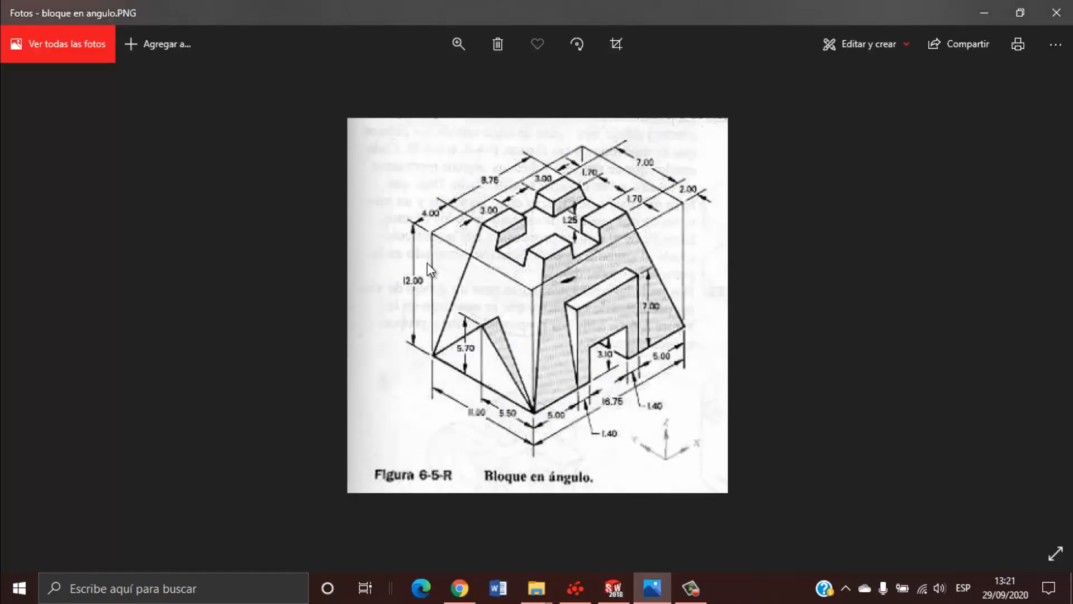
left_click(984, 12)
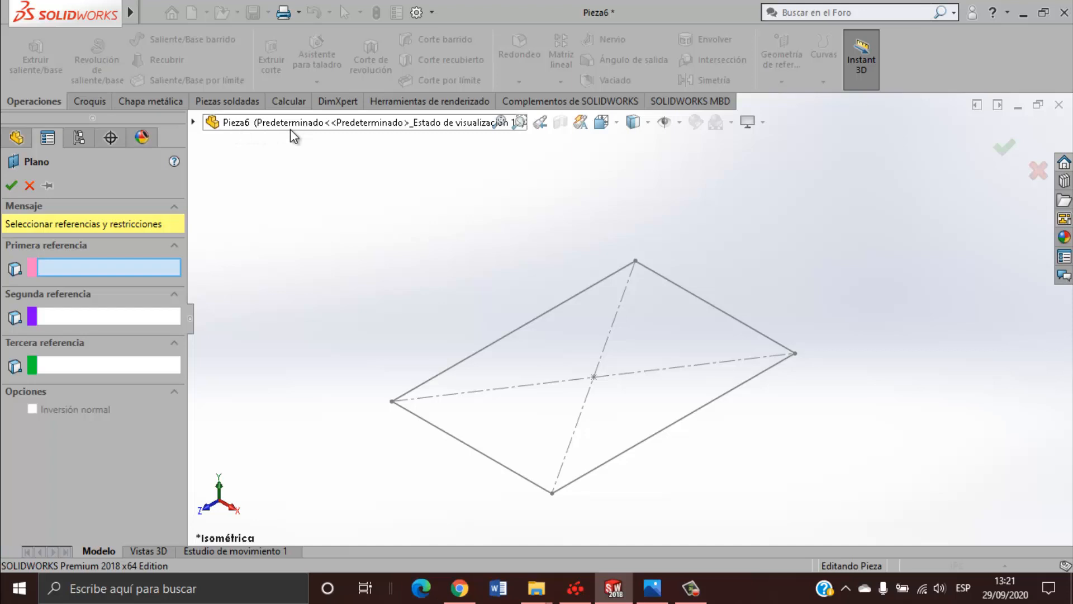
left_click(193, 122)
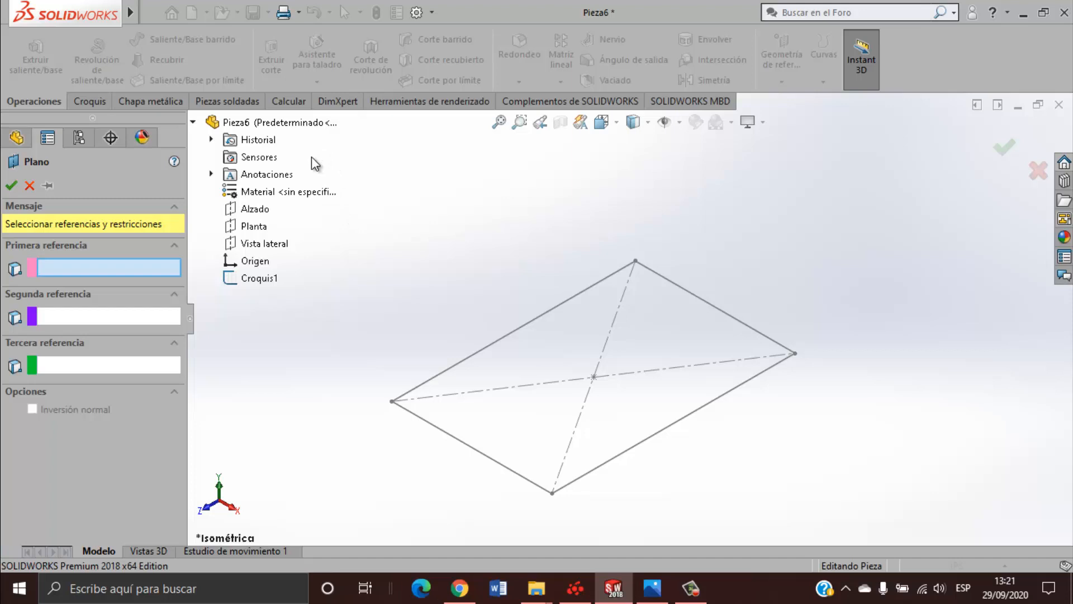
left_click(259, 226)
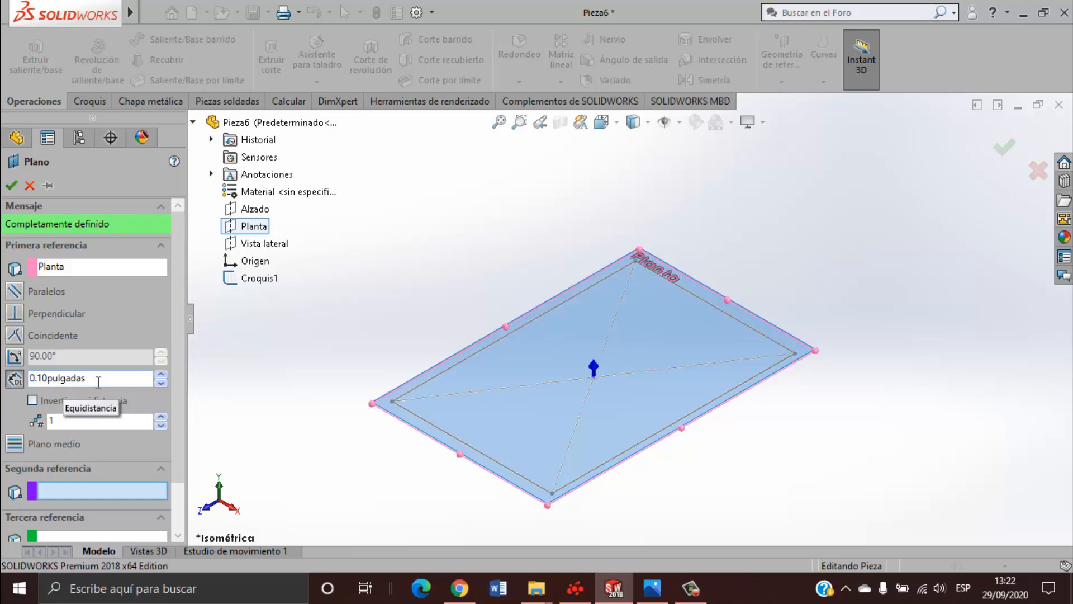
Examine the spacing between the previewed plane and Planta in the right-side and isometric views.
key("space")
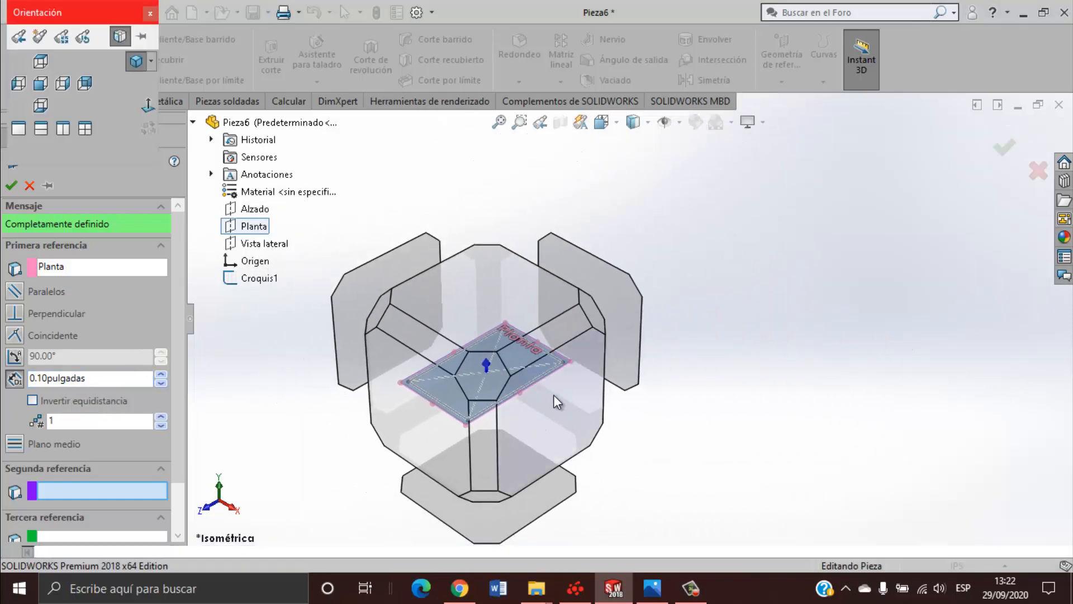
left_click(553, 394)
scroll(833, 322, "down", 10)
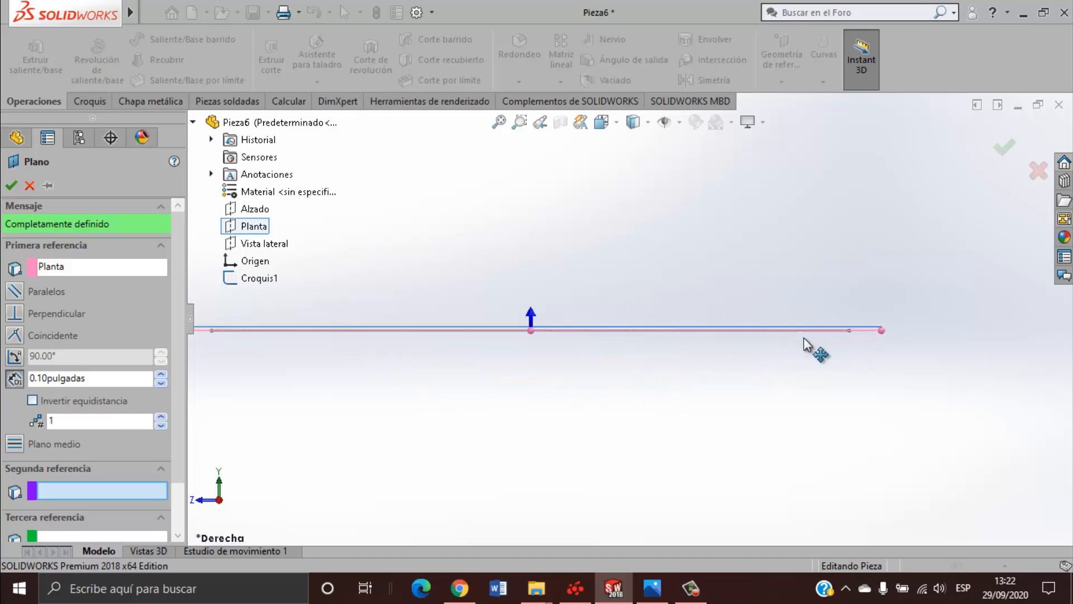
scroll(740, 339, "down", 3)
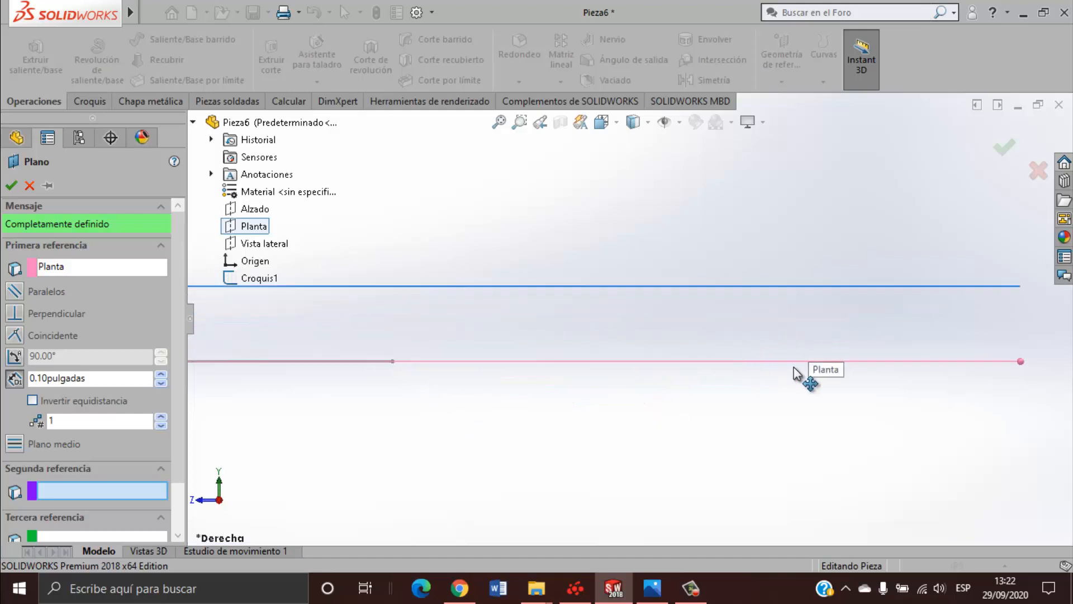
scroll(760, 364, "up", 8)
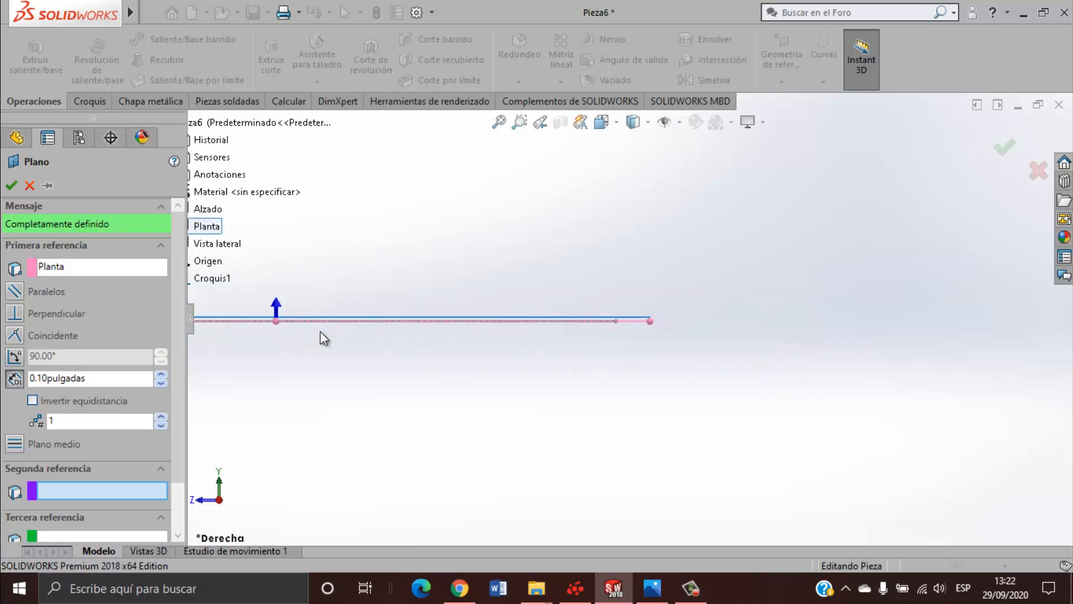
scroll(731, 300, "down", 5)
scroll(657, 314, "down", 4)
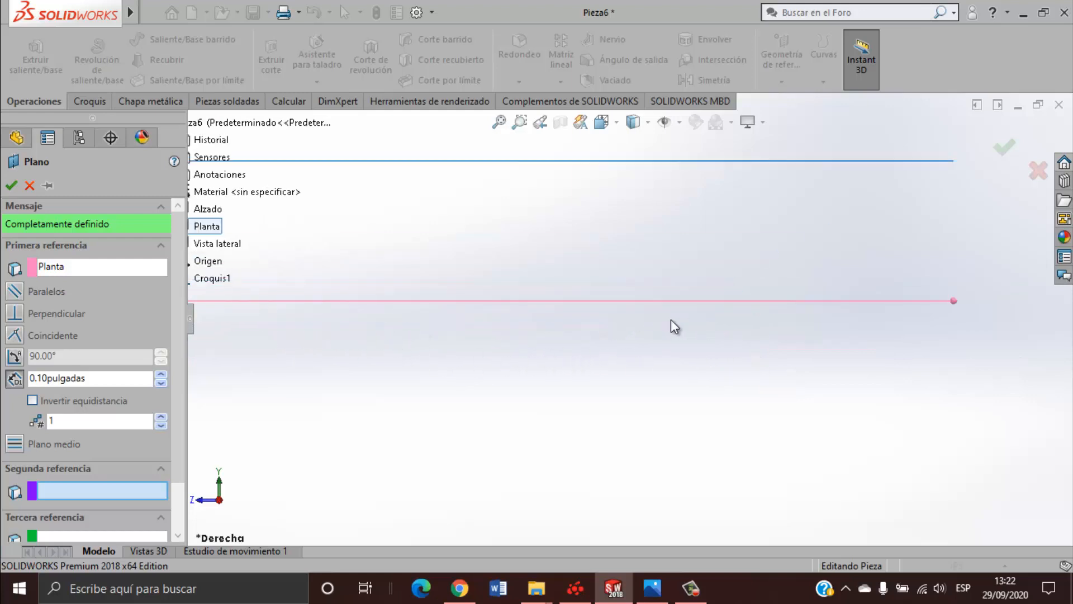
scroll(621, 305, "up", 4)
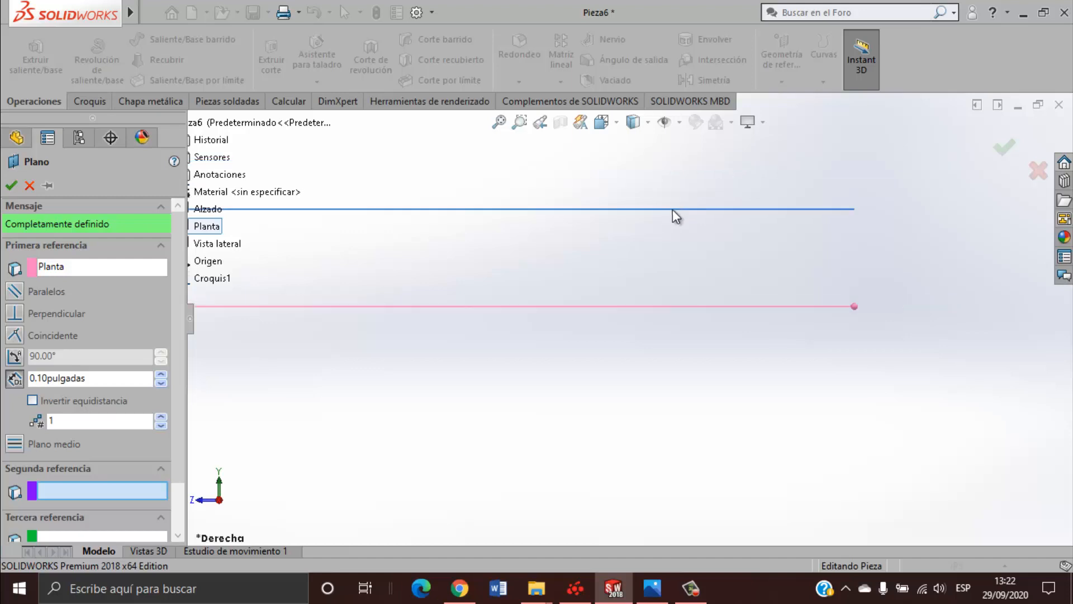
scroll(563, 321, "up", 6)
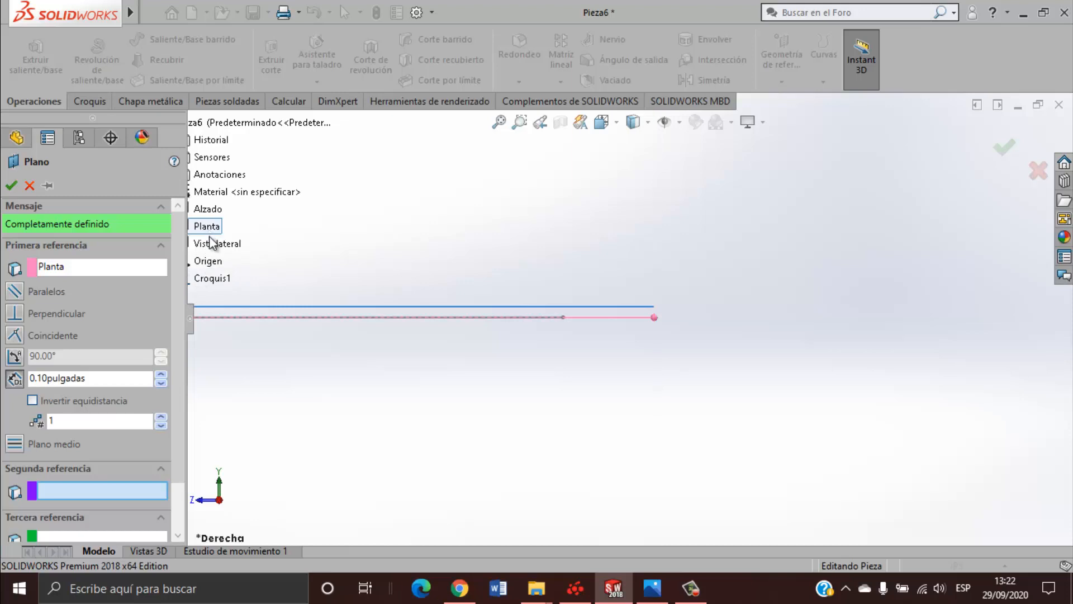
scroll(439, 296, "up", 5)
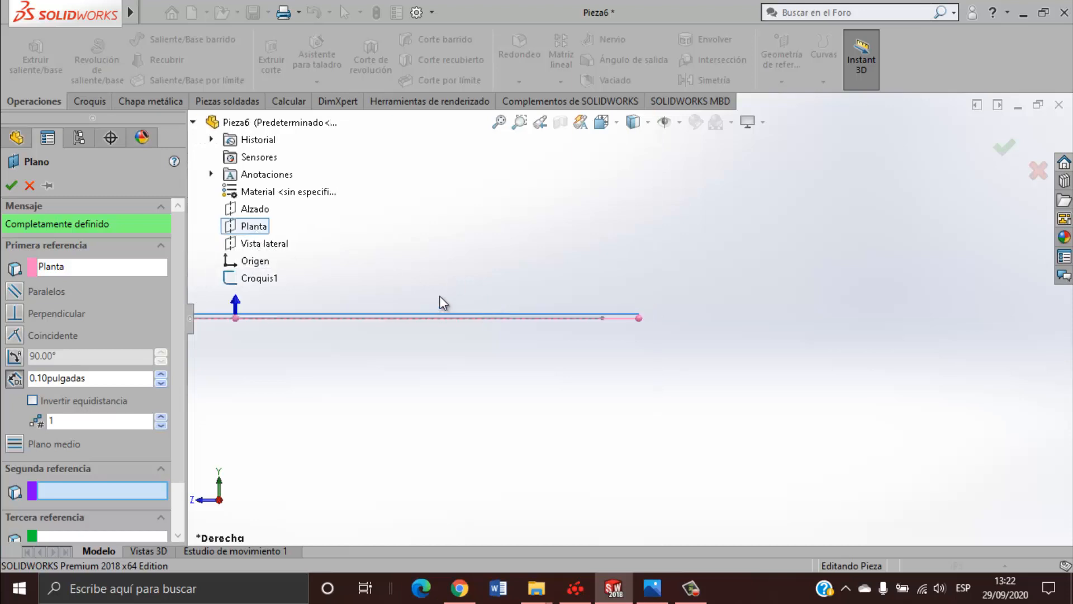
scroll(700, 312, "up", 8)
scroll(532, 300, "down", 2)
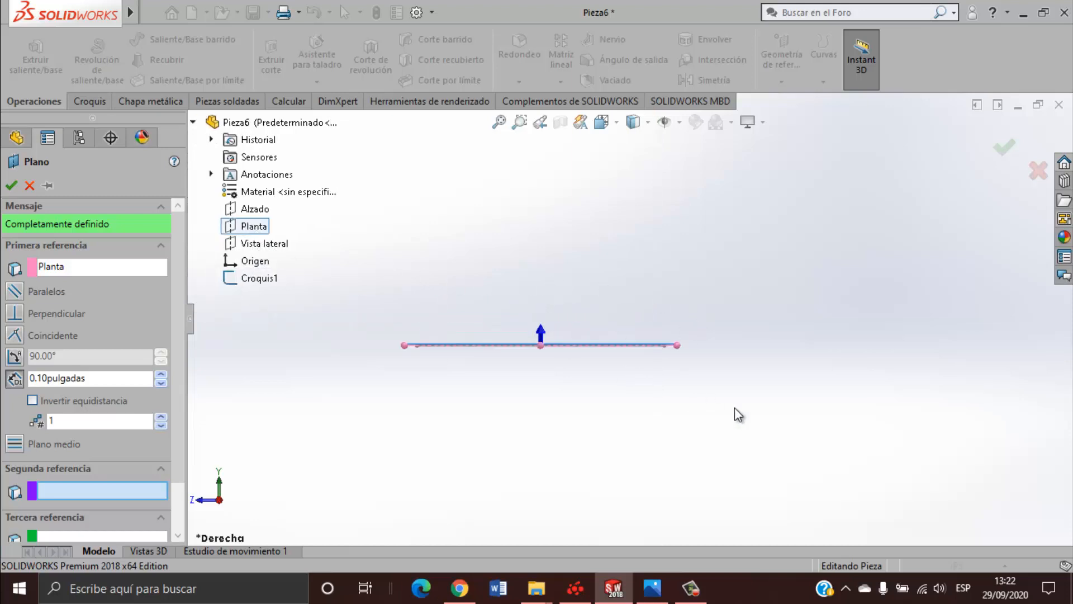
key("ctrl+7")
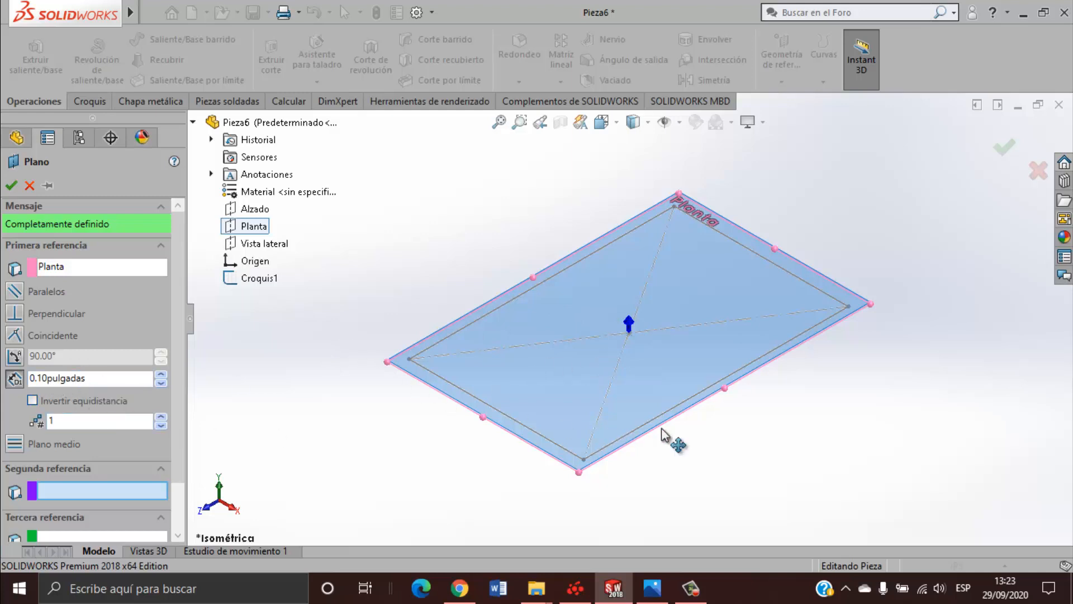
key("space")
left_click(568, 417)
scroll(498, 327, "up", 2)
scroll(512, 325, "down", 6)
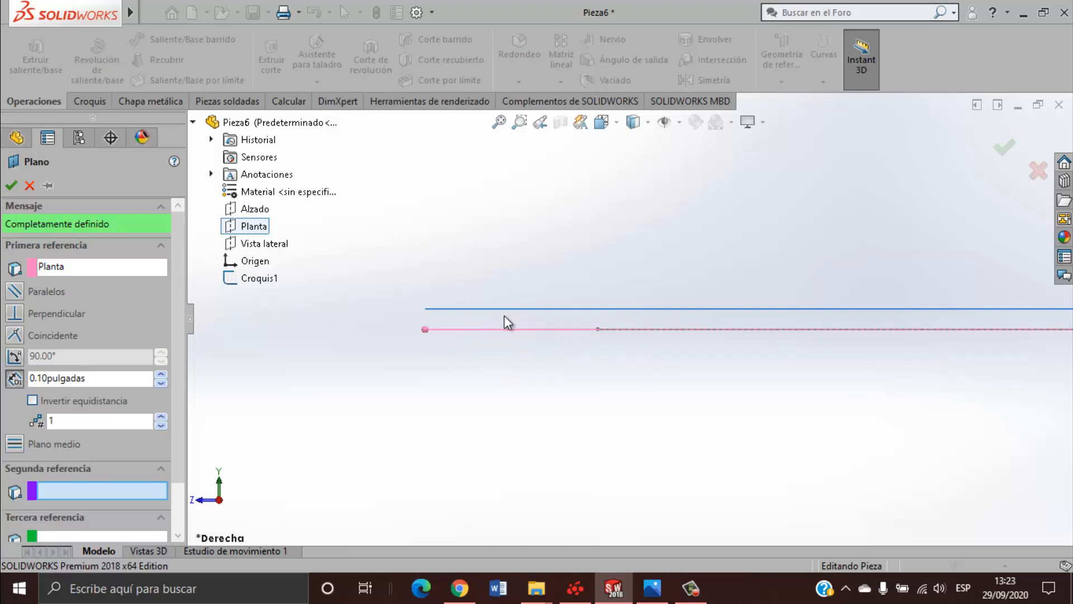
scroll(805, 380, "up", 15)
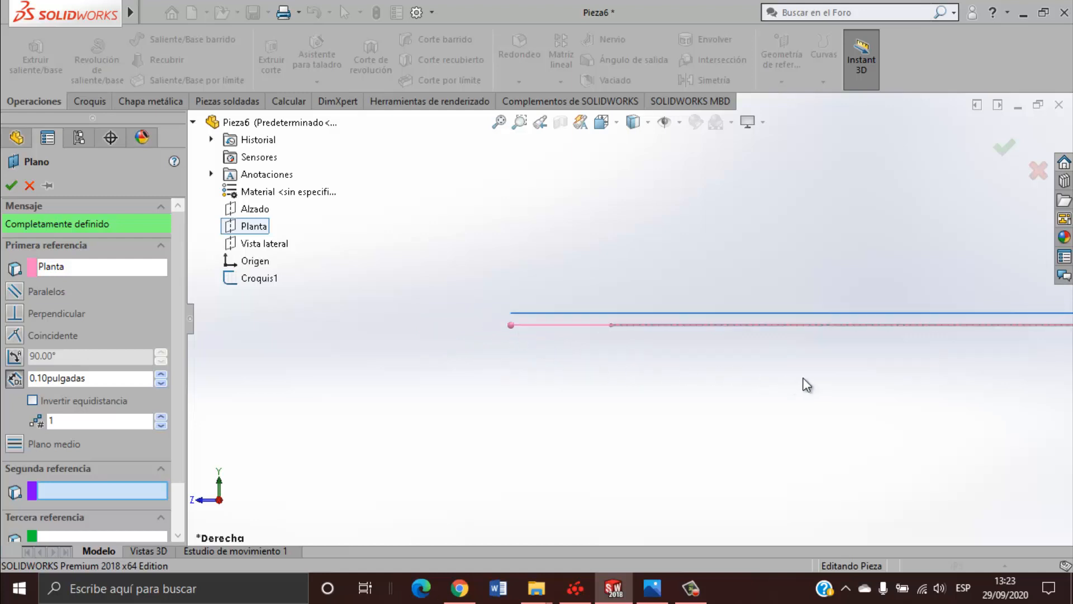
scroll(824, 318, "down", 5)
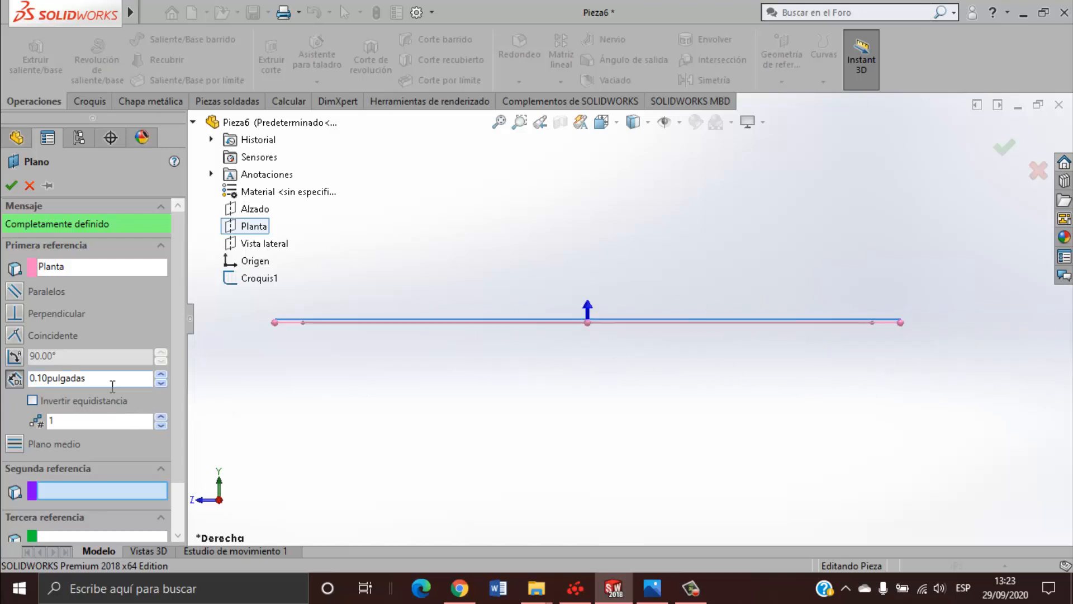
Set the new plane's offset from Planta to 12 inches, check it against the reference drawing and accept the plane.
left_click_drag(139, 378, 22, 398)
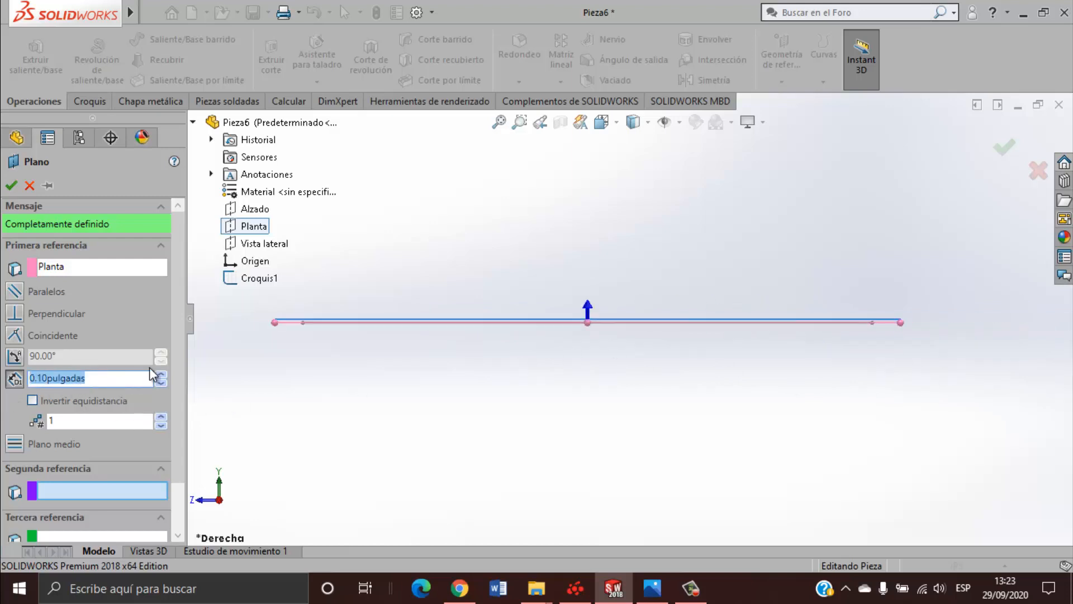
type("12")
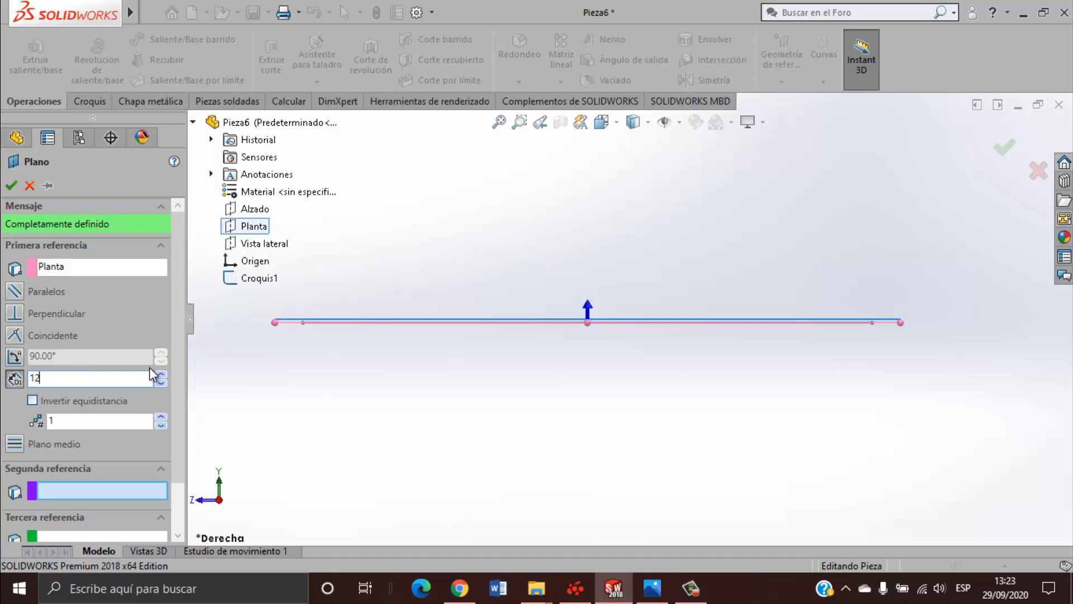
key("Return")
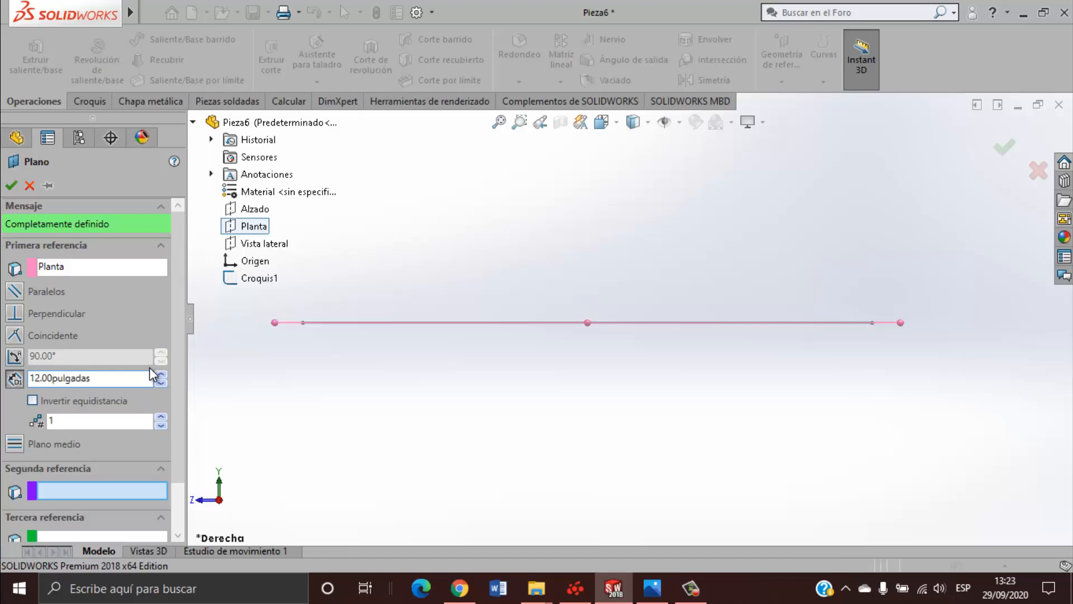
scroll(575, 290, "up", 5)
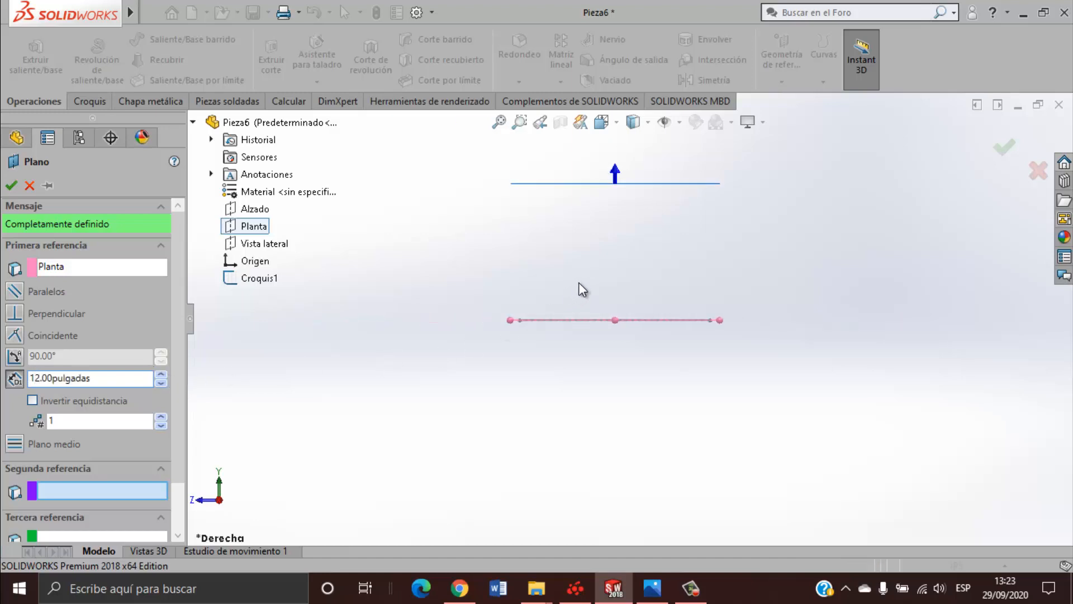
scroll(637, 195, "down", 4)
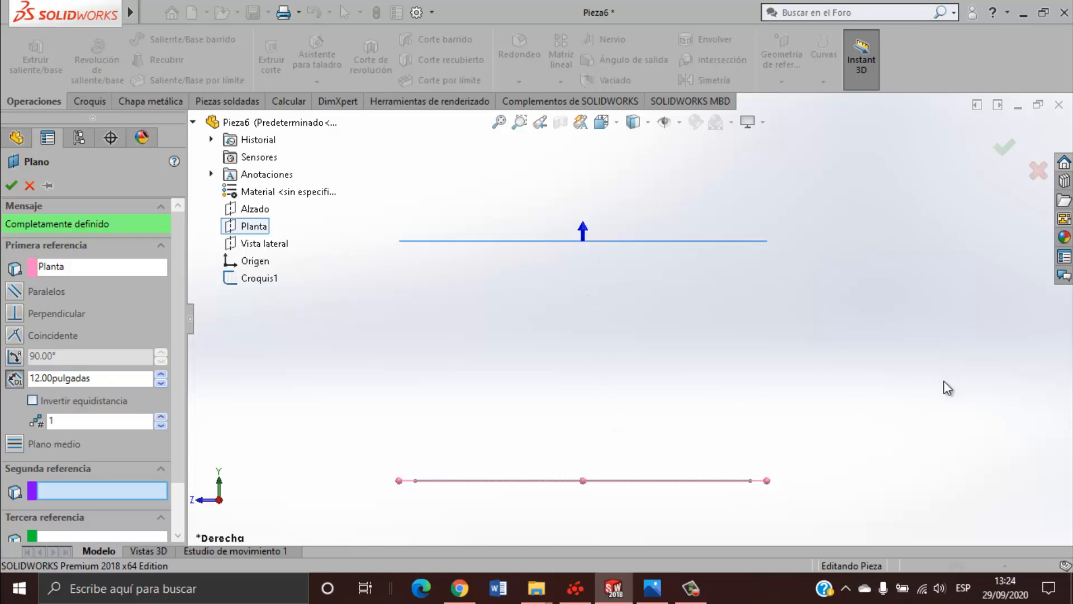
key("ctrl+7")
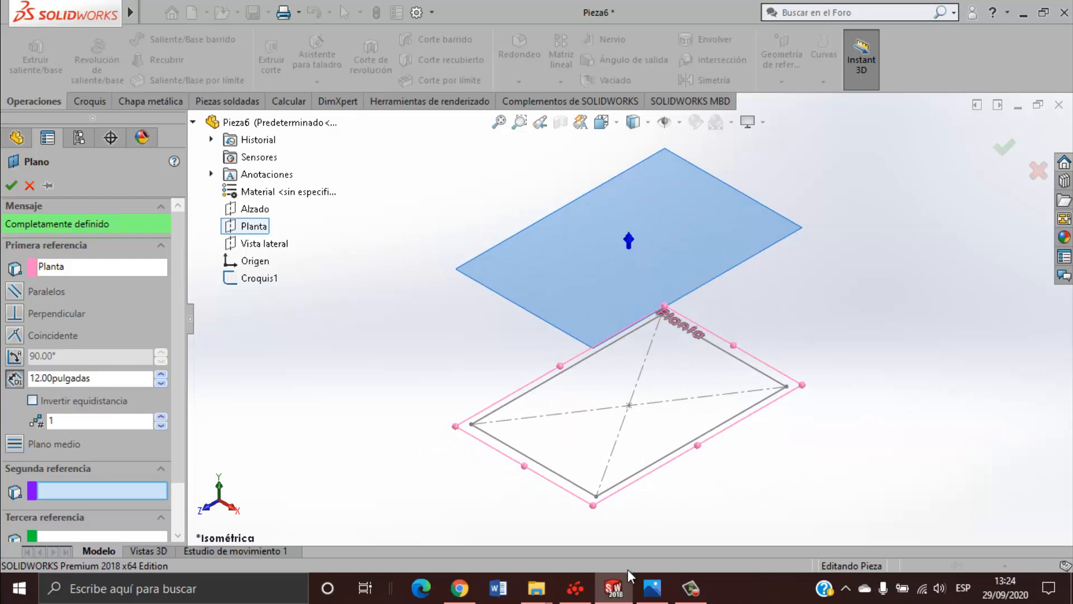
left_click(651, 586)
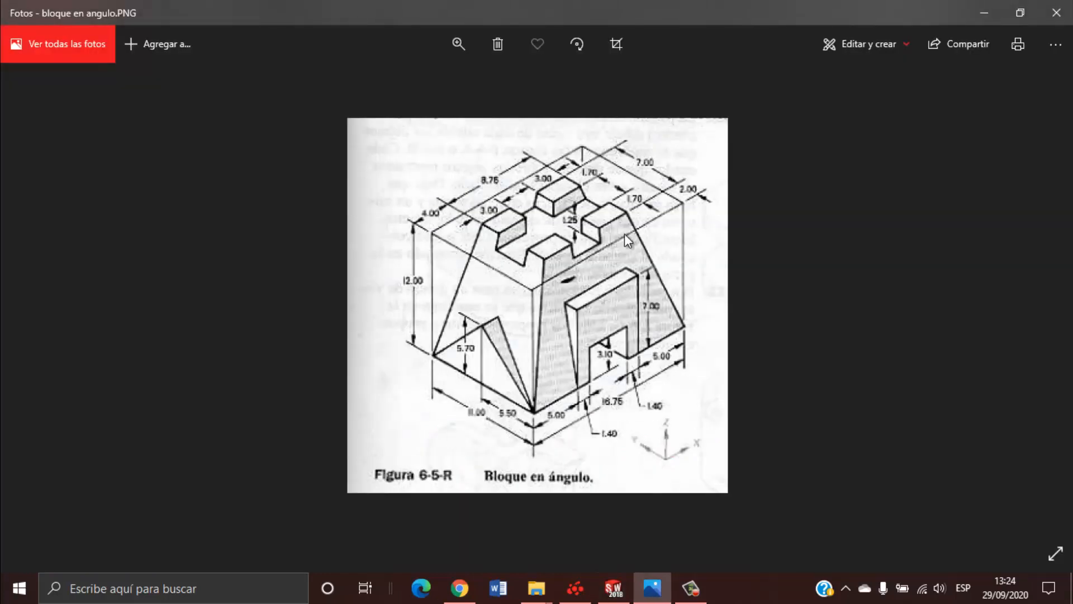
left_click(982, 10)
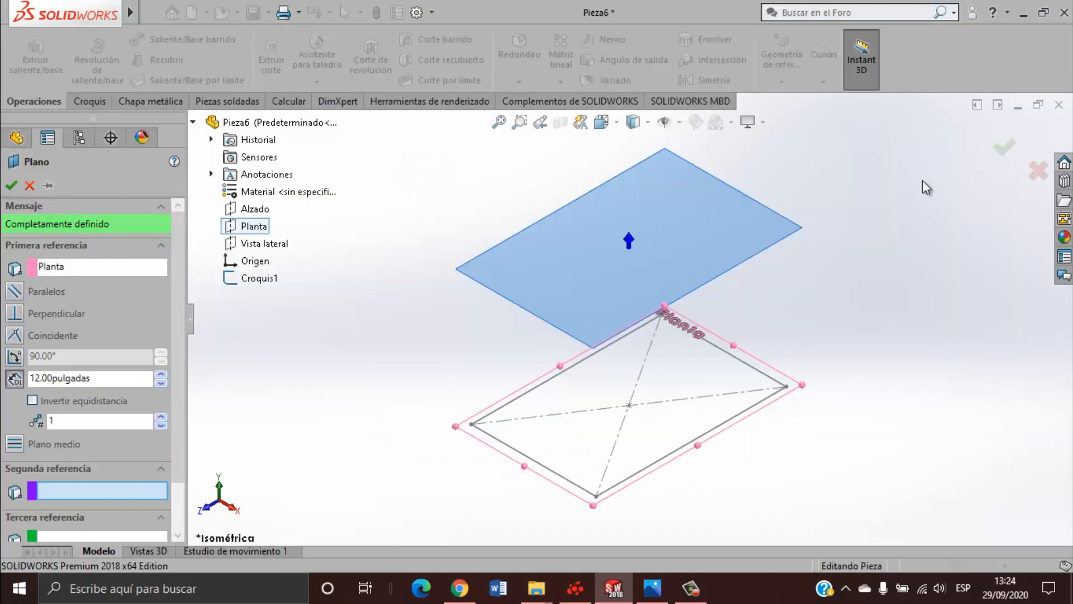
left_click(11, 185)
left_click(877, 374)
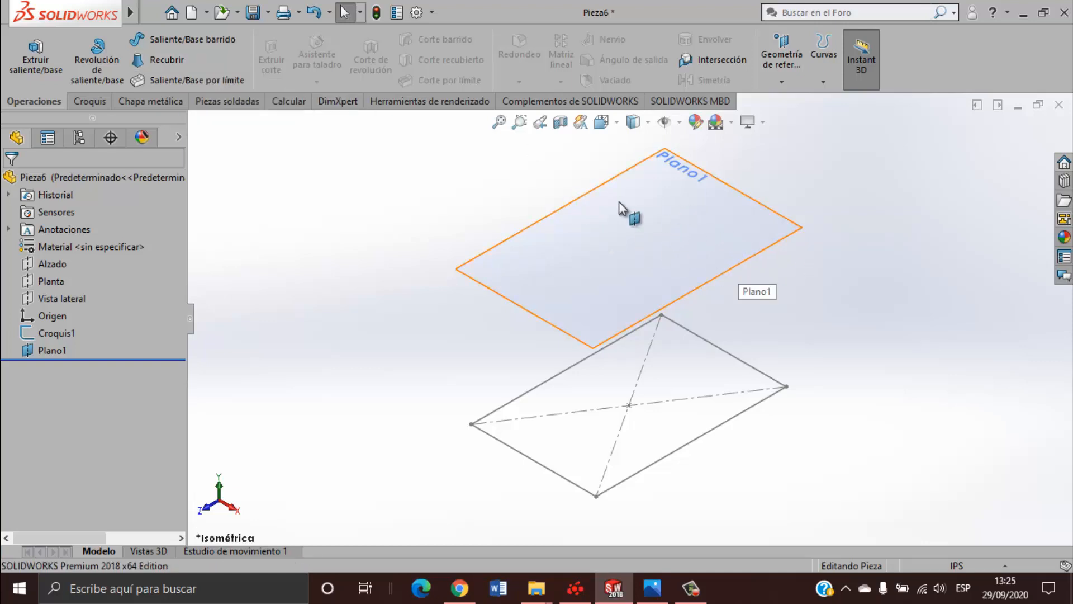
Start a sketch on Plano1 in a face-on view and consult the reference drawing for the block's top dimensions.
left_click(648, 242)
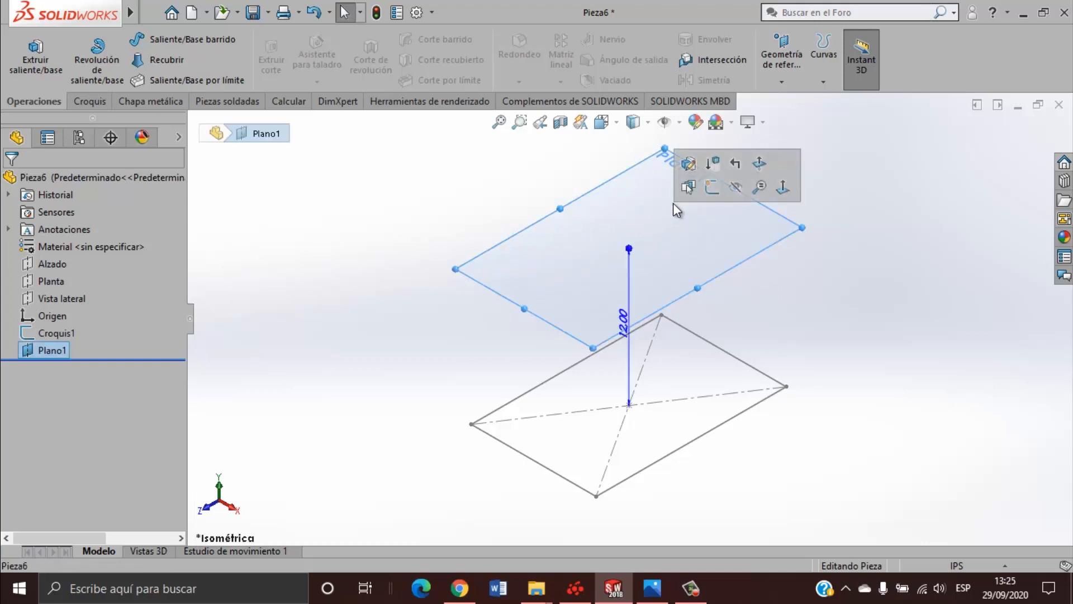
left_click(713, 187)
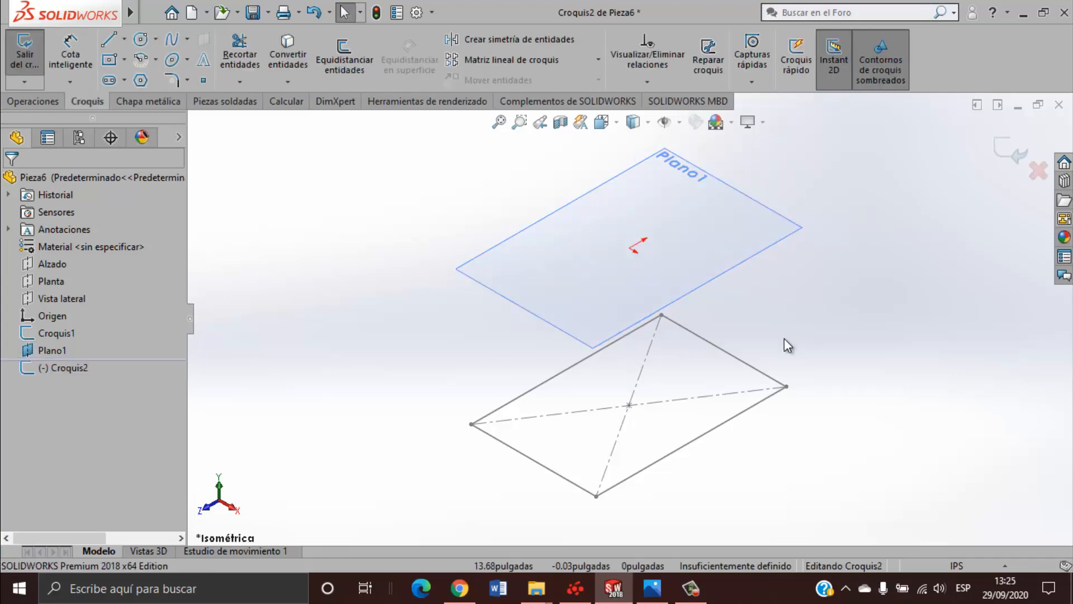
key("space")
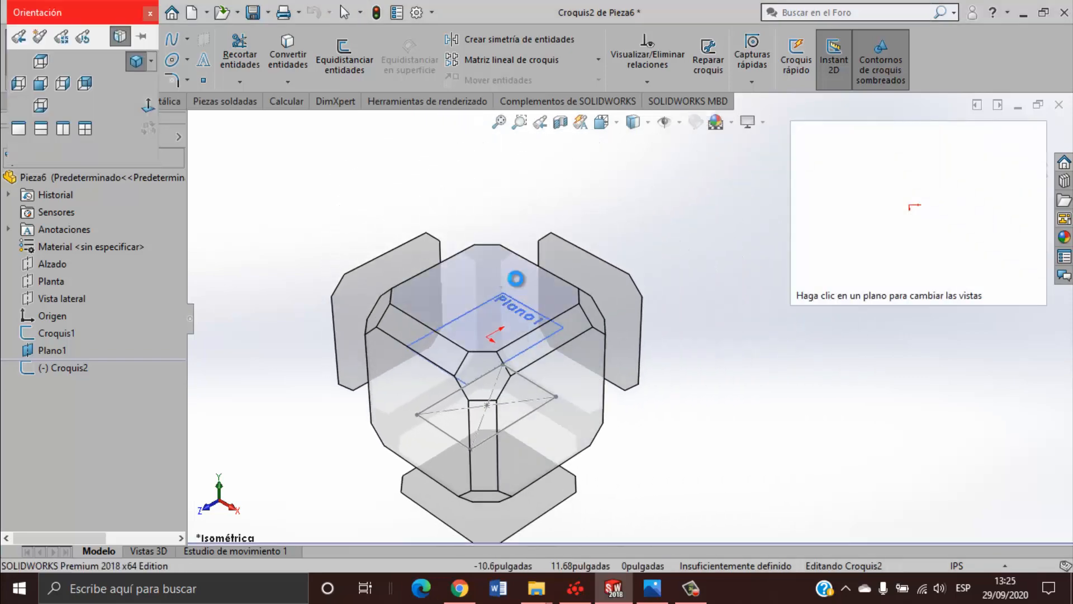
left_click(516, 278)
left_click(653, 588)
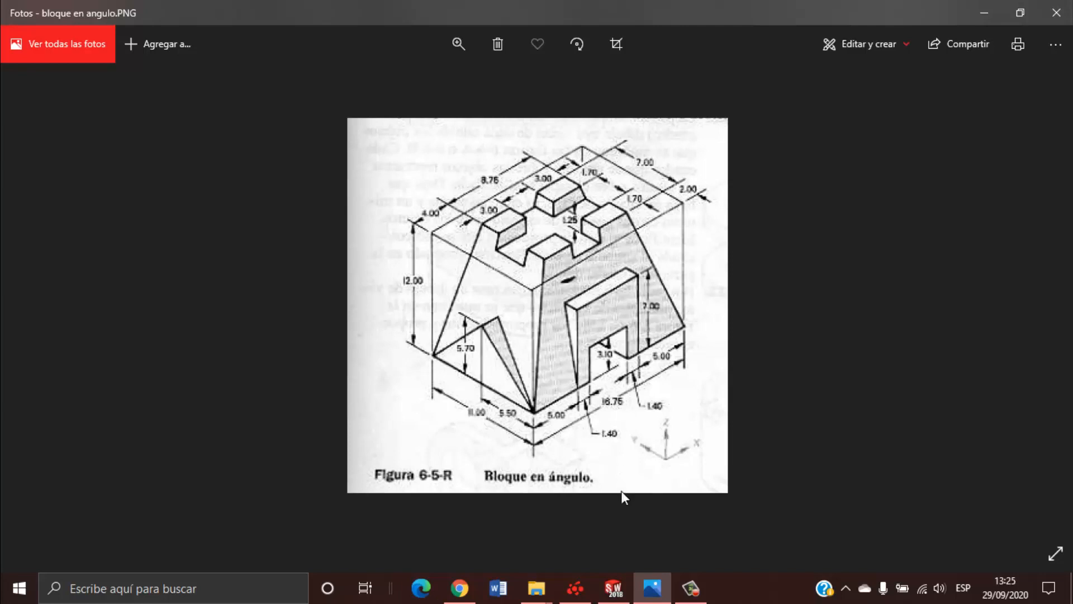
left_click(613, 588)
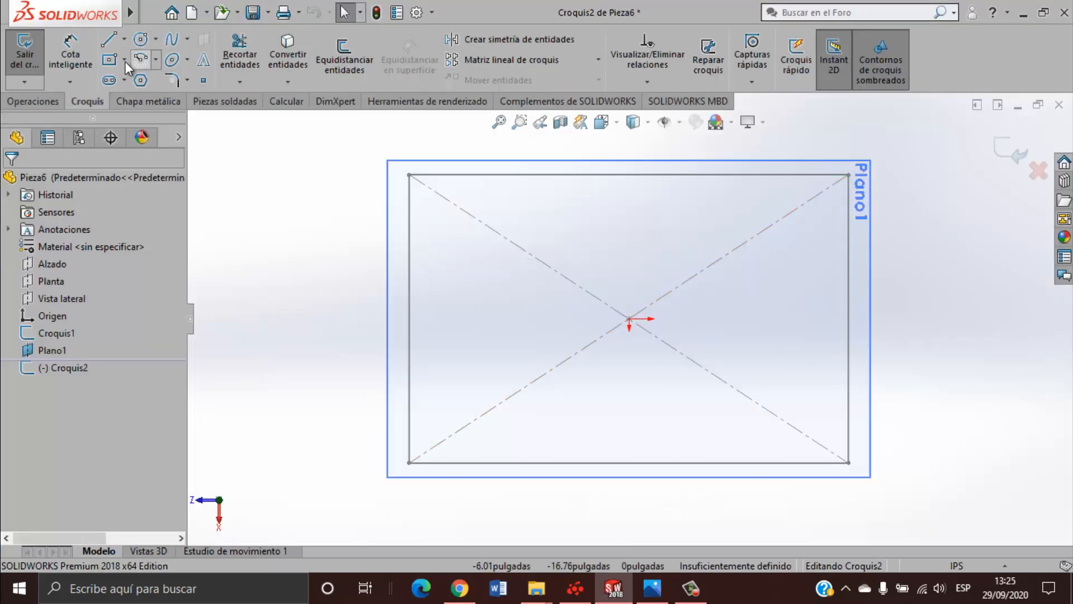
Sketch a centre rectangle from the origin with a corner on the base sketch's diagonal and set its short side to 7 inches.
left_click(109, 60)
left_click(628, 318)
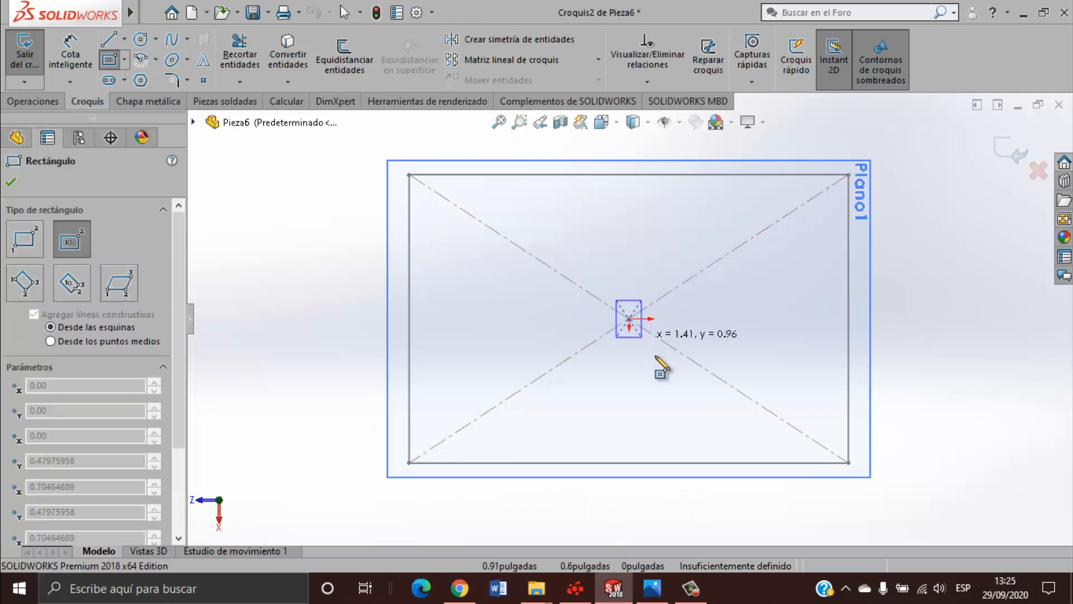
left_click(754, 400)
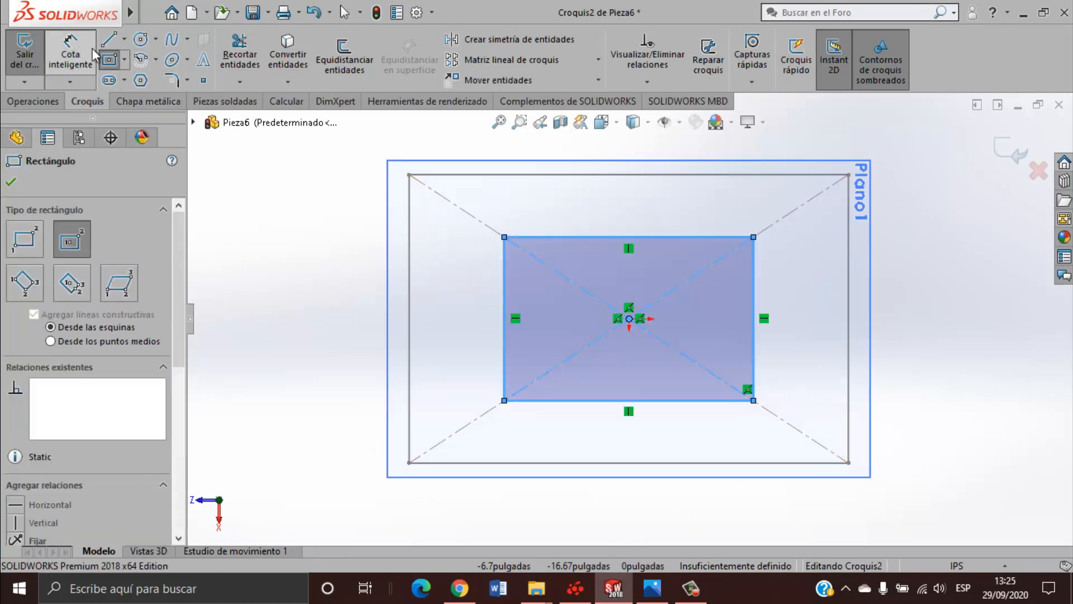
key("Escape")
left_click(765, 289)
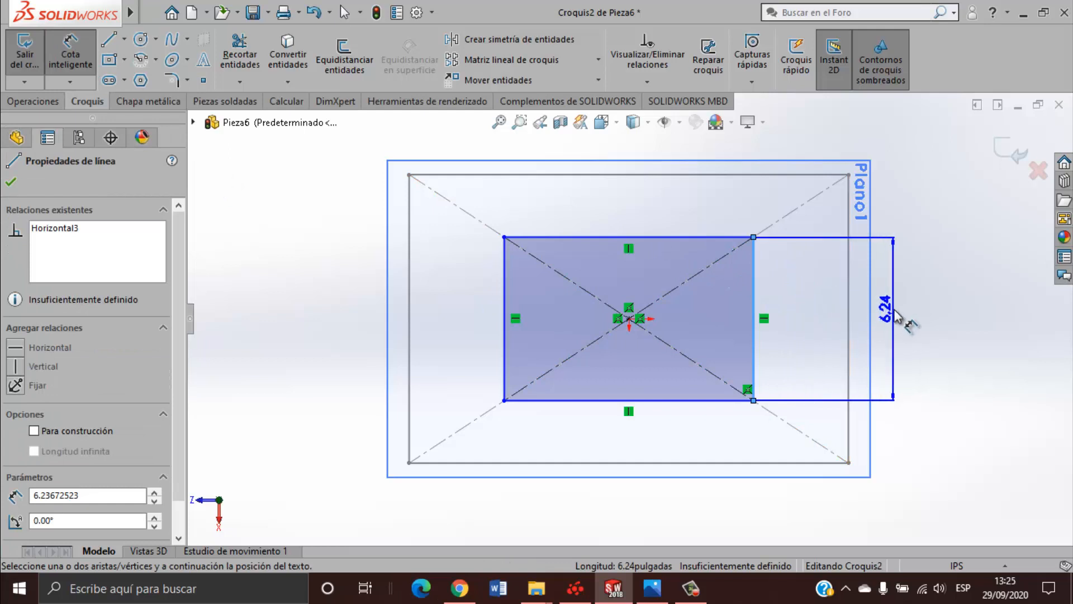
left_click(892, 313)
type("7")
key("Return")
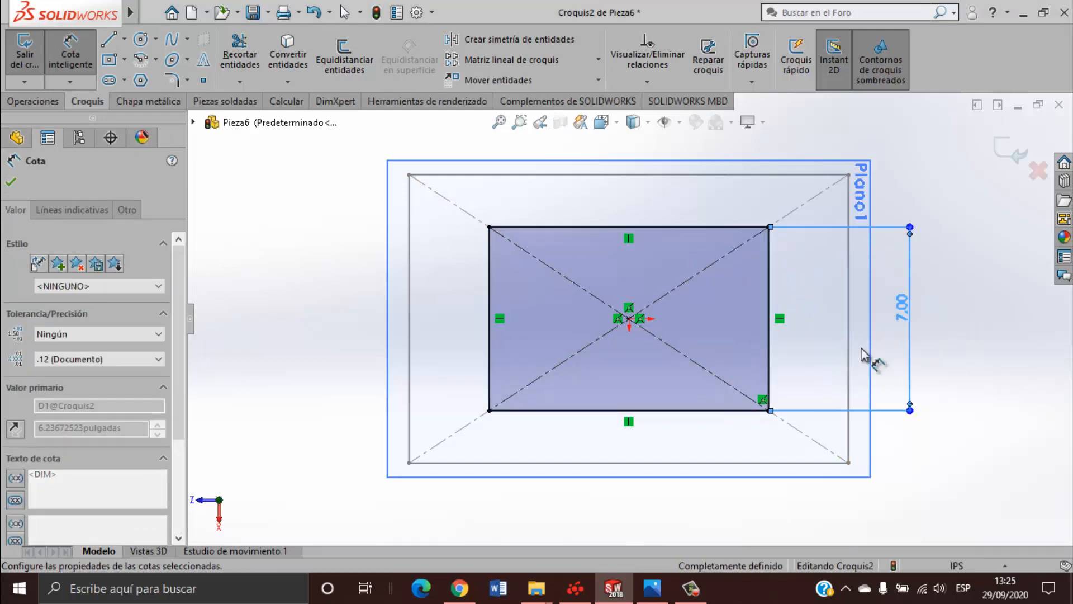
Try to dimension the long side of the new rectangle, then cancel the extra dimension.
left_click(731, 227)
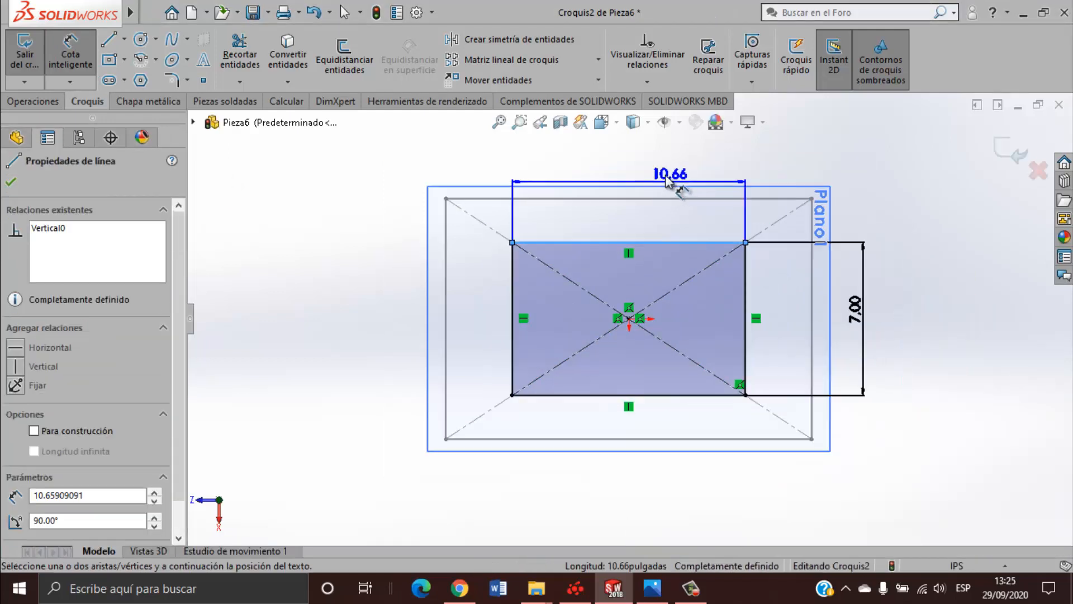
left_click(661, 175)
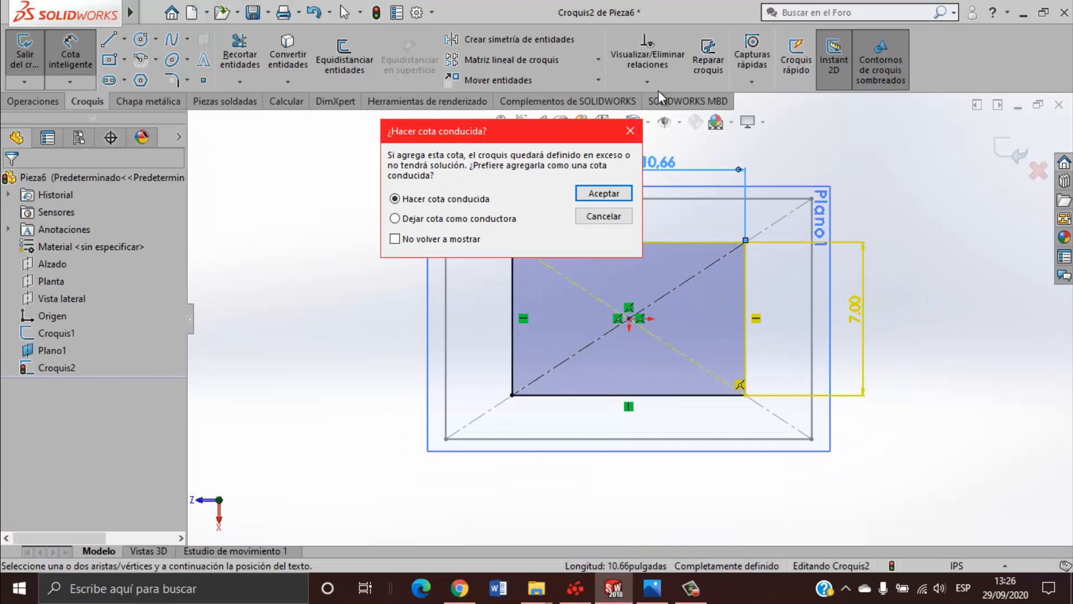
left_click(630, 131)
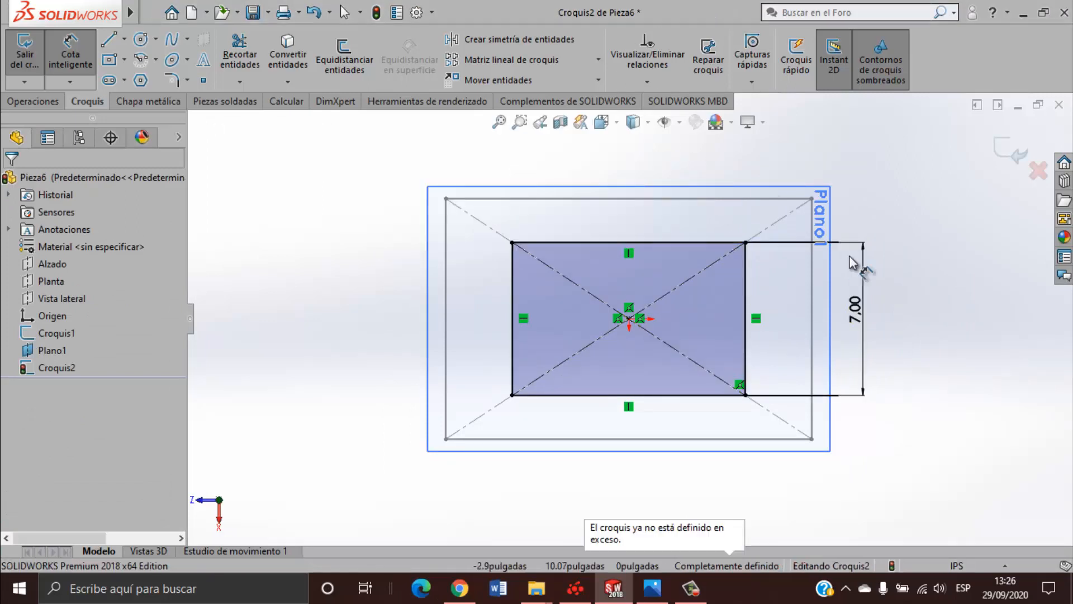
key("Escape")
Undo the short-side dimension and the rectangle drawn on Plano1.
scroll(588, 272, "down", 2)
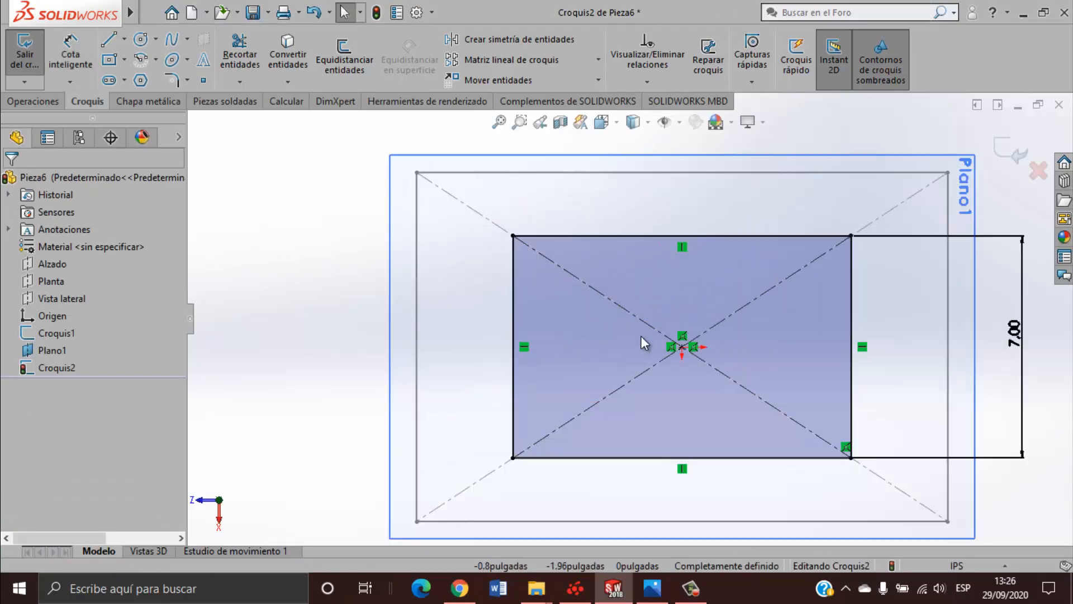
key("ctrl+z")
key("f")
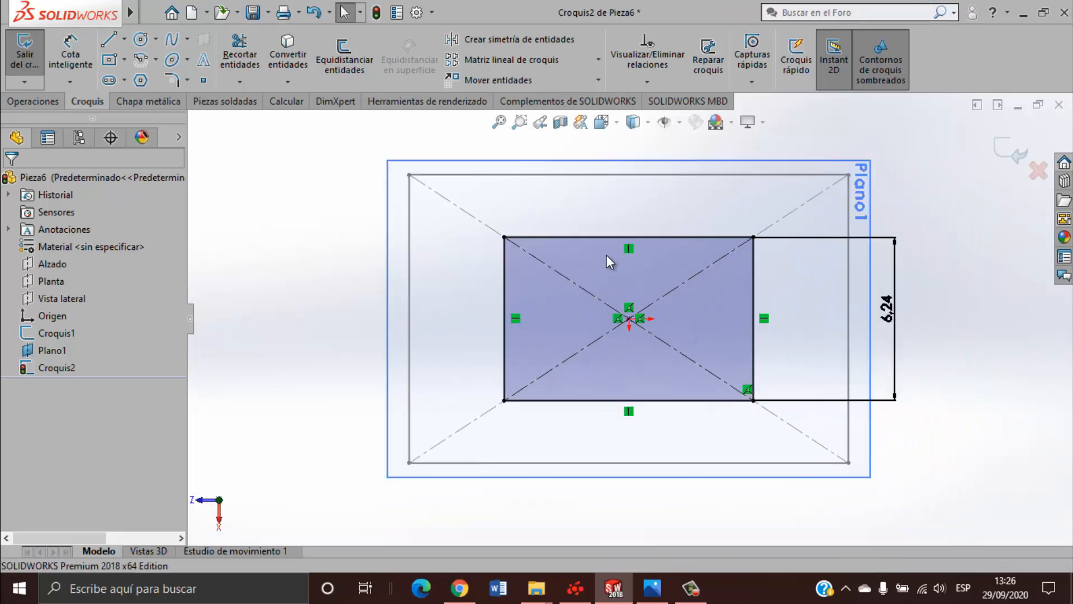
key("ctrl+z")
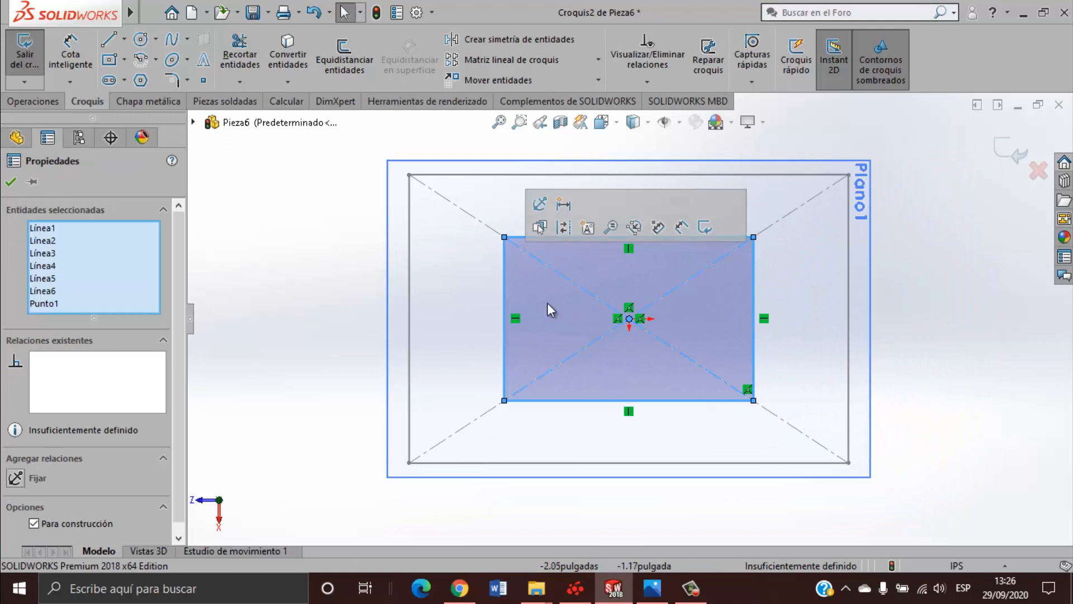
key("Escape")
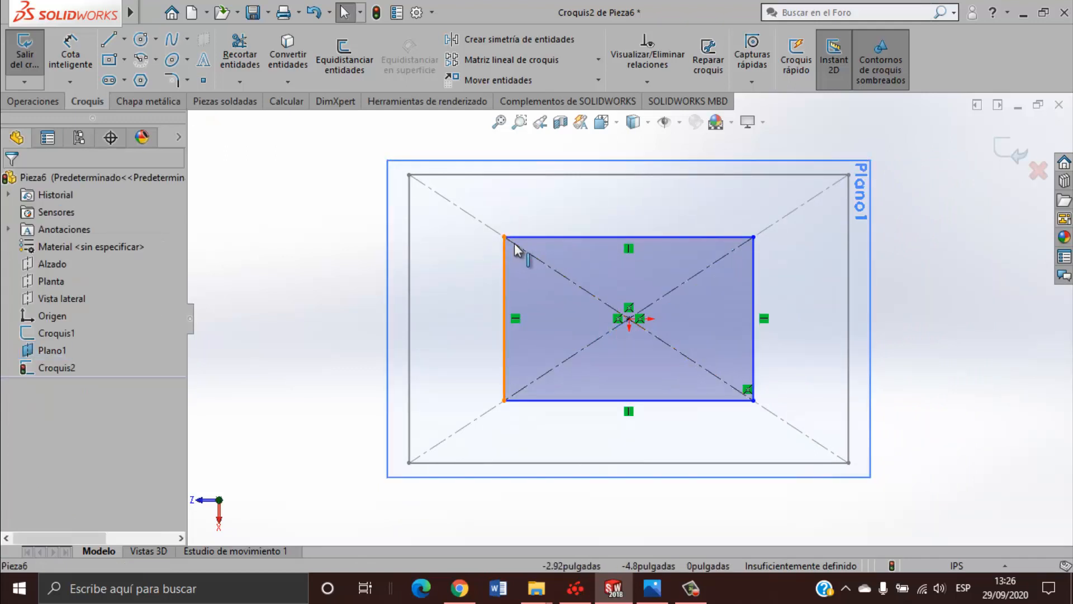
scroll(507, 249, "down", 3)
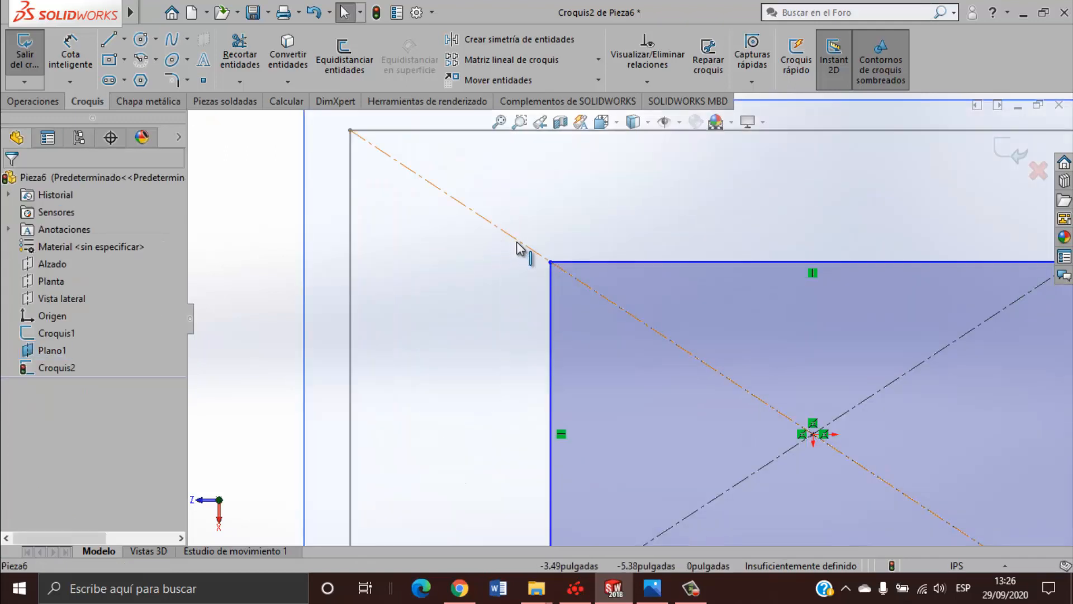
key("ctrl+z")
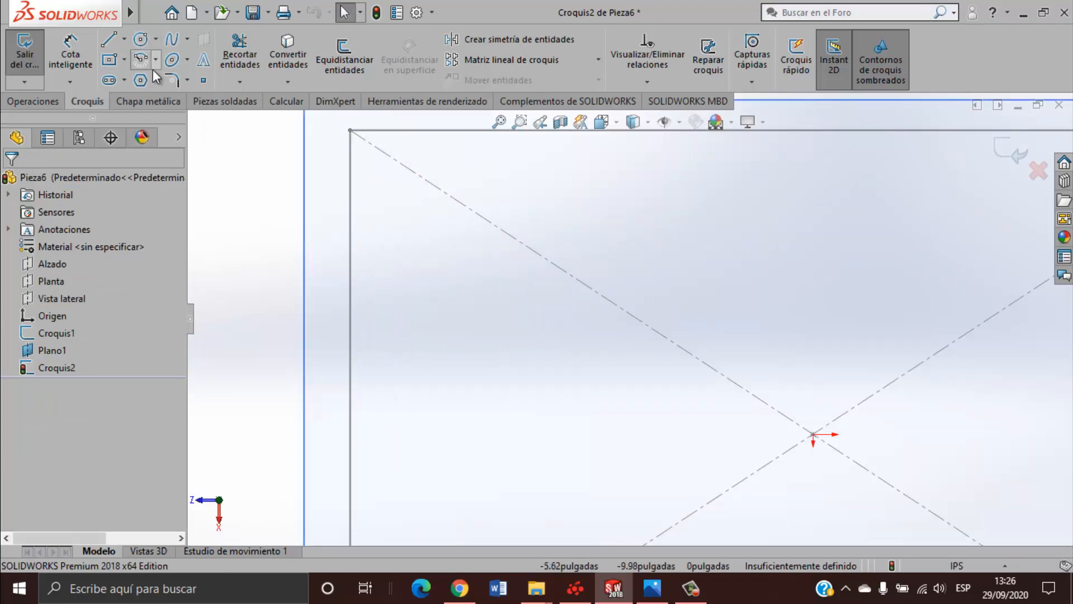
Sketch a centre rectangle about 7.8 by 1.9 inches from the origin, keeping its corners off the base sketch's diagonals.
left_click(109, 59)
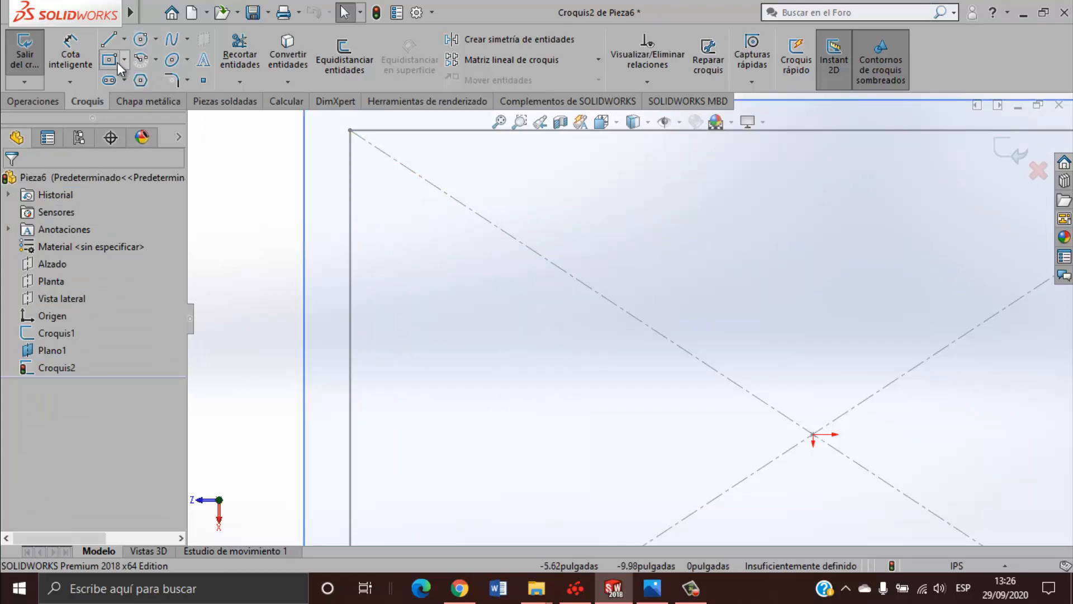
left_click(813, 435)
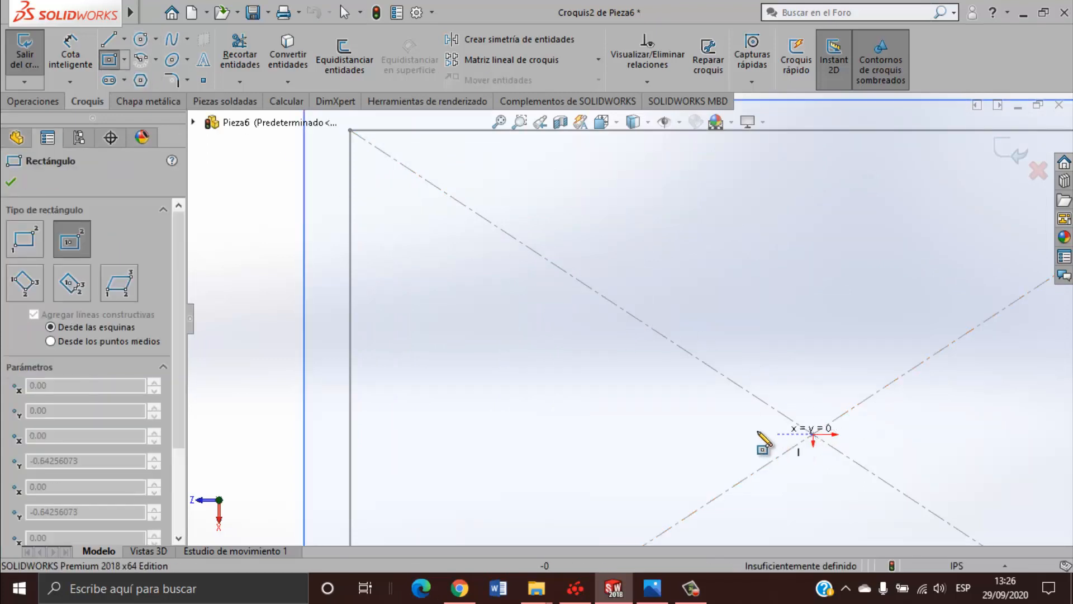
left_click(598, 388)
scroll(643, 413, "up", 3)
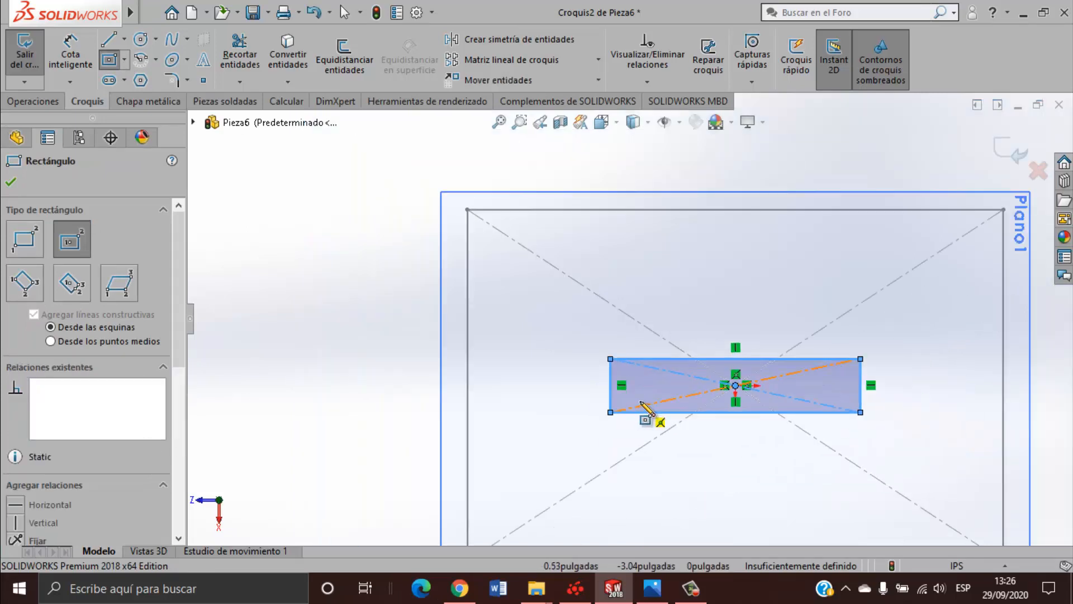
key("Escape")
Dimension the long side of the new rectangle at 8.75 inches.
left_click(84, 55)
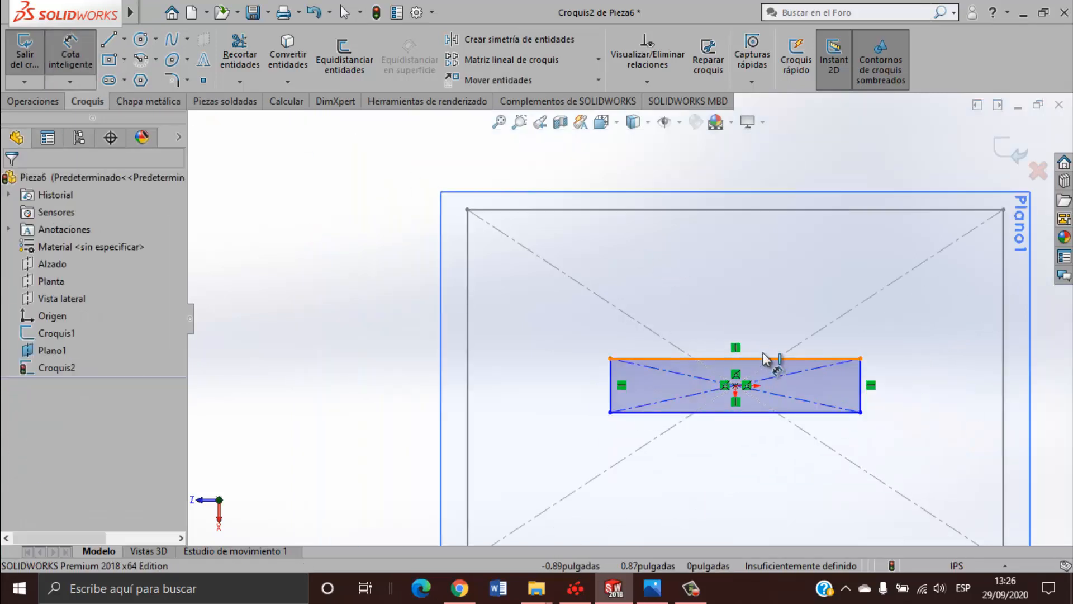
left_click(769, 359)
type("8.75")
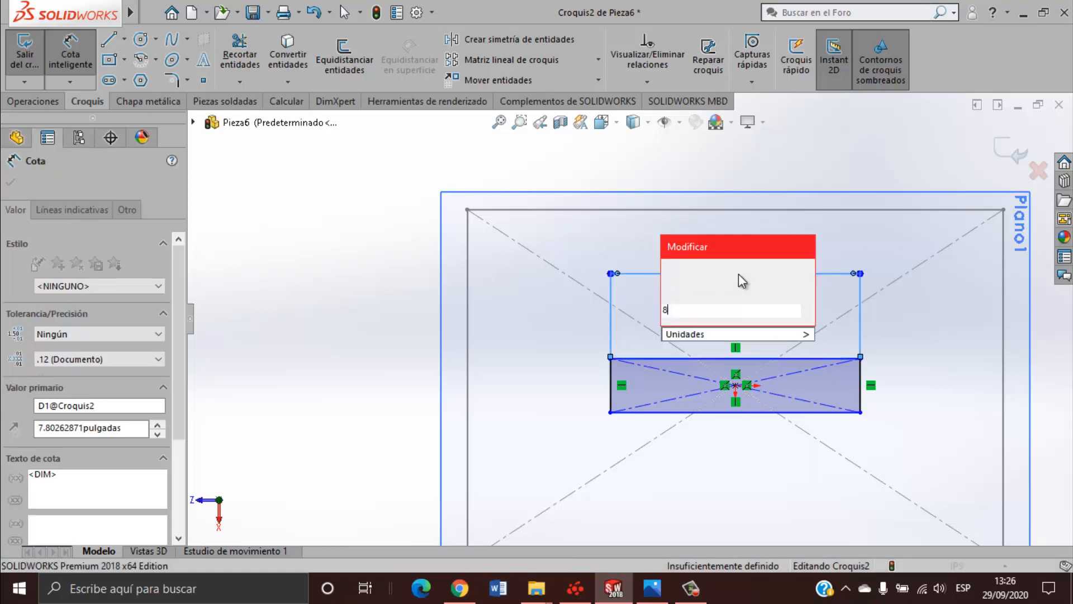
key("Return")
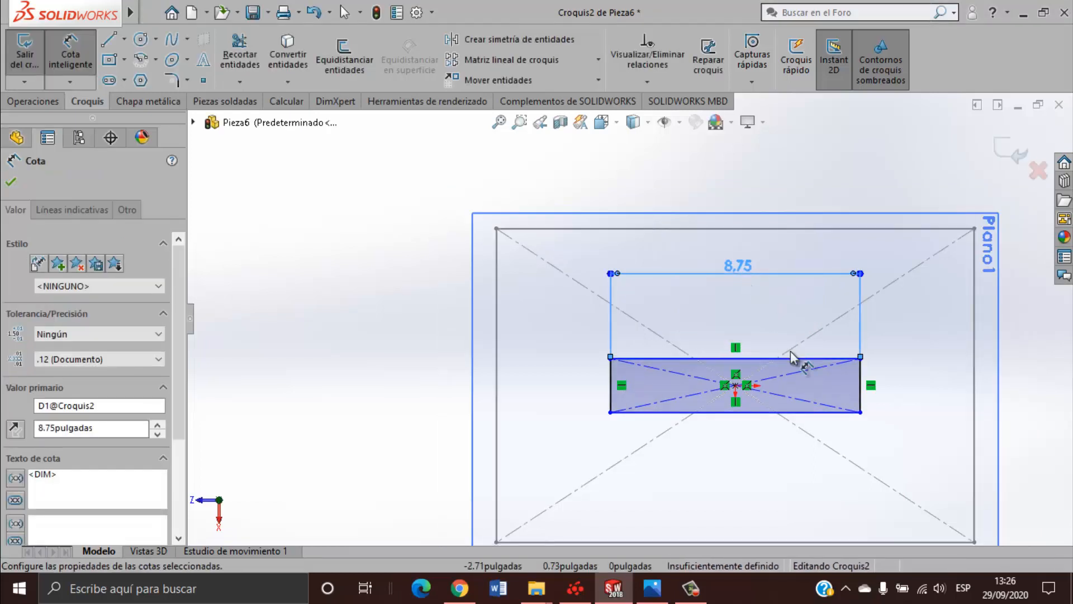
Dimension the rectangle's short side at 7 inches, exit the sketch and show the model in isometric view.
left_click(864, 403)
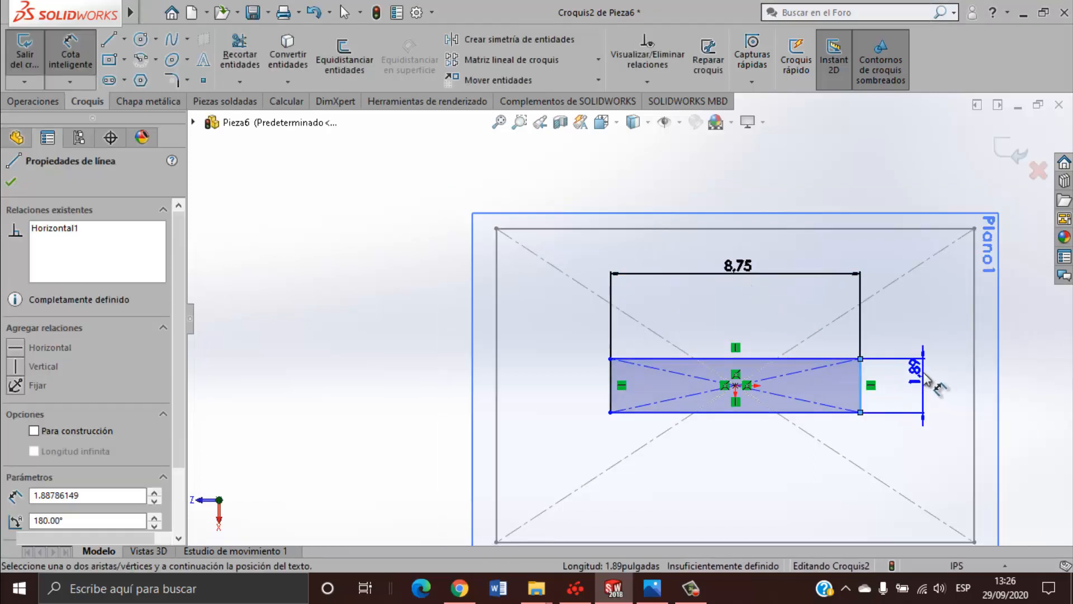
left_click(922, 384)
type("7")
key("Return")
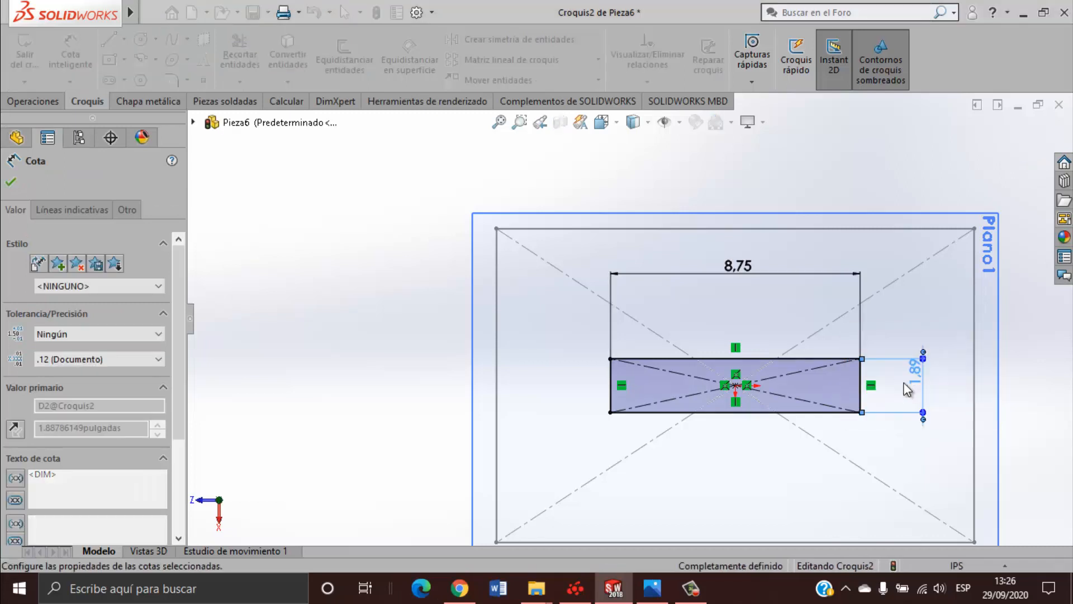
scroll(674, 422, "up", 3)
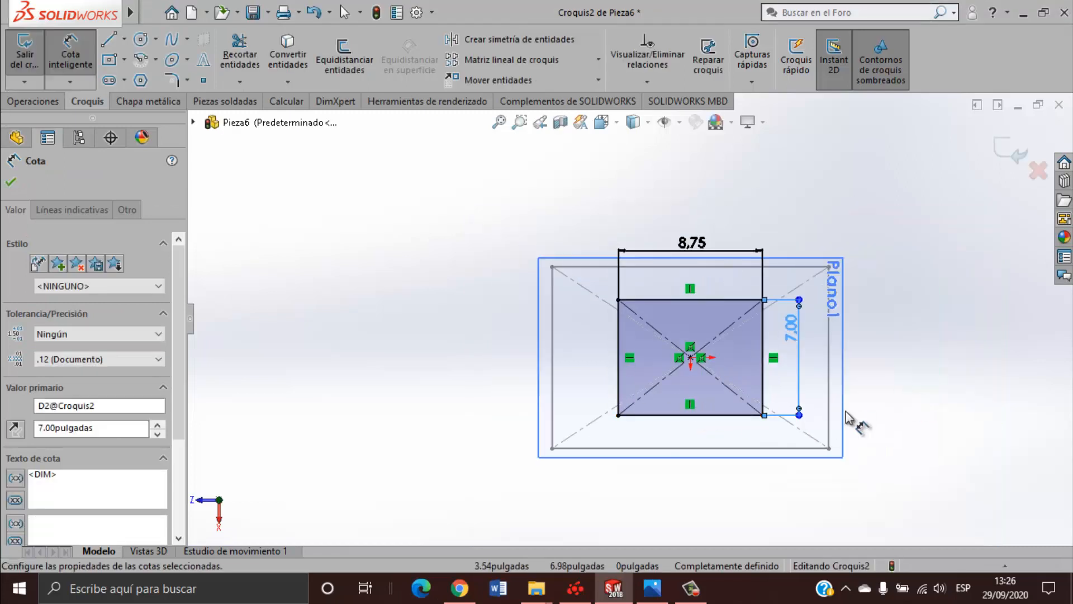
key("Escape")
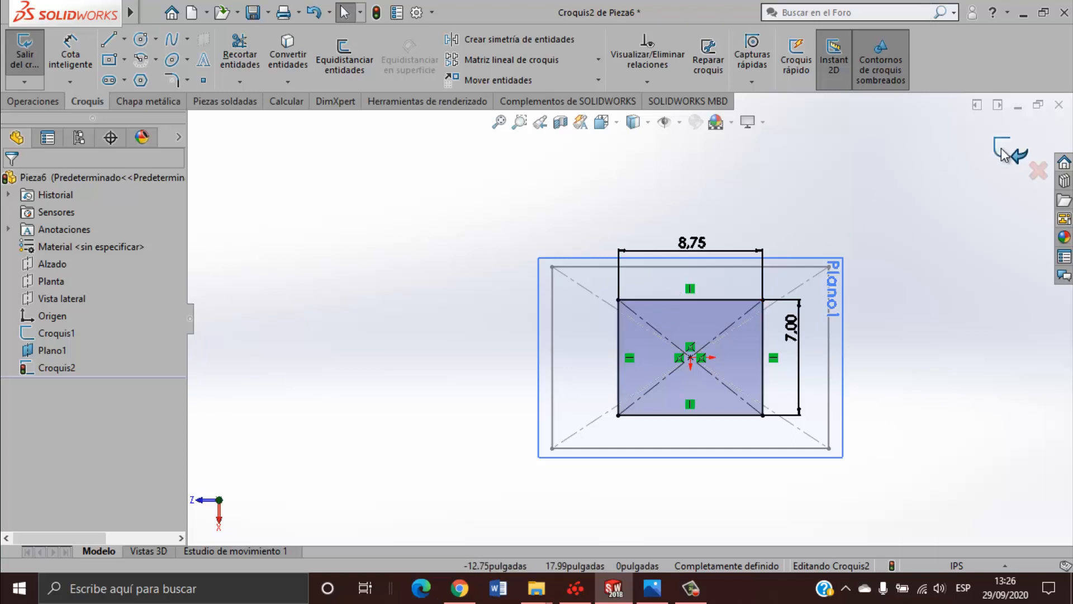
left_click(931, 362)
key("ctrl+7")
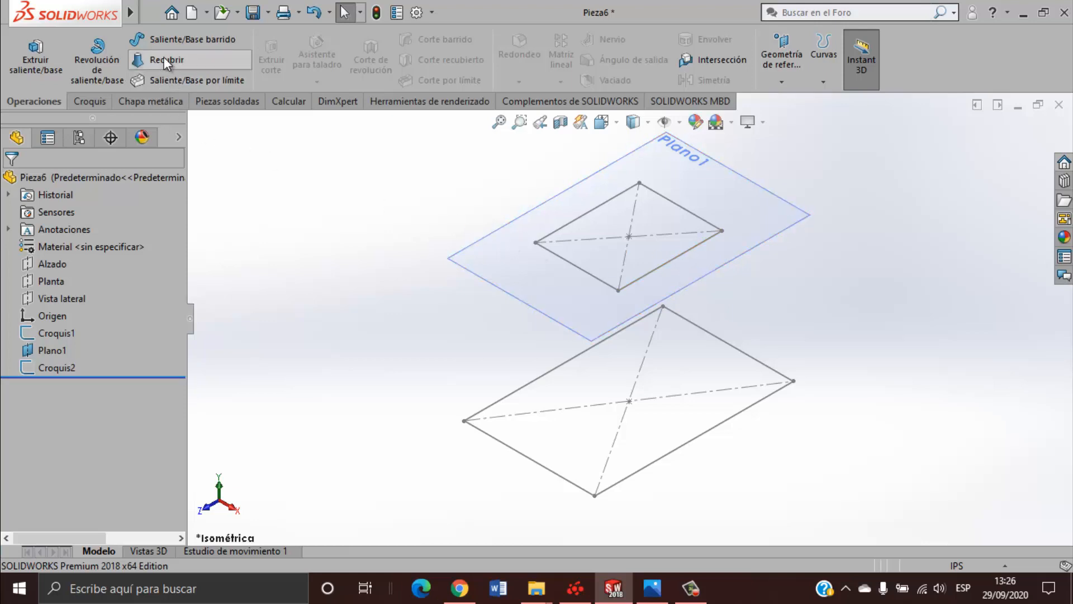
Loft the base rectangle to the upper rectangle, with the connector joining matching corners so the sides stay untwisted.
left_click(197, 61)
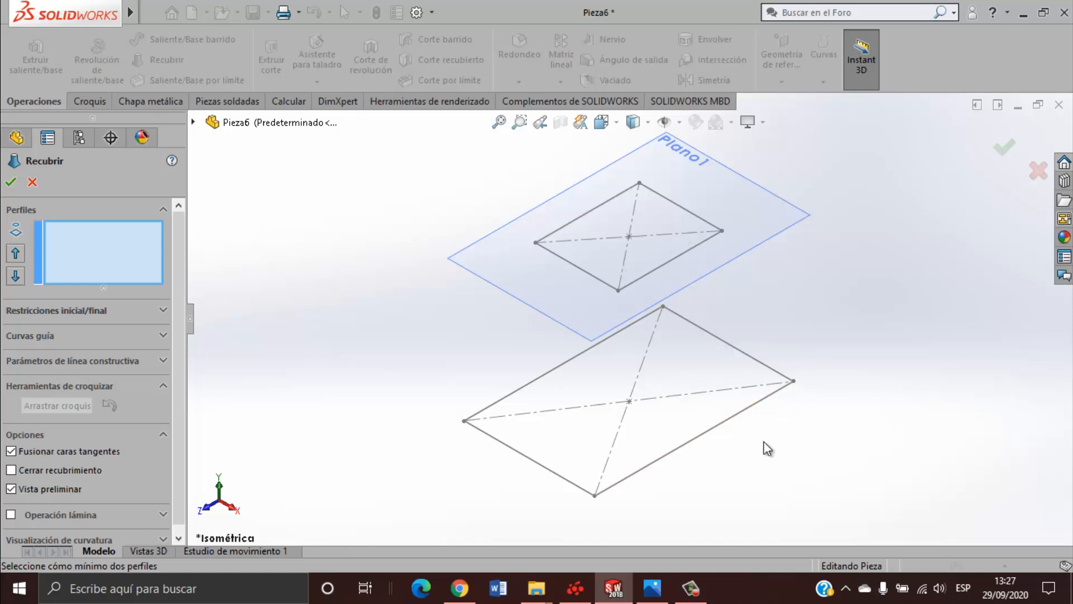
left_click(754, 408)
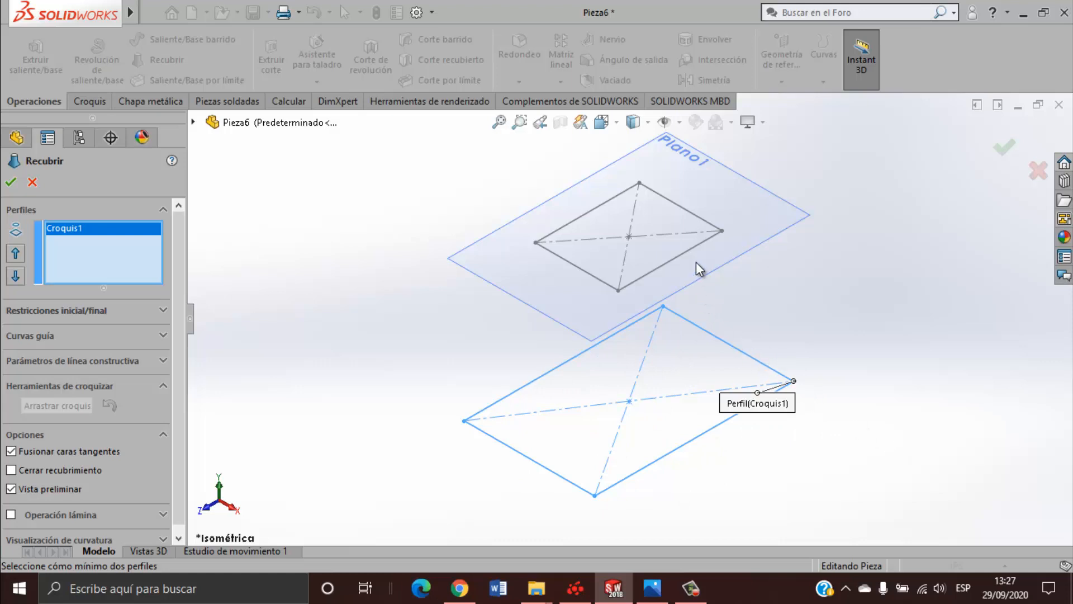
left_click(695, 246)
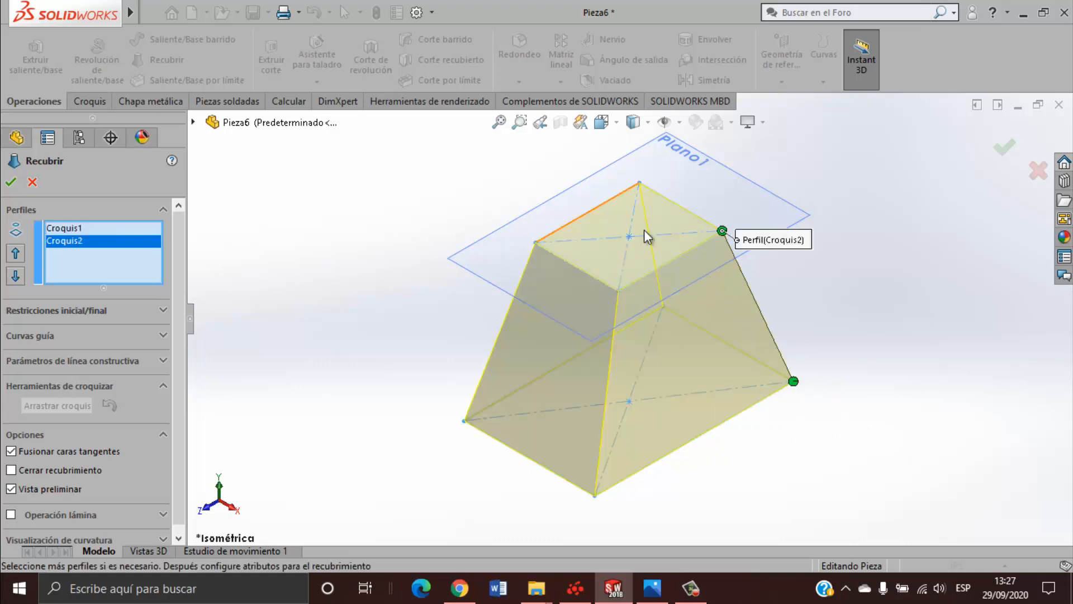
scroll(588, 382, "up", 3)
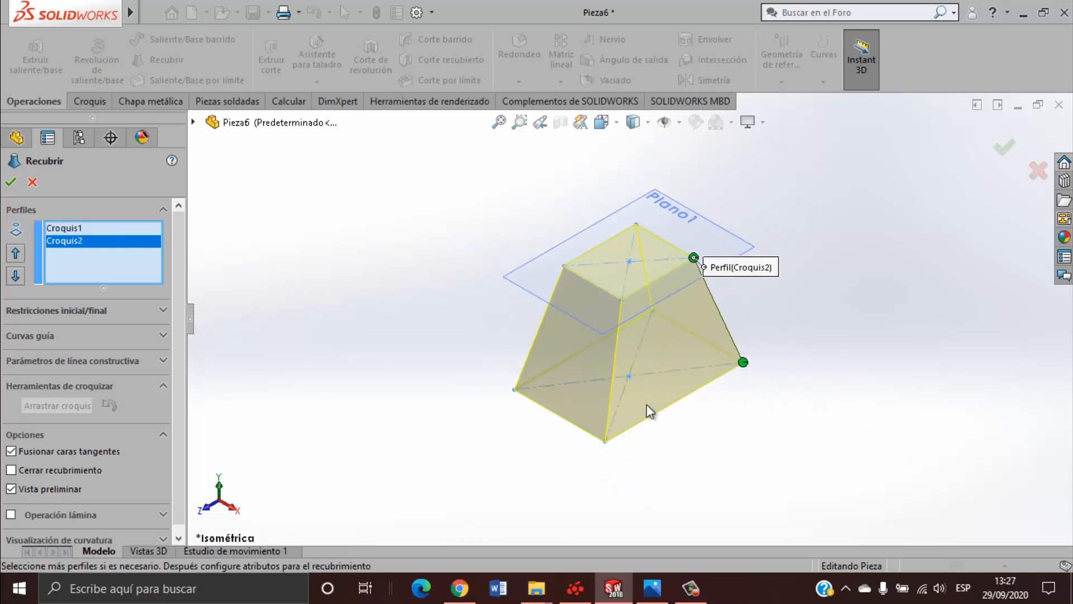
scroll(648, 411, "down", 3)
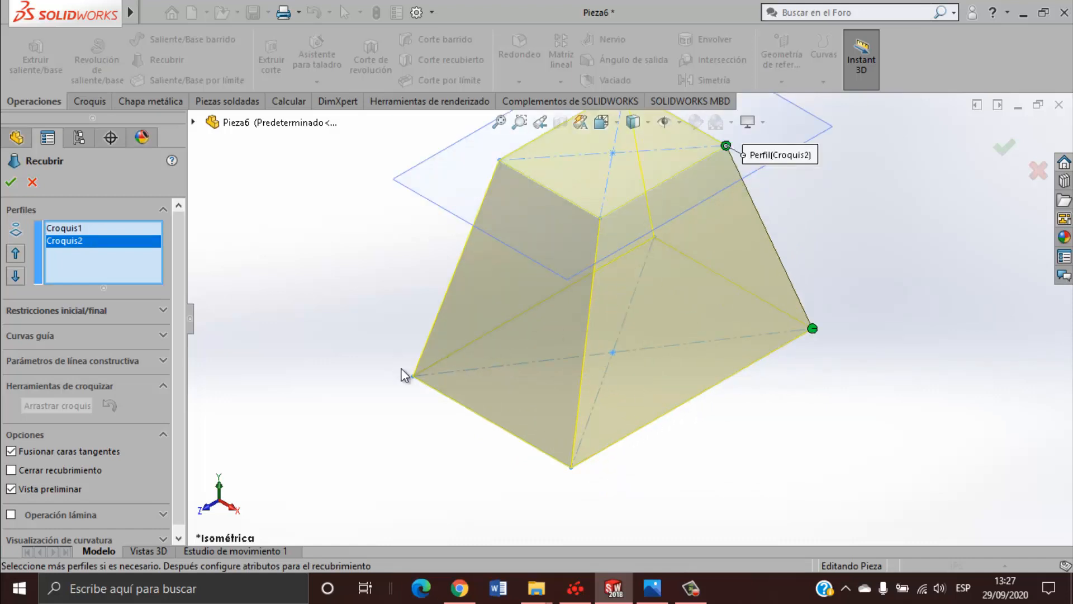
scroll(613, 335, "up", 2)
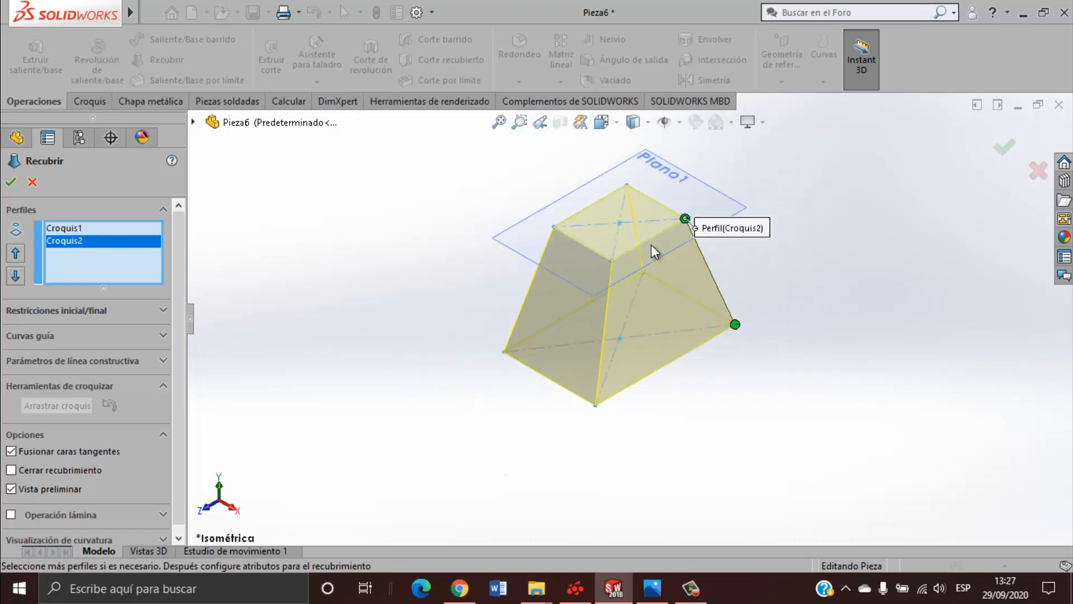
scroll(652, 244, "down", 2)
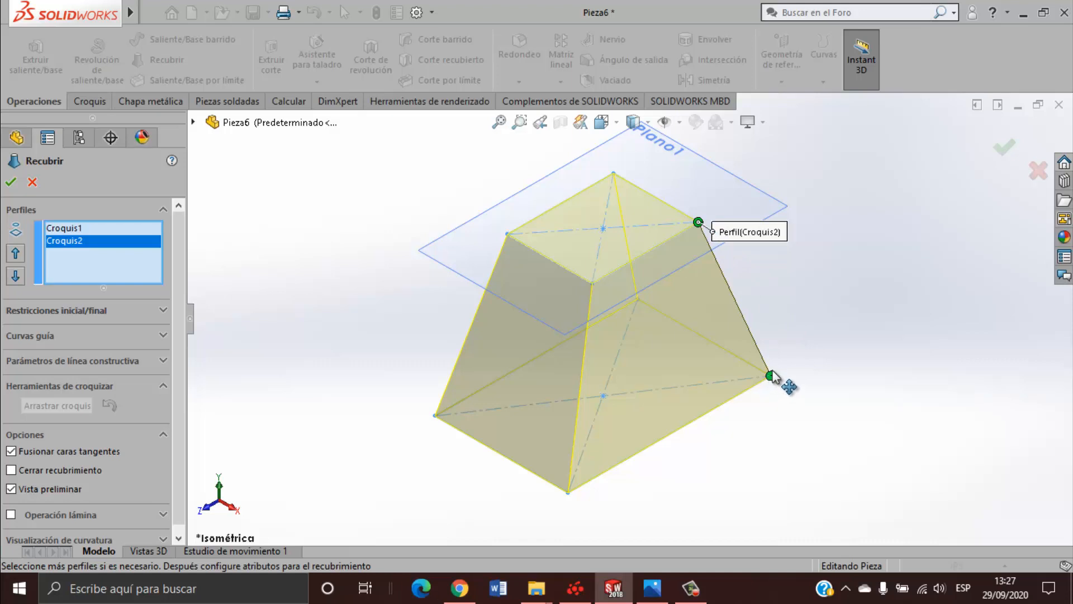
scroll(771, 338, "up", 2)
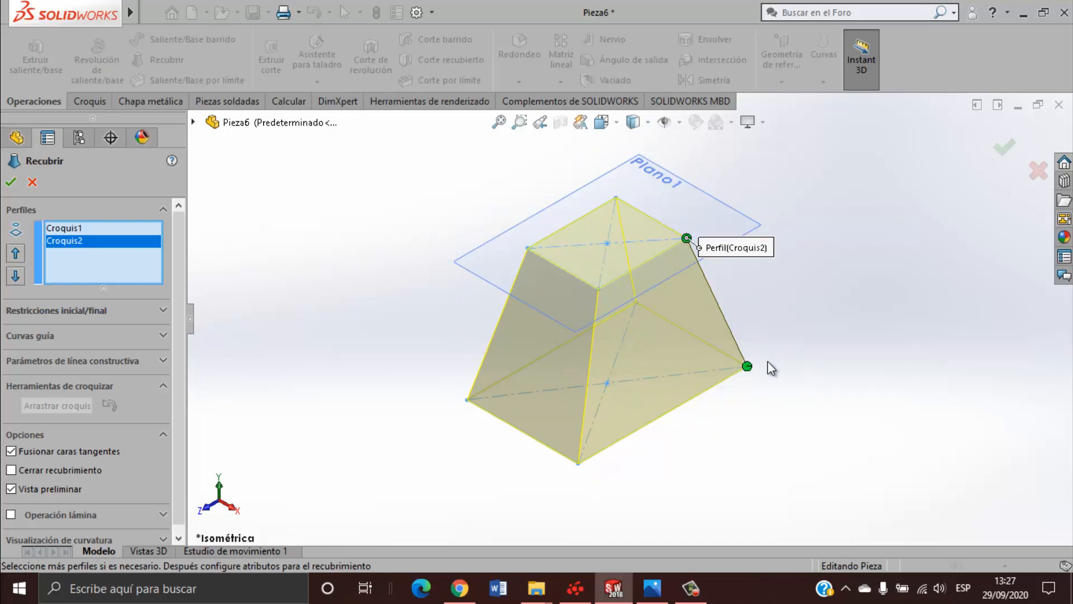
left_click_drag(755, 371, 729, 374)
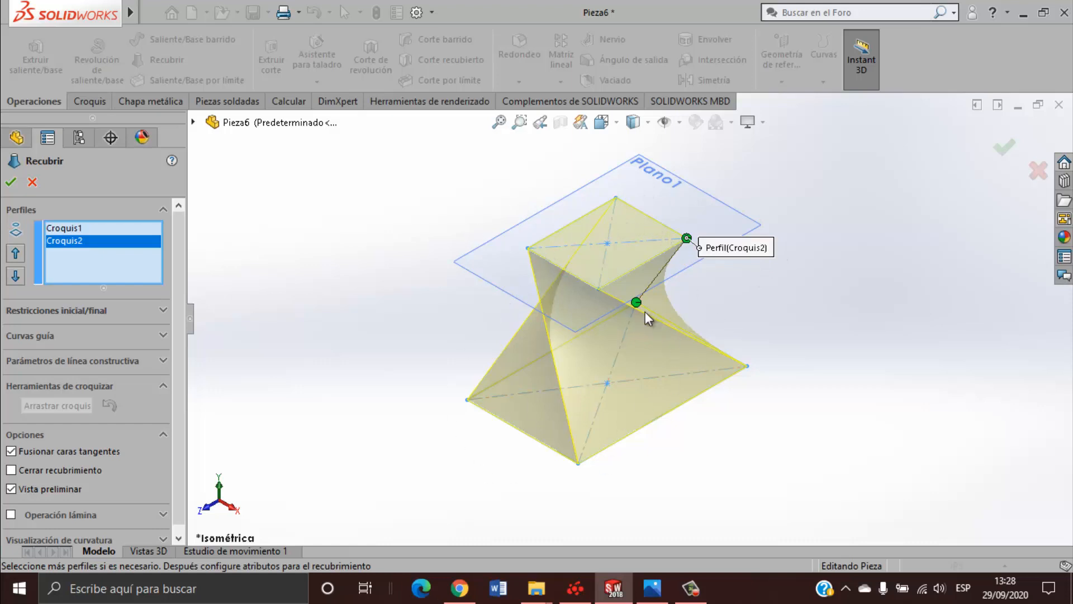
left_click_drag(637, 303, 686, 323)
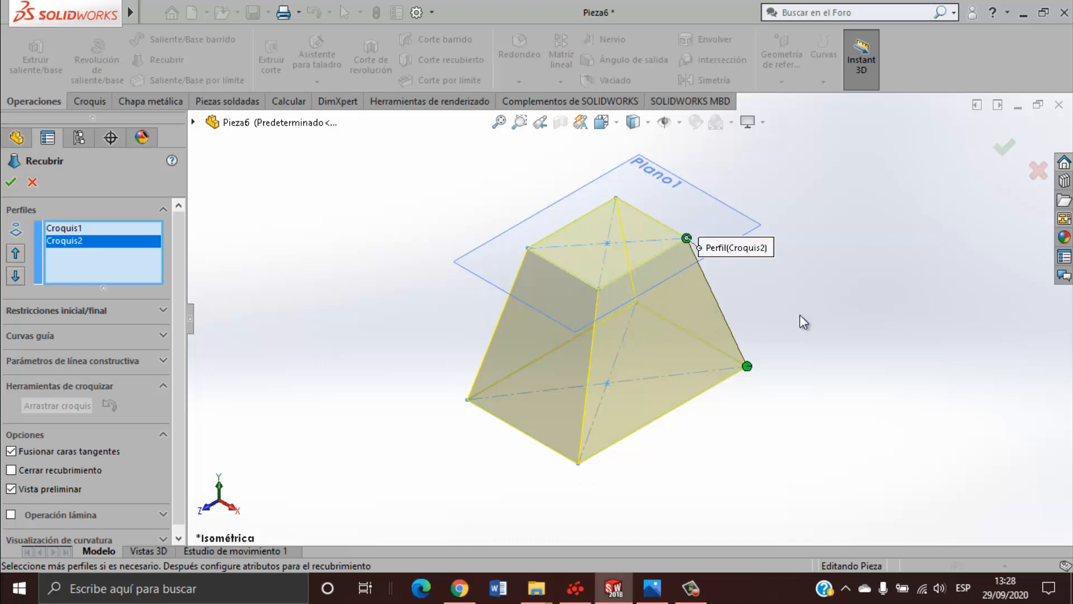
left_click(10, 183)
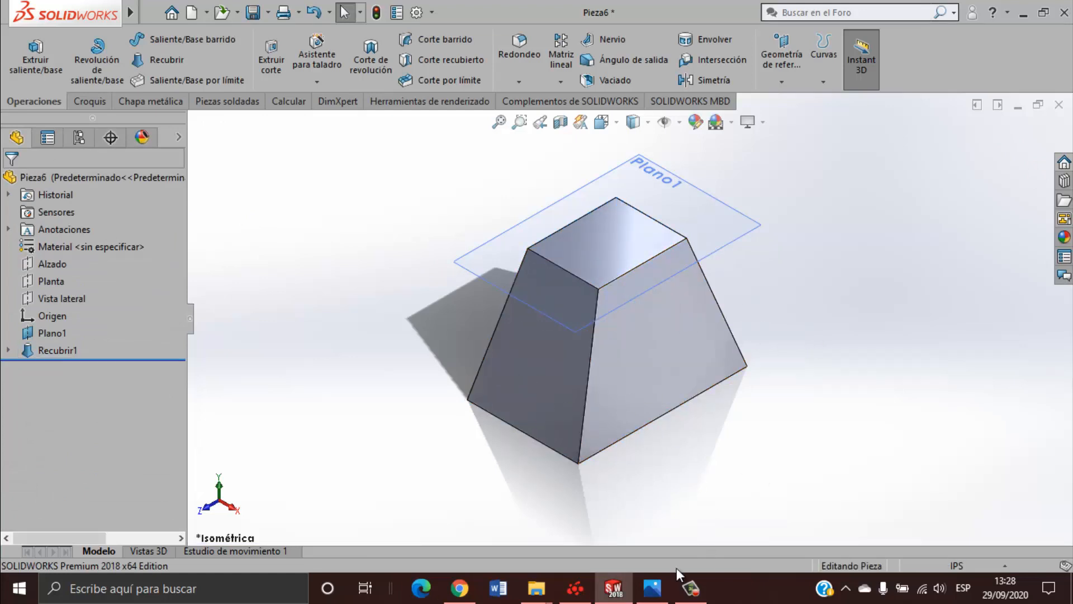
Hide Plano1 and check the reference drawing for the block's remaining features.
left_click(652, 588)
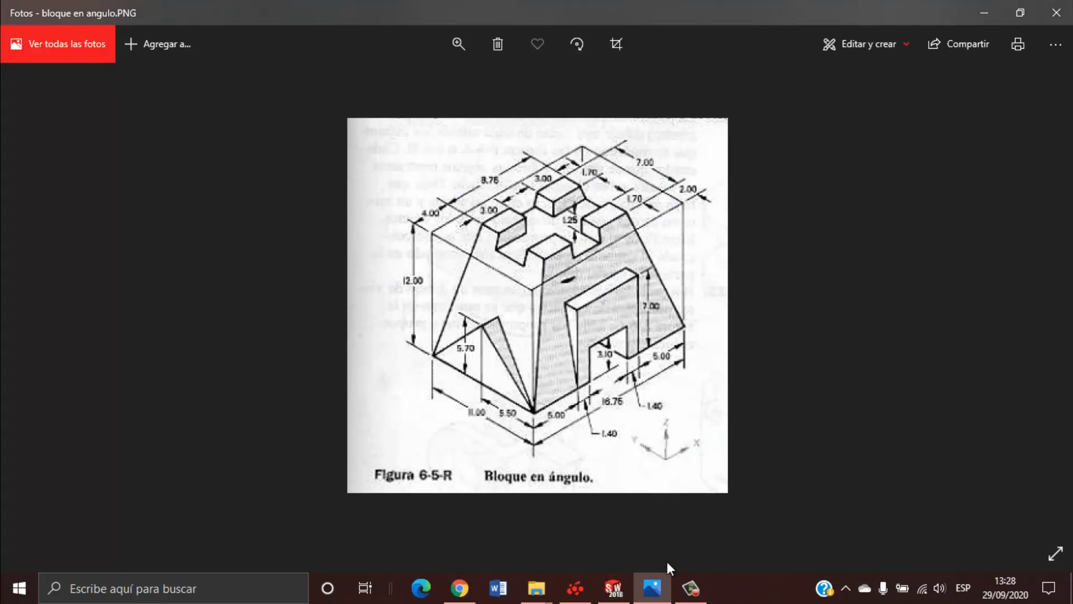
left_click(652, 587)
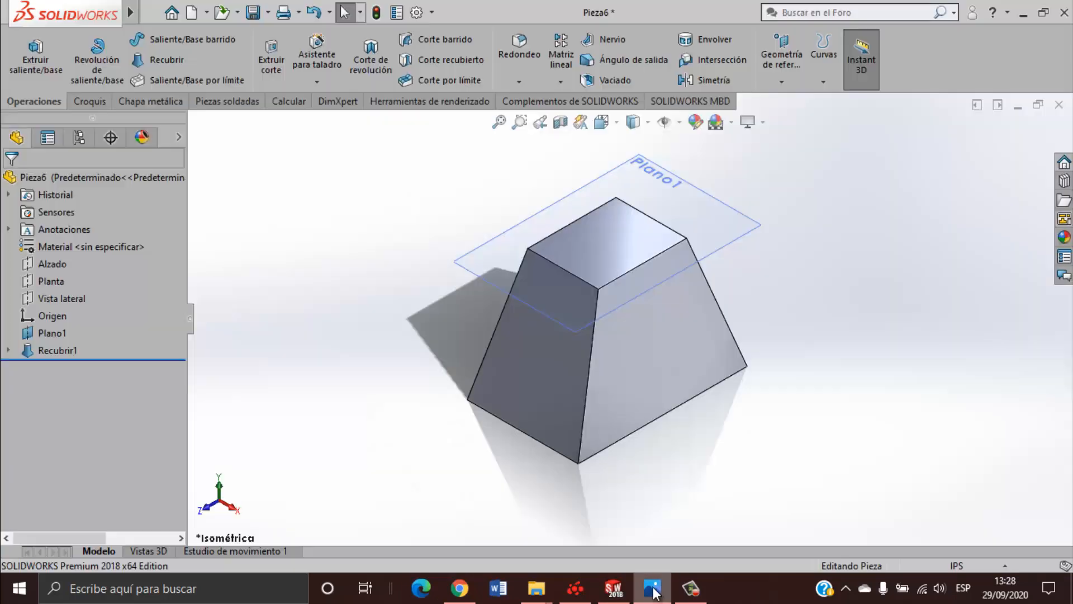
left_click(720, 227)
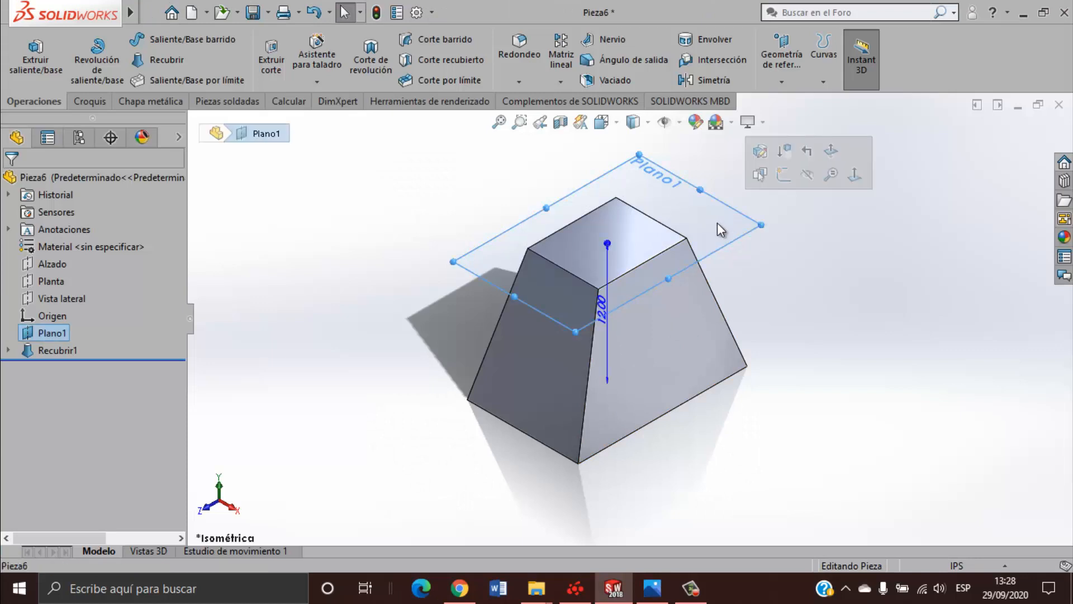
left_click(807, 176)
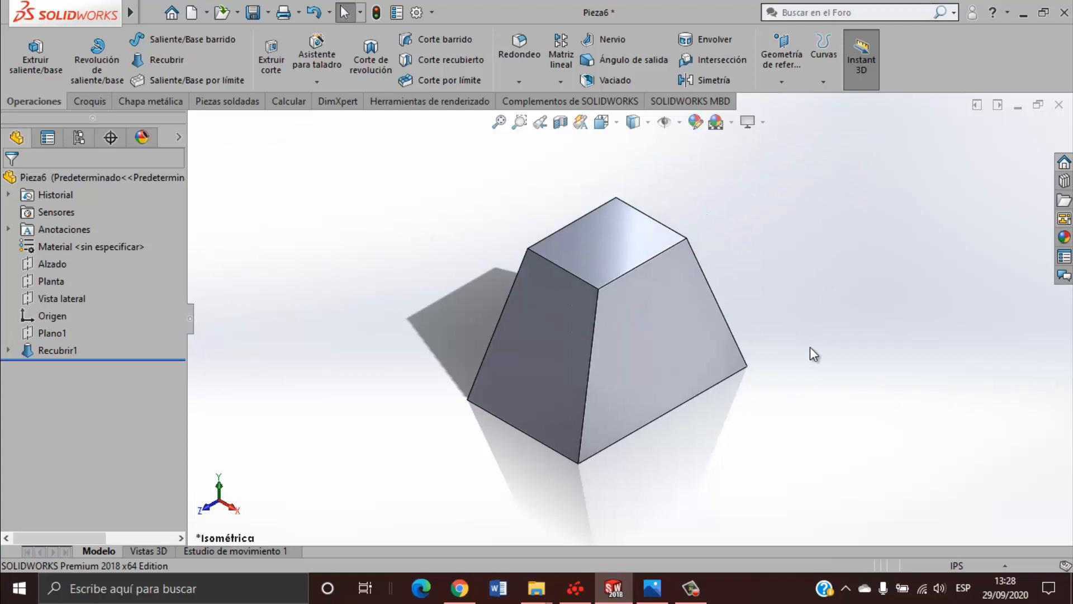
left_click(652, 588)
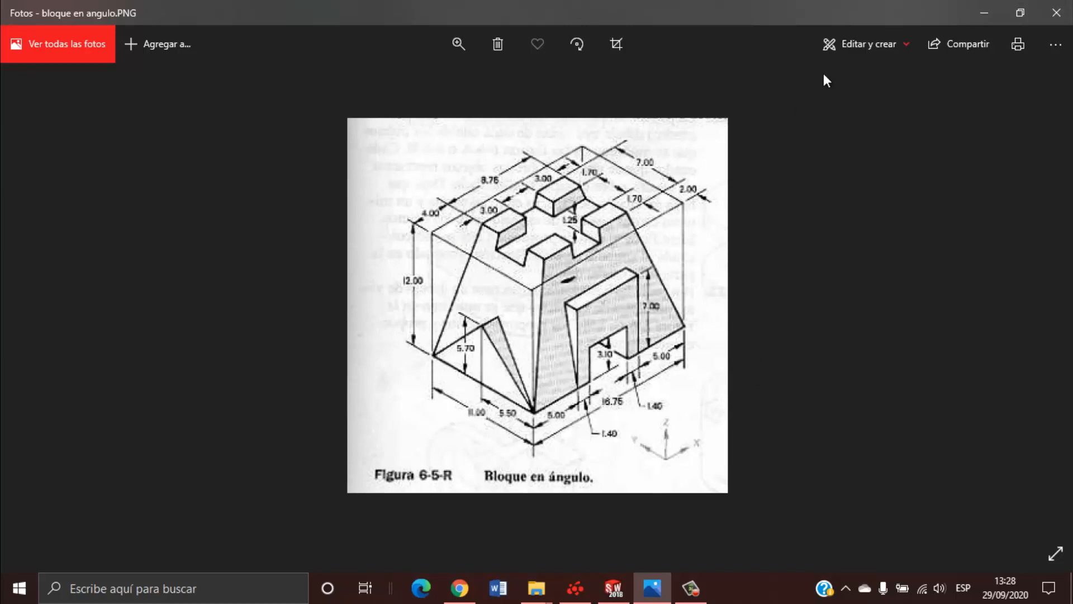
left_click(983, 9)
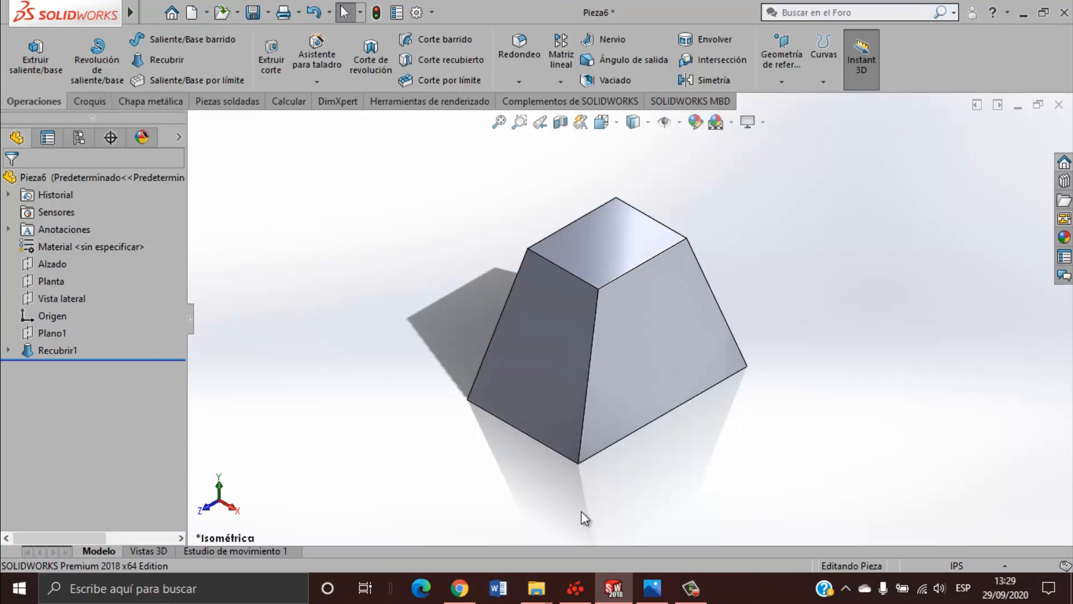
Sketch a closed triangle on the tapered end face, joining its two base corners to a point on the face.
left_click(542, 381)
left_click(611, 335)
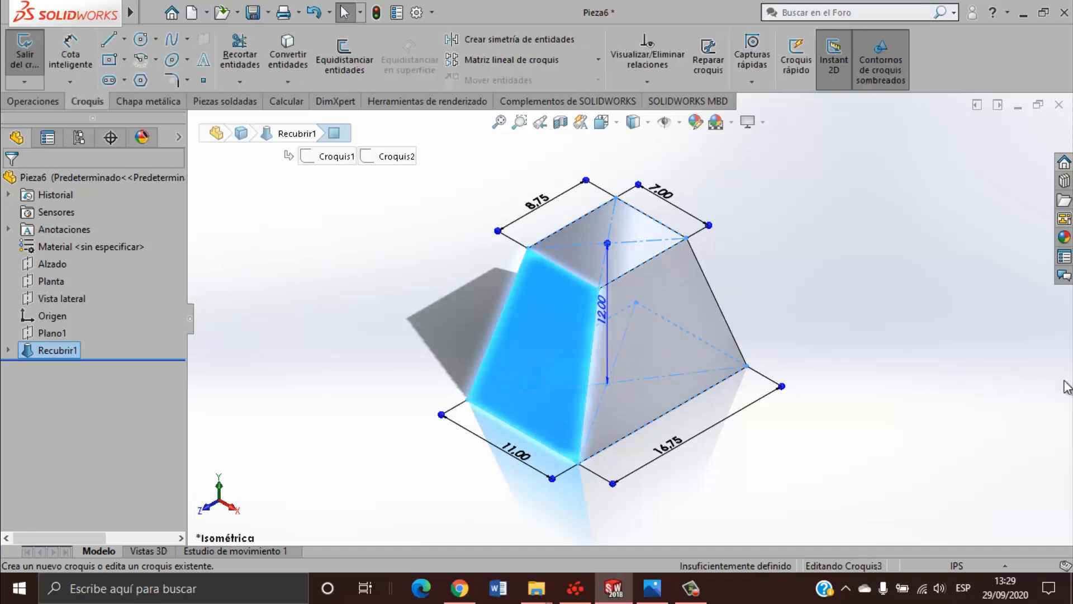
left_click(107, 40)
mouse_move(468, 399)
left_mouse_down()
mouse_move(529, 380)
mouse_move(540, 360)
left_mouse_up()
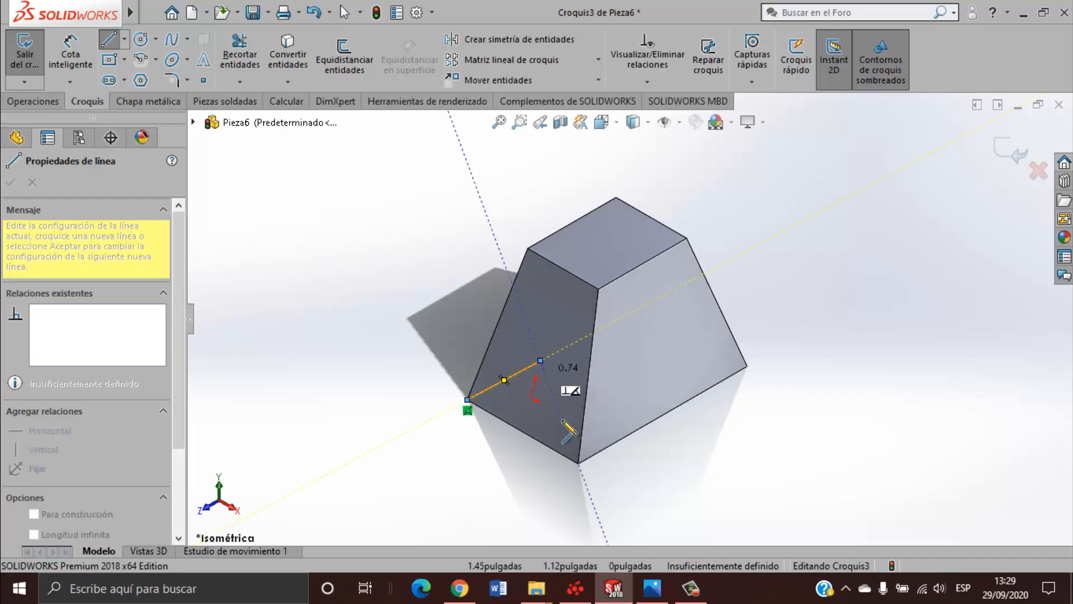
left_click(578, 463)
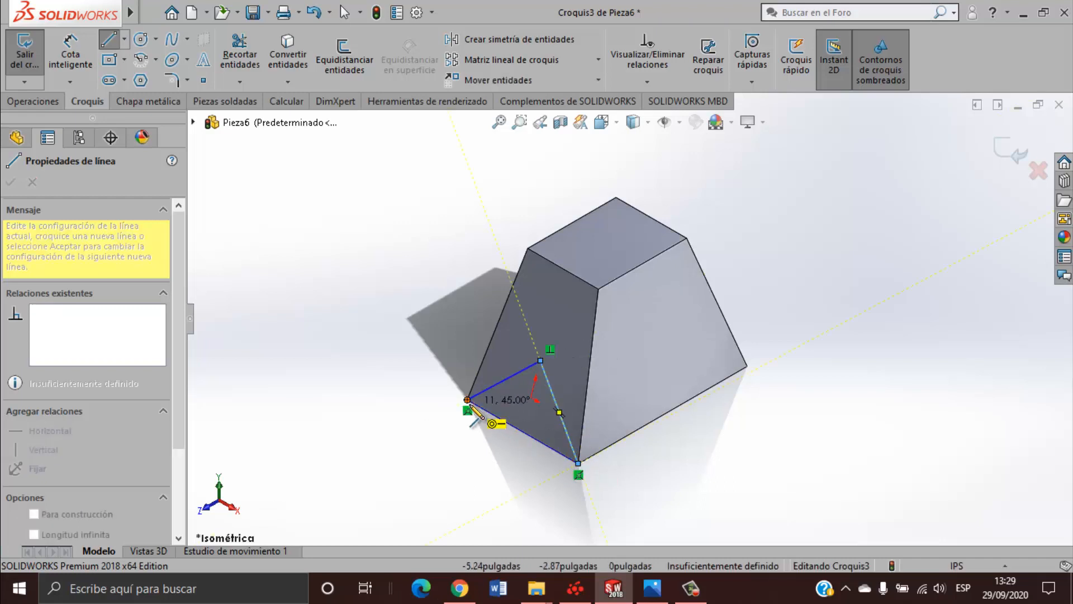
left_click(467, 399)
key("Escape")
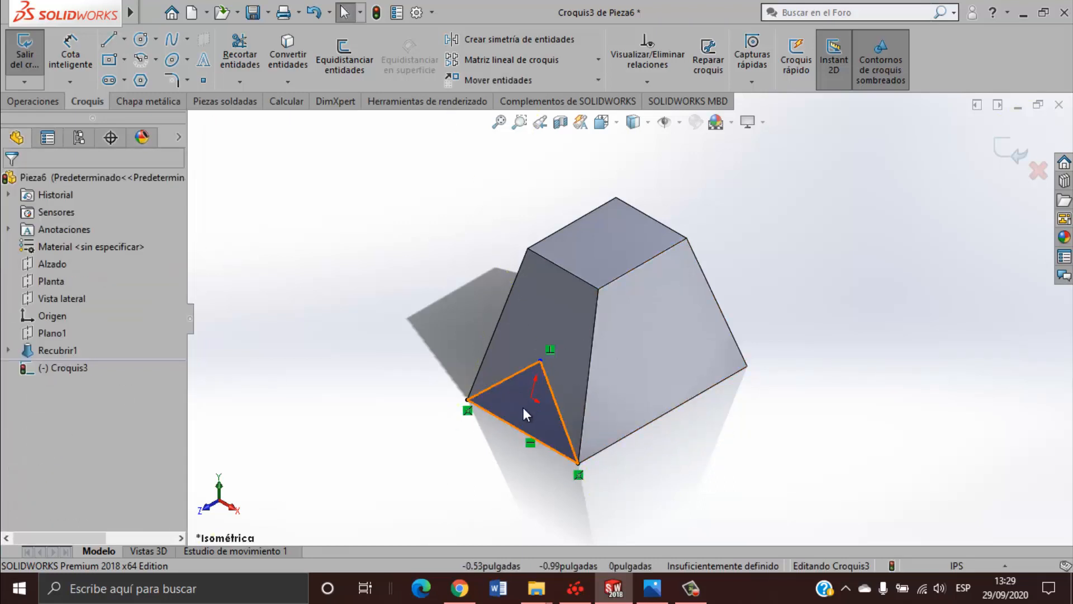
Try a boss extrusion of the triangle about 8.28 inches outward from the tapered face and inspect its direction in the right view.
left_click(33, 101)
left_click(35, 61)
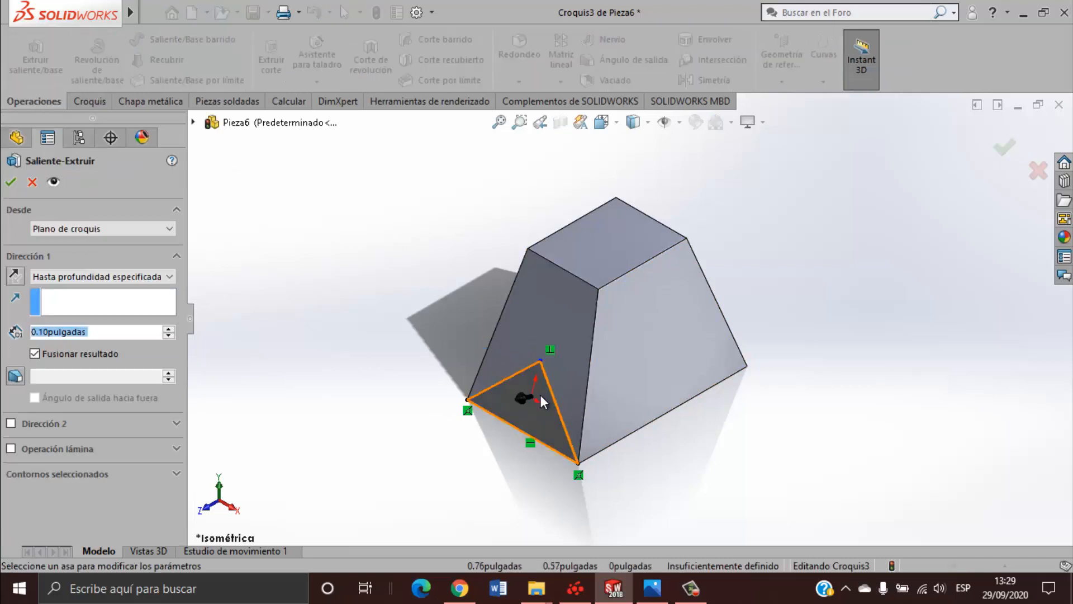
middle_click_drag(529, 399, 479, 341)
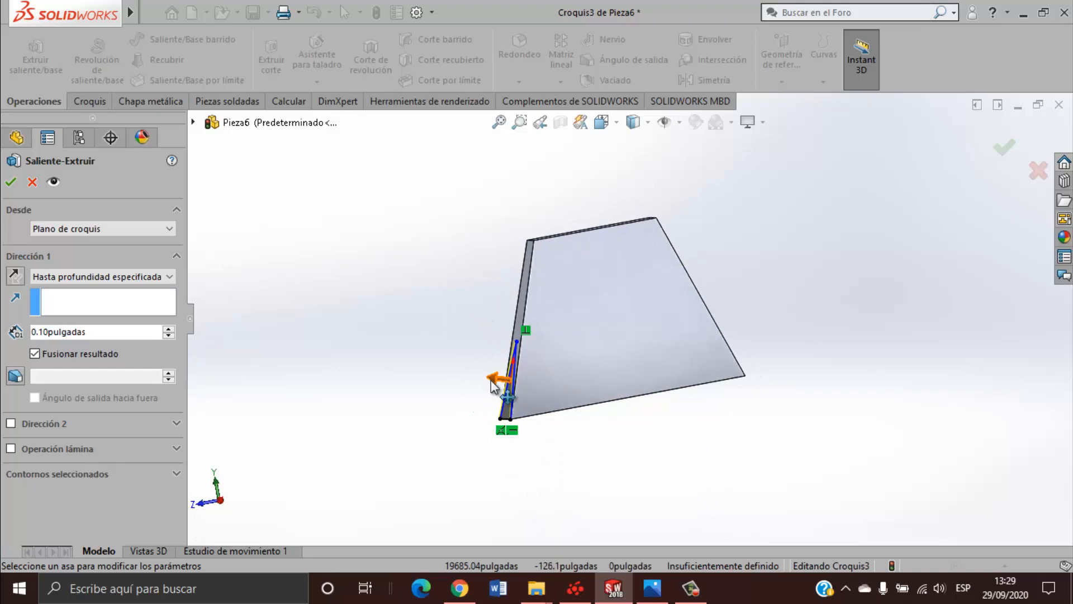
left_click_drag(497, 378, 369, 364)
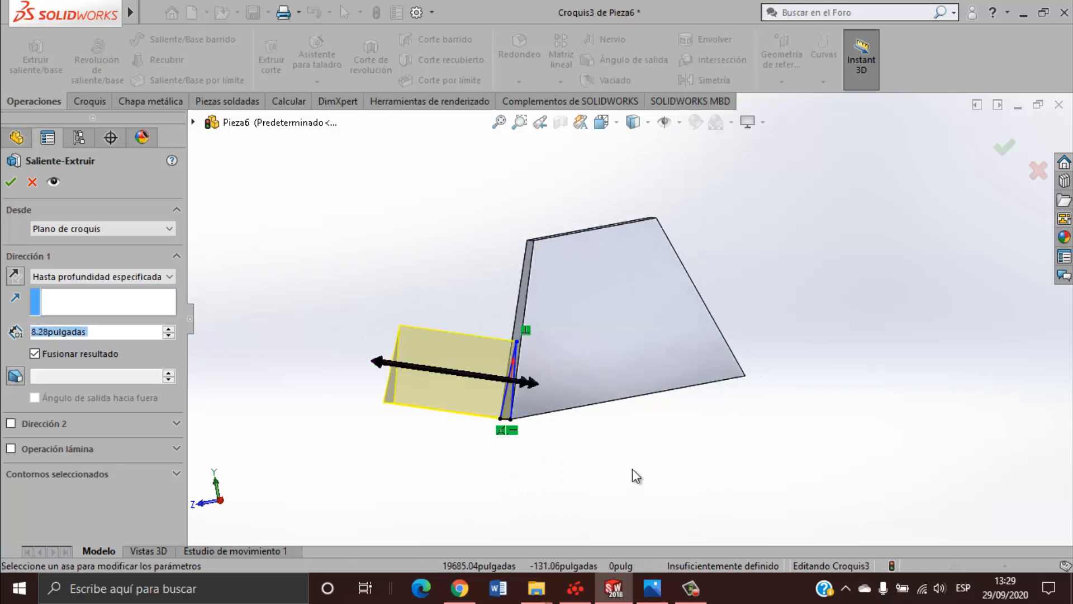
mouse_move(630, 467)
middle_mouse_down()
mouse_move(720, 496)
mouse_move(599, 436)
mouse_move(622, 454)
middle_mouse_up()
key("space")
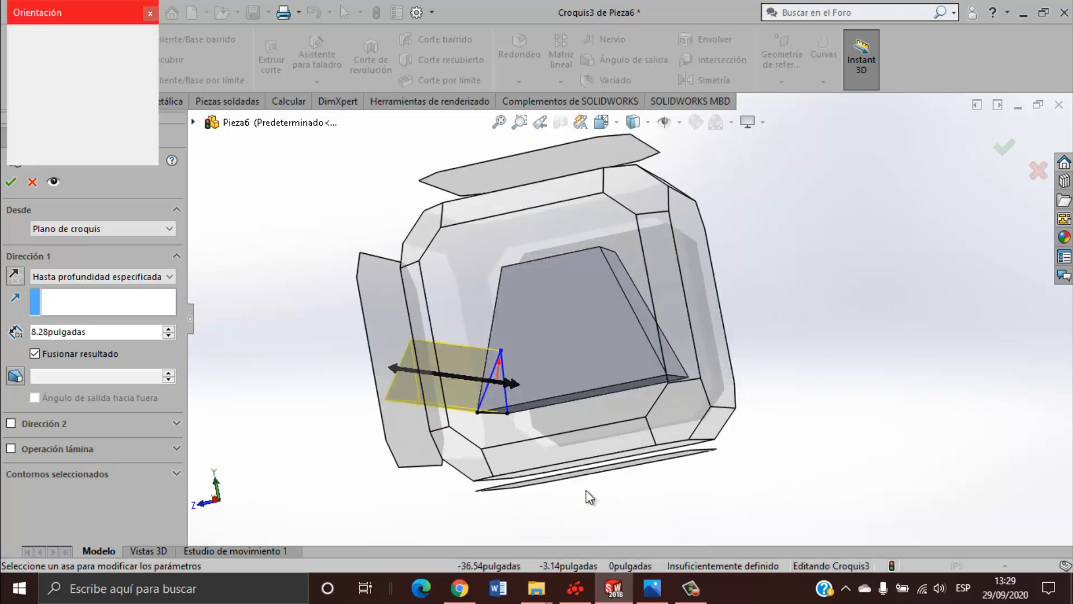
left_click(496, 395)
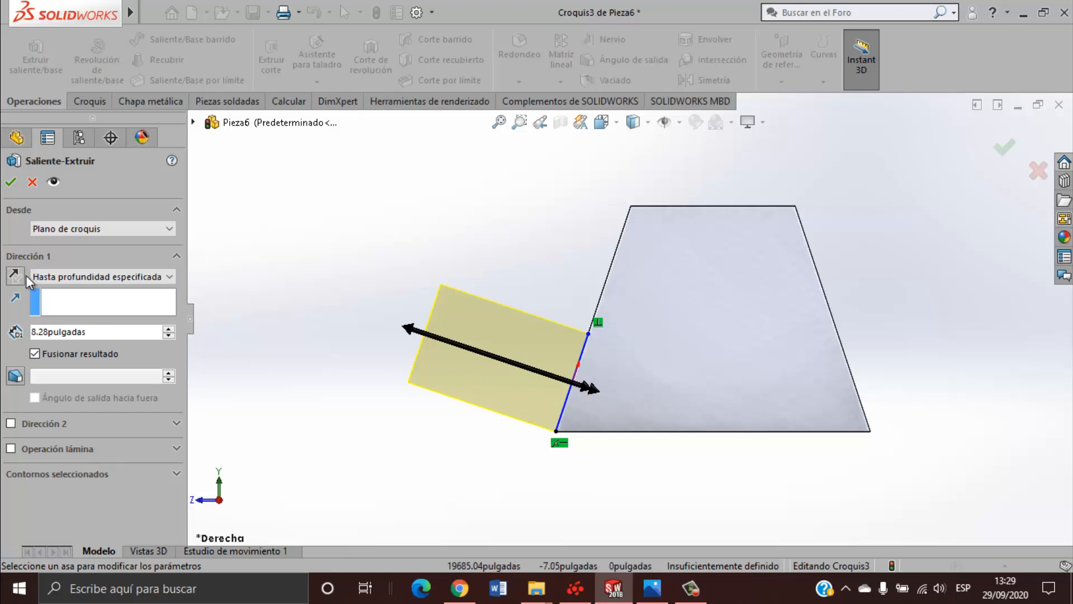
Cancel the extrusion and discard the triangle sketch on the tapered face.
left_click(32, 182)
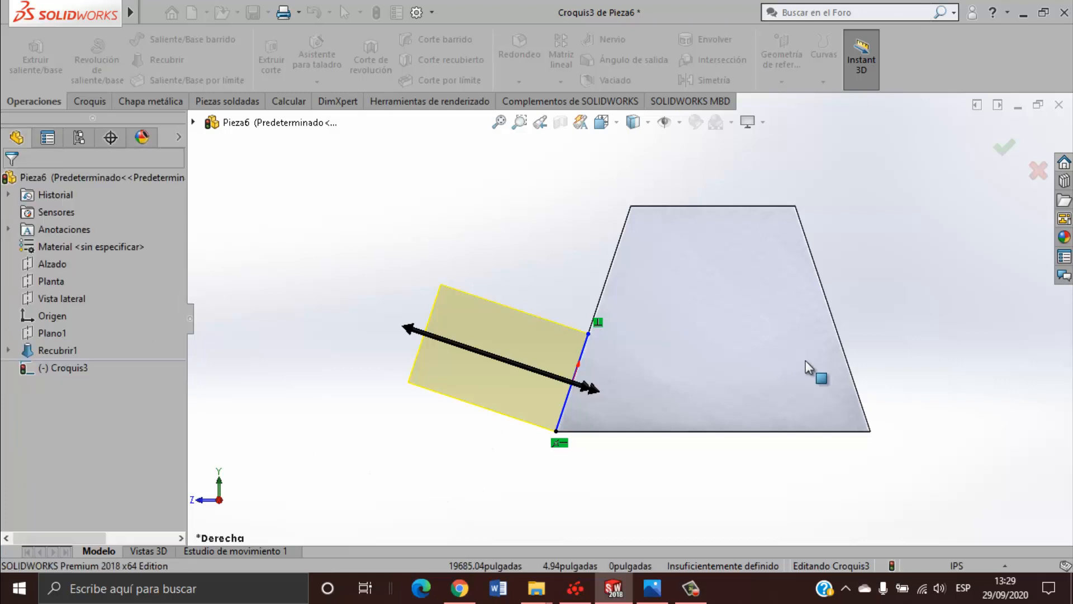
left_click(1038, 169)
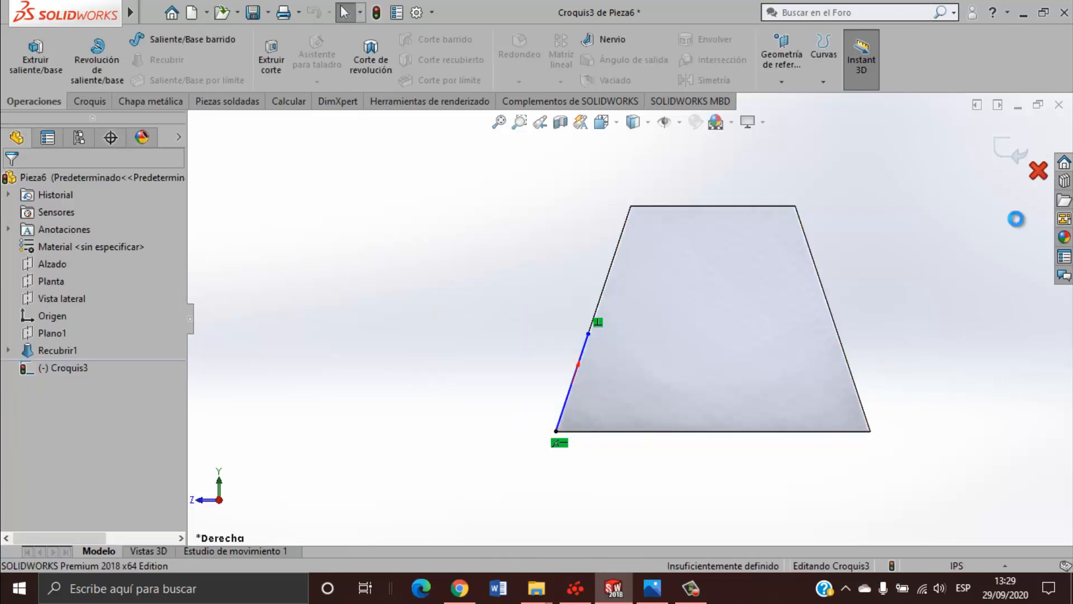
left_click(592, 306)
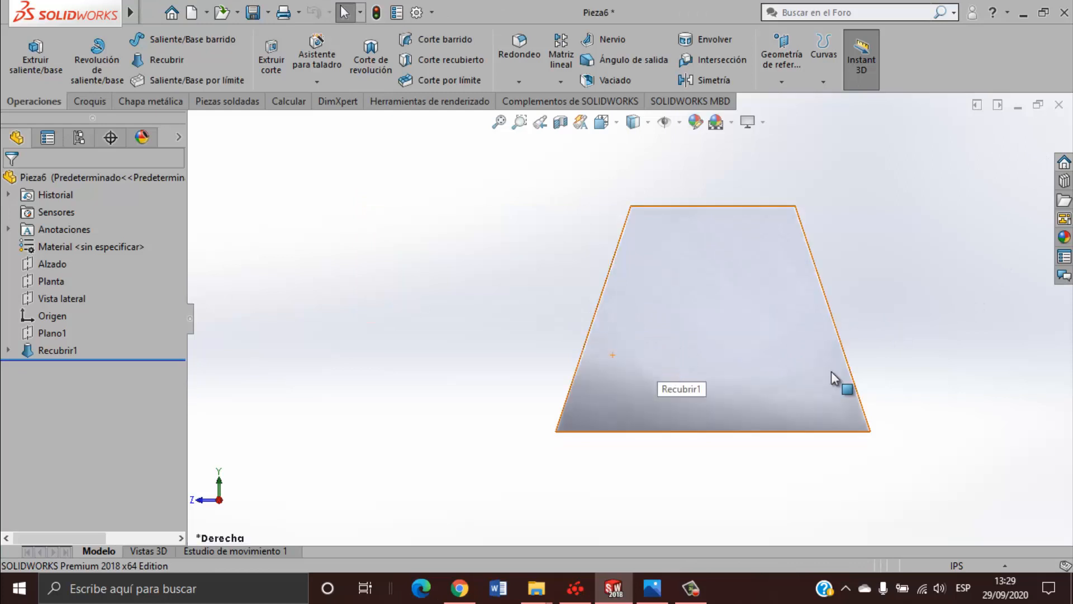
Start a new reference plane with Alzado as its first reference and check the reference drawing's base dimensions.
key("ctrl+7")
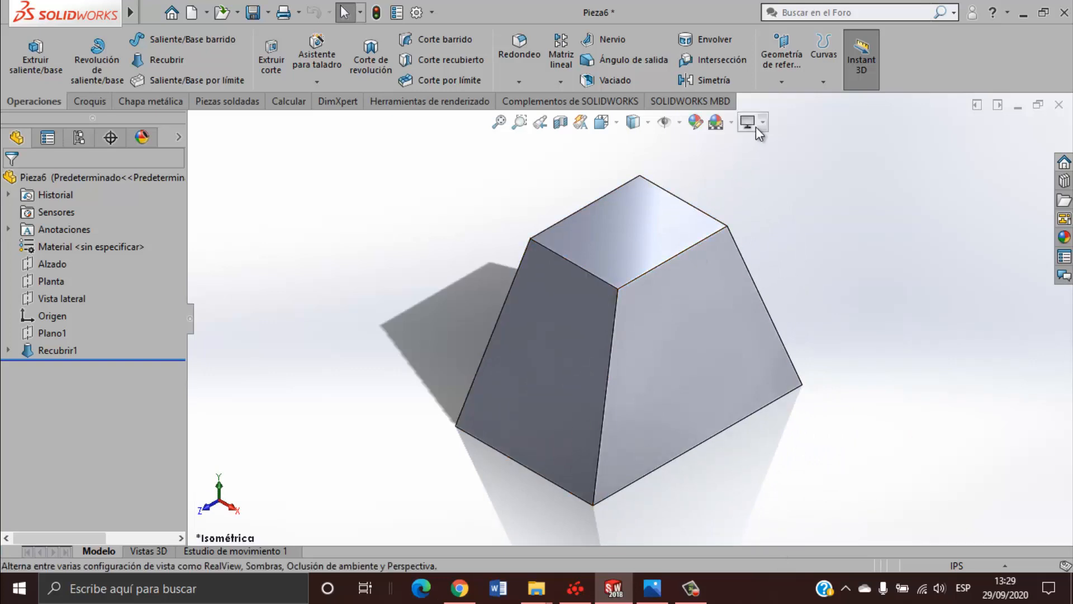
left_click(780, 83)
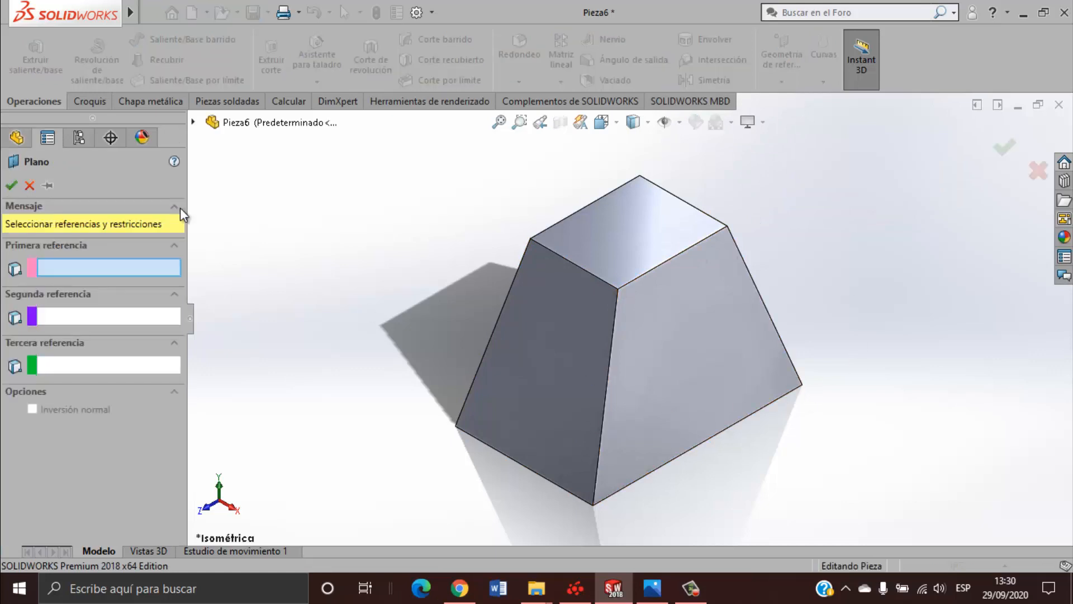
left_click(194, 122)
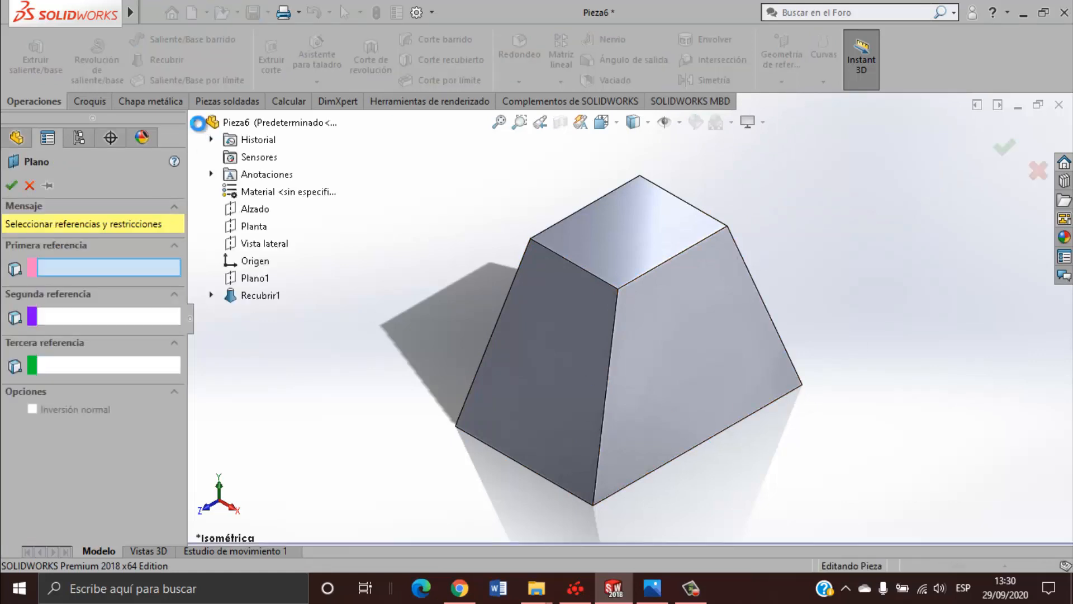
left_click(271, 212)
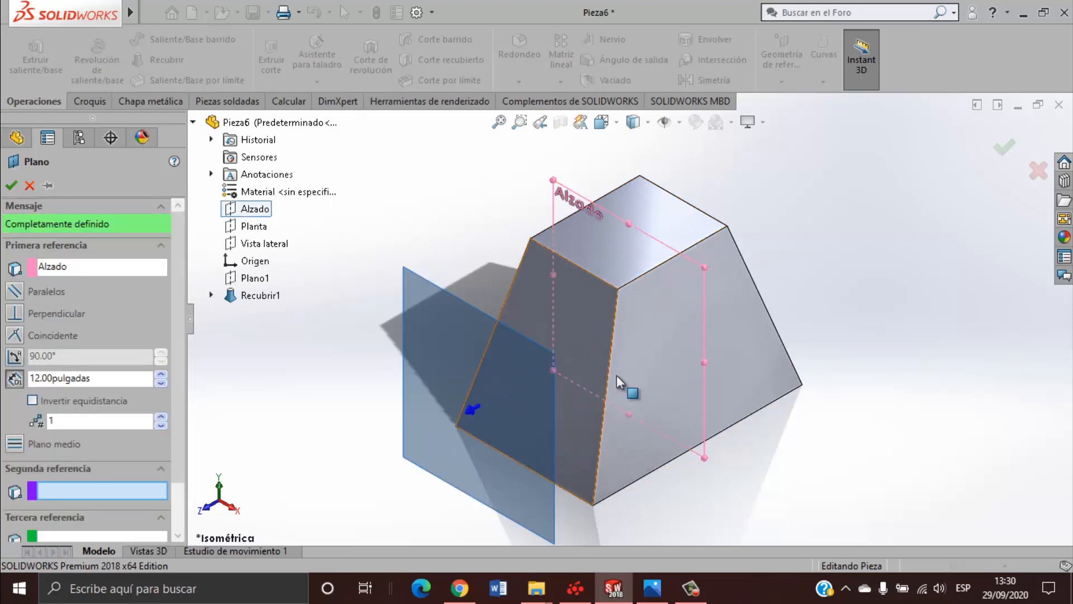
scroll(588, 450, "down", 2)
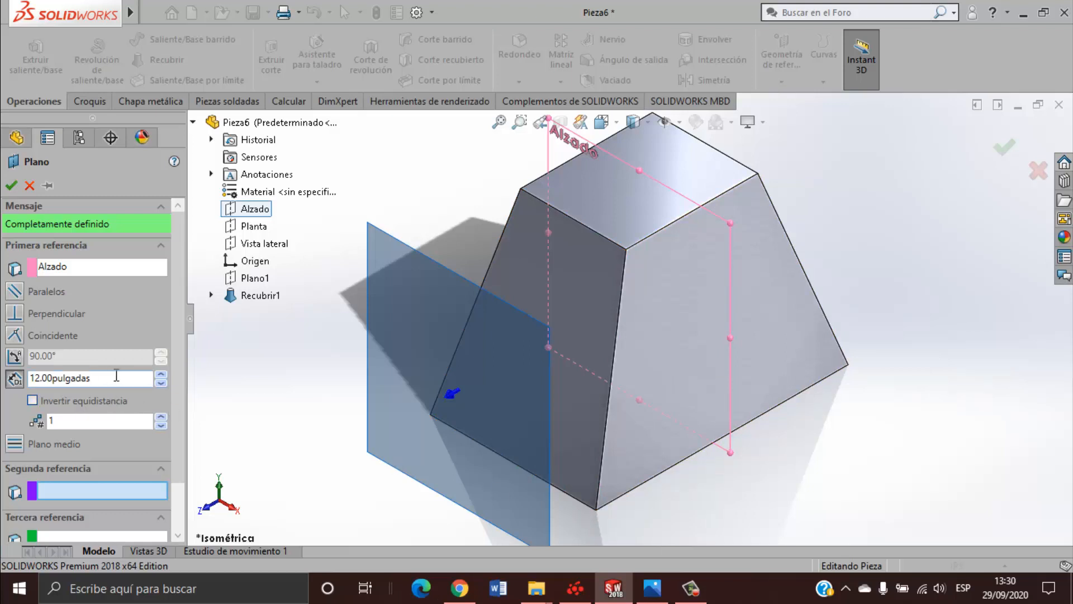
left_click_drag(117, 382, 20, 386)
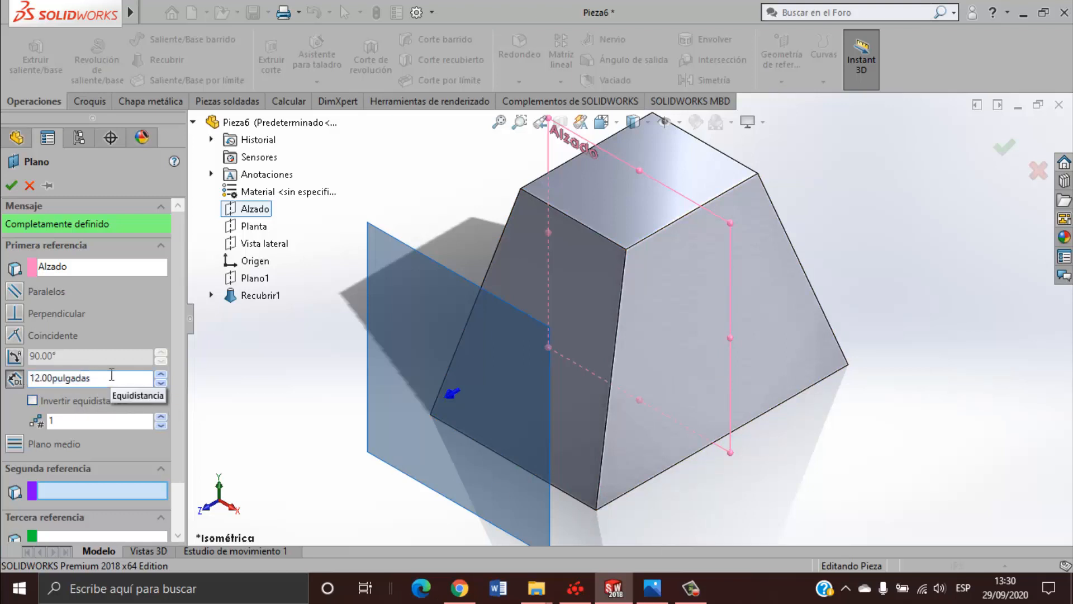
left_click(692, 498)
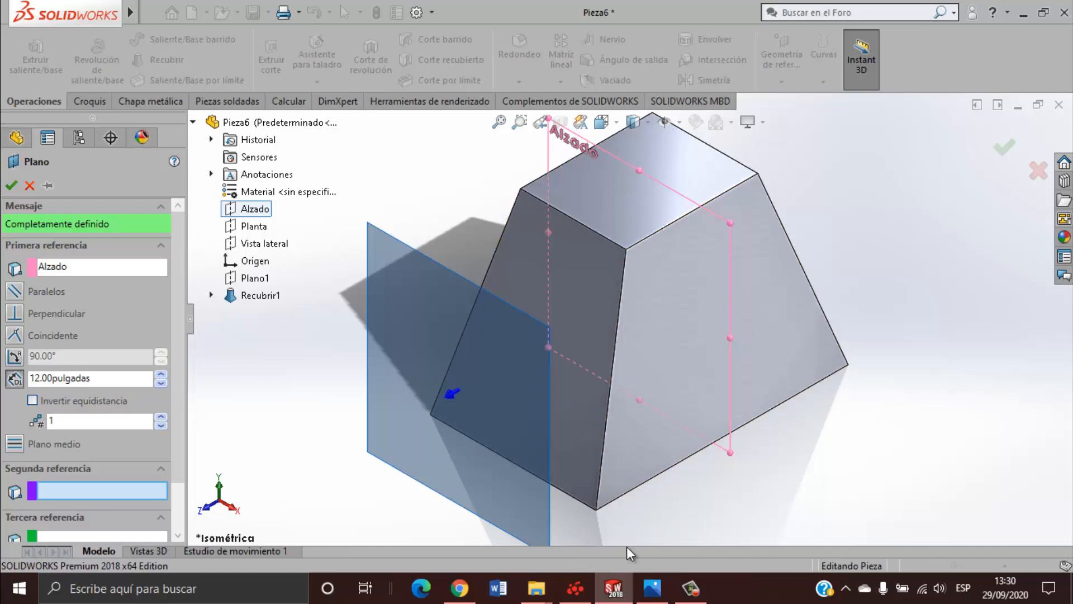
left_click(652, 588)
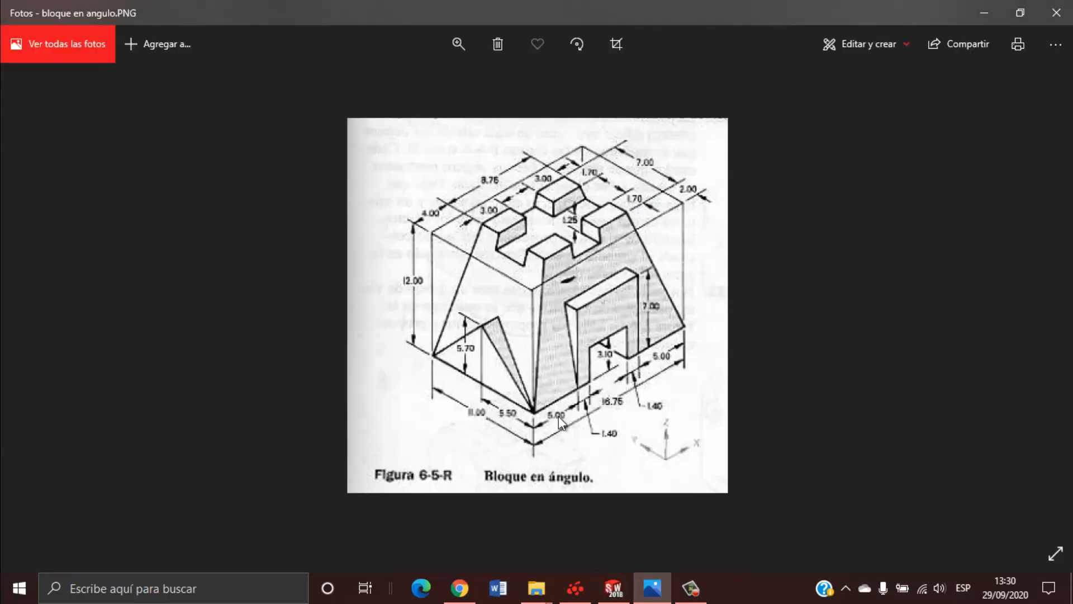
left_click(652, 588)
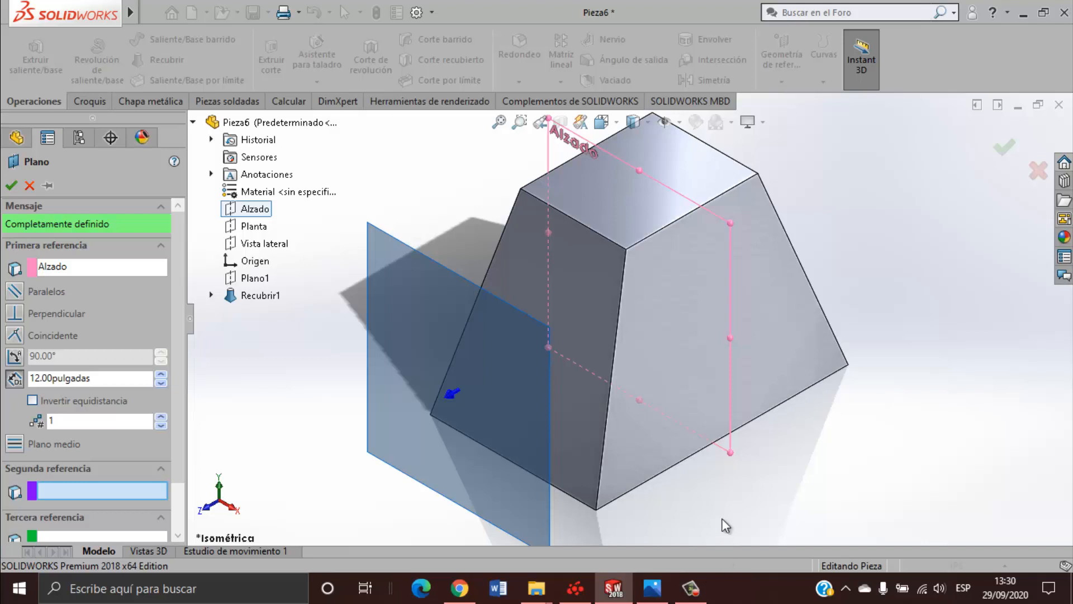
Make the plane parallel to Alzado and coincident with the block's front base corner, check it in the right view, and accept it.
left_click(596, 510)
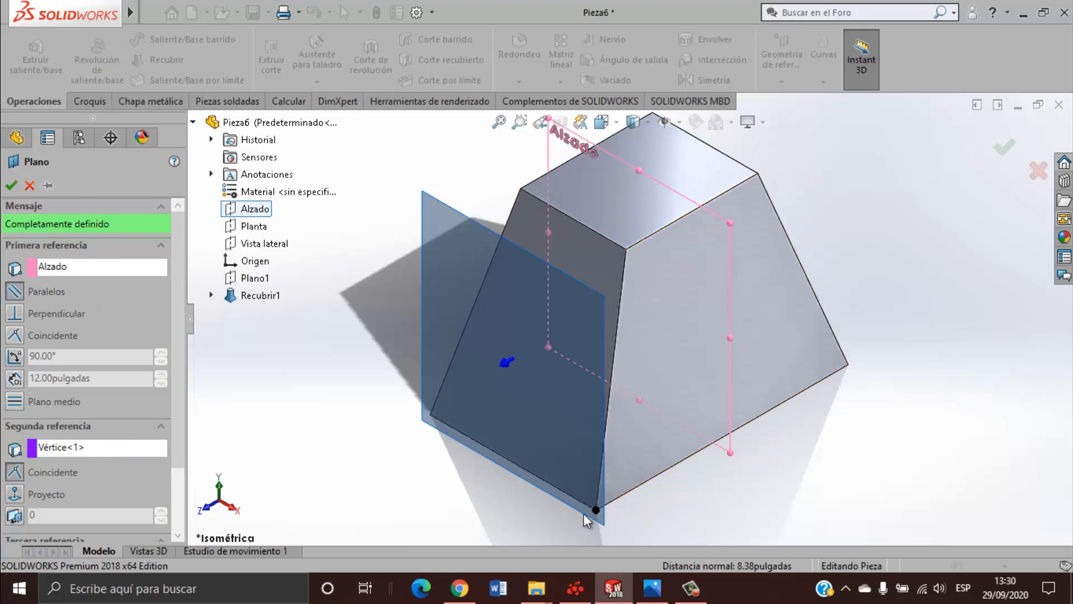
middle_click_drag(628, 467, 498, 324)
key("space")
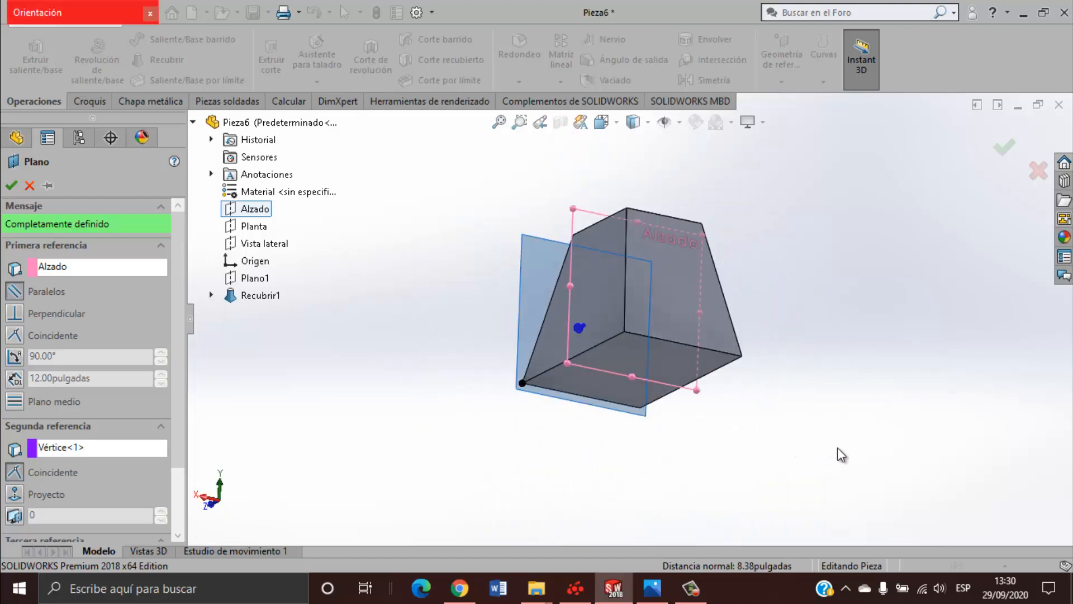
left_click(387, 402)
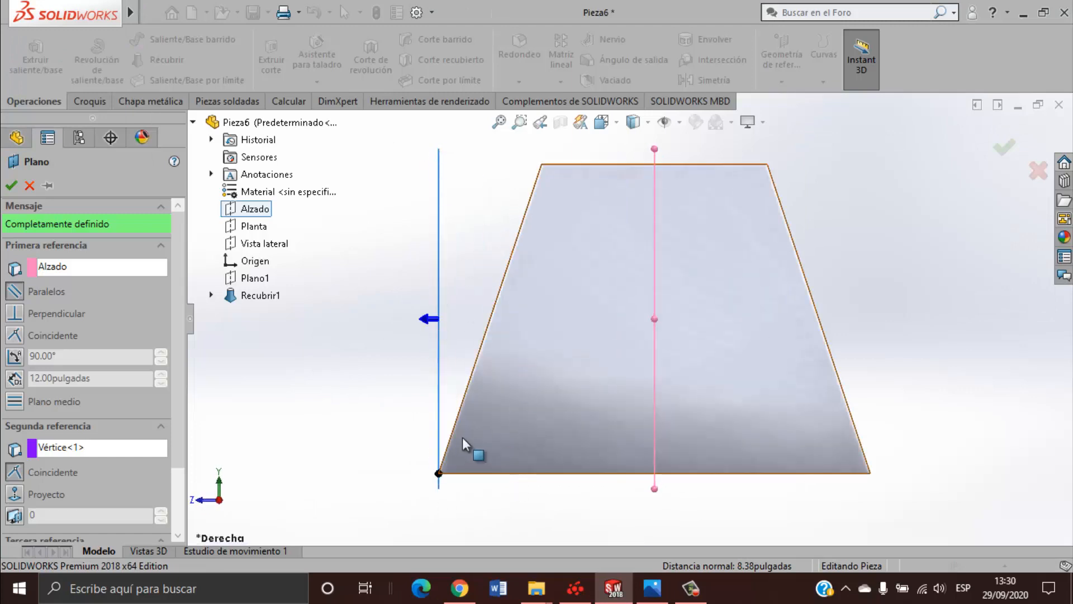
scroll(472, 447, "up", 3)
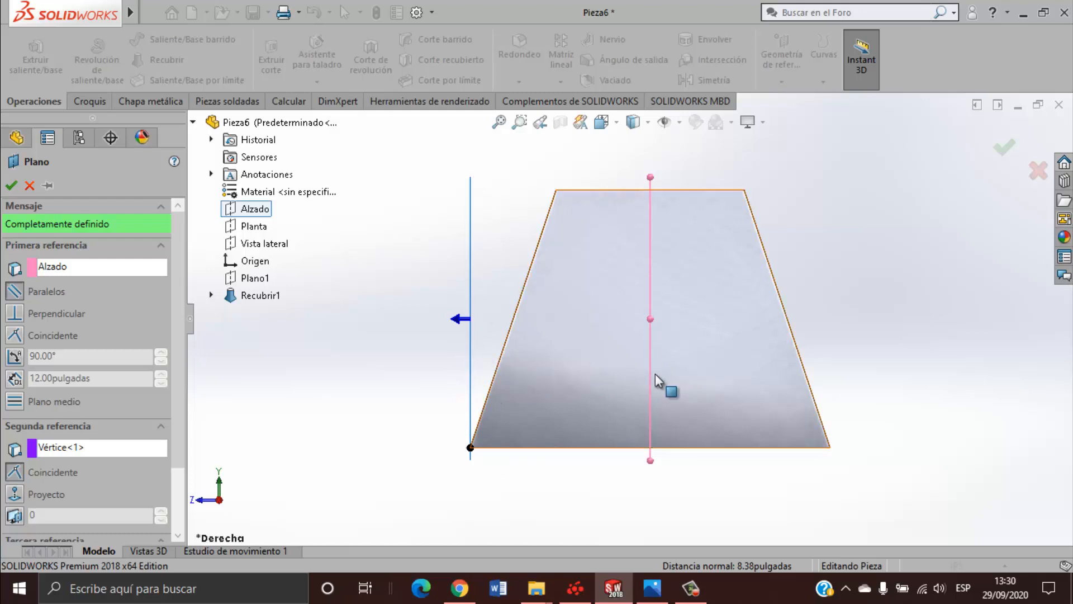
scroll(687, 350, "up", 1)
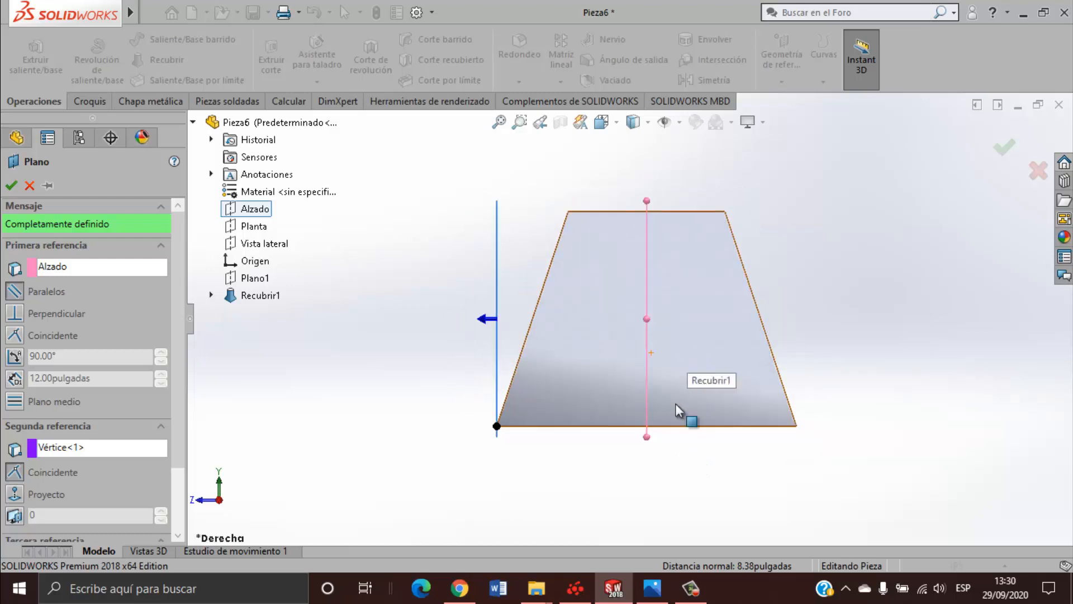
left_click(11, 187)
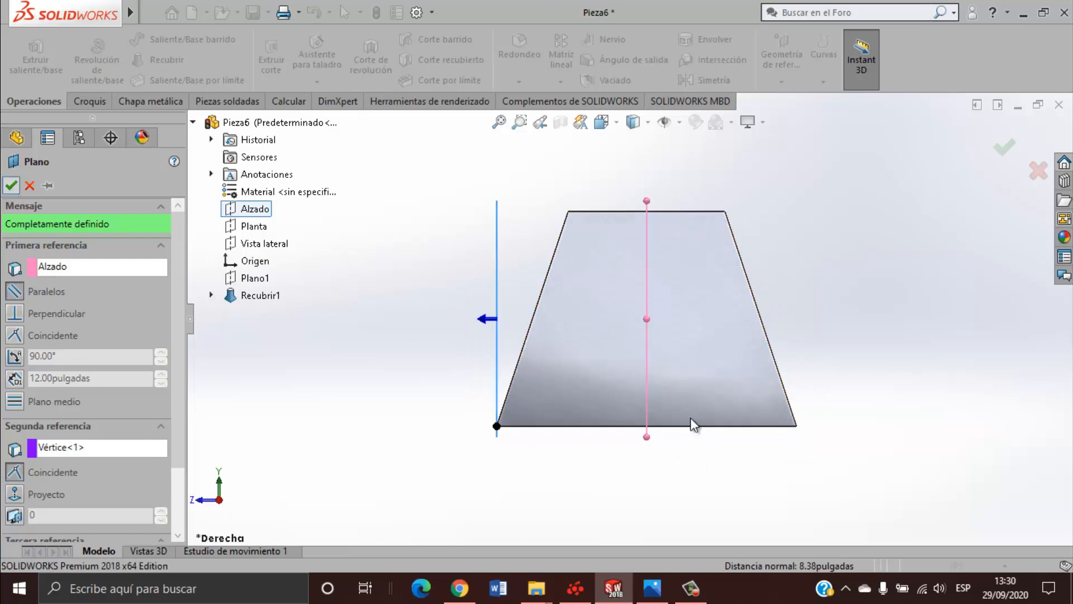
Sketch two lines on Plano2 from the block's base corners to an apex about 5.37 inches directly above the origin.
key("ctrl+7")
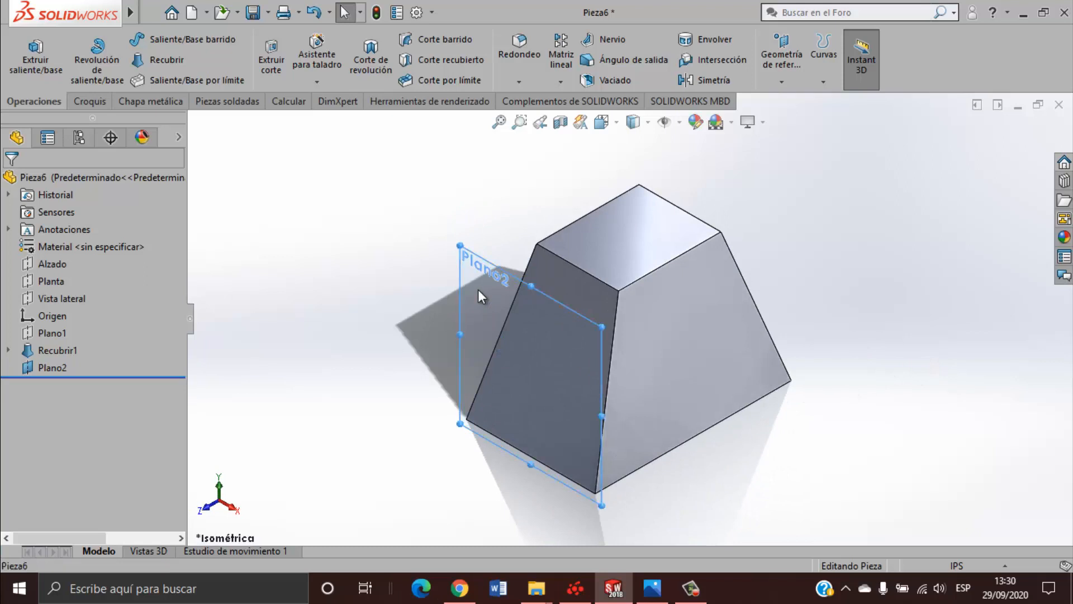
left_click(478, 290)
left_click(548, 243)
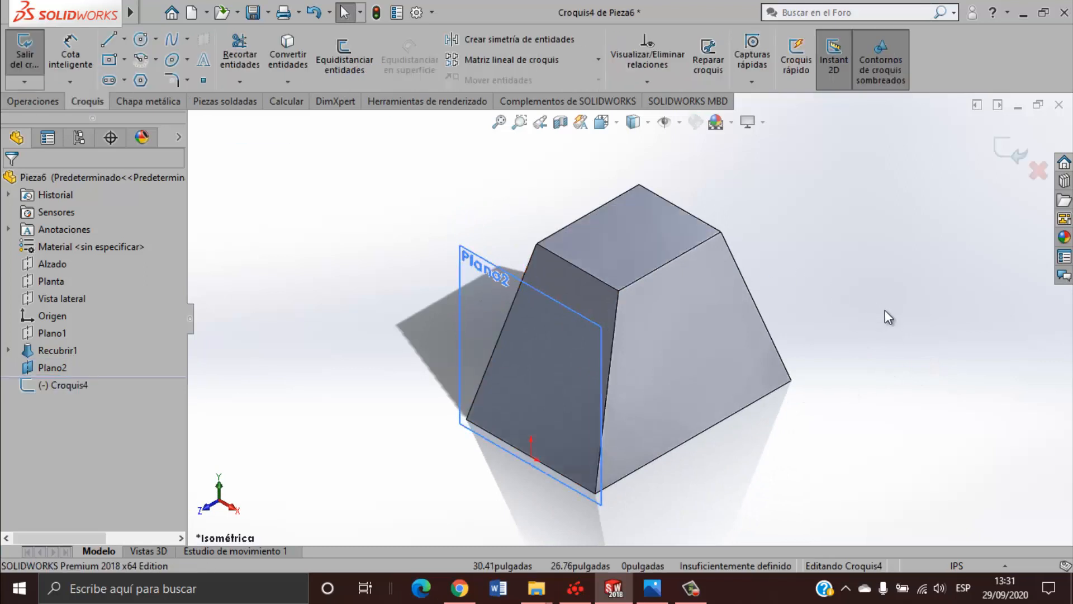
key("space")
left_click(414, 434)
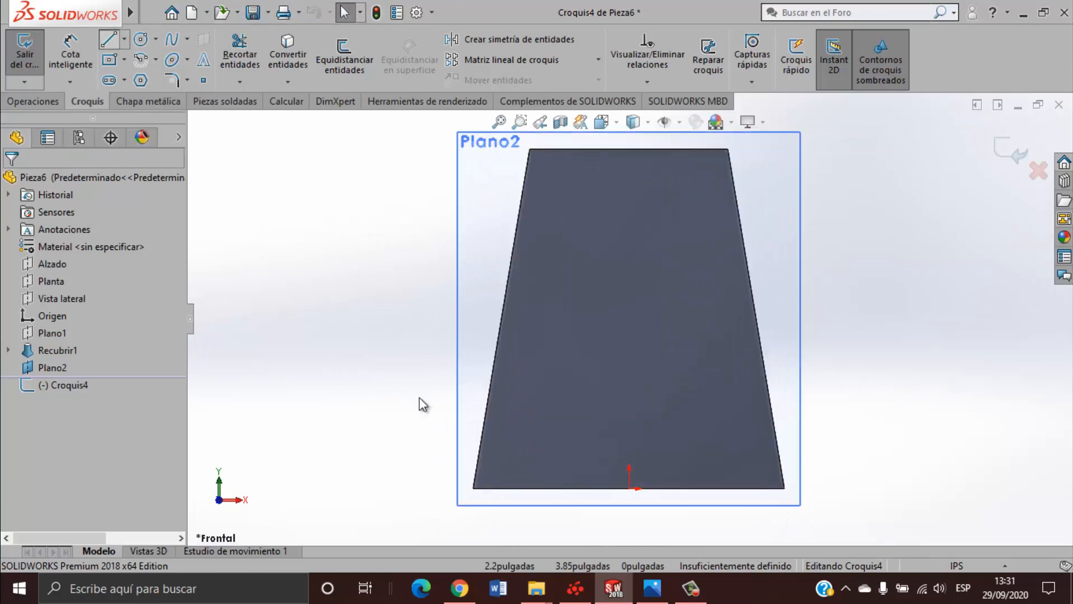
left_click(109, 41)
left_click(474, 487)
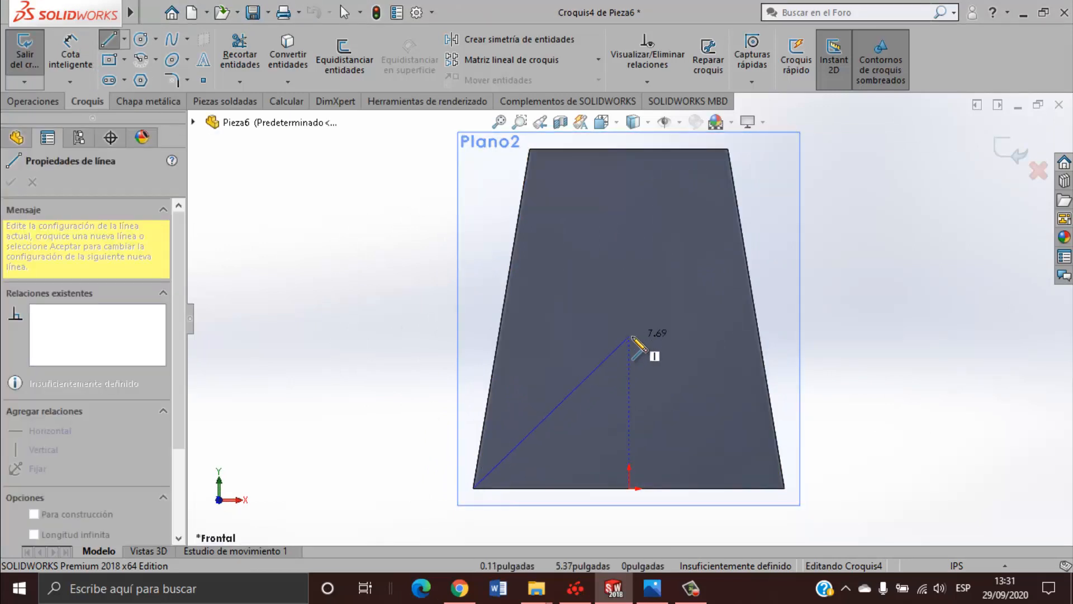
left_click(628, 336)
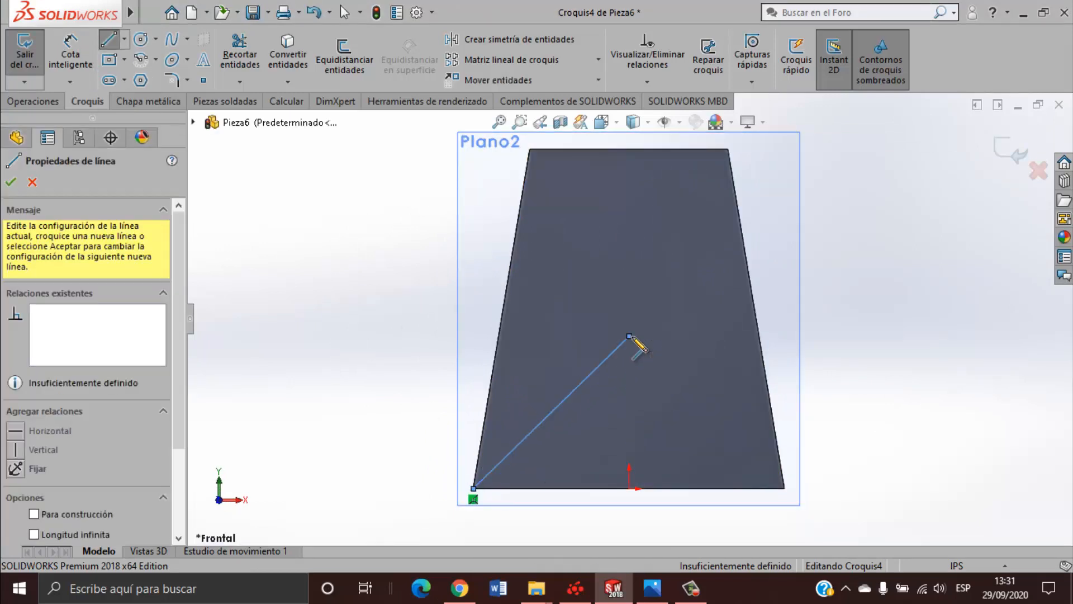
double_click(785, 487)
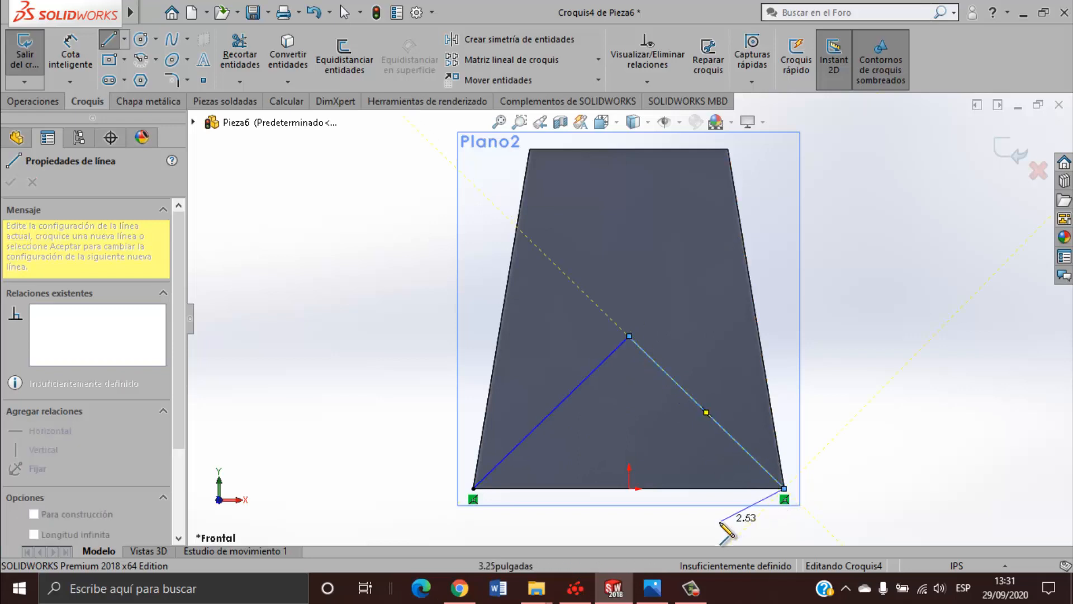
key("Escape")
Draw a vertical line from the apex to the origin and convert it to construction geometry.
left_click(109, 42)
left_click(108, 42)
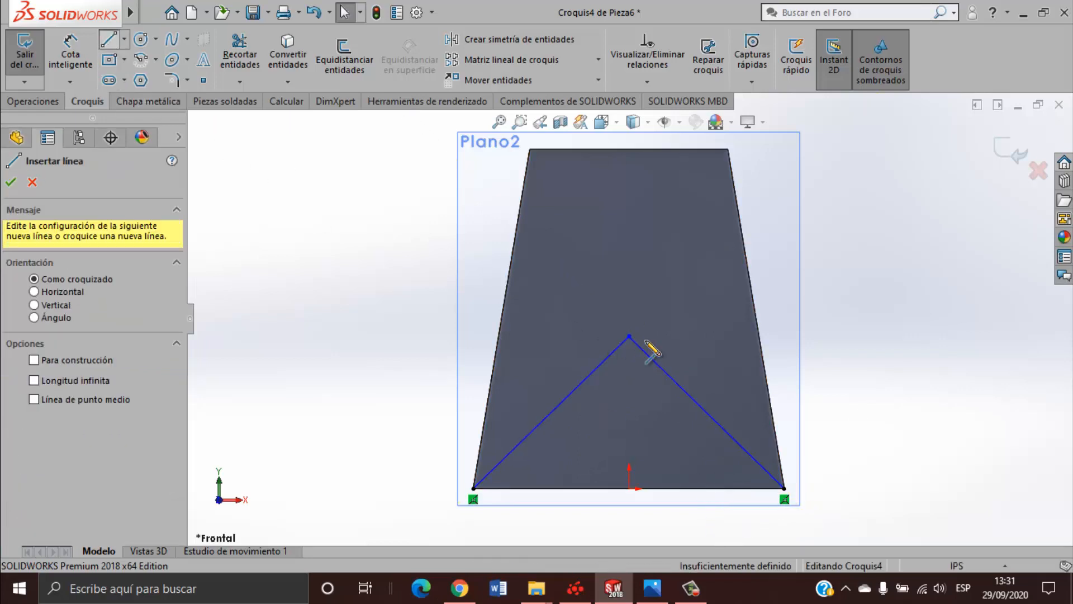
left_click(629, 336)
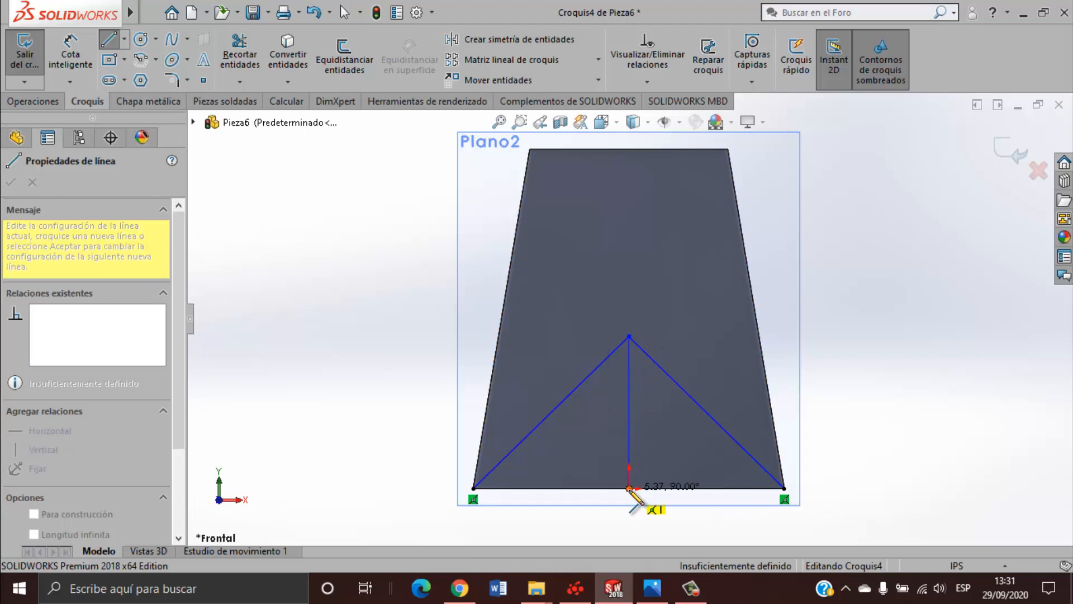
double_click(629, 488)
key("Escape")
left_click(629, 433)
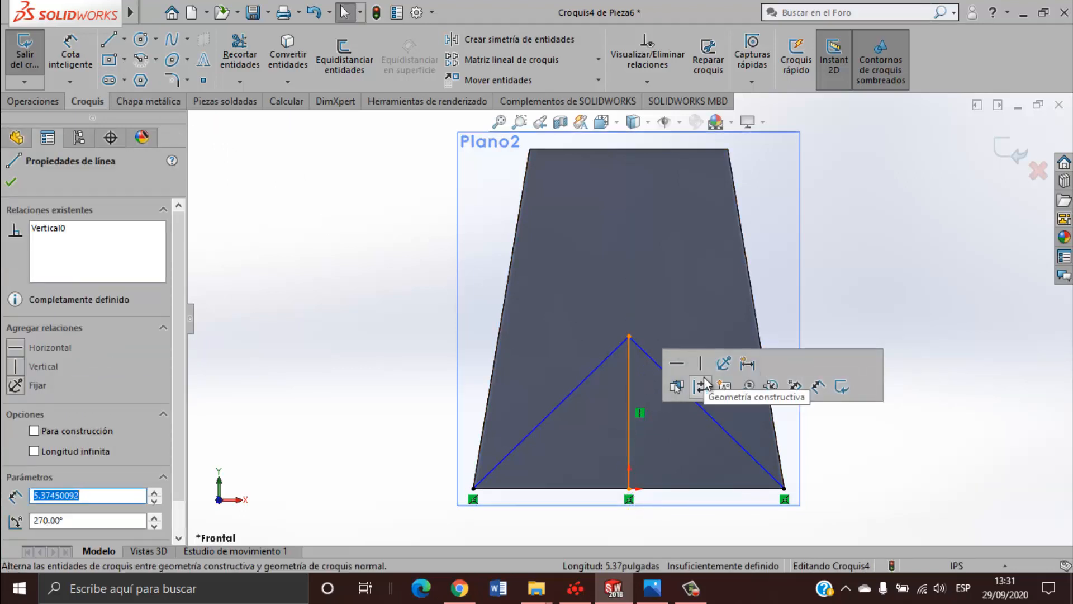
left_click(701, 386)
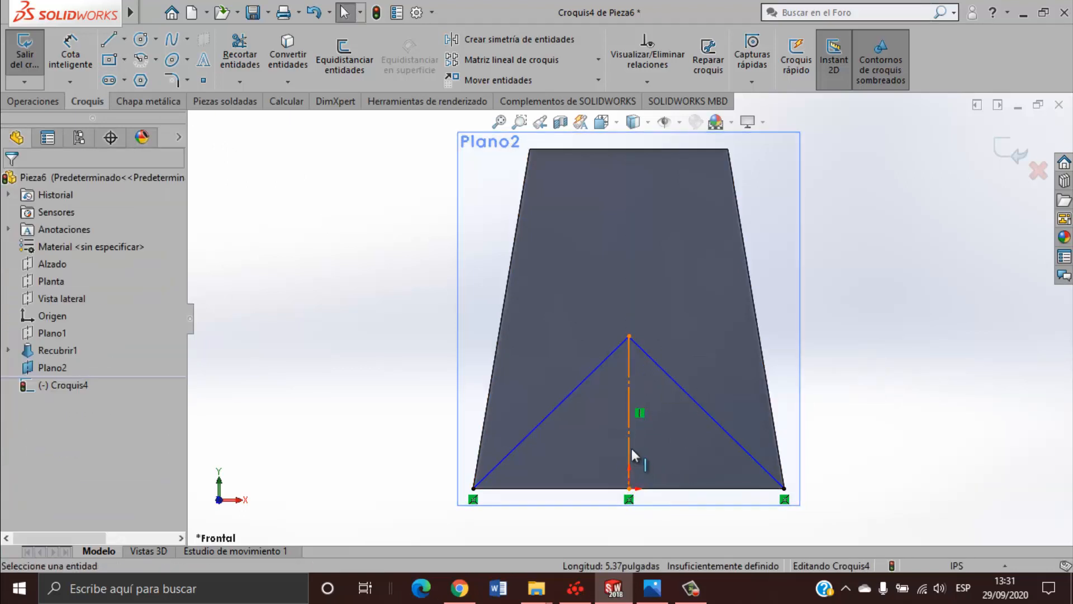
Close the triangle with a horizontal base line between the two base corners.
left_click(108, 39)
left_click(473, 488)
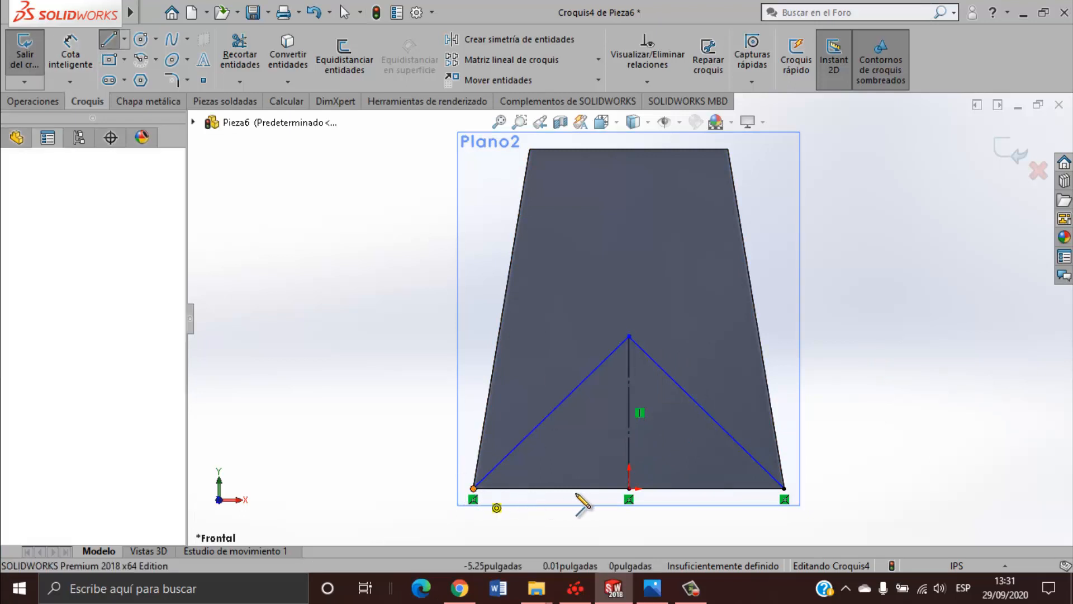
left_click(784, 488)
key("Escape")
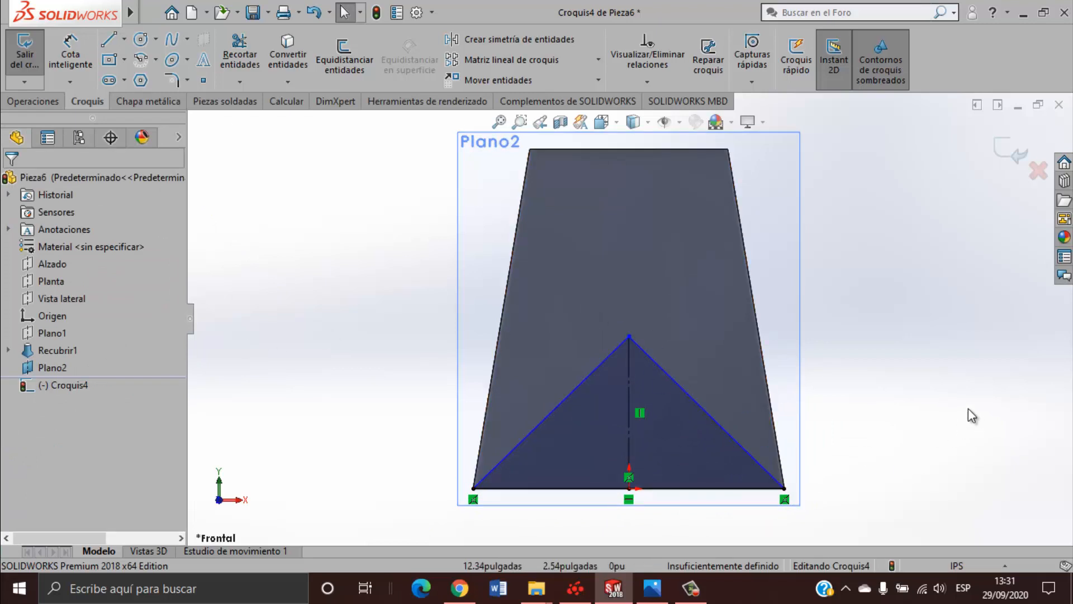
Check the triangle's height in the reference drawing and dimension the apex 5.70 inches above the base line.
left_click(652, 588)
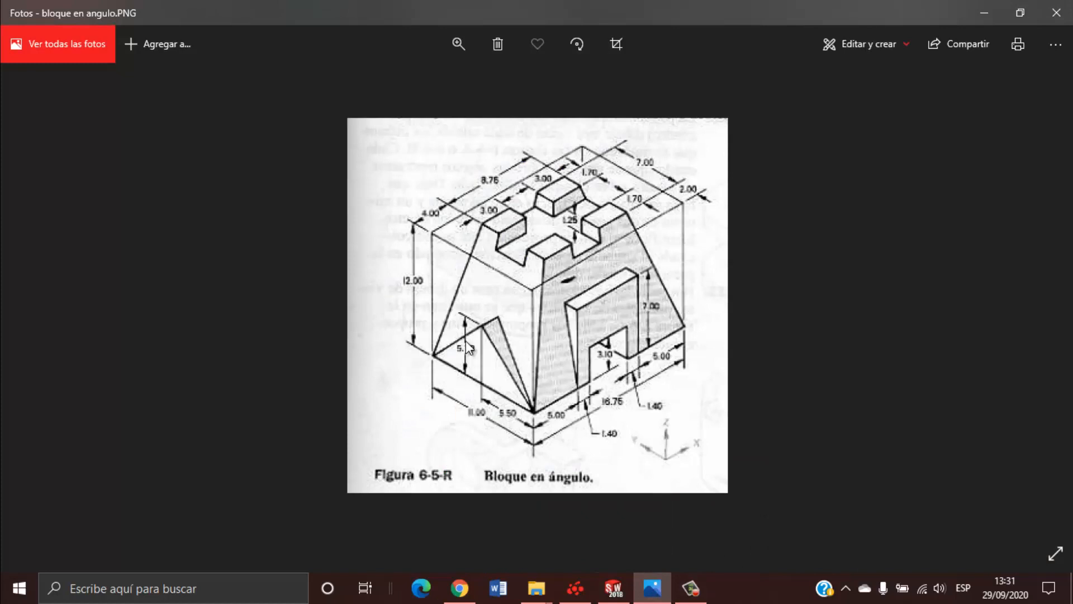
left_click(652, 588)
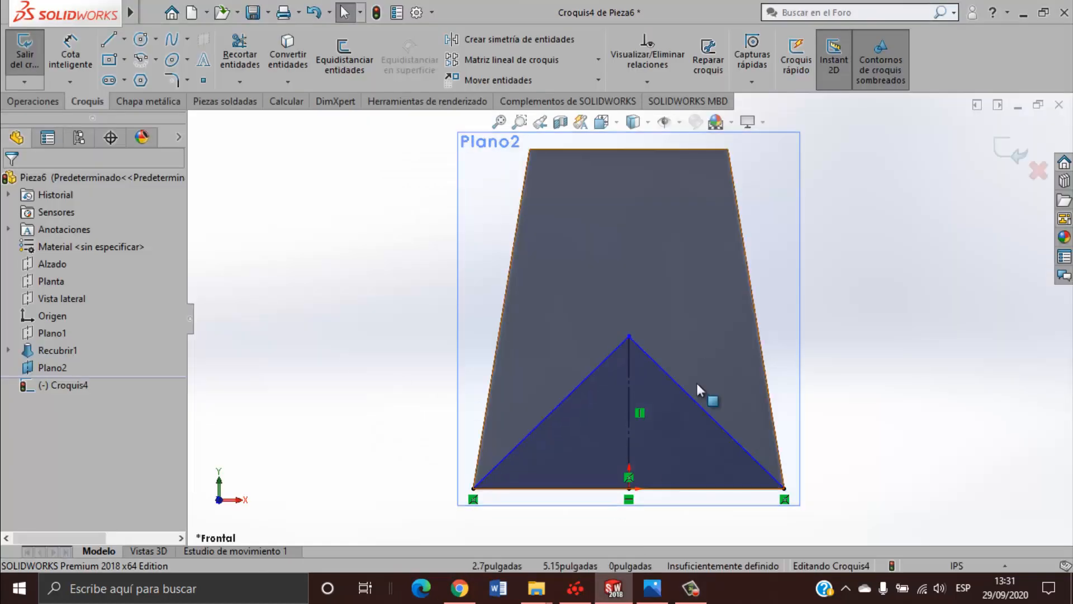
left_click(71, 56)
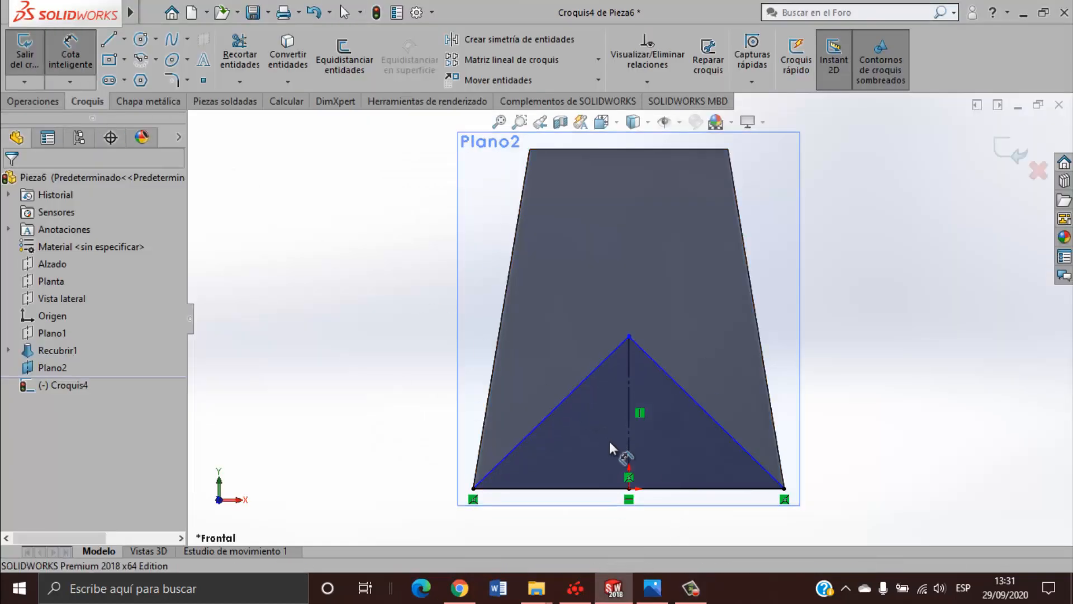
left_click(668, 496)
left_click(629, 335)
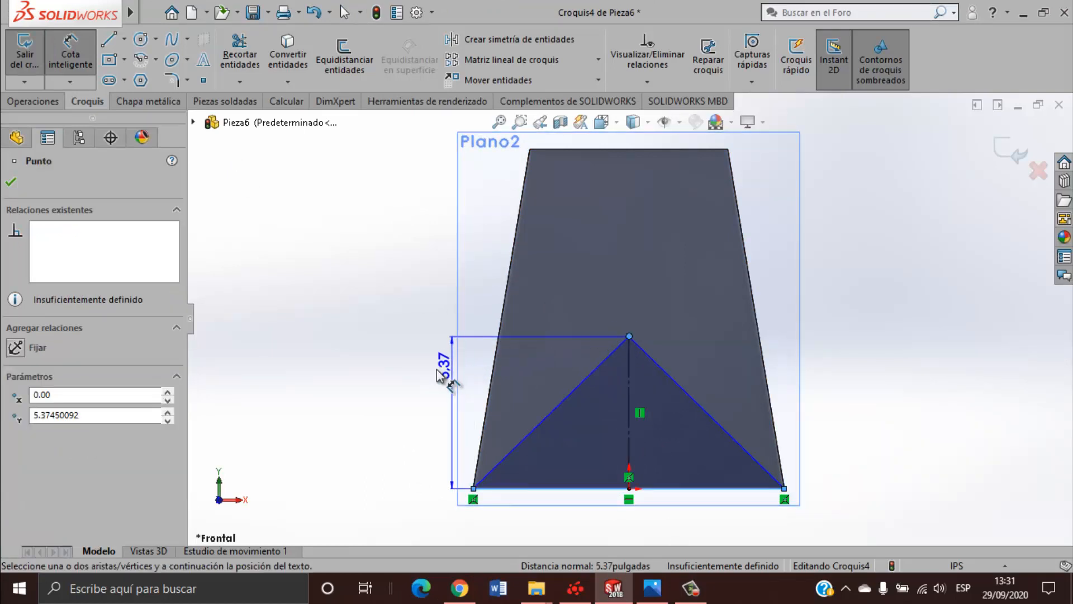
left_click(429, 379)
type("5.7")
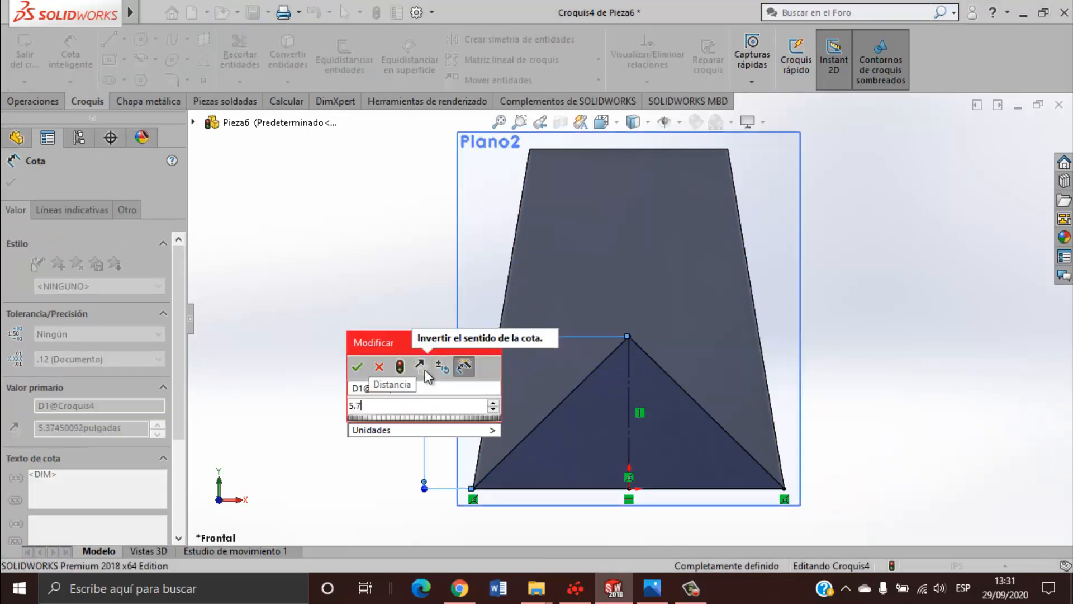
key("Return")
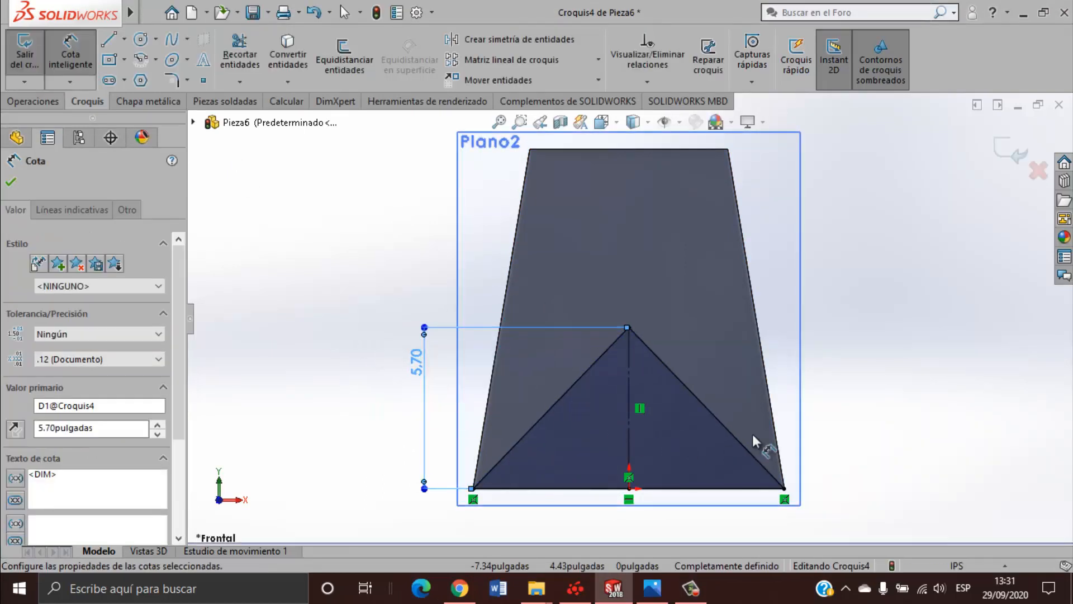
Extrude the triangle sketch up to the block's adjacent sloped end face with the Up To Surface end condition, merging the result.
left_click(895, 399)
scroll(766, 432, "up", 3)
middle_click_drag(740, 387, 606, 387)
scroll(519, 369, "down", 3)
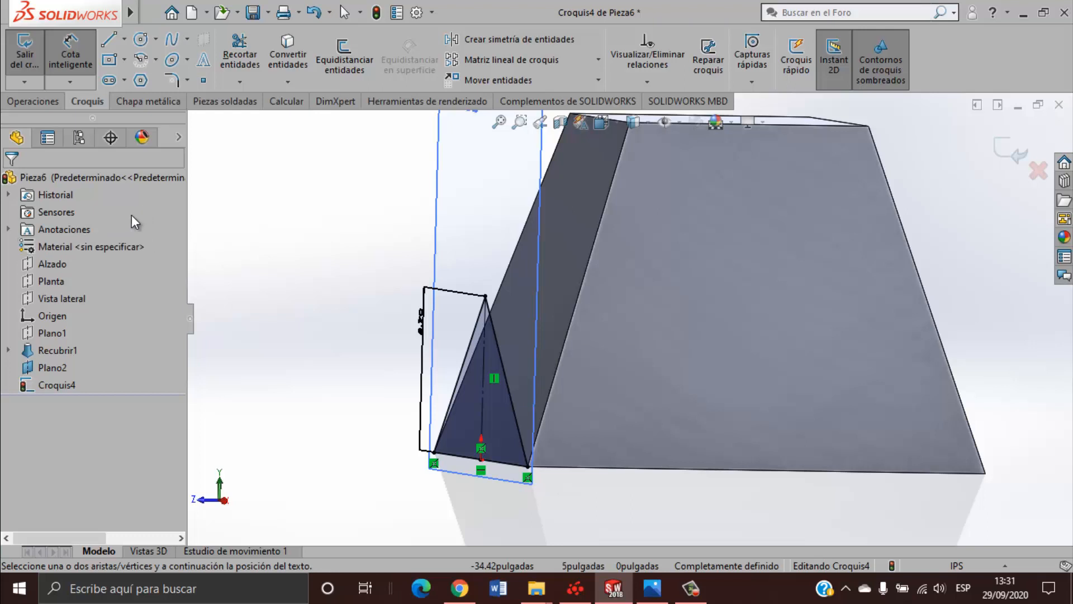
left_click(60, 100)
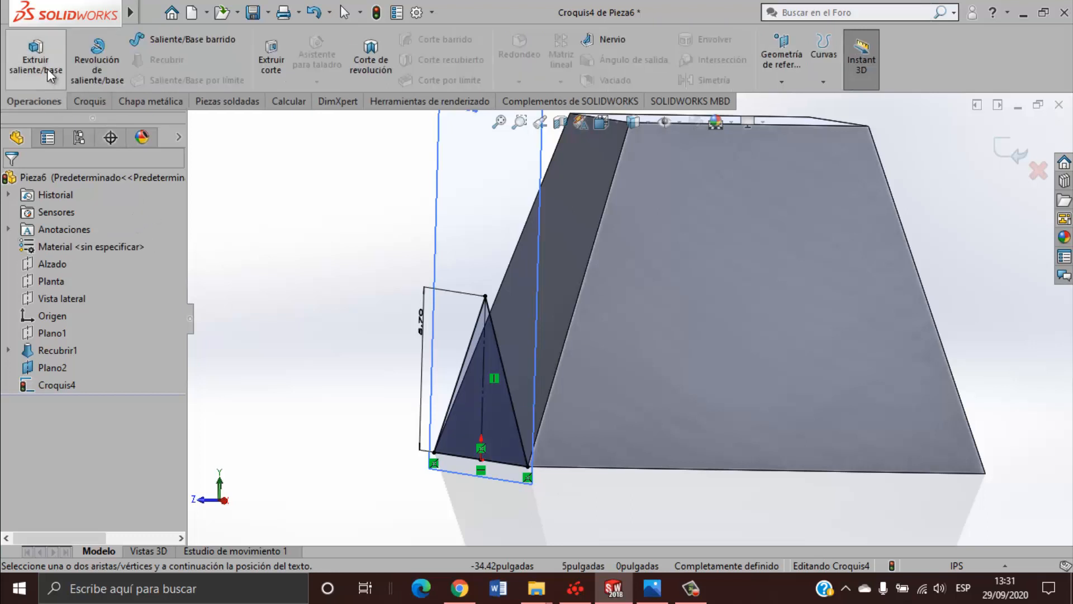
scroll(471, 385, "down", 2)
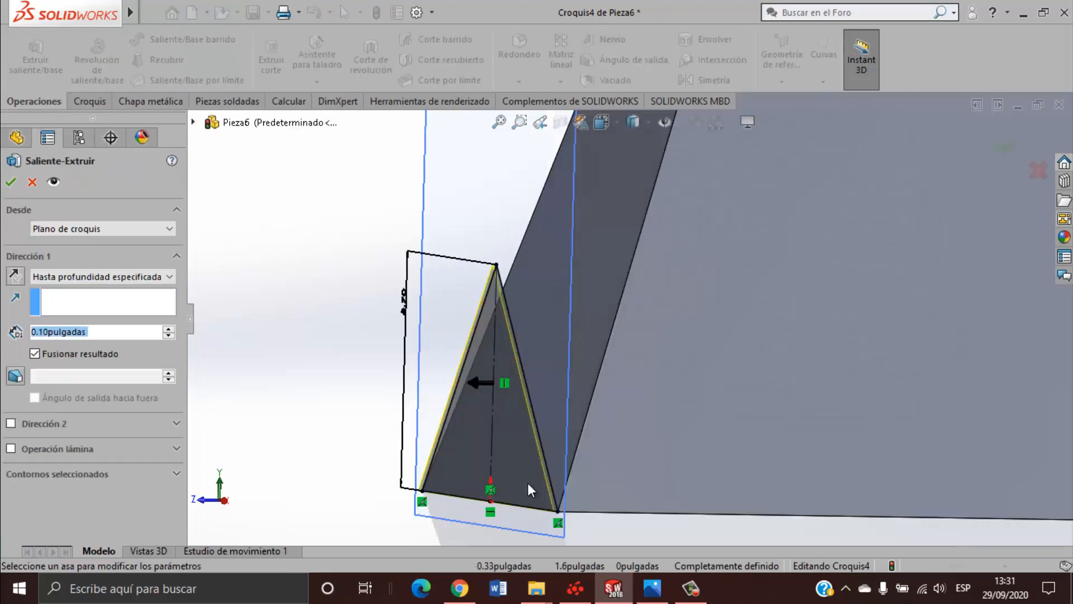
left_click(652, 588)
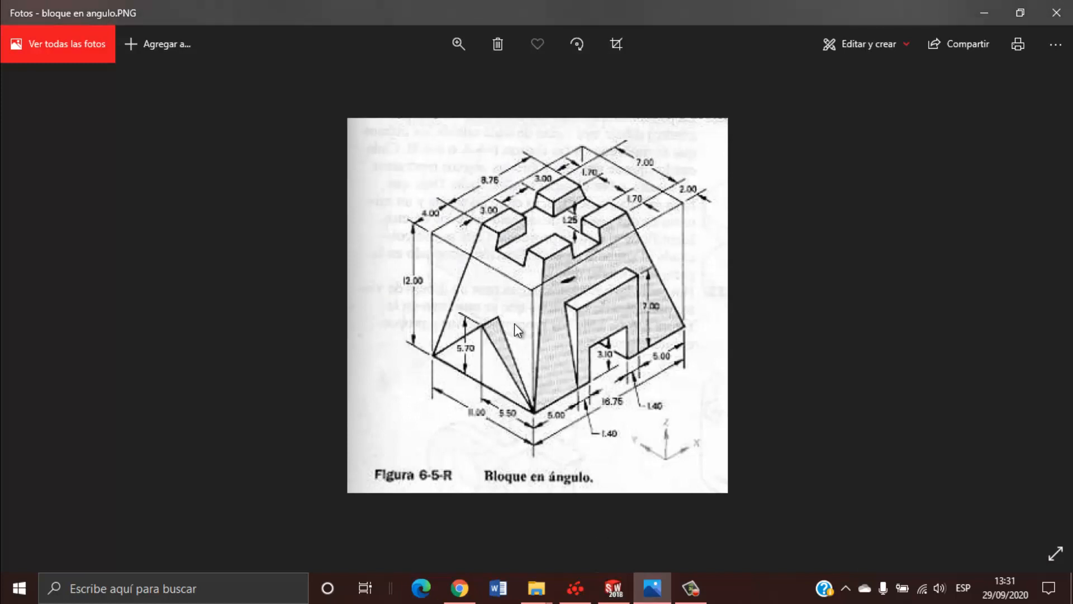
left_click(653, 588)
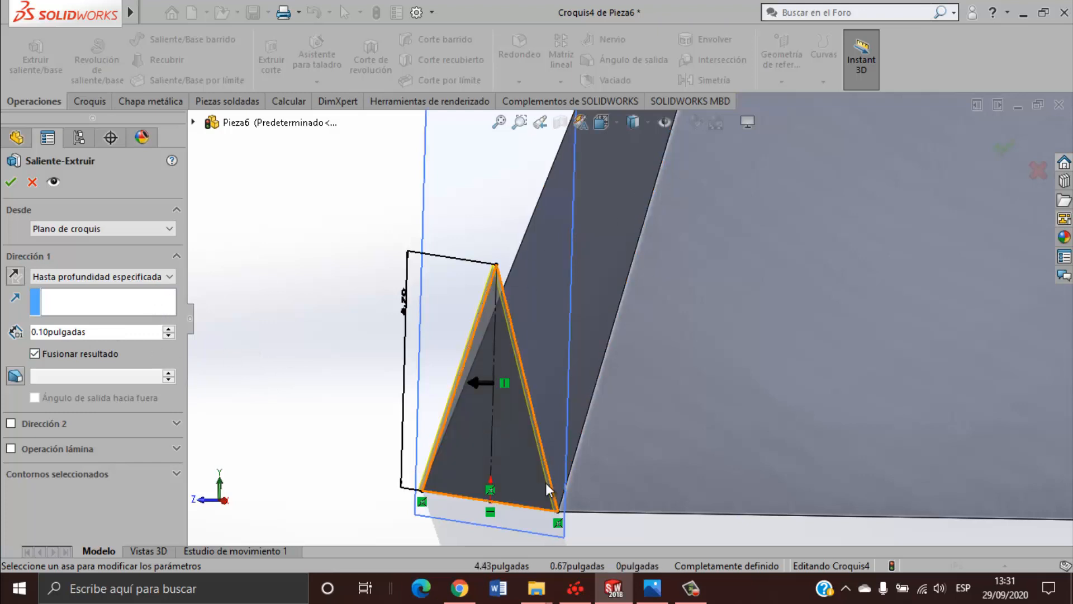
scroll(632, 320, "up", 2)
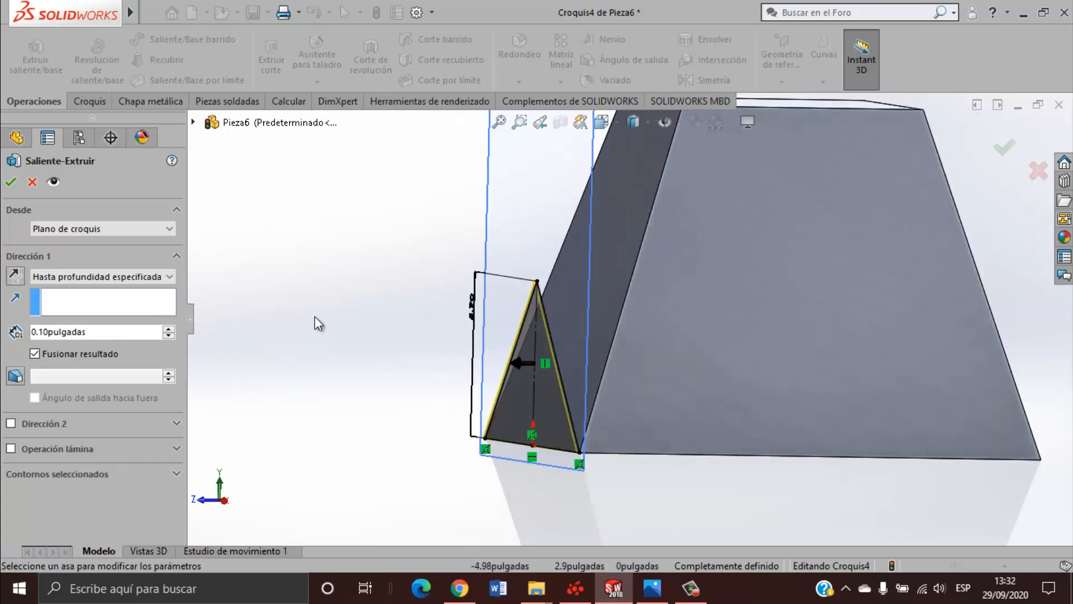
left_click(157, 277)
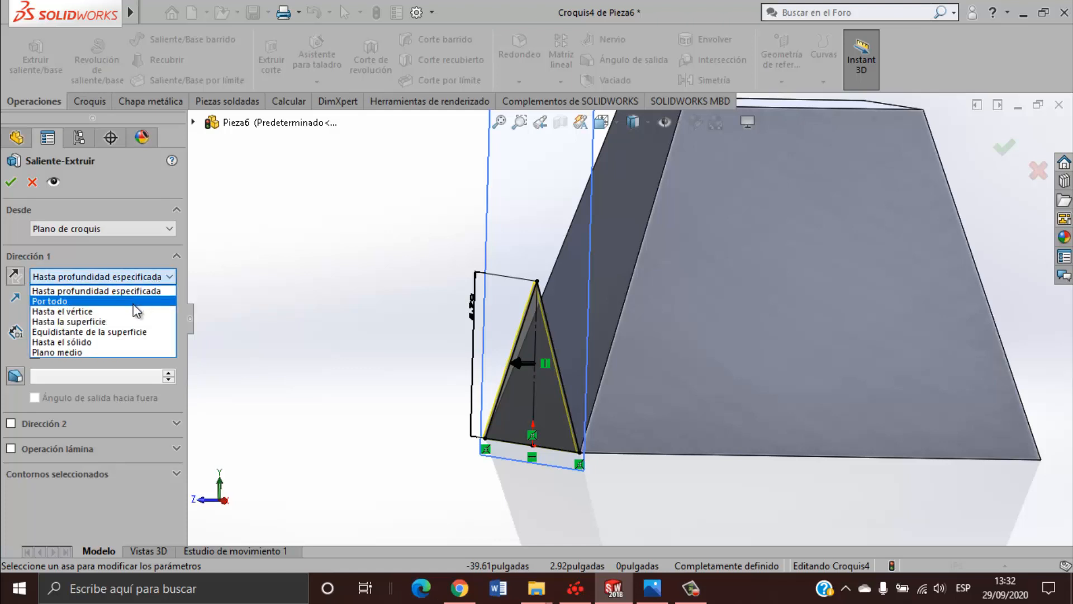
left_click(134, 322)
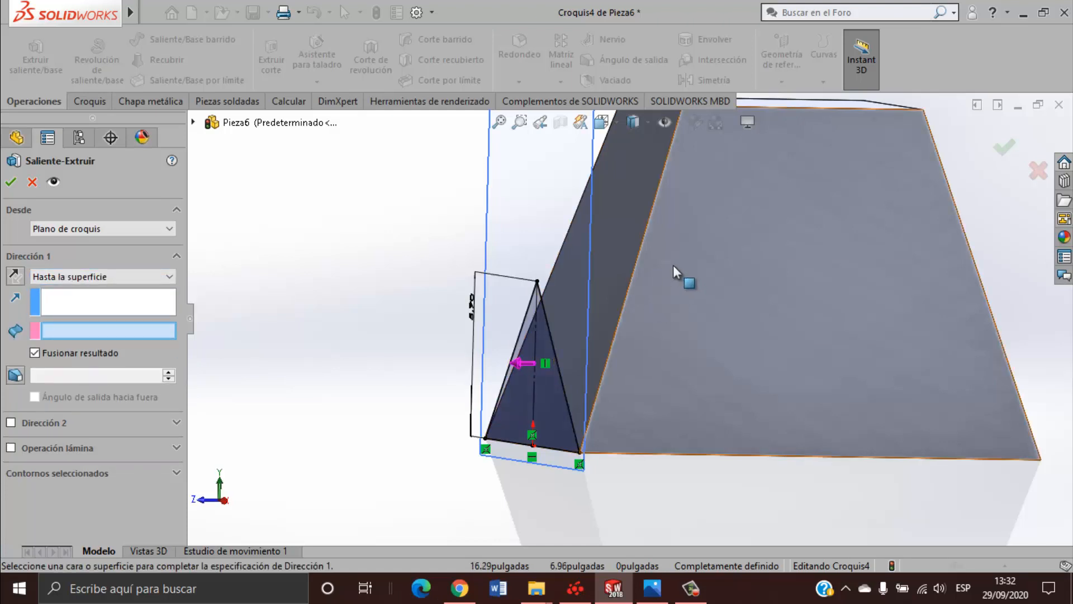
left_click(622, 261)
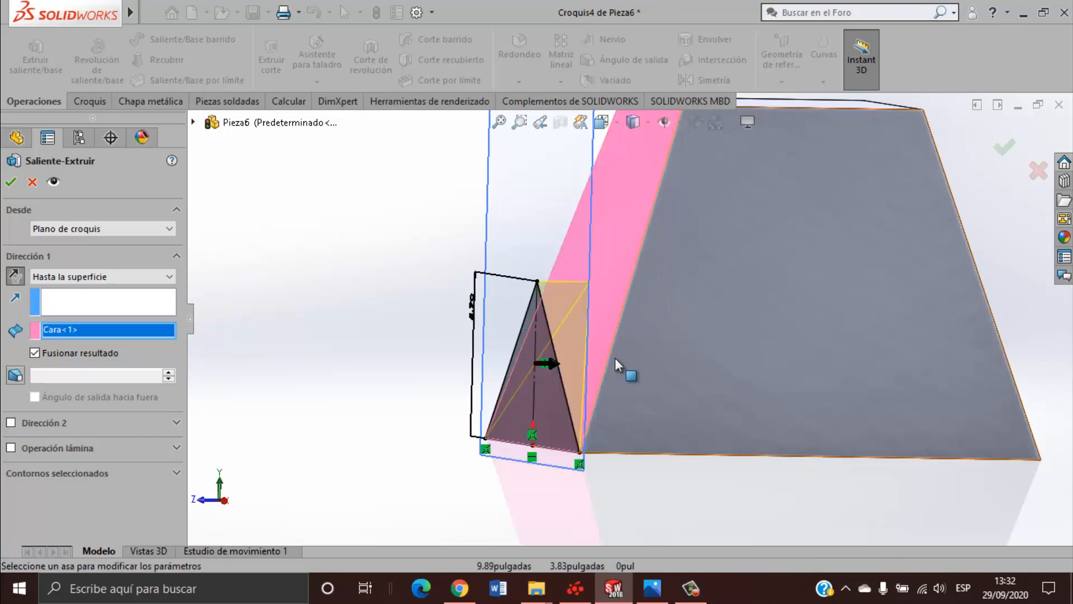
middle_click_drag(615, 358, 503, 358)
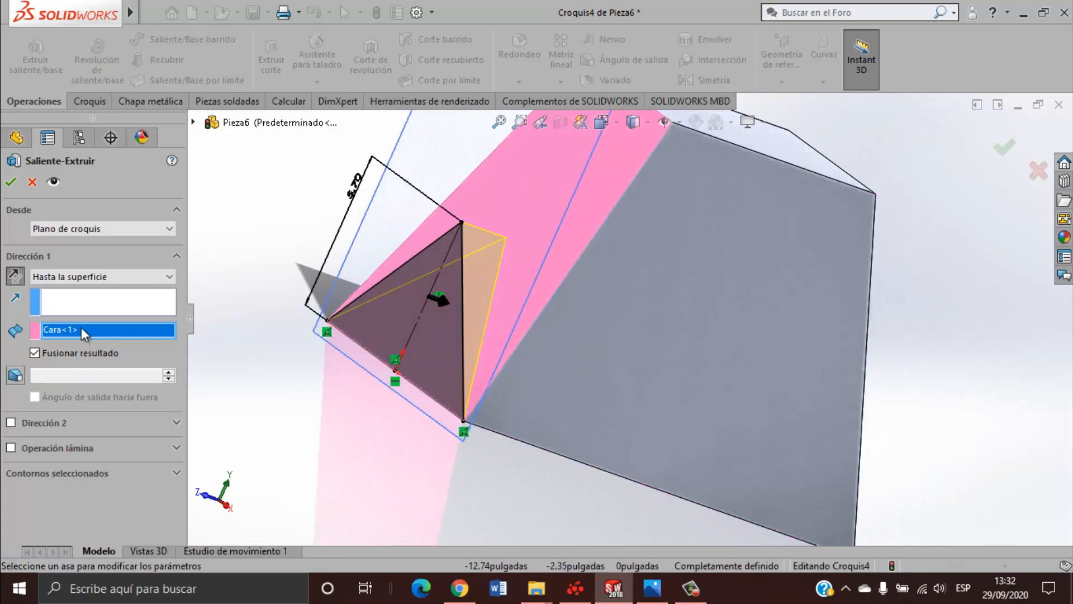
left_click(11, 182)
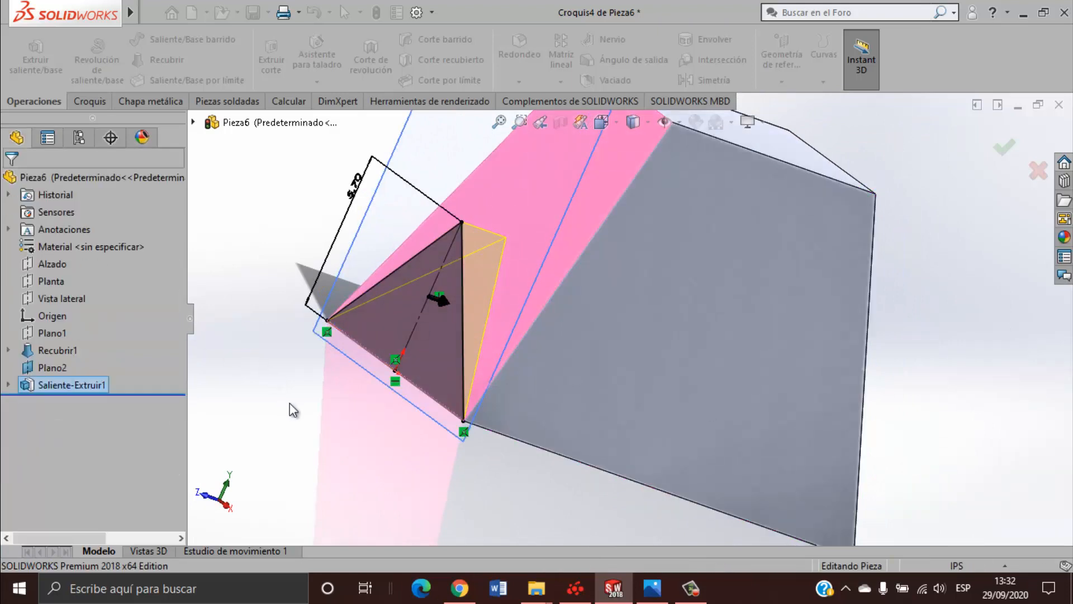
Show the model in isometric view and hide the Plano2 reference plane.
left_click(220, 476)
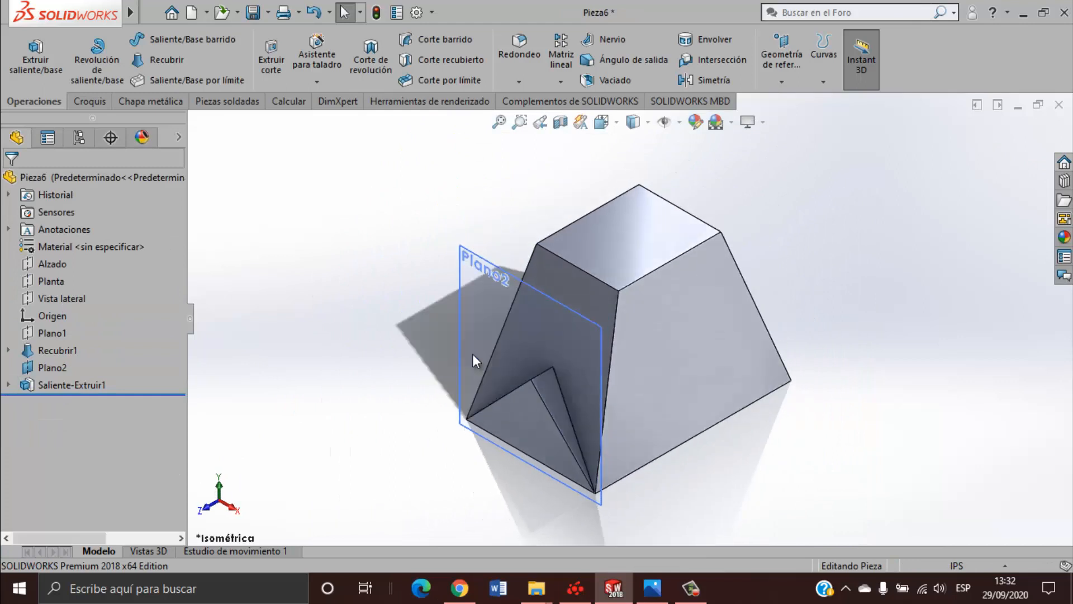
right_click(471, 273)
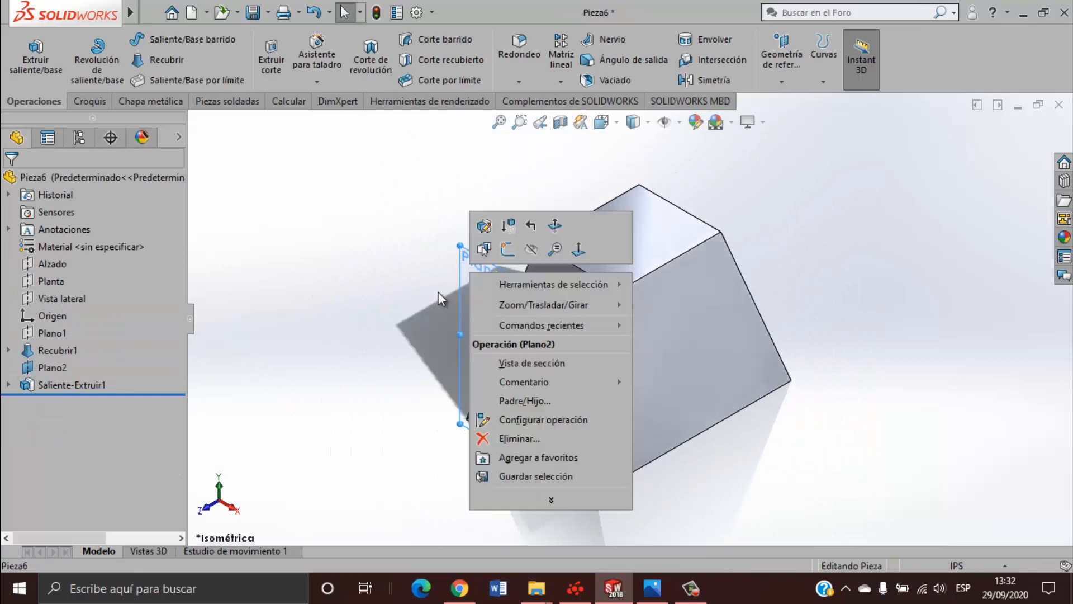
left_click(538, 250)
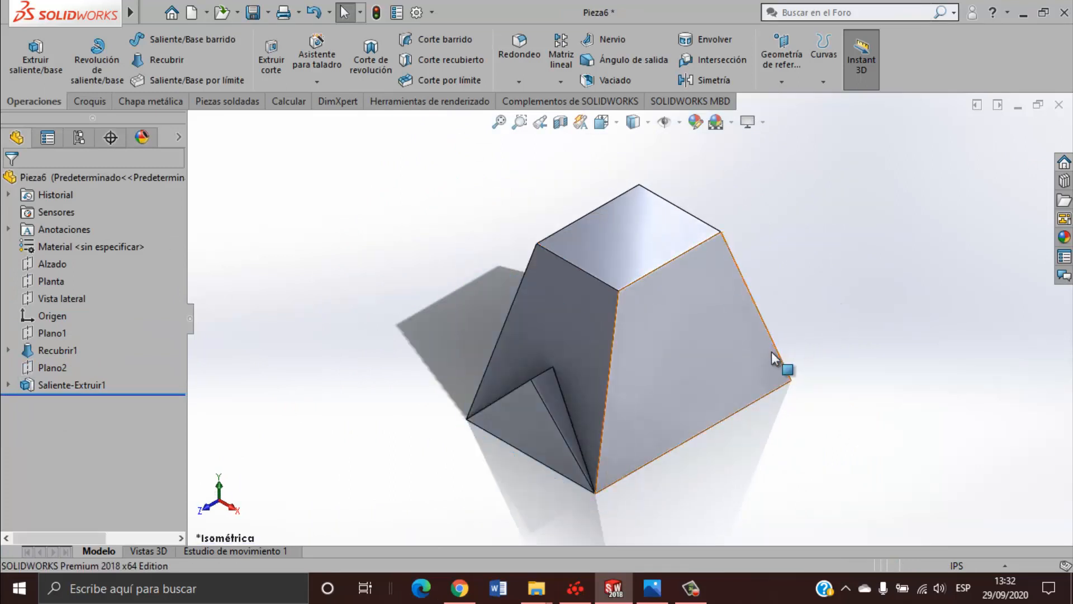
Mirror the triangular extrusion about the Alzado plane onto the opposite end of the block.
key("z")
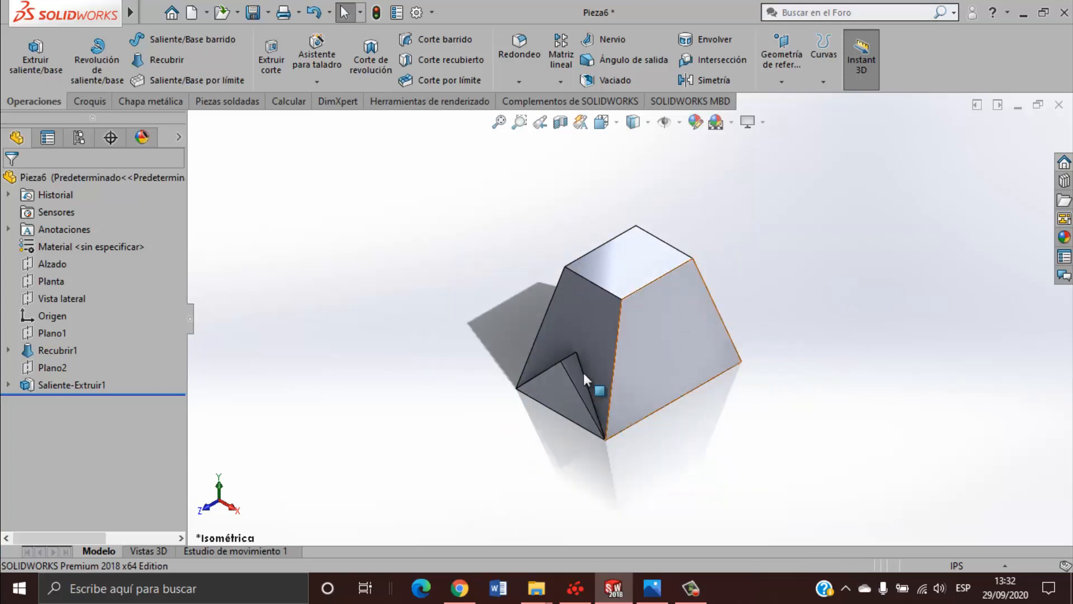
left_click(576, 398)
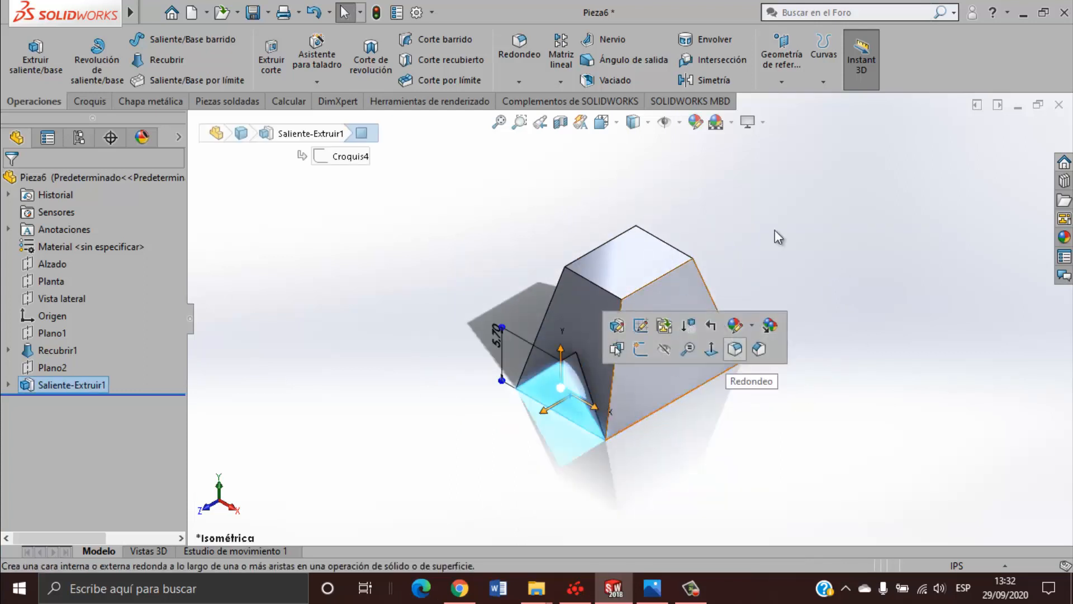
left_click(877, 337)
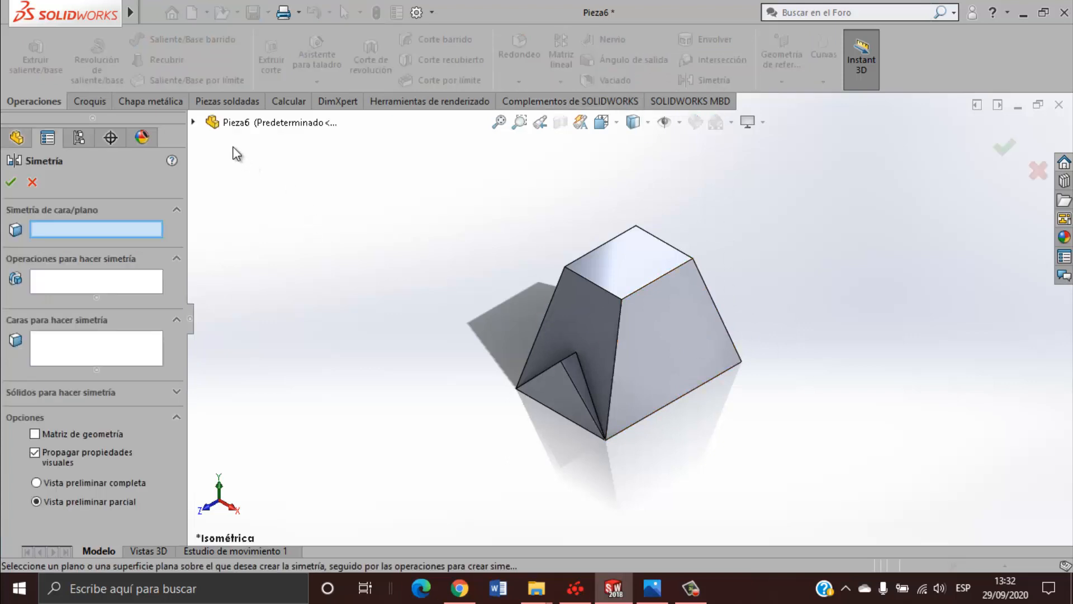
left_click(195, 123)
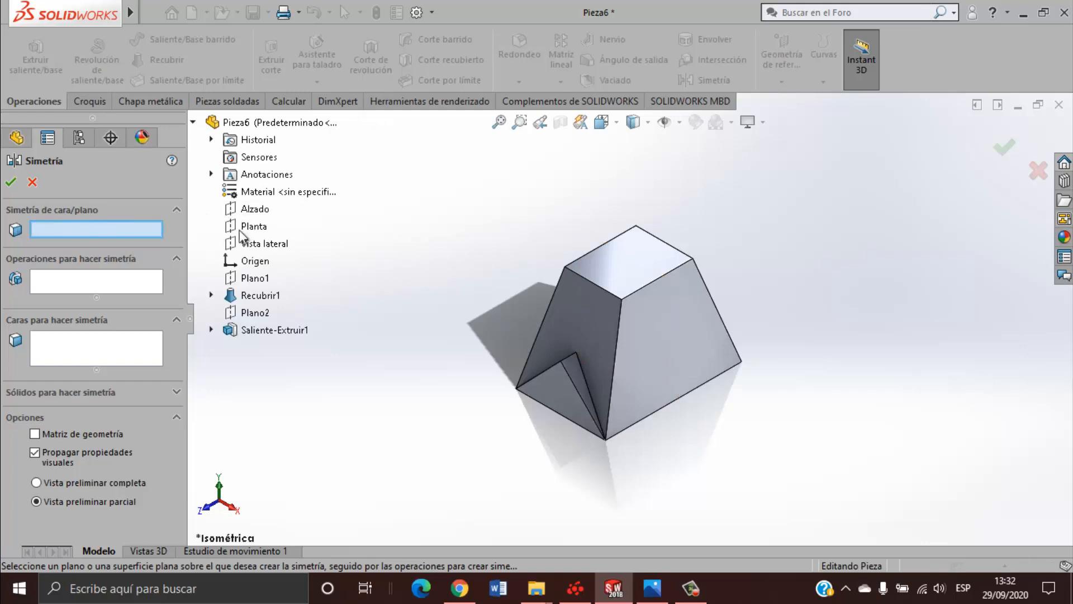
left_click(260, 210)
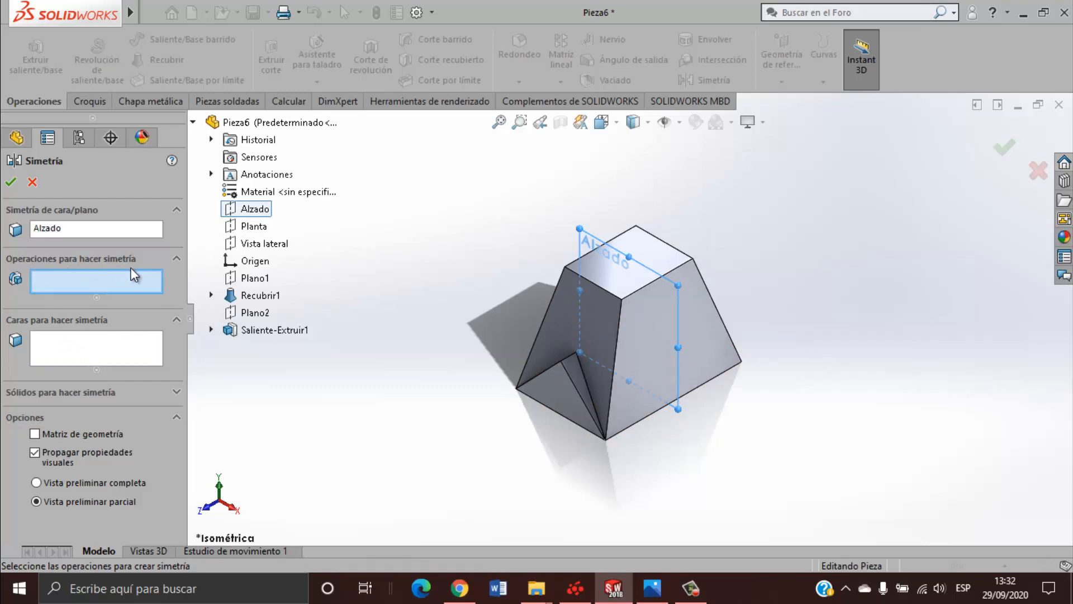
left_click(293, 331)
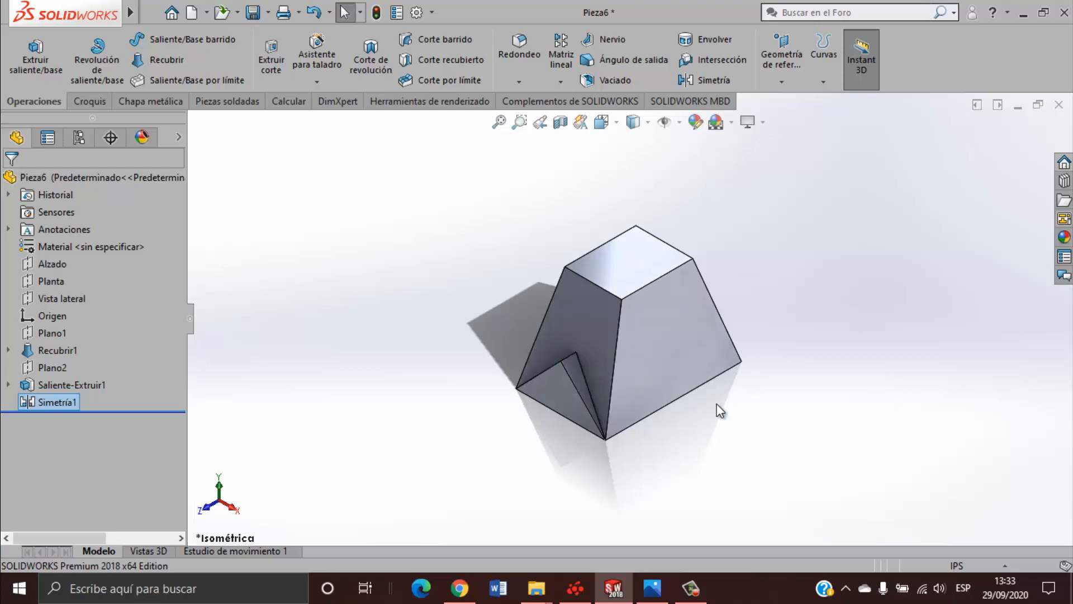
middle_click_drag(718, 407, 809, 337)
key("Escape")
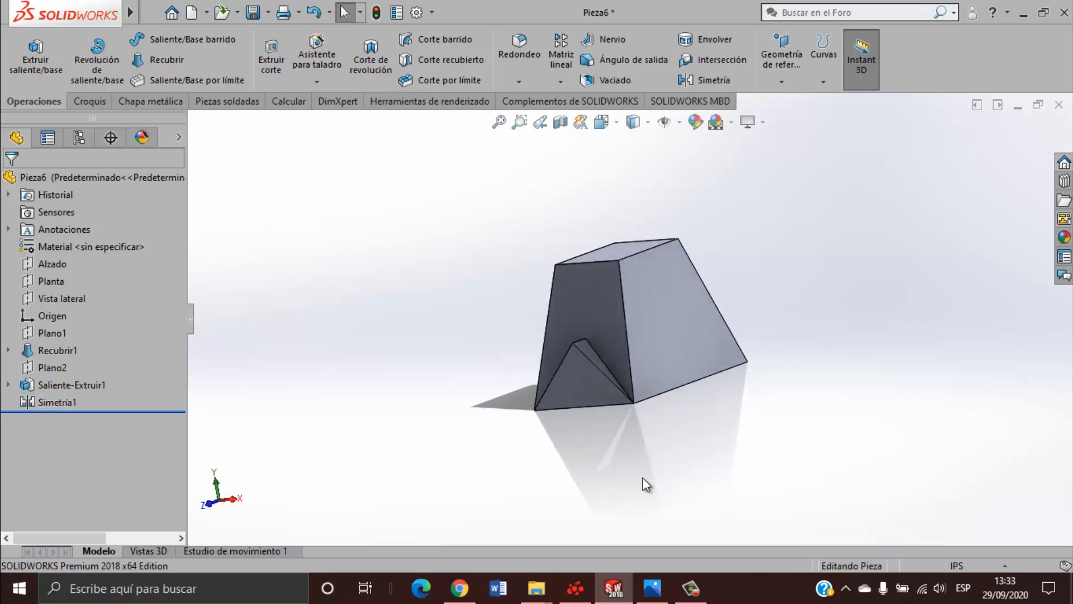
Create a reference plane parallel to Vista lateral through the block's front base corner vertex.
key("ctrl+7")
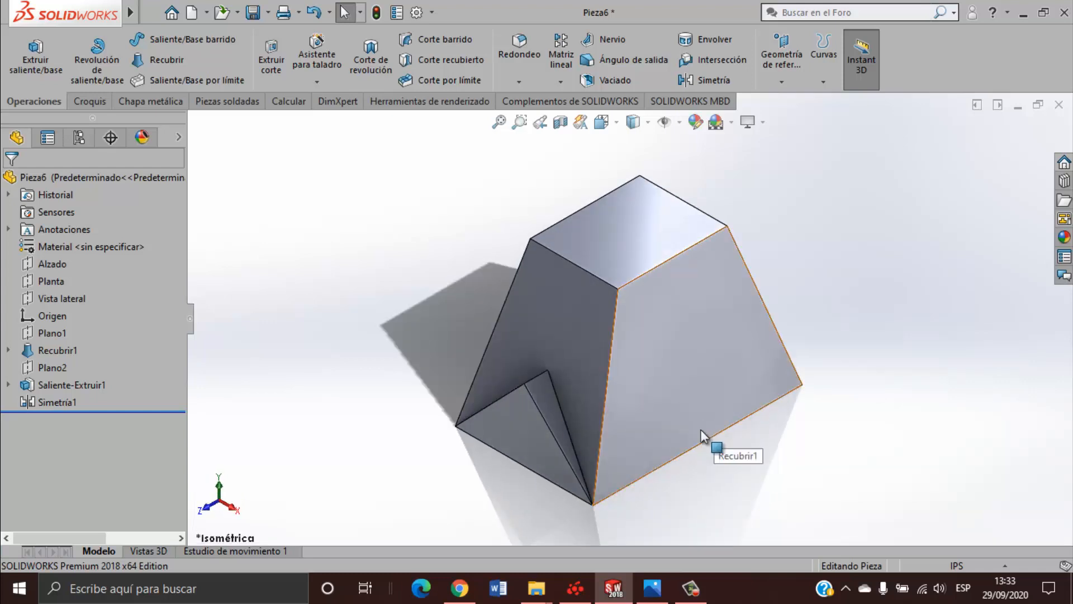
left_click(774, 87)
left_click(788, 99)
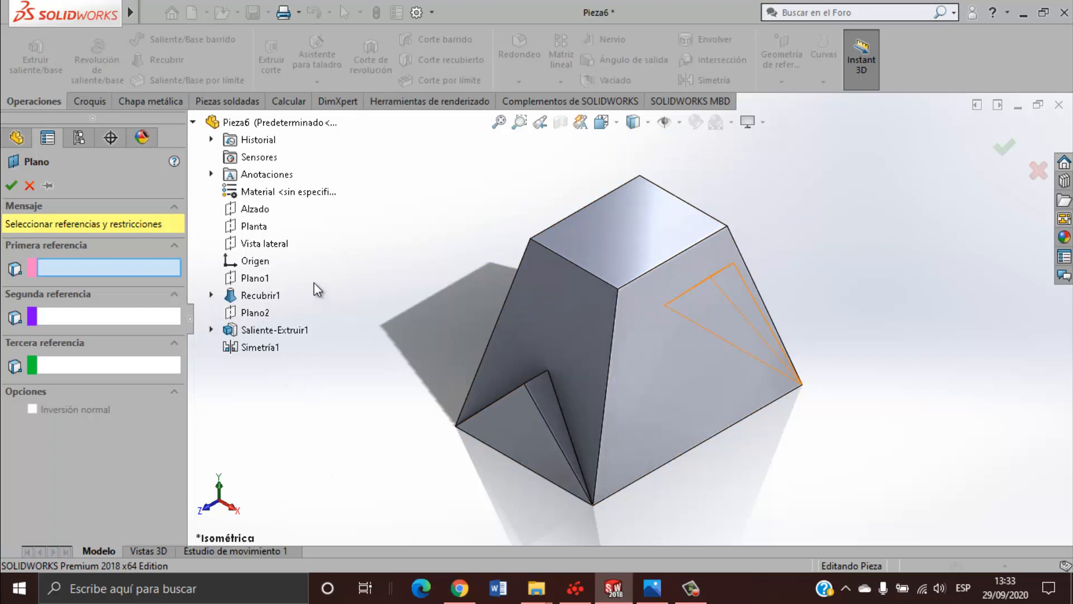
left_click(283, 248)
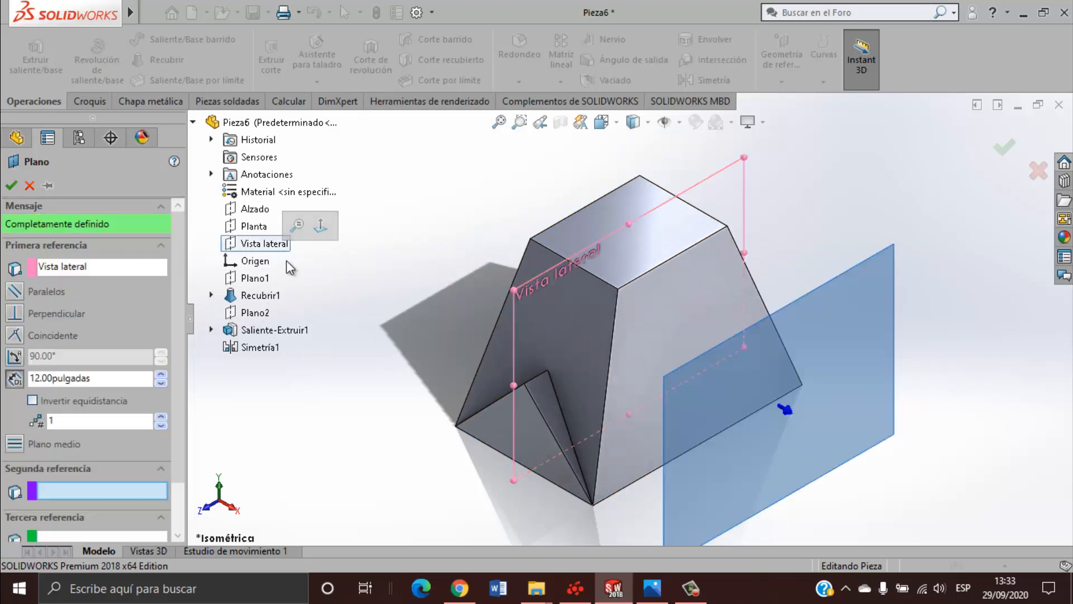
left_click(594, 506)
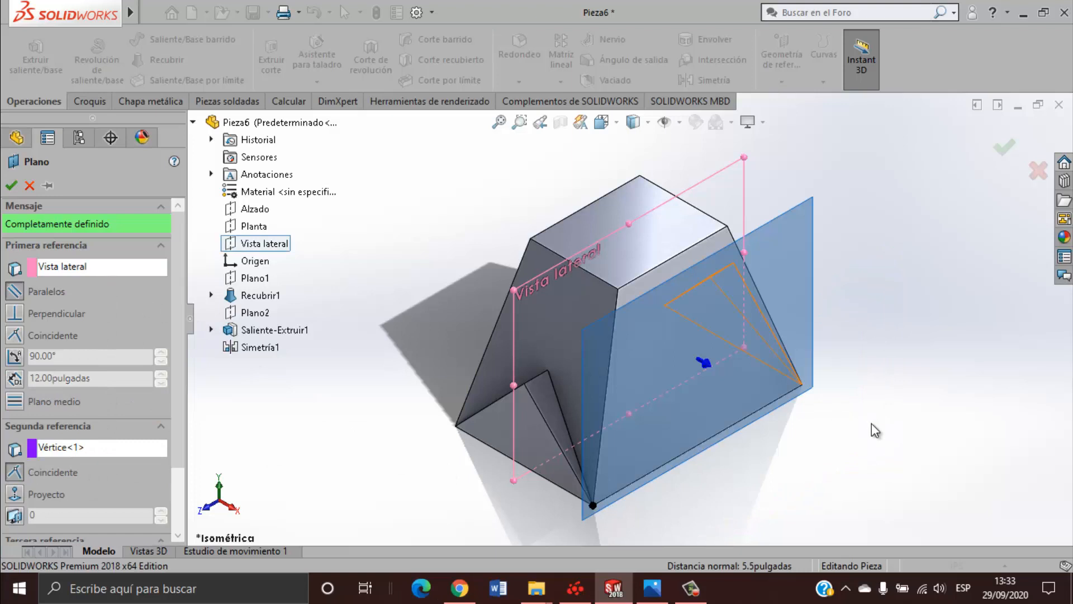
left_click(11, 186)
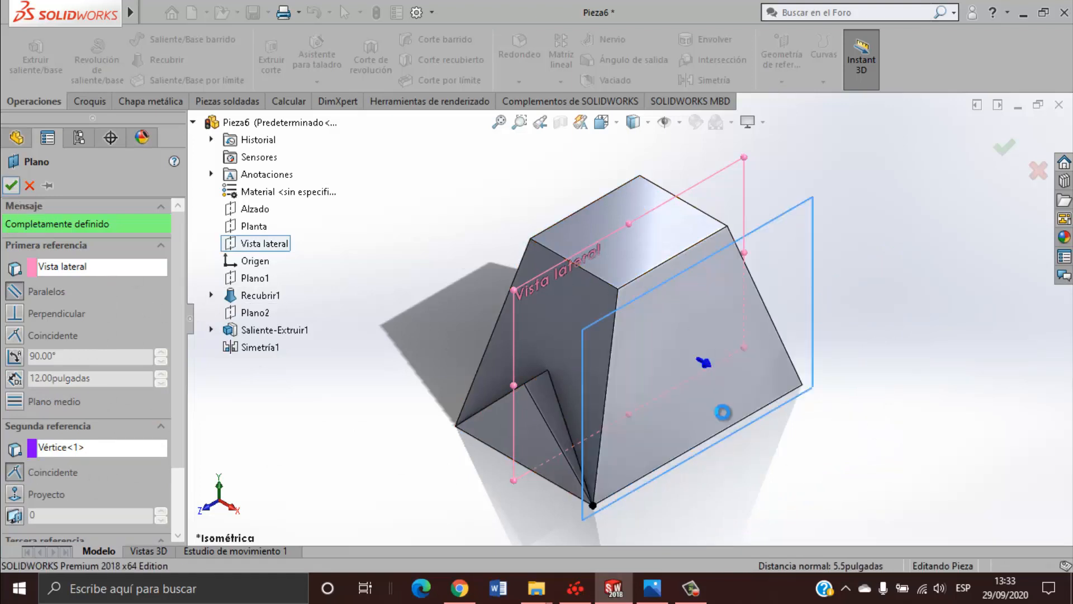
Start a sketch on the new side plane and orient the view to the right side.
left_click(799, 258)
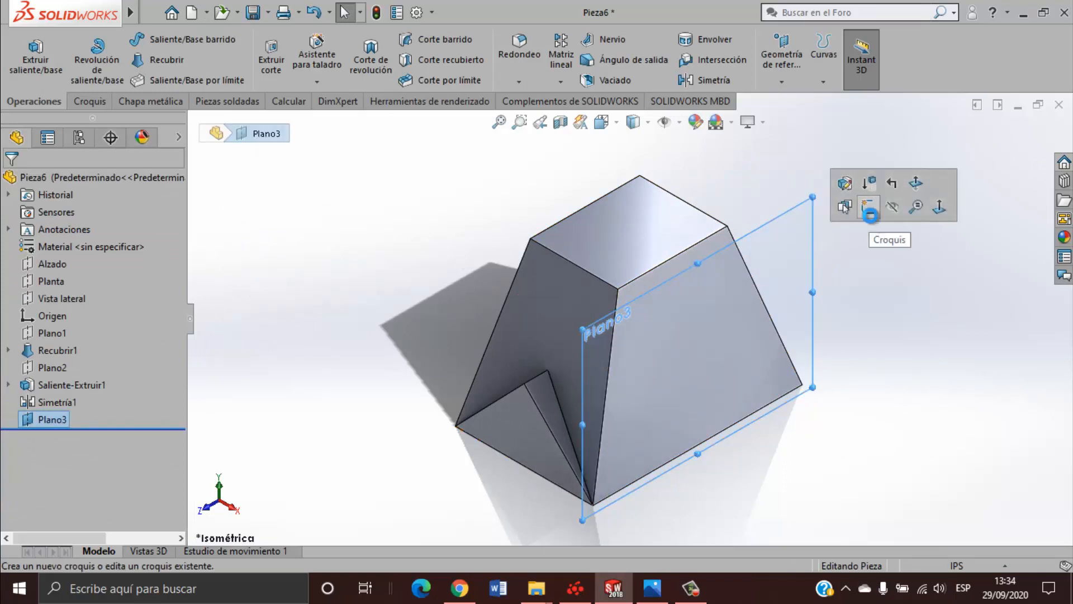
left_click(868, 207)
key("space")
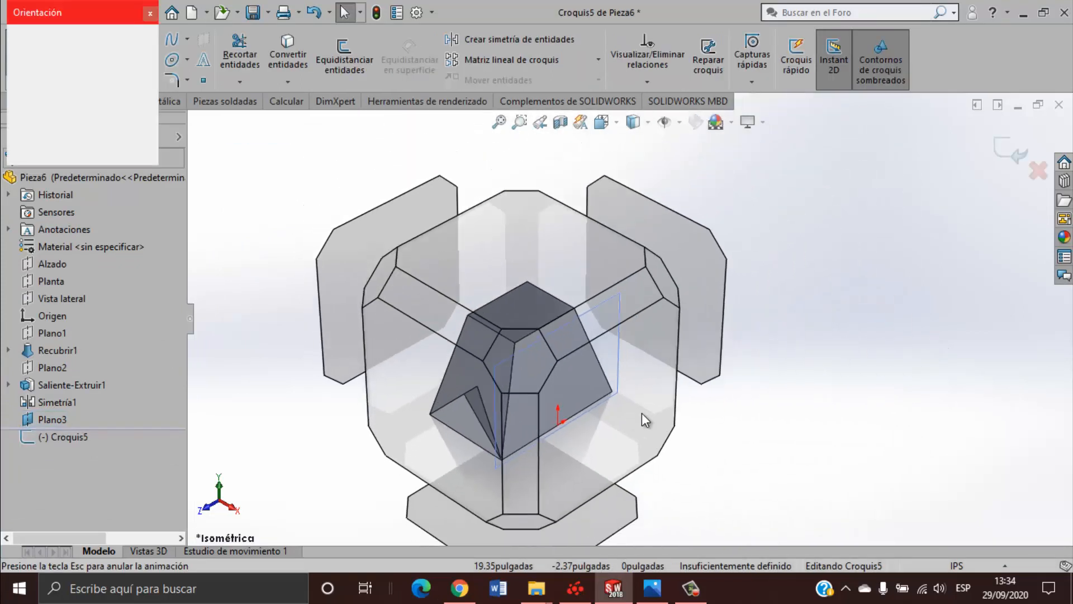
left_click(591, 431)
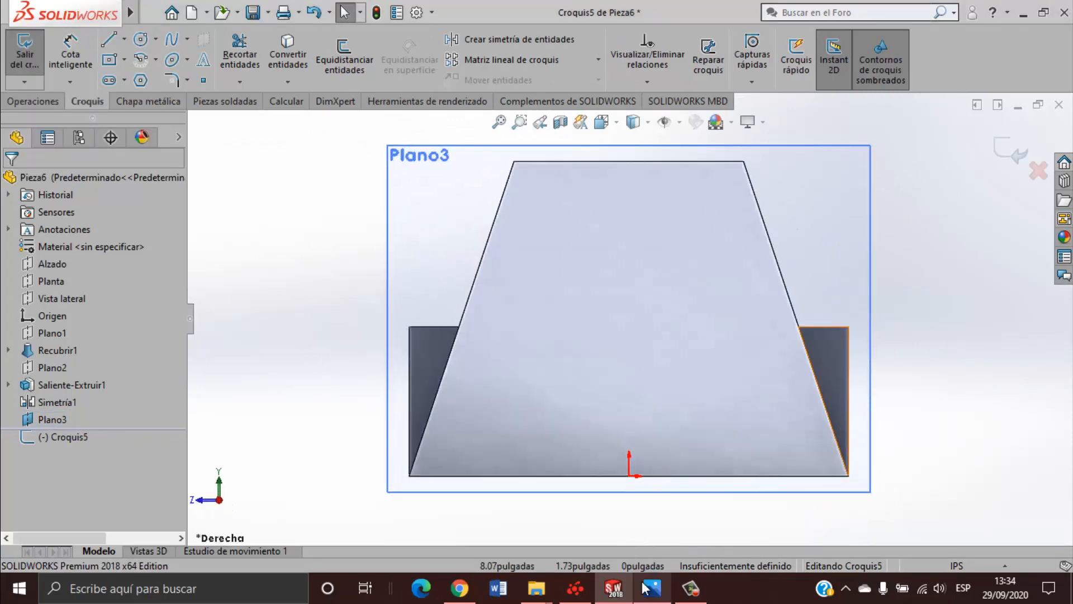
Consult the reference drawing for the doorway dimensions and sketch a corner rectangle about 3.9 in tall standing on the block's base edge.
left_click(652, 588)
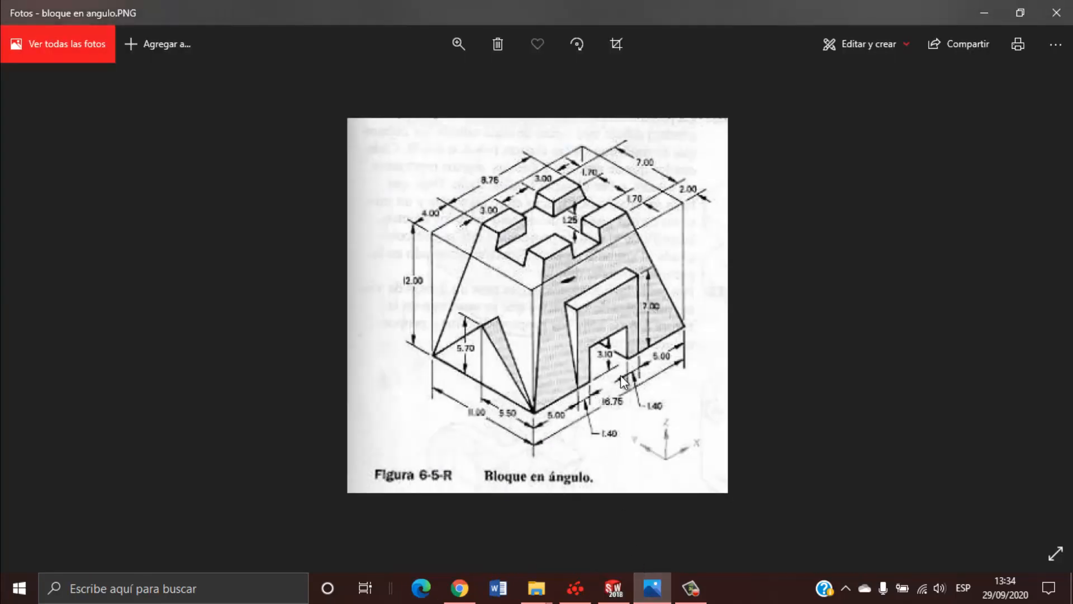
left_click(464, 56)
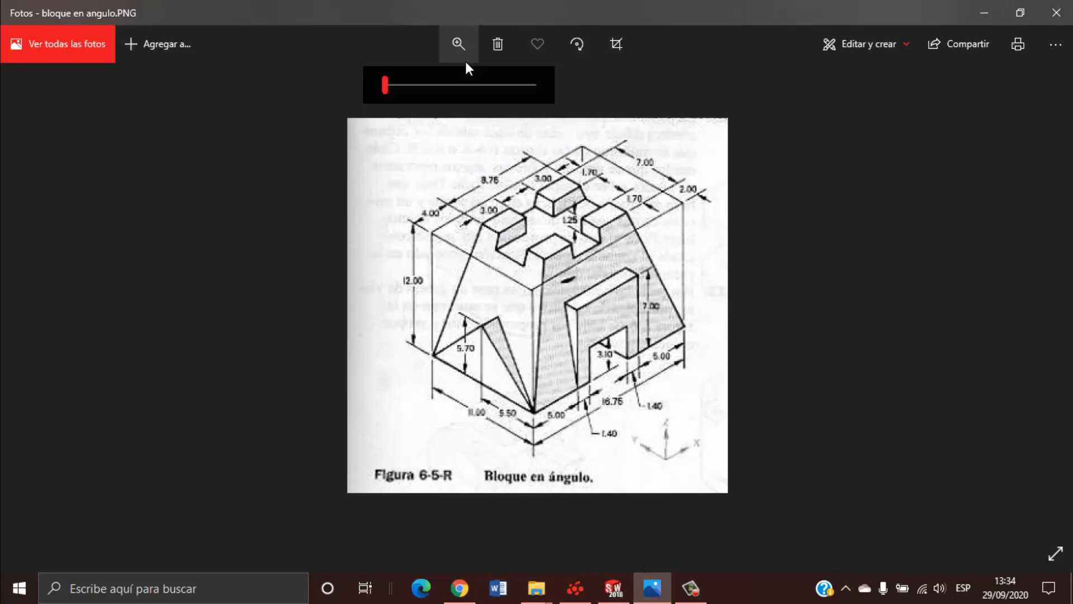
left_click_drag(384, 86, 398, 86)
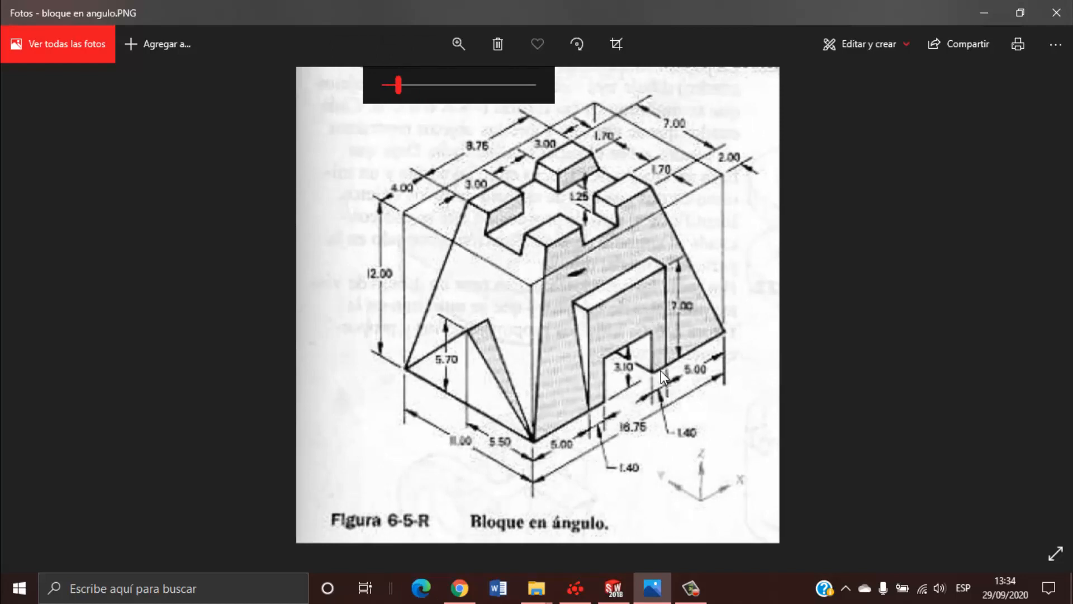
left_click(652, 591)
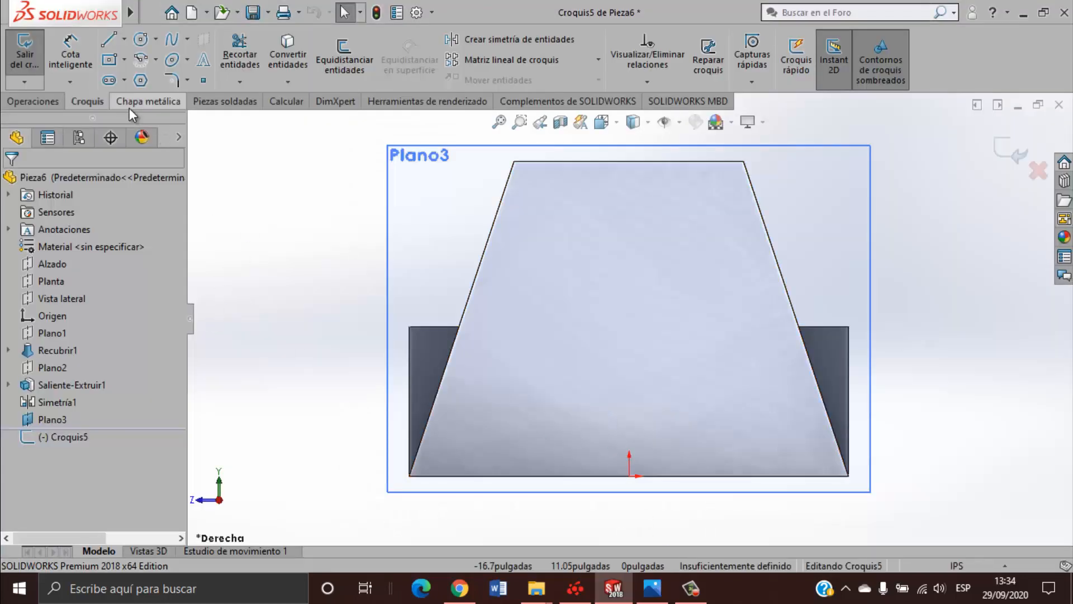
left_click(156, 60)
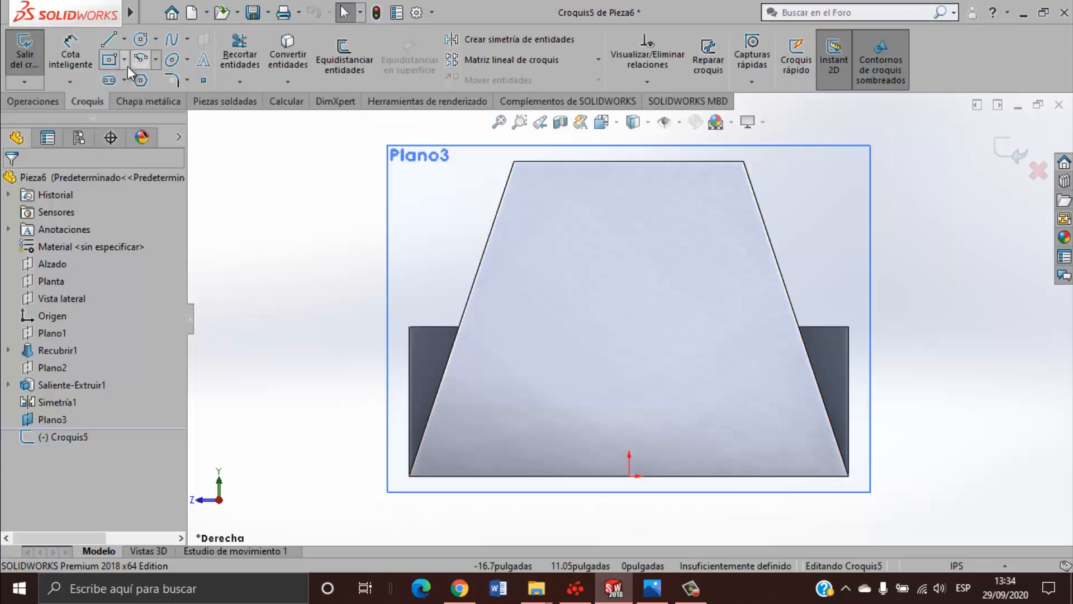
left_click(127, 65)
left_click(128, 65)
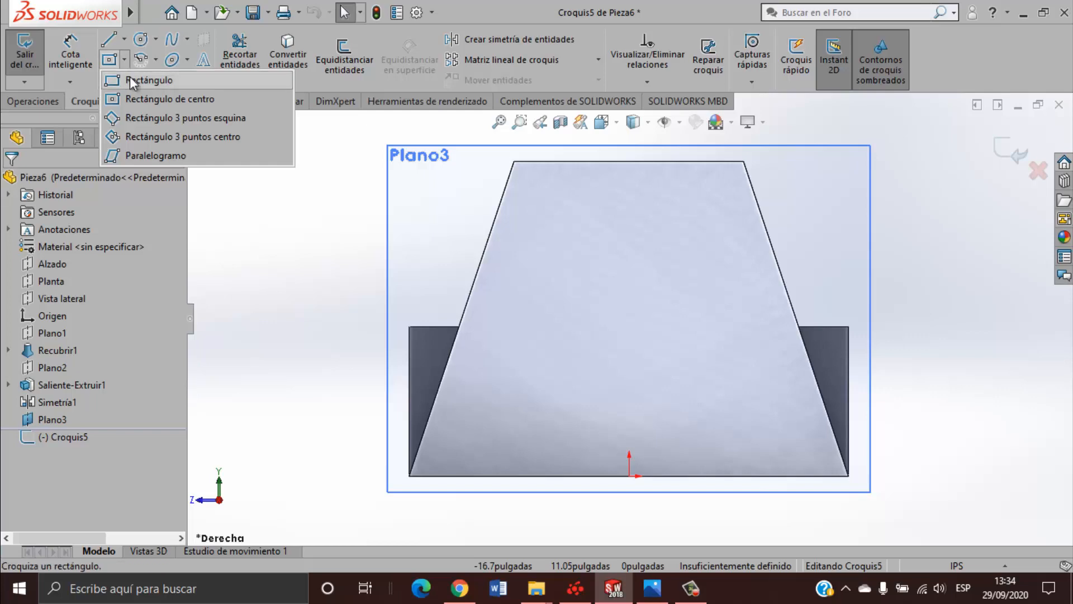
left_click(133, 80)
left_click(550, 476)
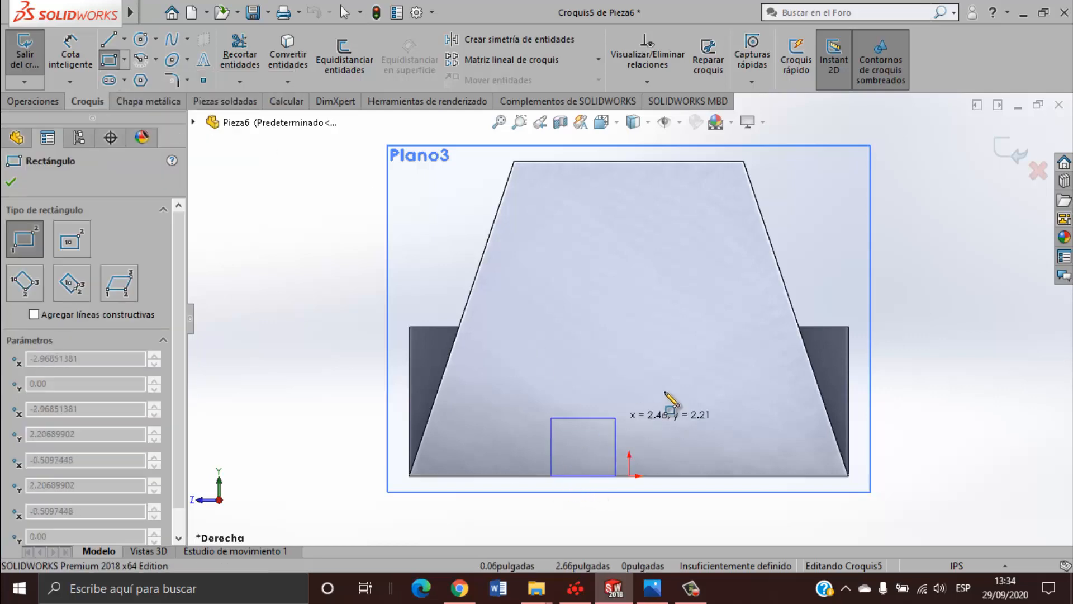
left_click(738, 373)
key("Escape")
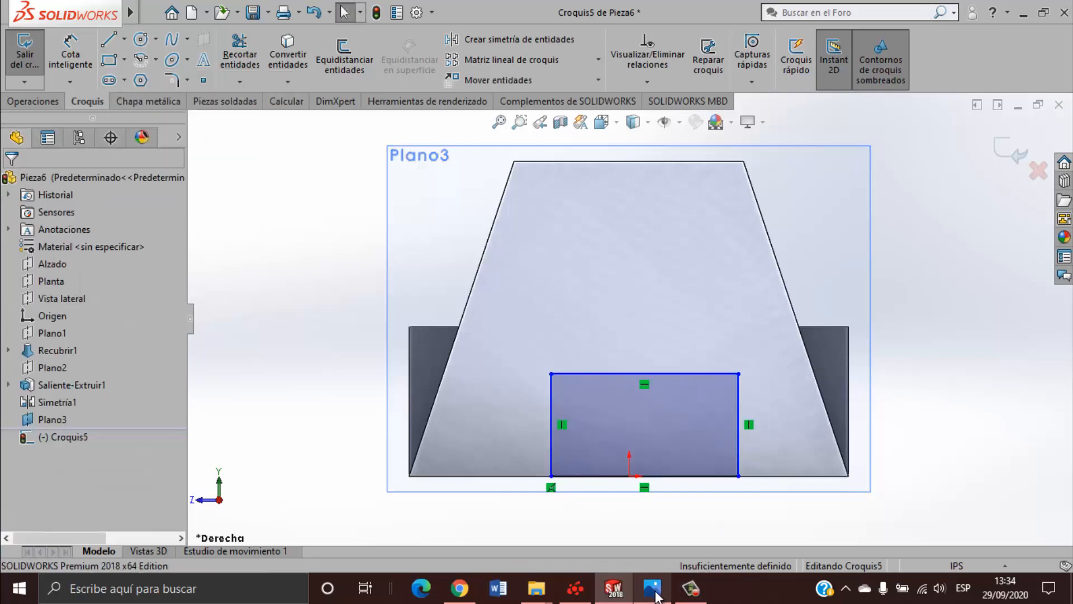
Check the offset in the reference drawing and dimension the rectangle's left side 5 in from the block's left base corner.
left_click(652, 588)
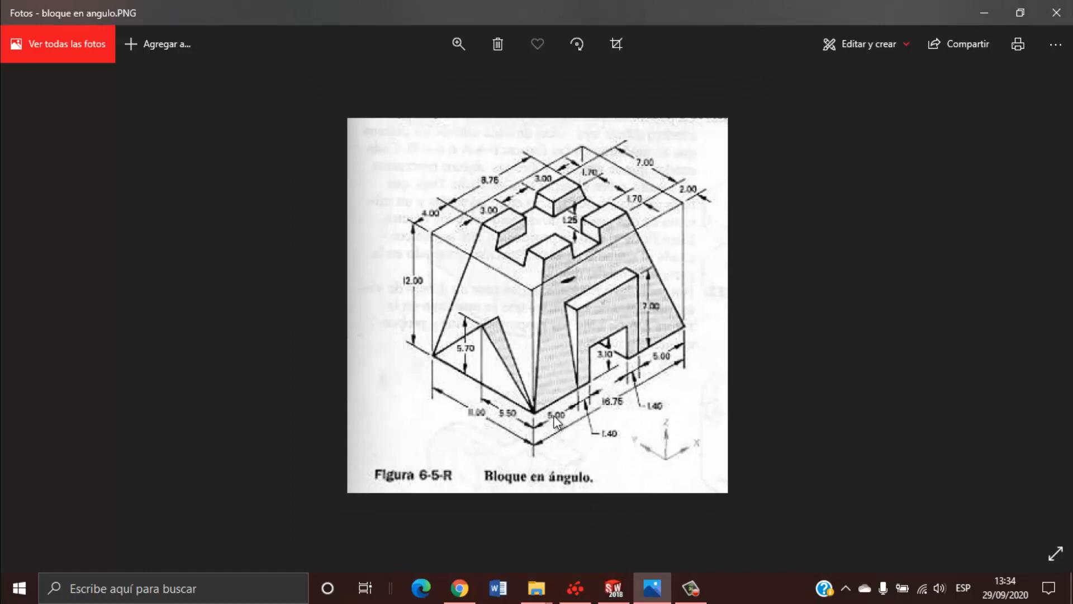
left_click(652, 588)
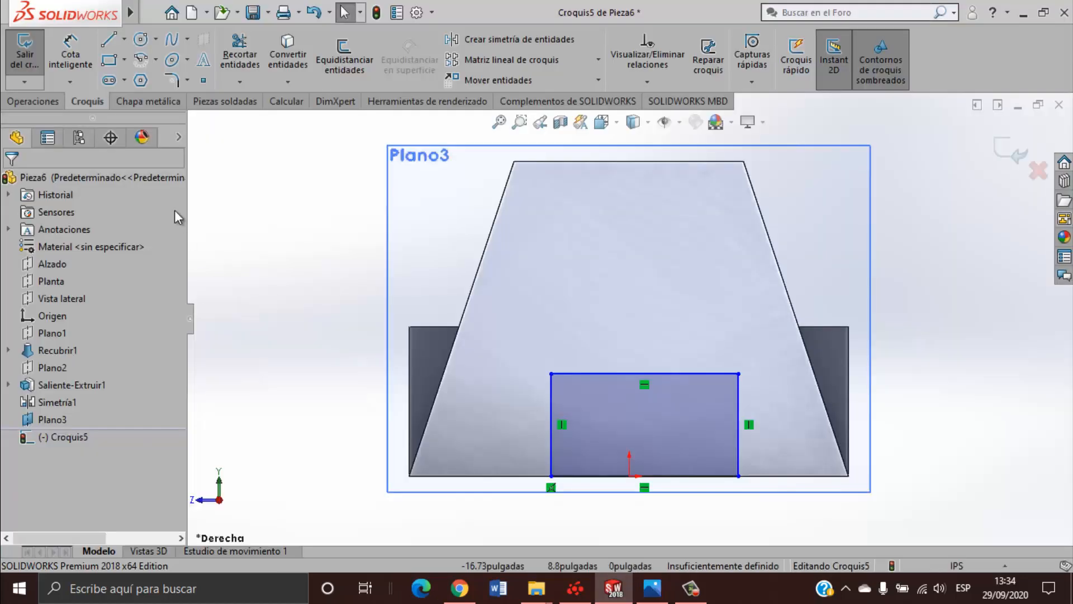
left_click(409, 476)
left_click(551, 451)
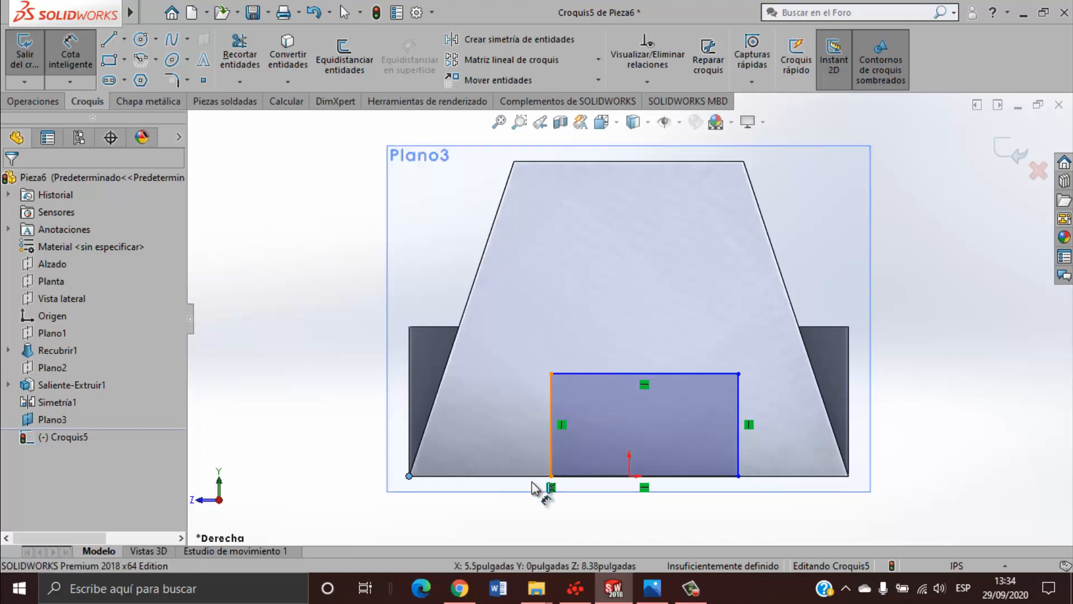
left_click(501, 520)
type("5")
key("Return")
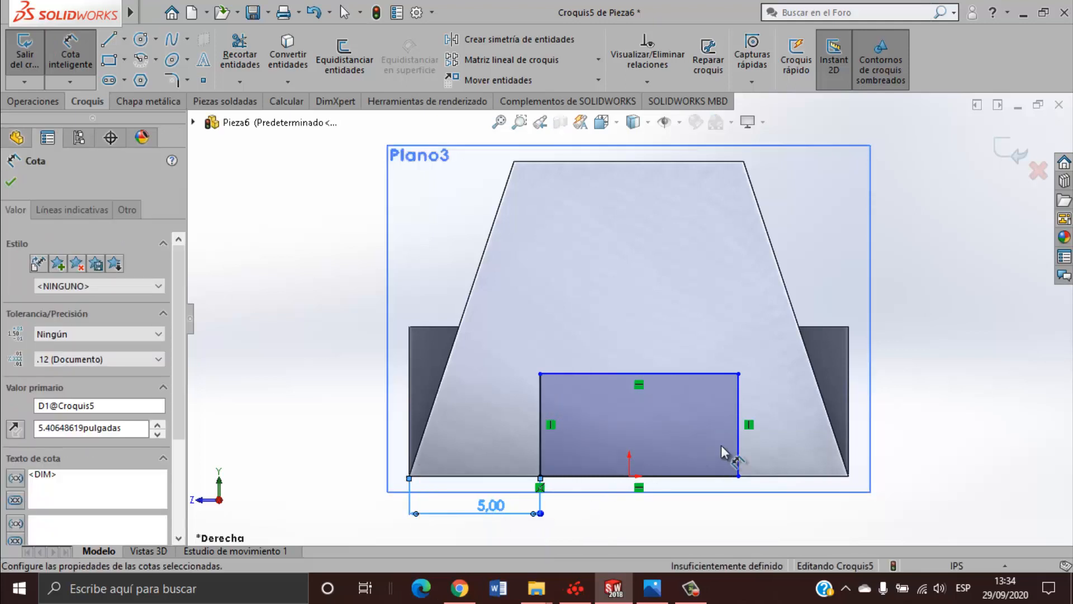
Dimension the rectangle's right side 5 in from the block's right base corner.
left_click(739, 464)
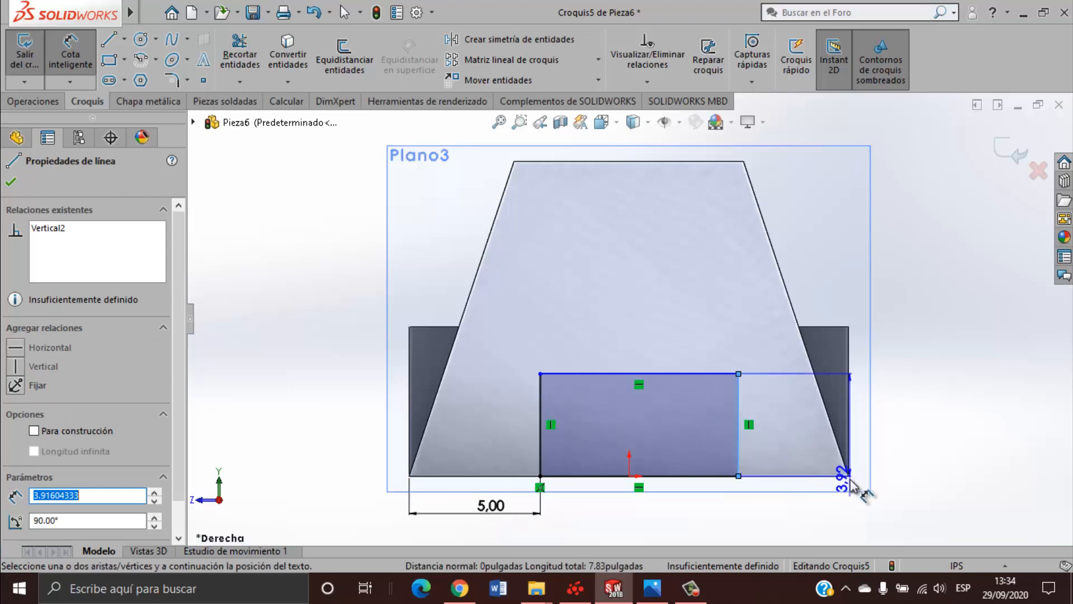
left_click(834, 487)
mouse_move(835, 488)
left_mouse_down()
mouse_move(845, 479)
mouse_move(856, 491)
mouse_move(848, 481)
left_mouse_up()
scroll(850, 486, "down", 5)
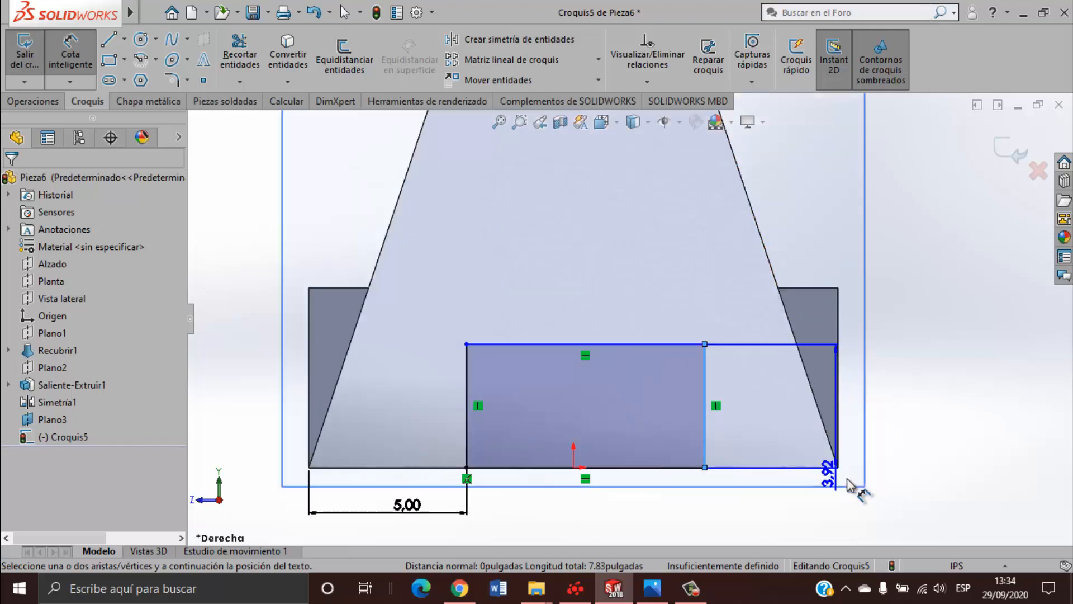
left_click(728, 368)
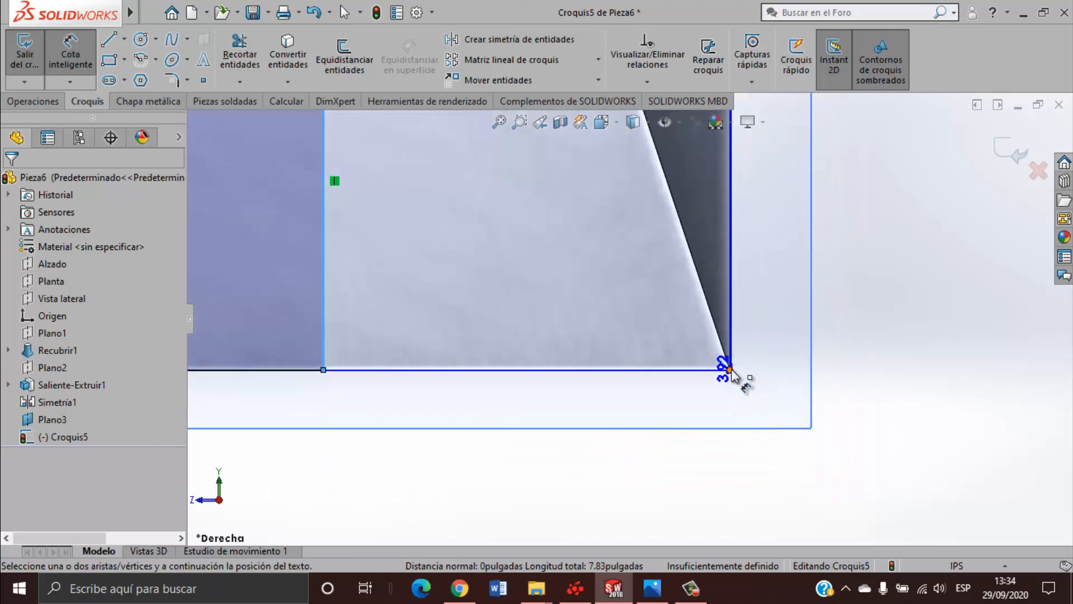
scroll(643, 448, "up", 4)
left_click(616, 428)
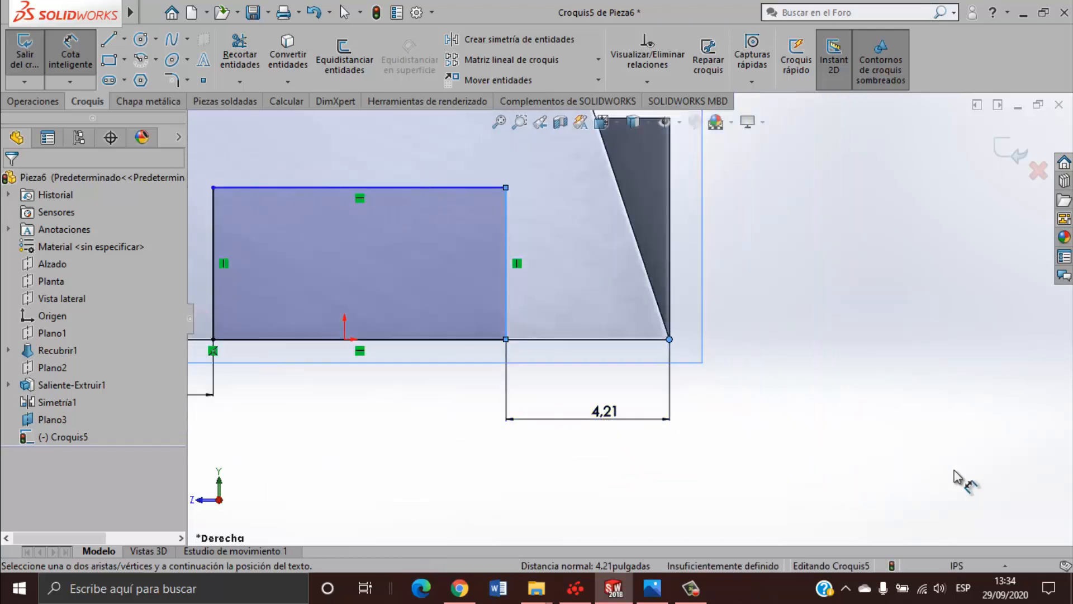
type("5")
key("Return")
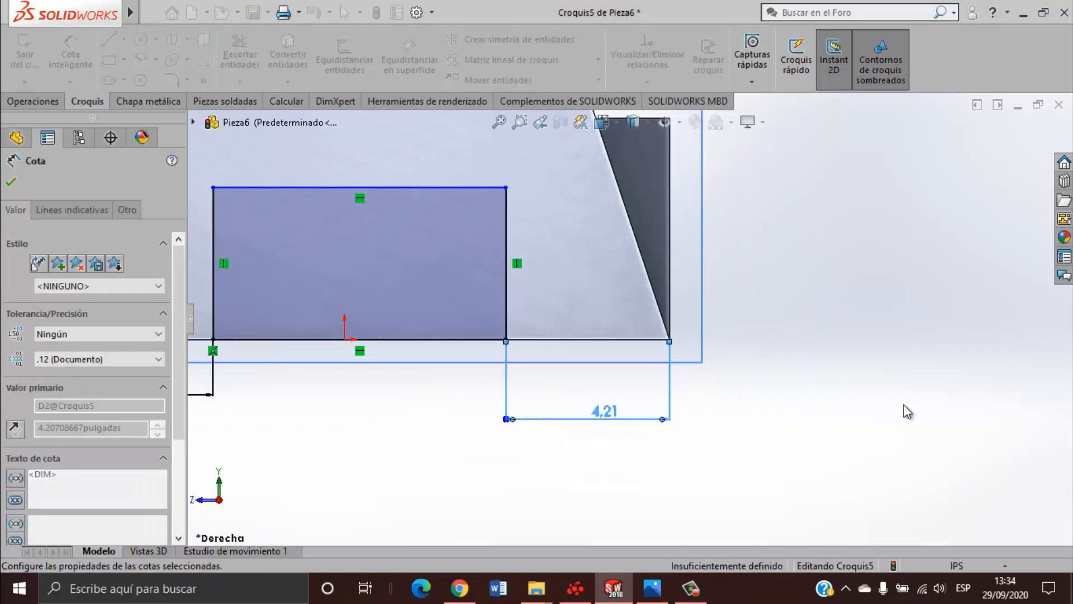
Dimension the rectangle's height as 7 in.
scroll(541, 316, "up", 3)
left_click(540, 316)
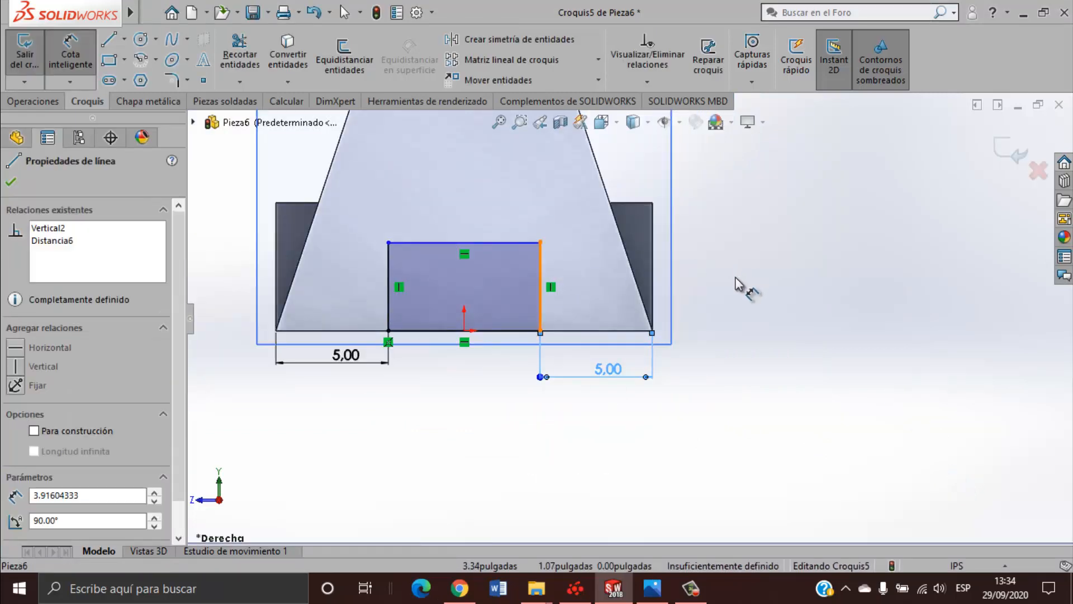
left_click(719, 293)
type("7")
key("Return")
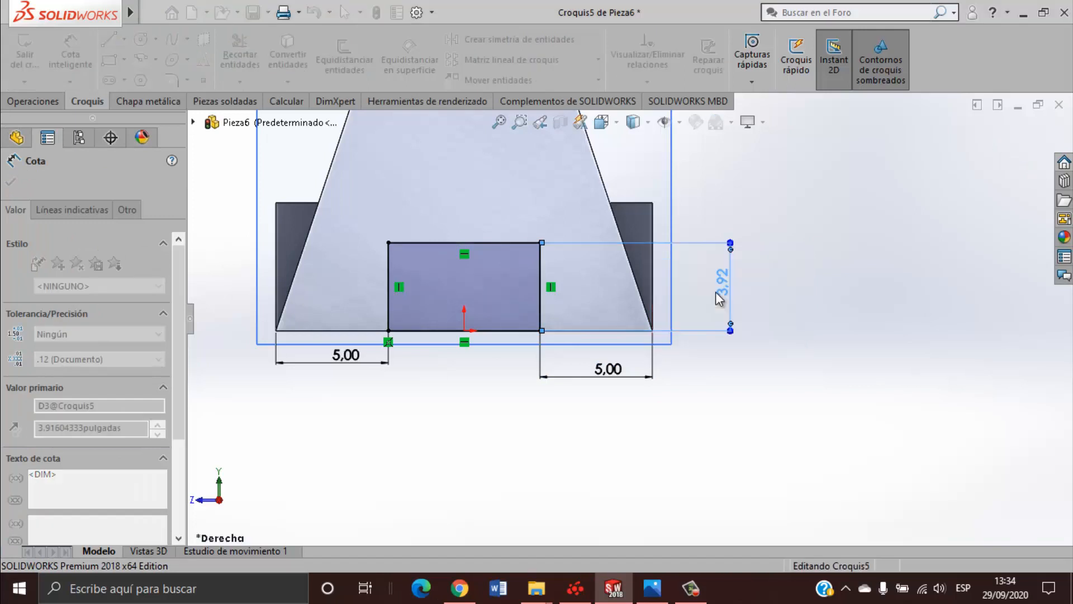
key("Escape")
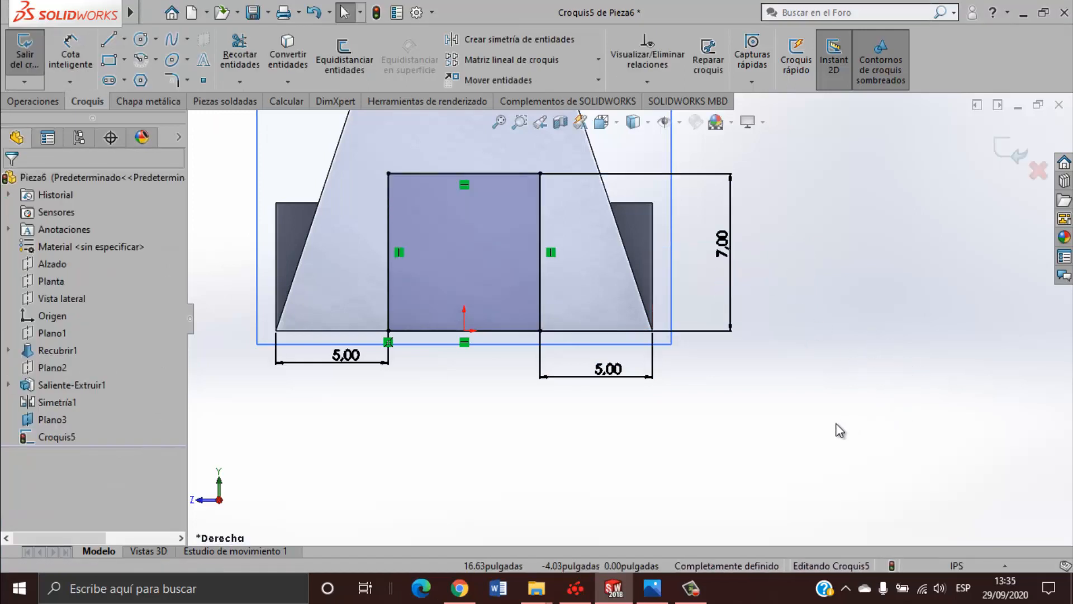
Recheck the reference drawing and extrude the rectangle up to the block's sloped side face with Hasta la superficie, merging the result.
key("f")
left_click(664, 590)
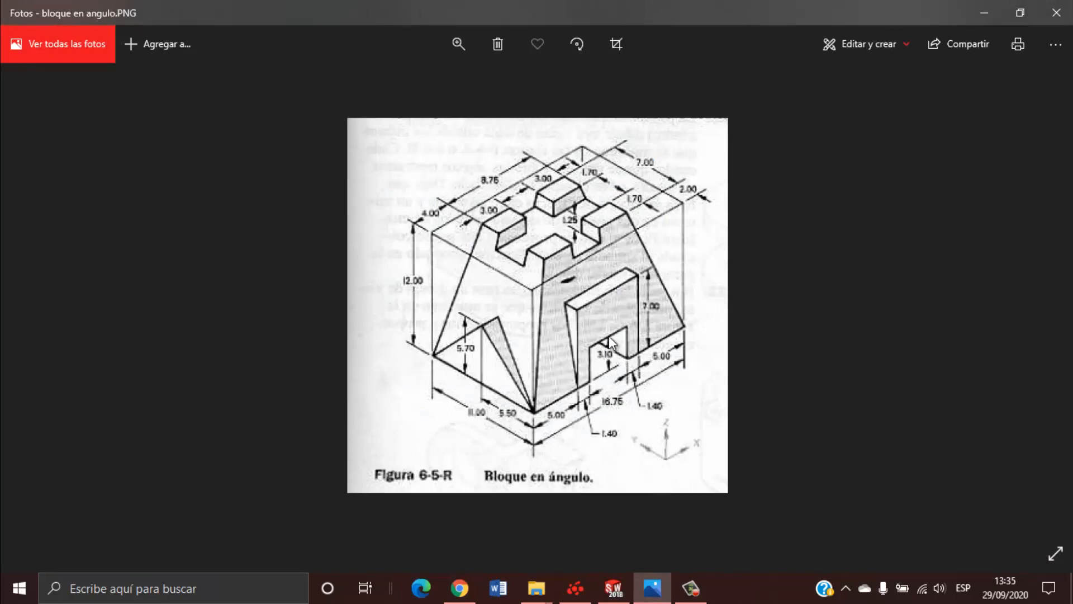
left_click(980, 9)
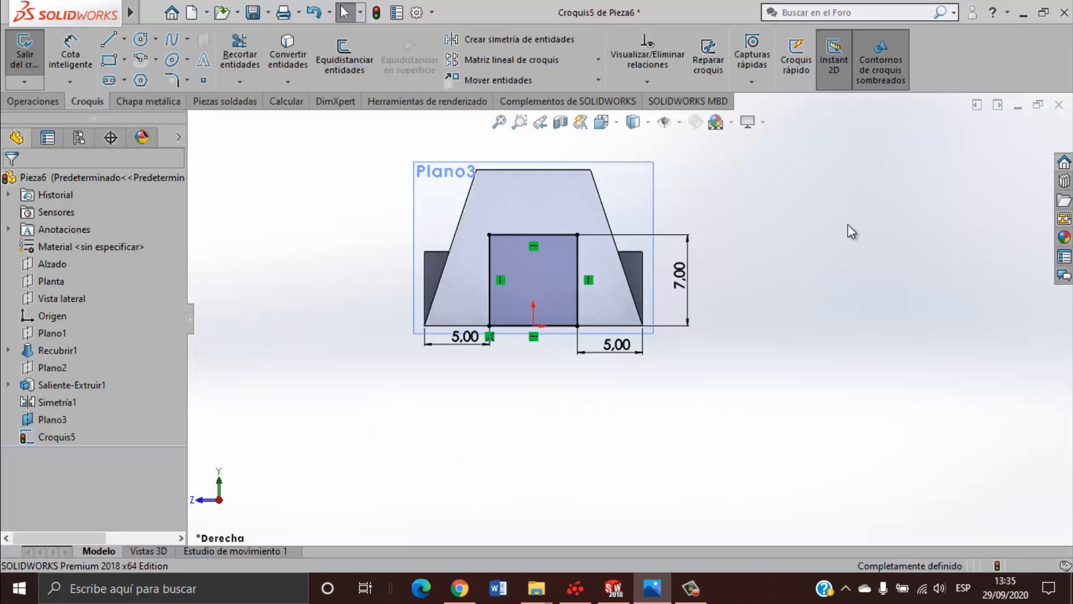
key("ctrl+7")
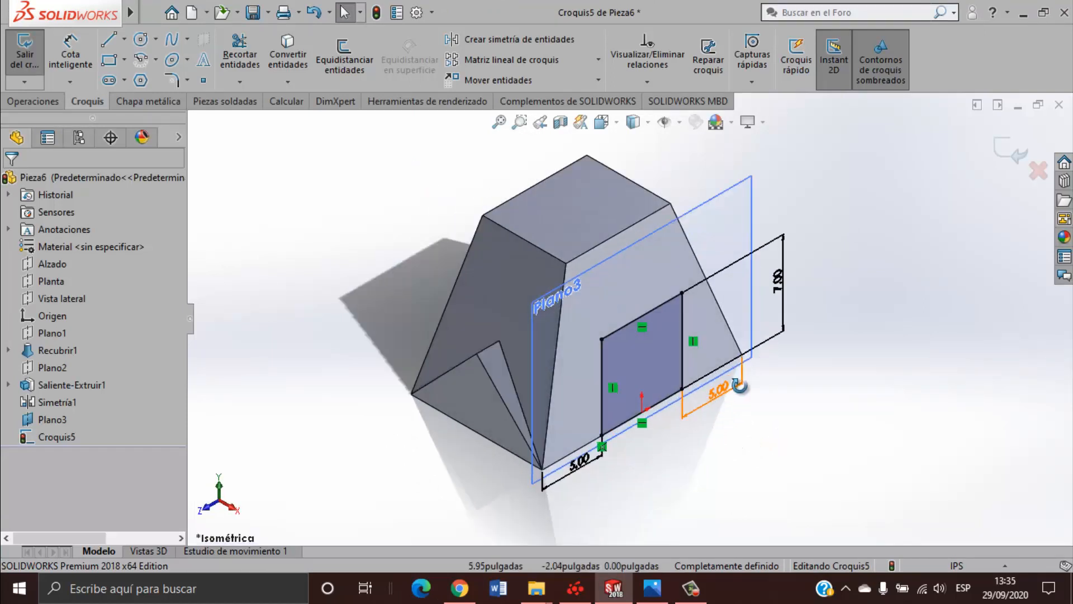
mouse_move(738, 376)
middle_mouse_down()
mouse_move(769, 374)
mouse_move(749, 386)
middle_mouse_up()
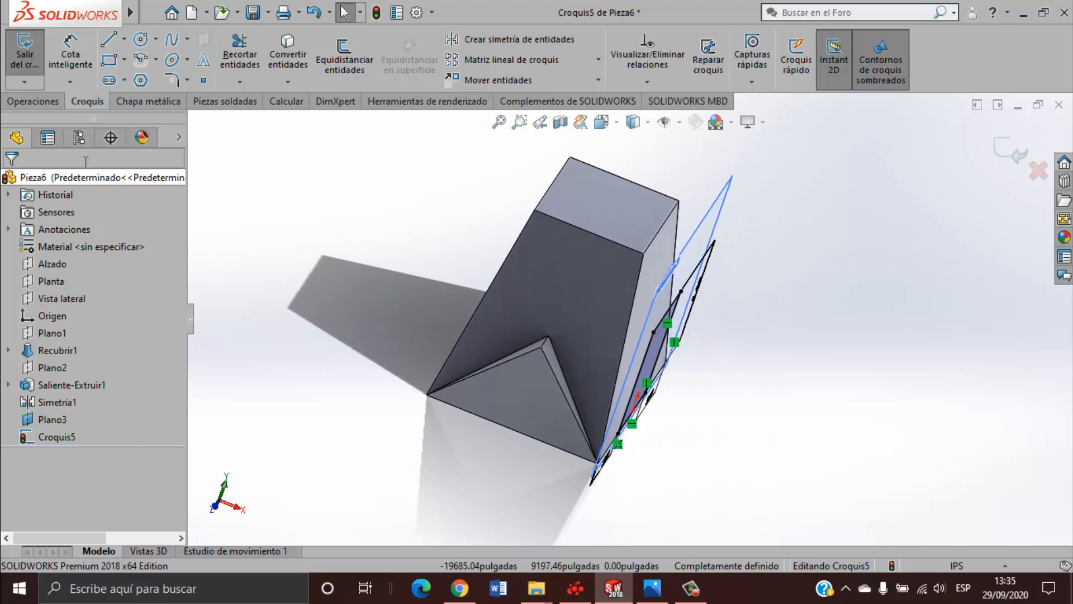
left_click(32, 101)
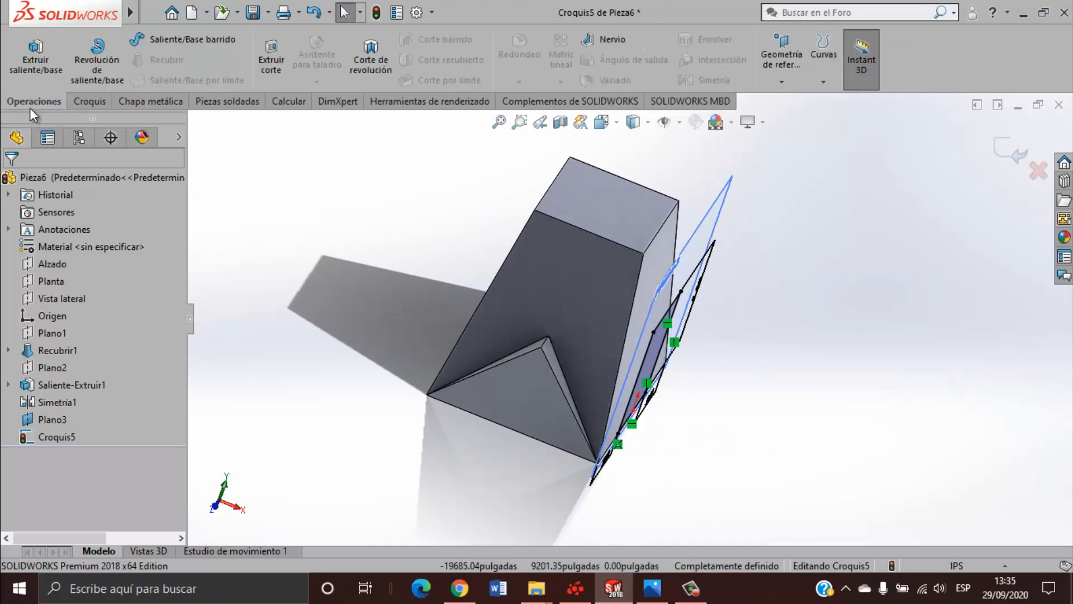
left_click(36, 58)
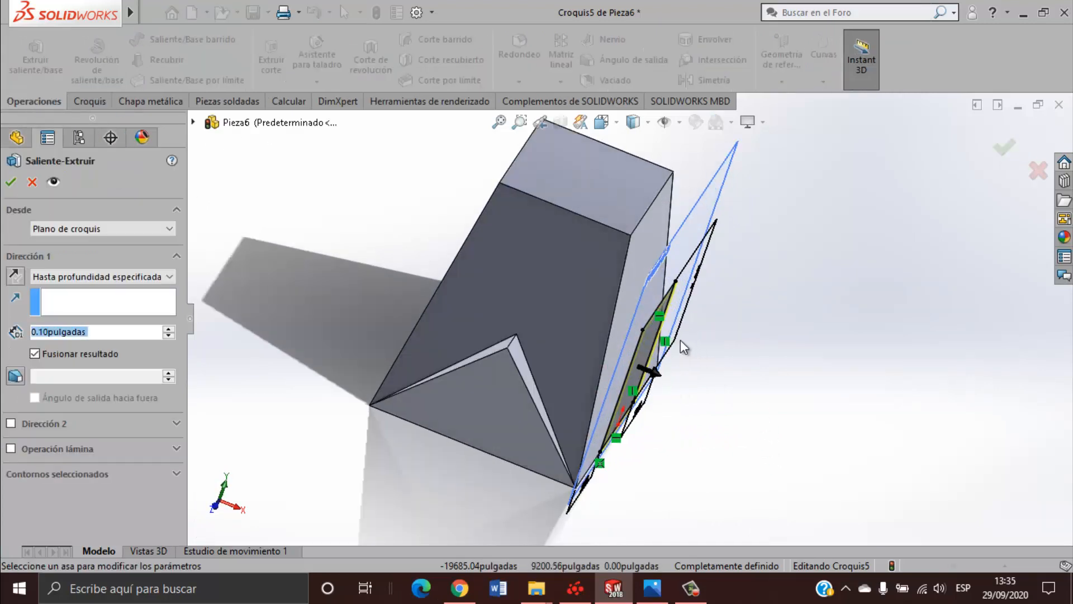
left_click(169, 277)
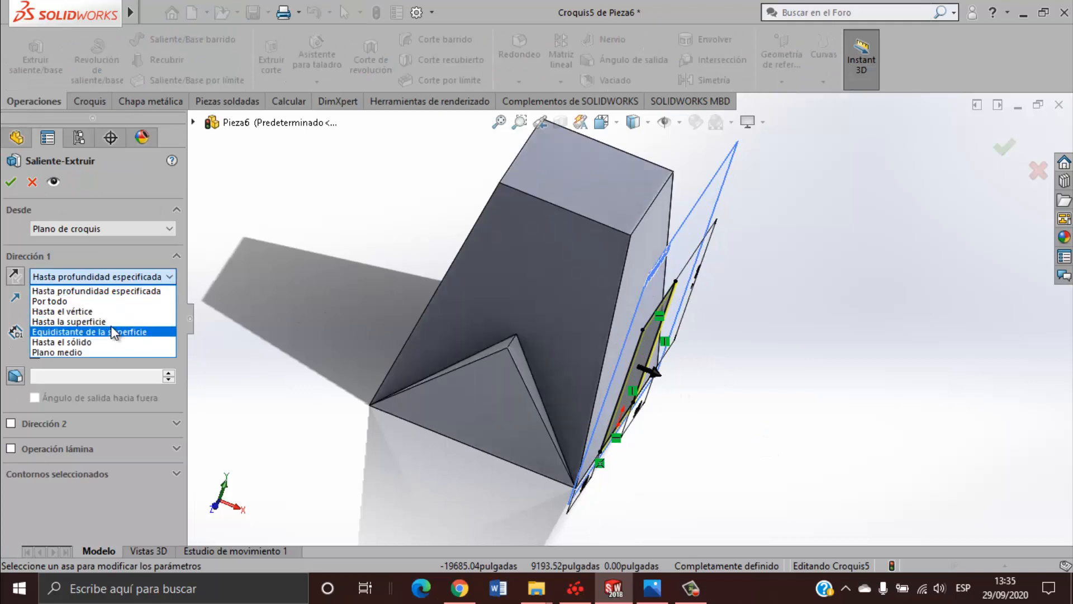
left_click(119, 322)
left_click(648, 251)
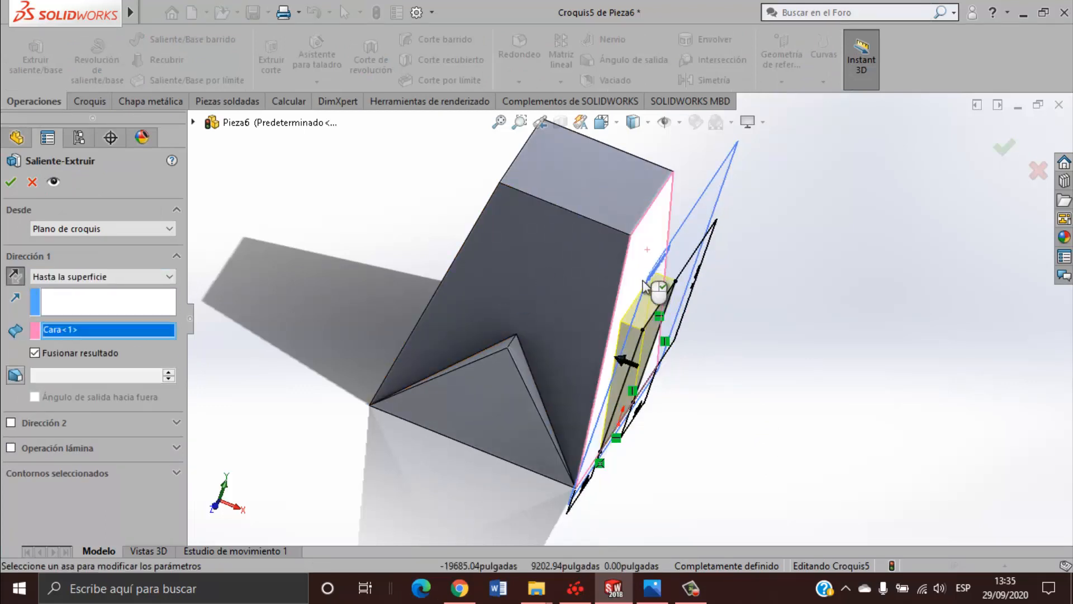
left_click(10, 182)
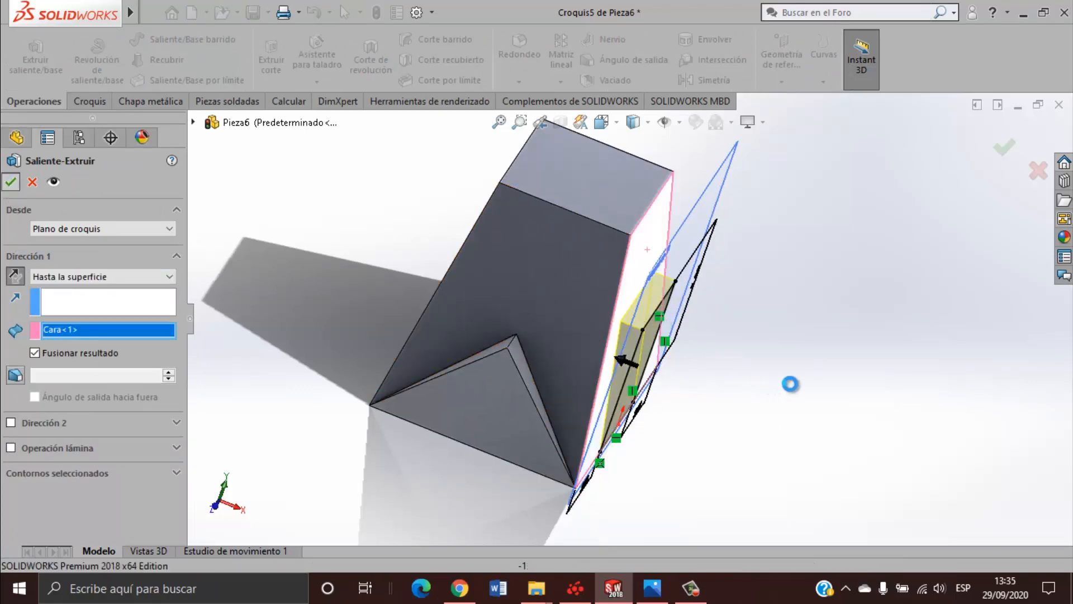
Hide the Plano3 reference plane.
scroll(838, 421, "up", 3)
middle_click_drag(838, 421, 748, 300)
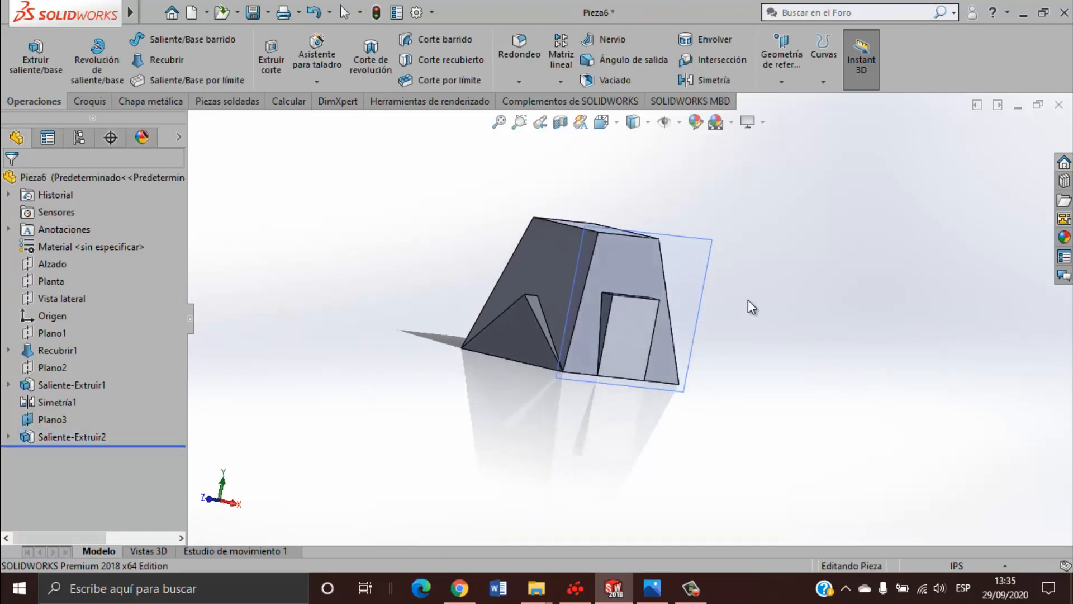
right_click(693, 268)
left_click(754, 247)
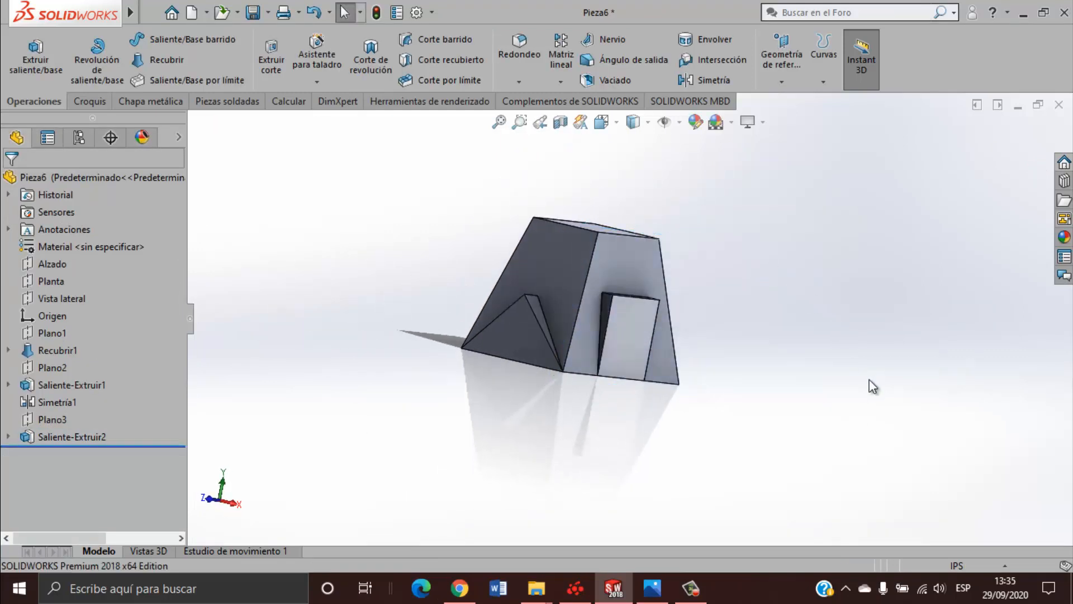
Mirror the rectangular side block Saliente-Extruir2 about the Vista lateral plane to the opposite side of the body.
left_click(713, 81)
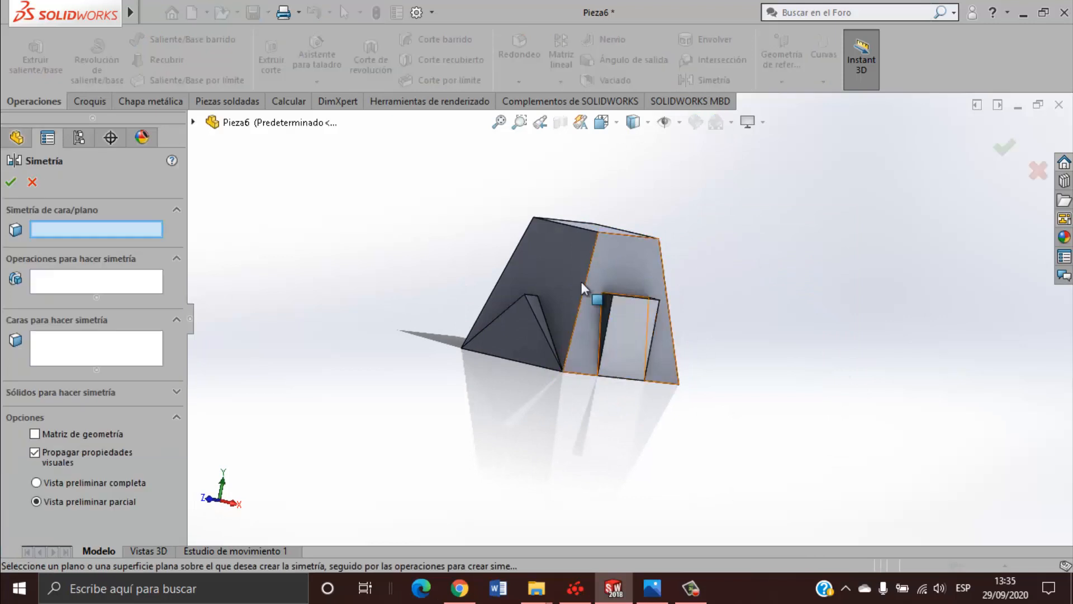
left_click(195, 122)
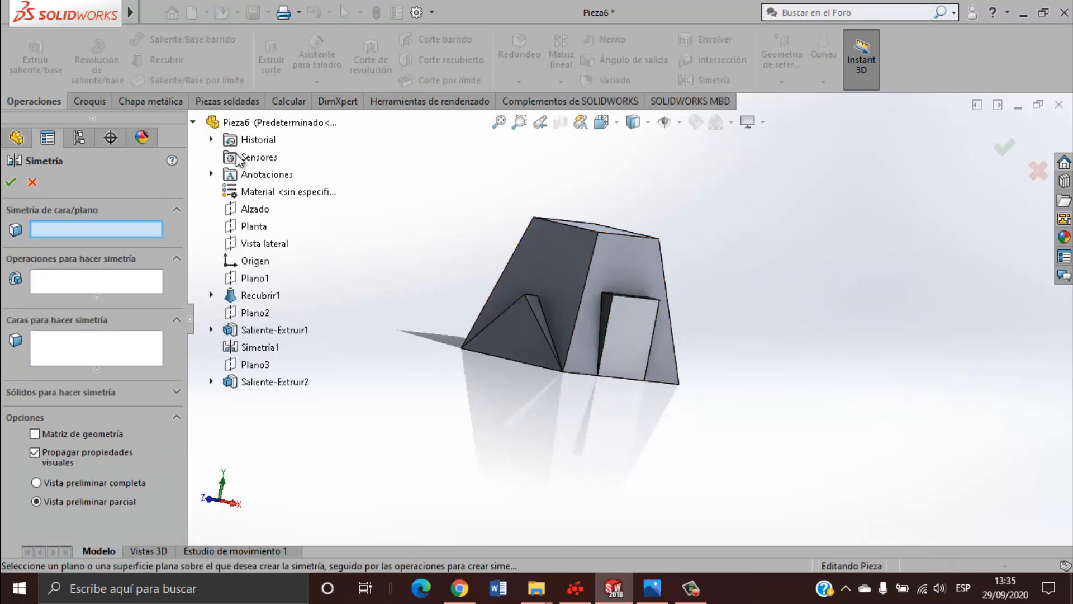
left_click(274, 245)
middle_click_drag(420, 301, 430, 341)
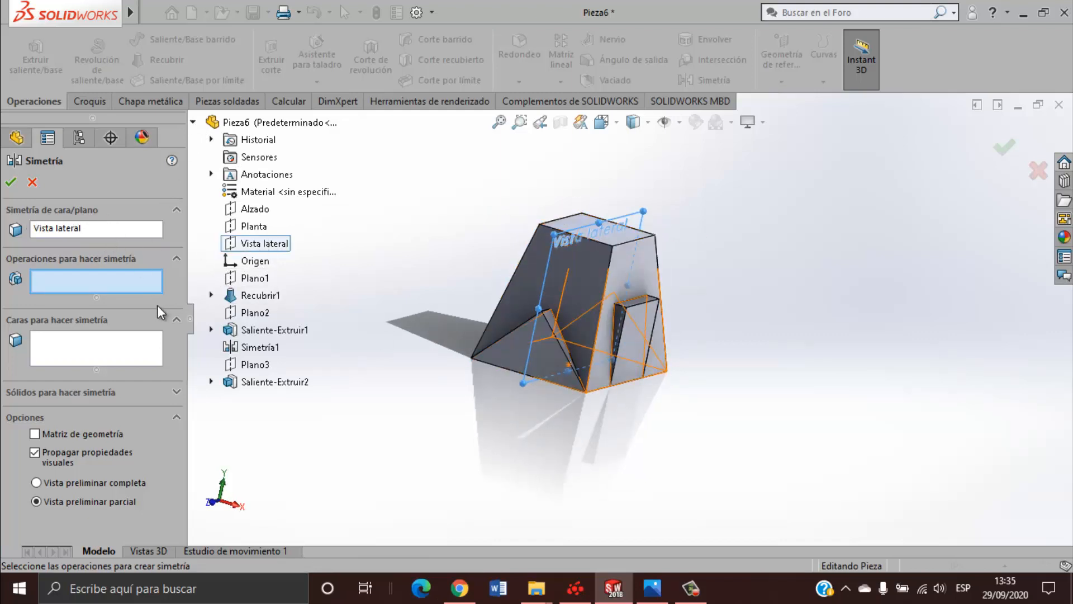
left_click(288, 382)
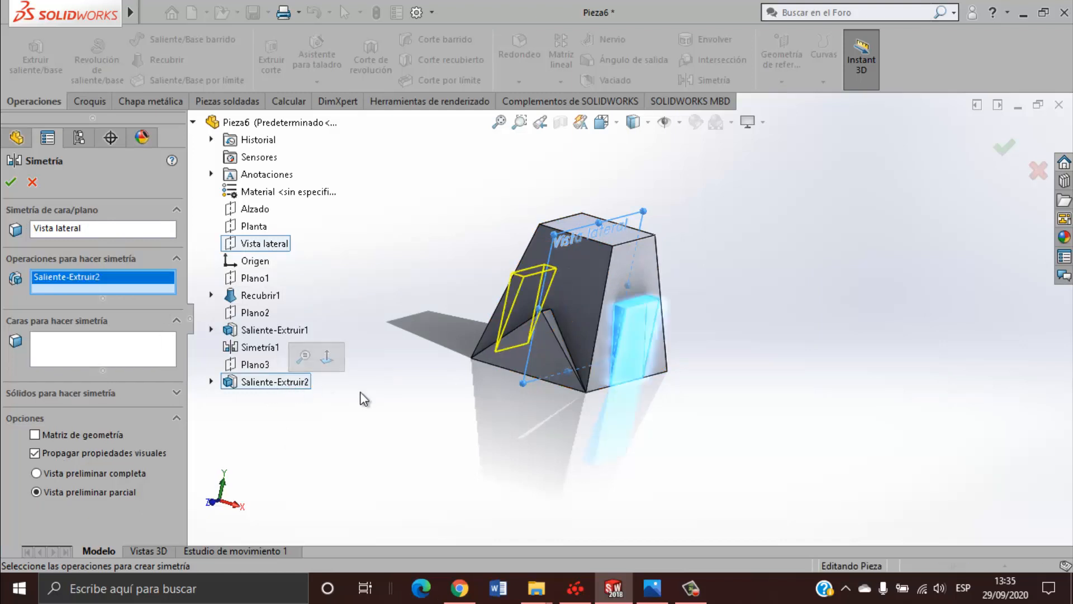
left_click(15, 186)
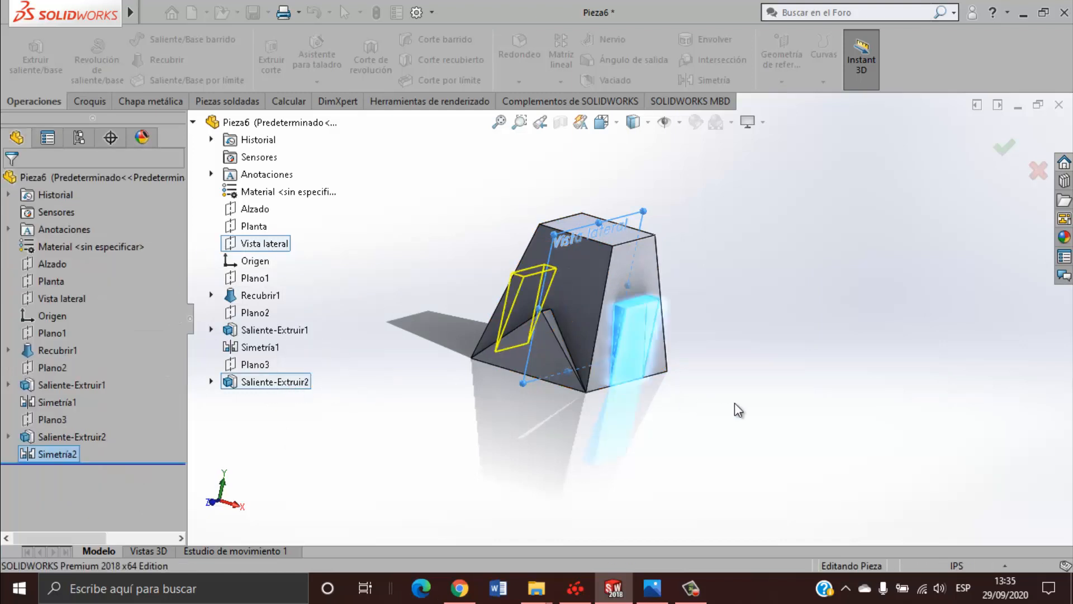
key("ctrl+7")
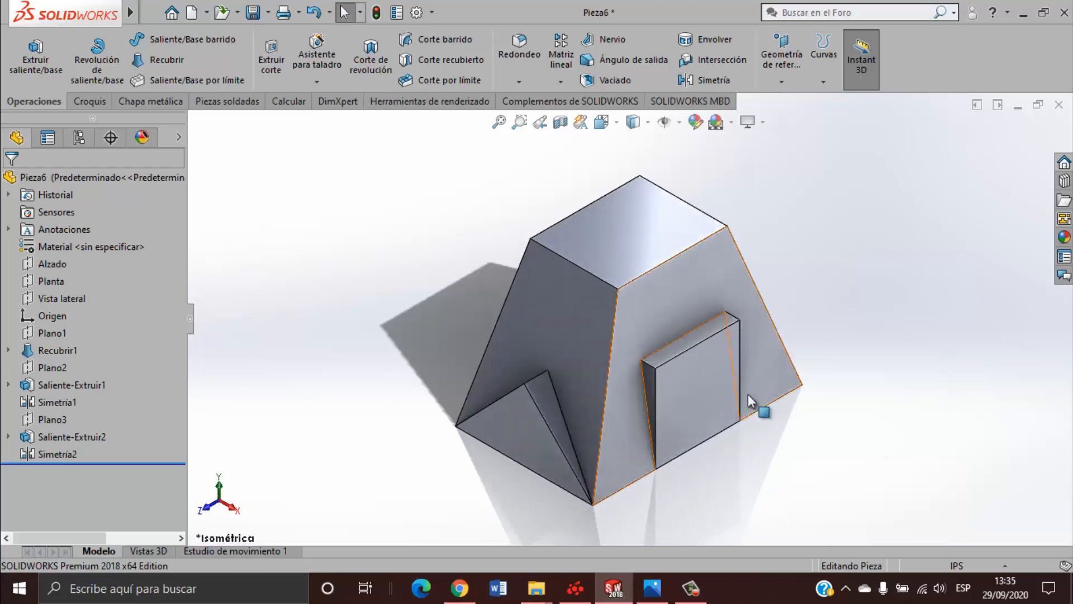
middle_click_drag(714, 389, 697, 407)
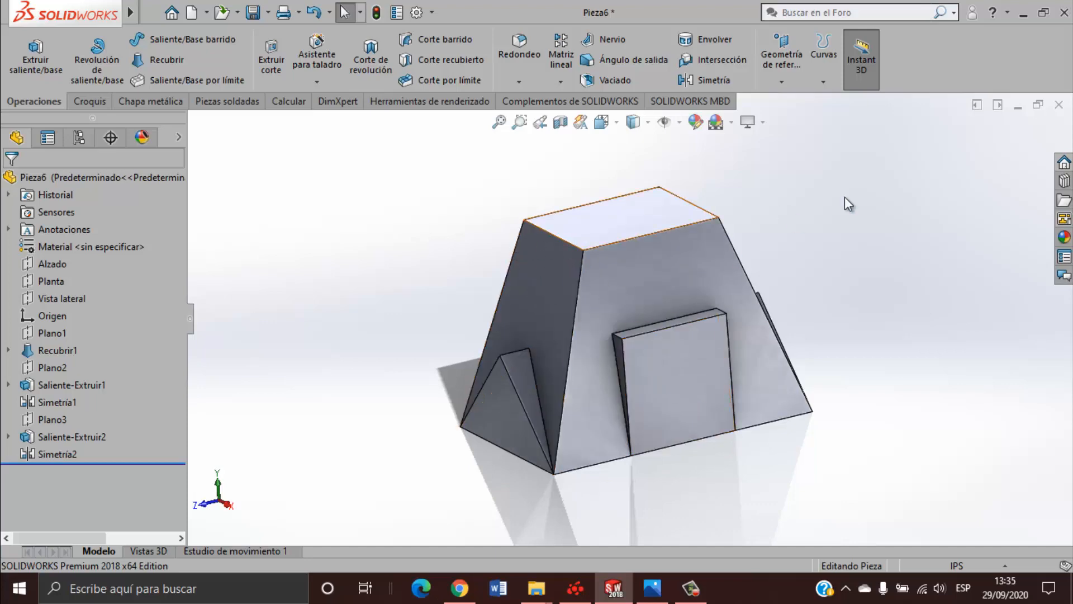
Check the reference drawing and sketch a rectangle about 4.5 by 3.91 in on the side block's outer face, standing on its base edge.
left_click(657, 594)
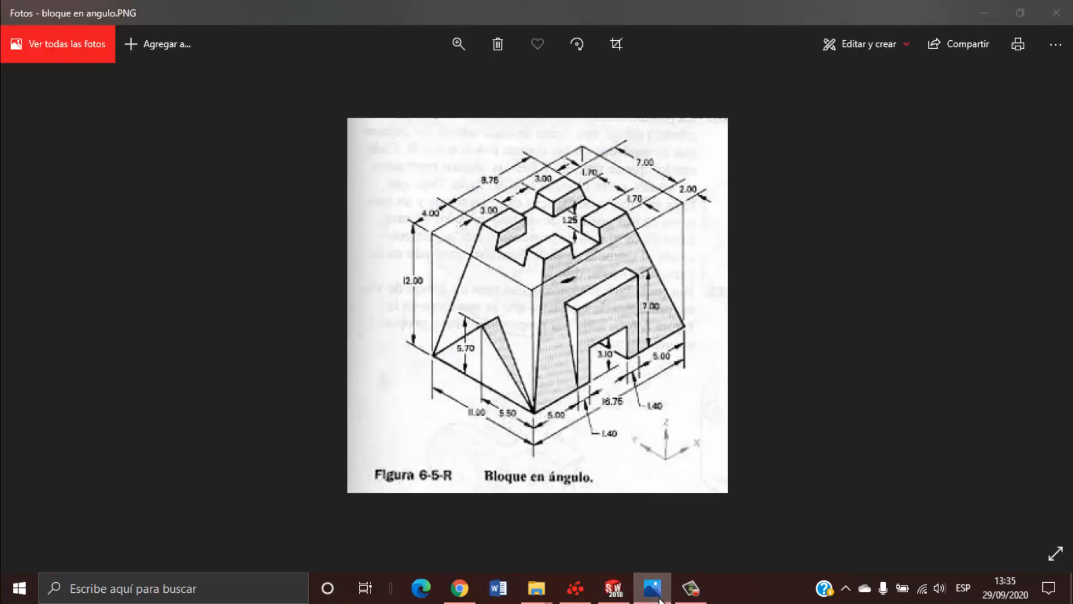
left_click(654, 591)
left_click(696, 372)
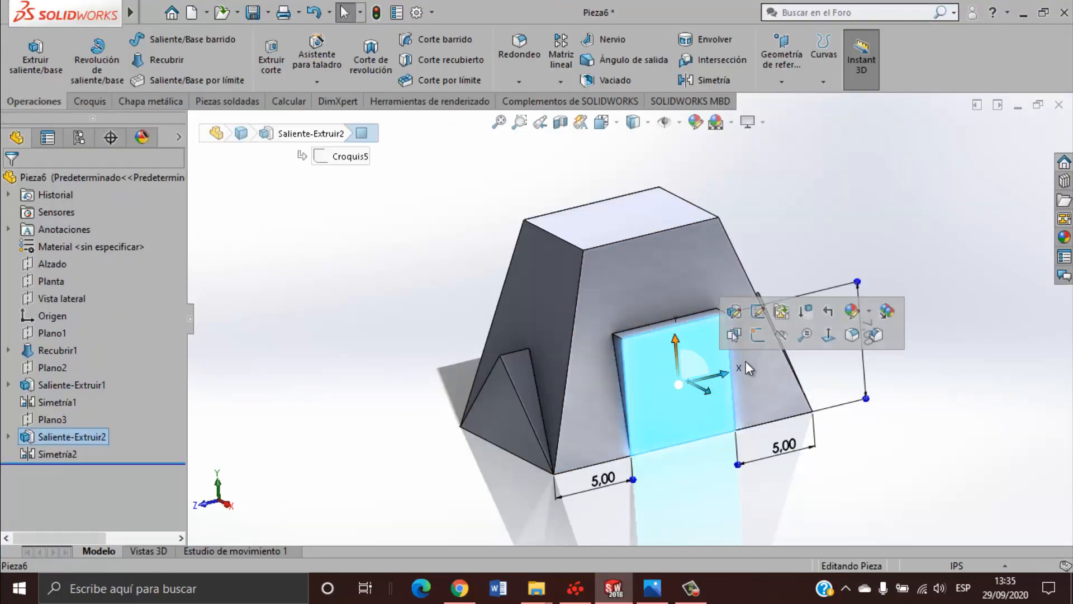
left_click(757, 335)
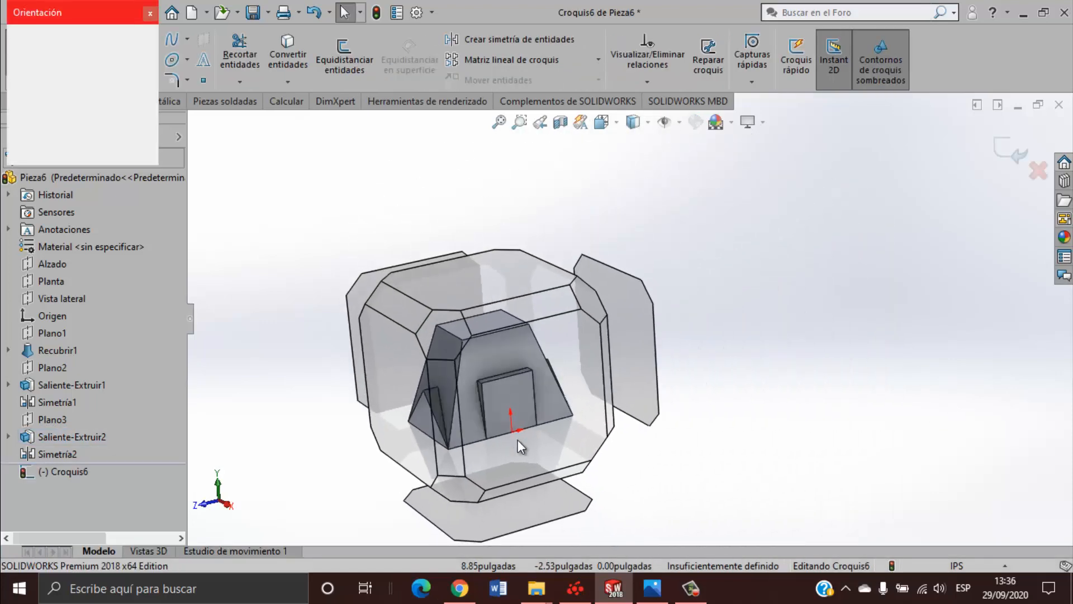
left_click(646, 593)
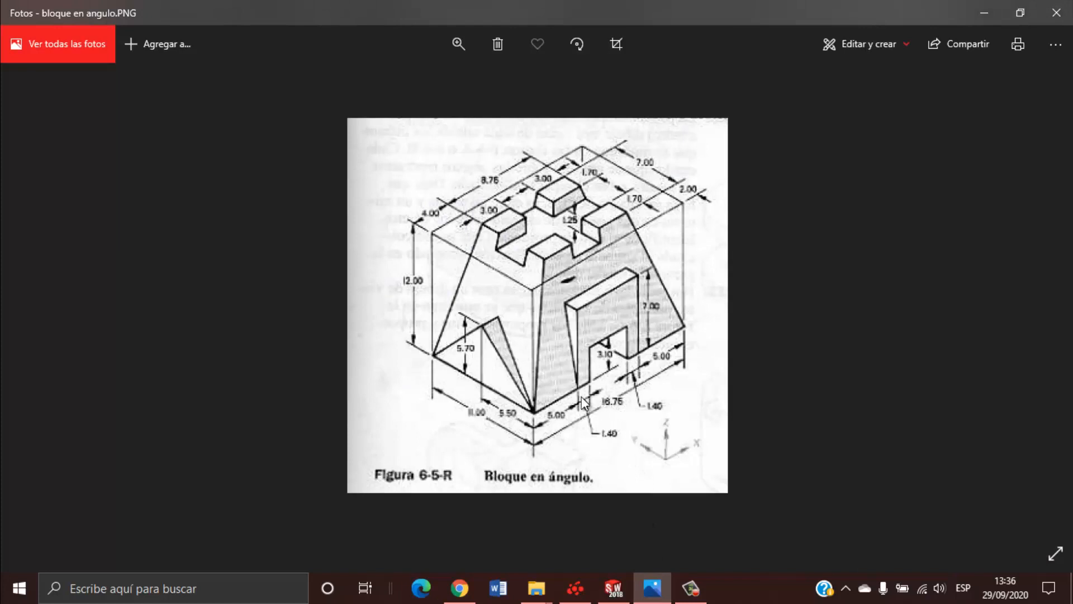
left_click(652, 588)
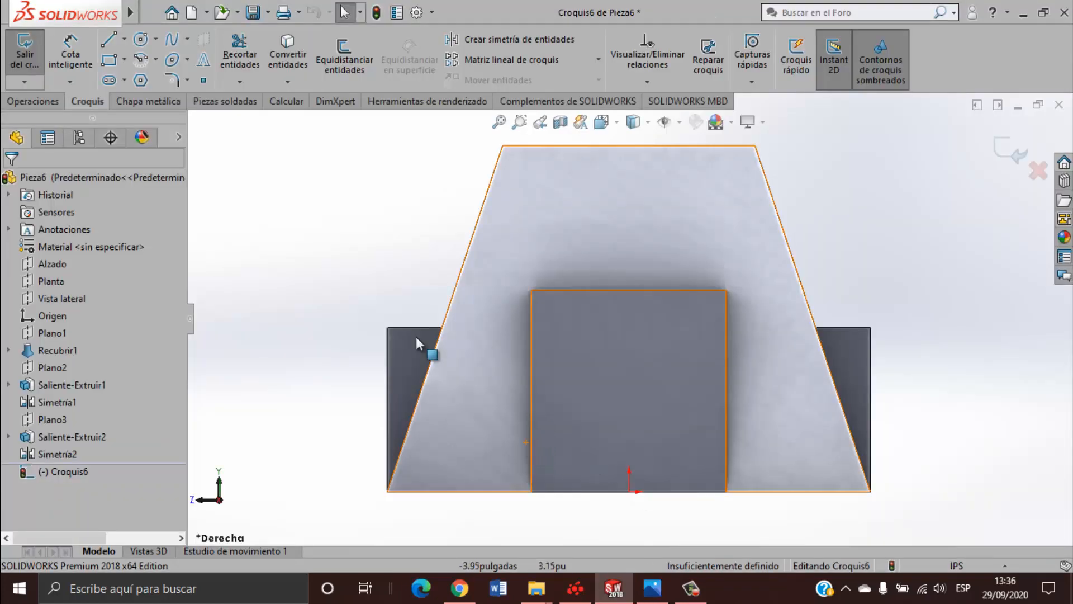
left_click(108, 60)
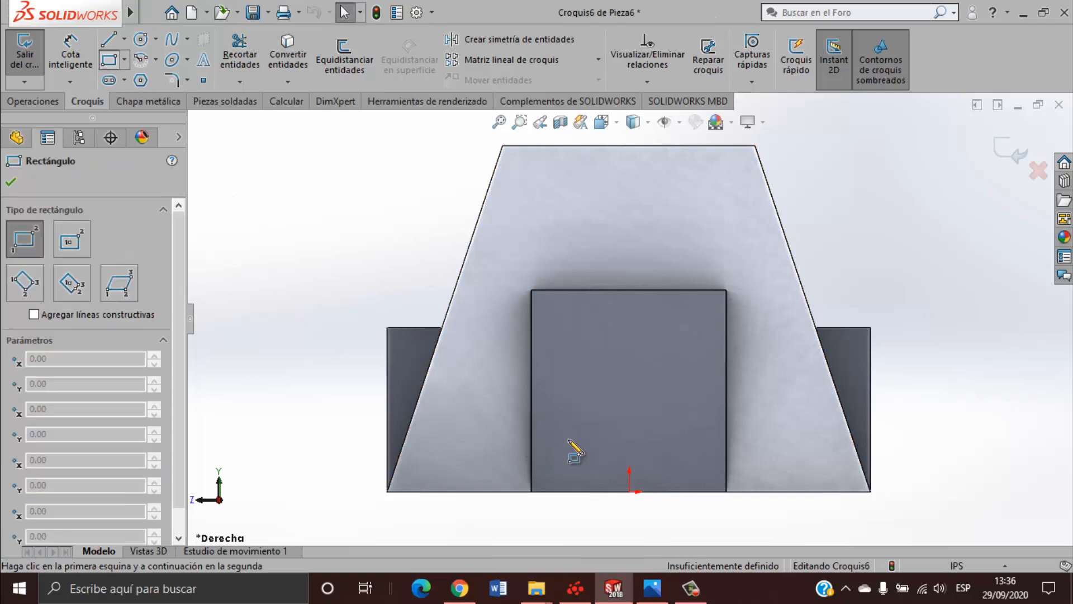
left_click(571, 492)
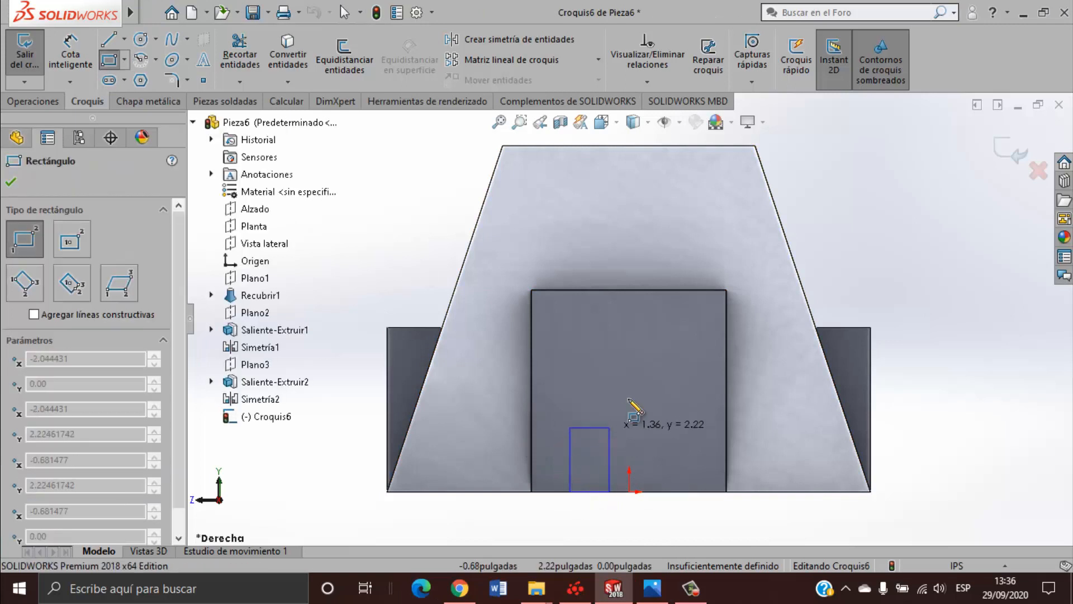
left_click(700, 378)
Dimension the doorway rectangle's height as 3.1 in.
left_click(70, 56)
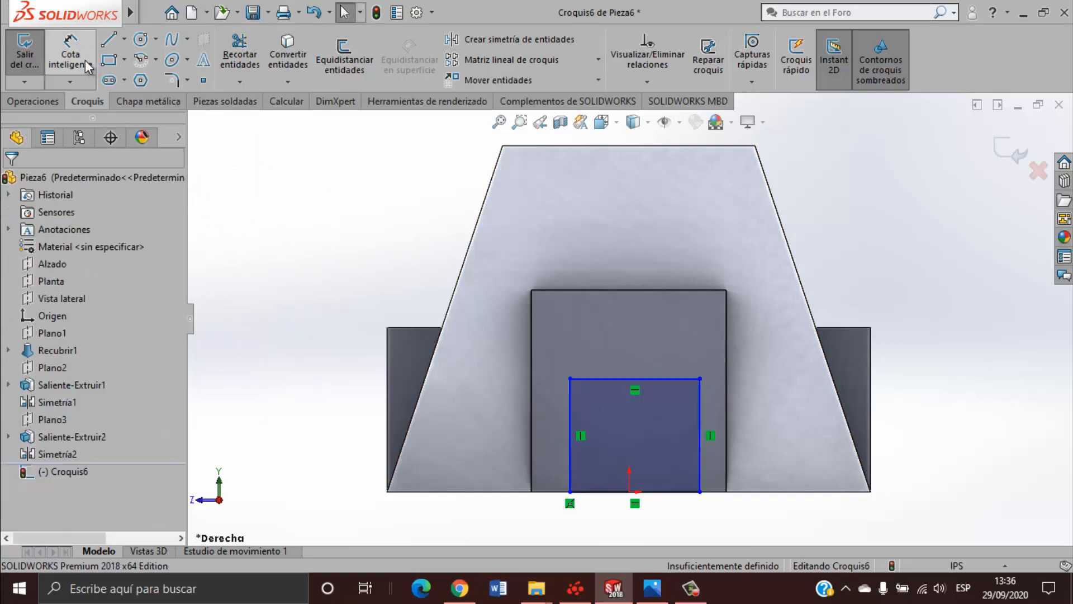
left_click(677, 491)
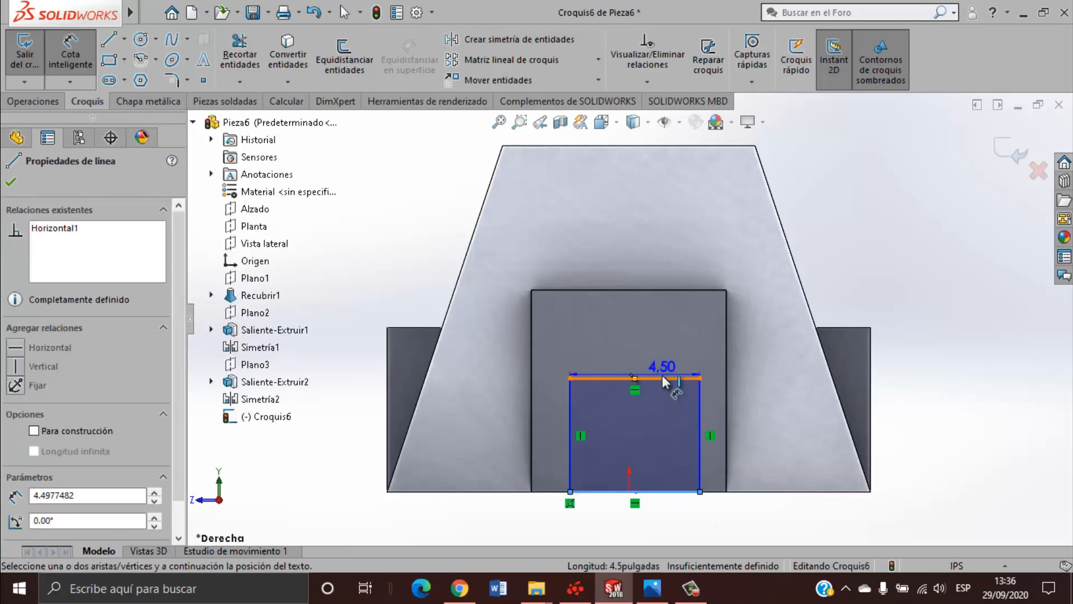
left_click(661, 375)
left_click(774, 433)
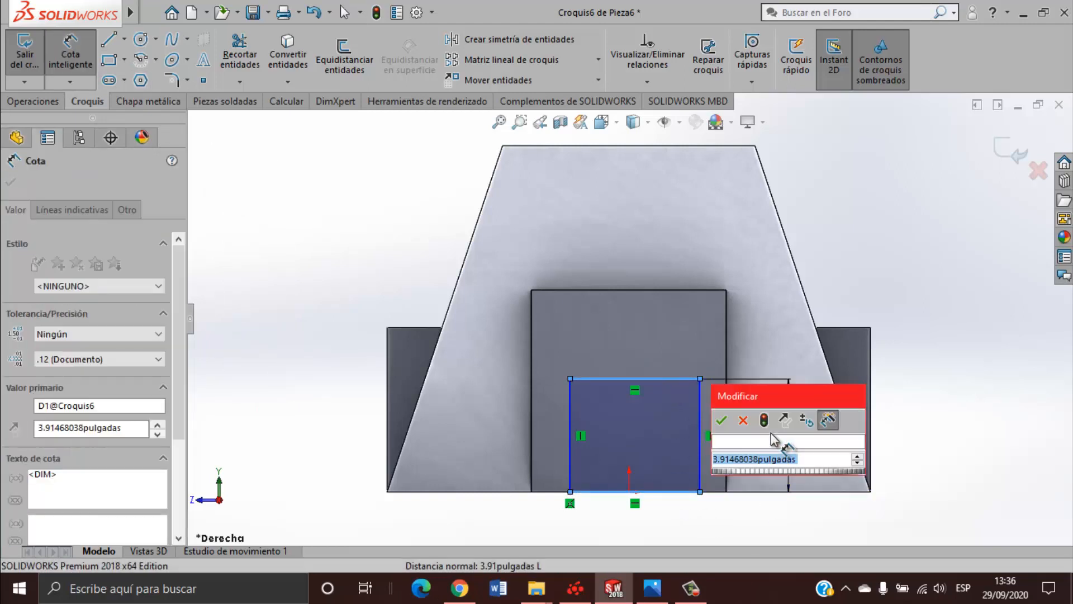
type("3.1")
key("Return")
Dimension the doorway rectangle's left side 1.4 in from the side block's left edge.
scroll(610, 486, "down", 1)
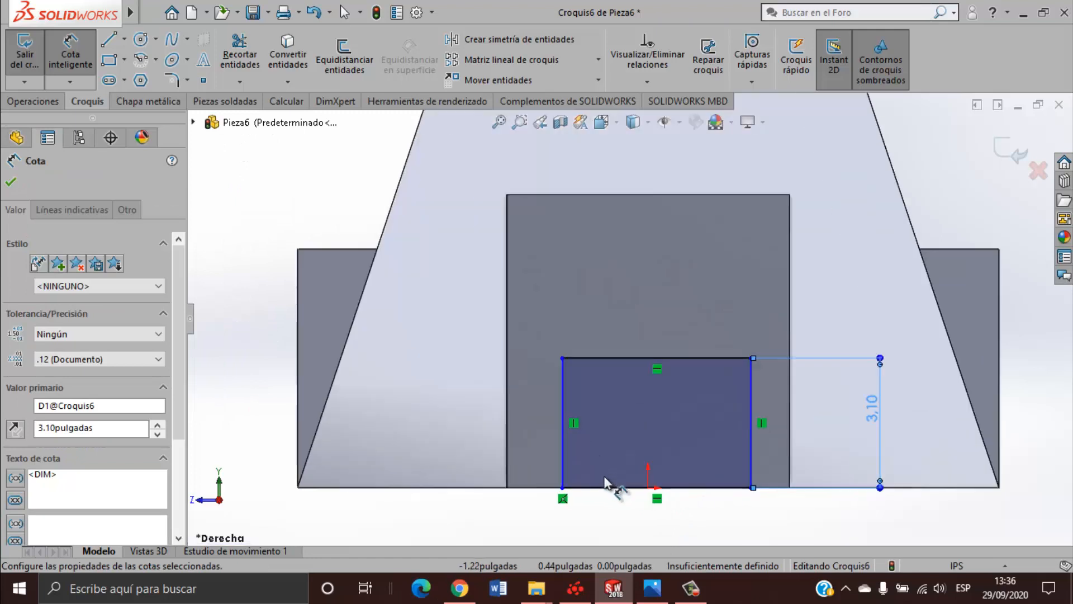
scroll(525, 489, "down", 1)
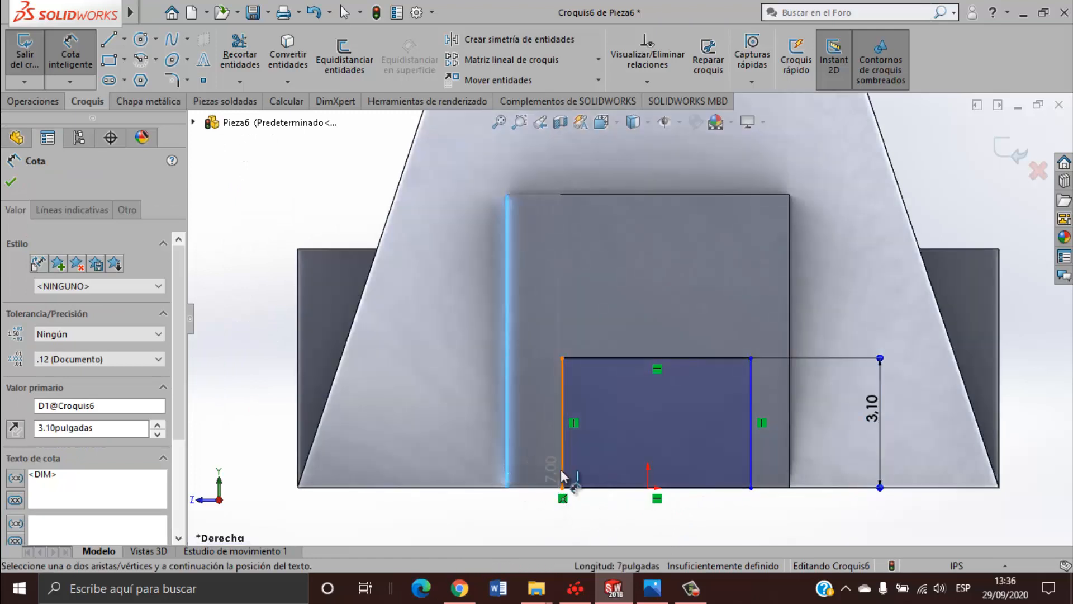
left_click(563, 479)
left_click(537, 534)
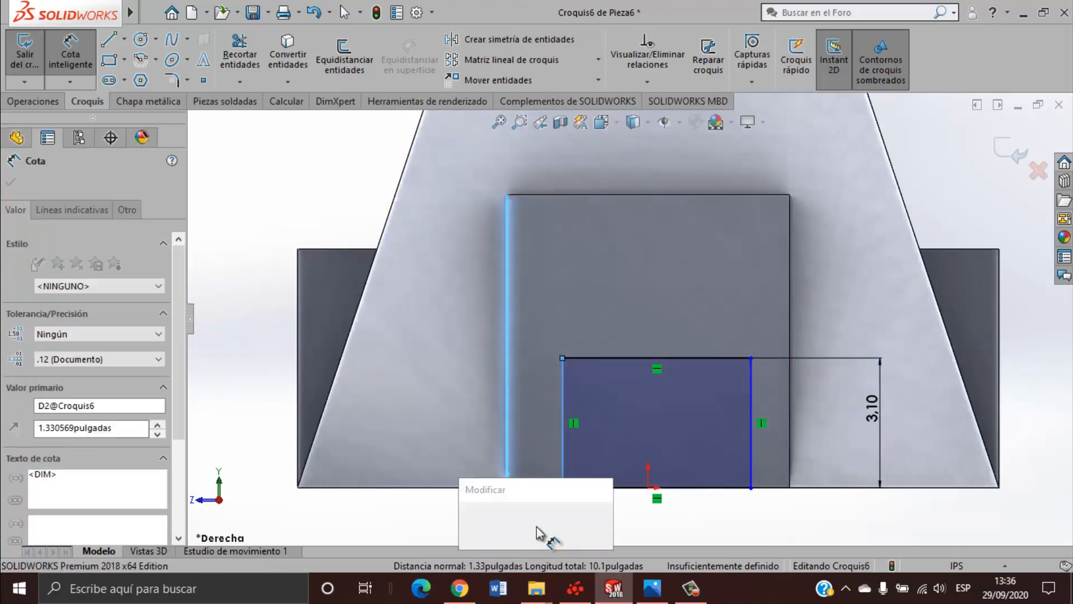
type("1.4")
key("Return")
Dimension the doorway rectangle's right side 1.4 in from the side block's right edge.
left_click(739, 518)
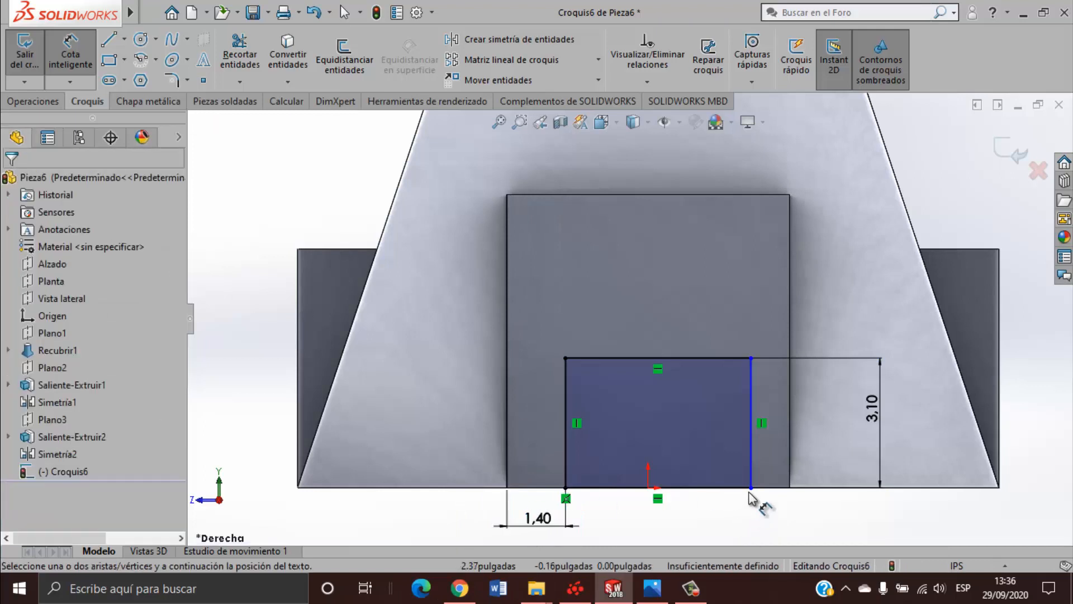
left_click(751, 475)
left_click(790, 481)
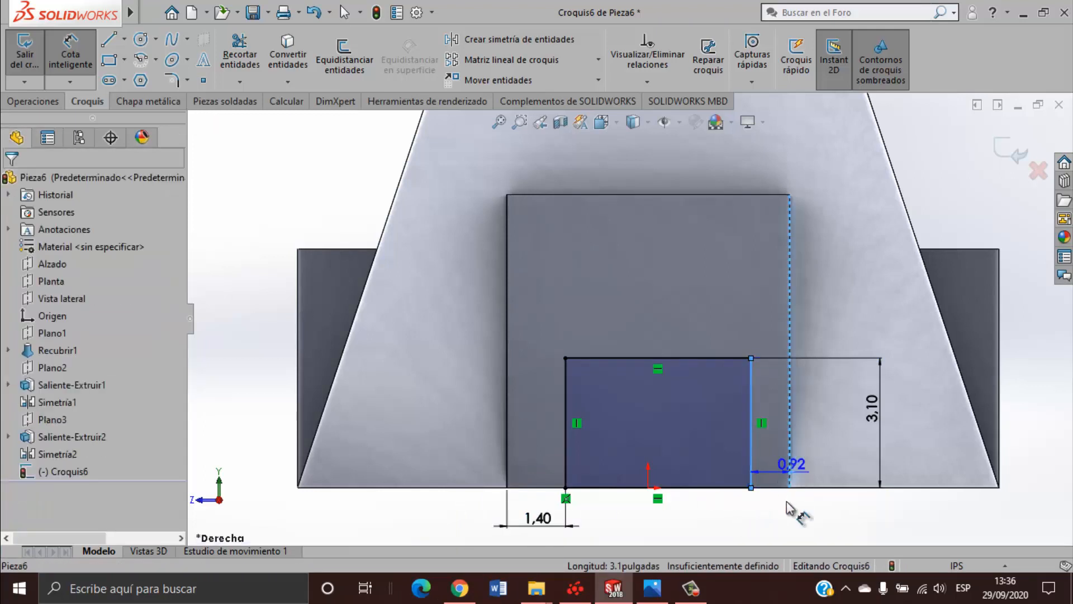
left_click(778, 537)
type("1.4")
key("Return")
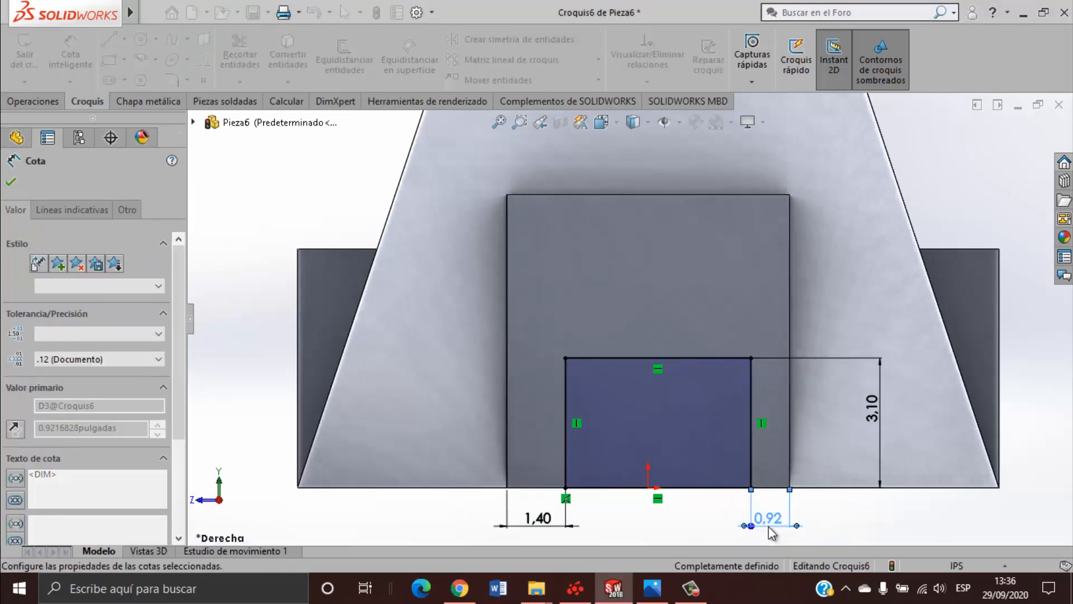
key("Escape")
key("f")
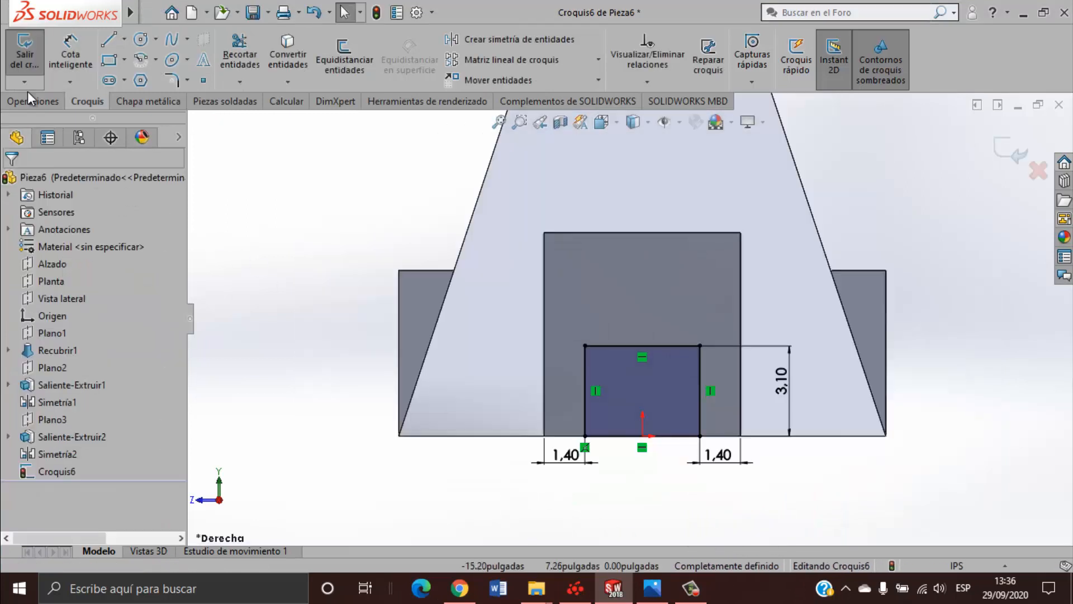
Cut the doorway rectangle through the whole body with an extruded cut set to Por todo.
left_click(32, 102)
left_click(271, 67)
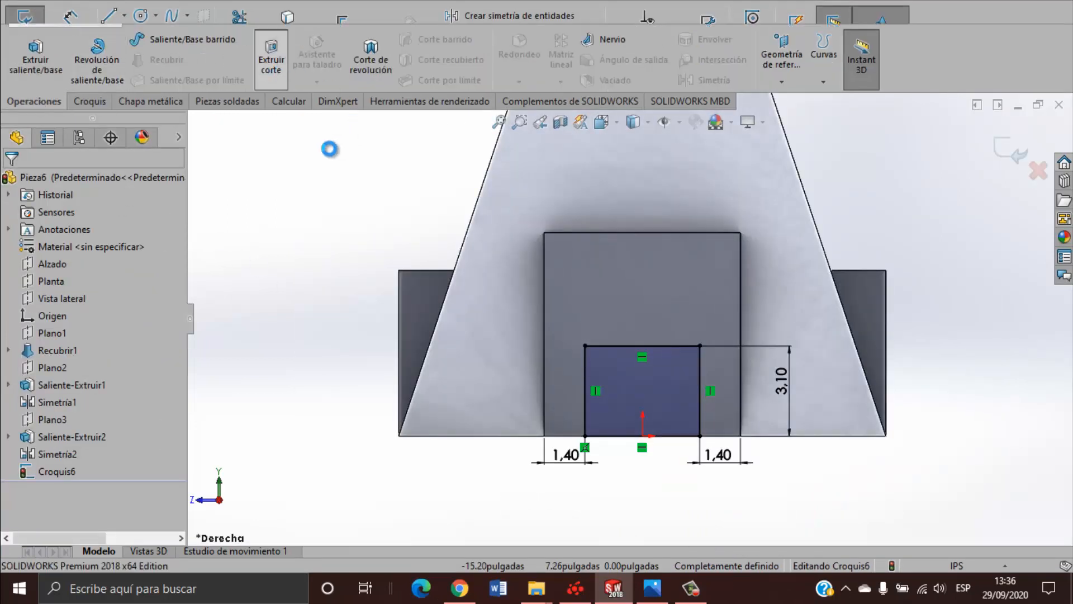
left_click(143, 277)
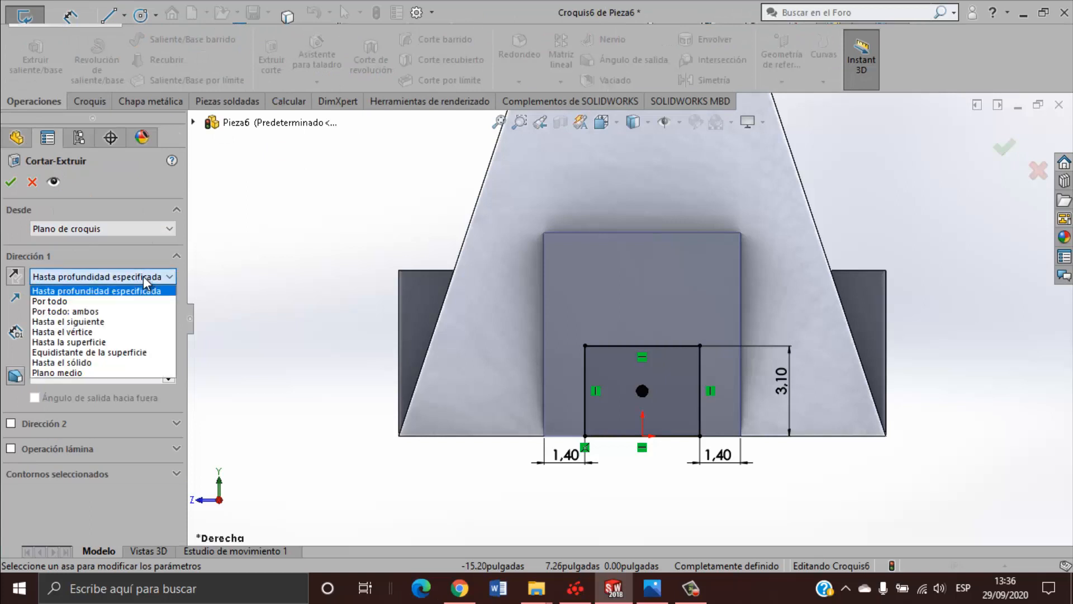
left_click(129, 298)
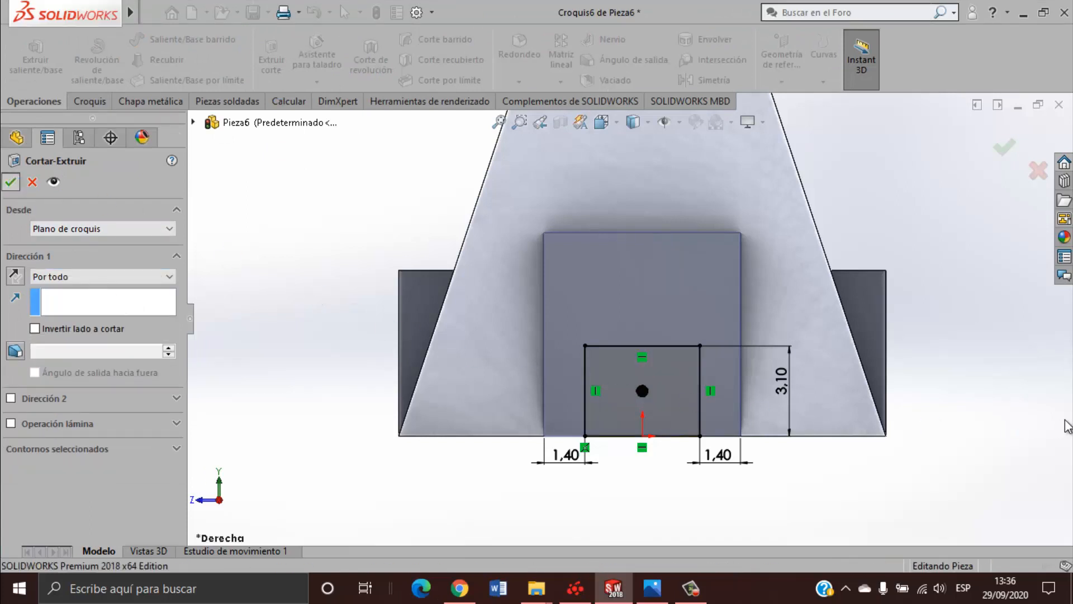
key("ctrl+7")
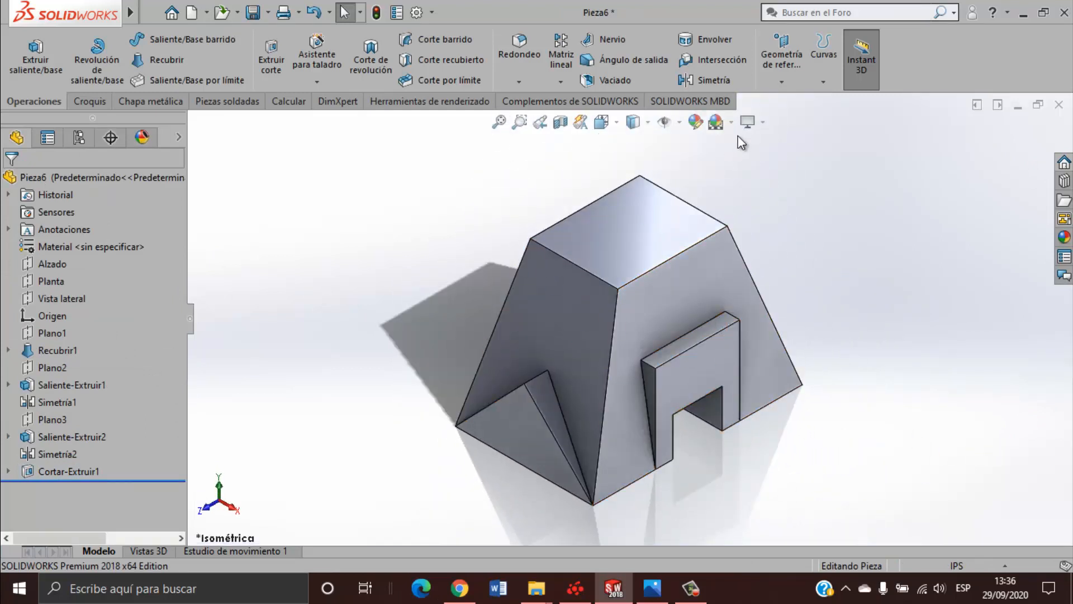
Start a sketch on the body's top face and draw a horizontal rectangle across it, extending past both side edges.
left_click(648, 217)
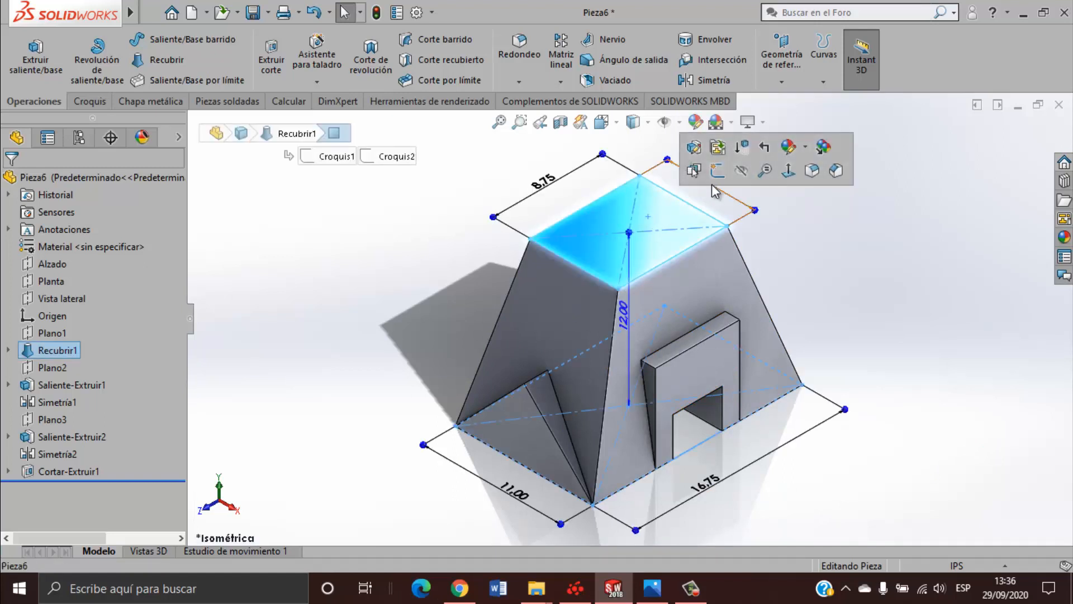
left_click(721, 170)
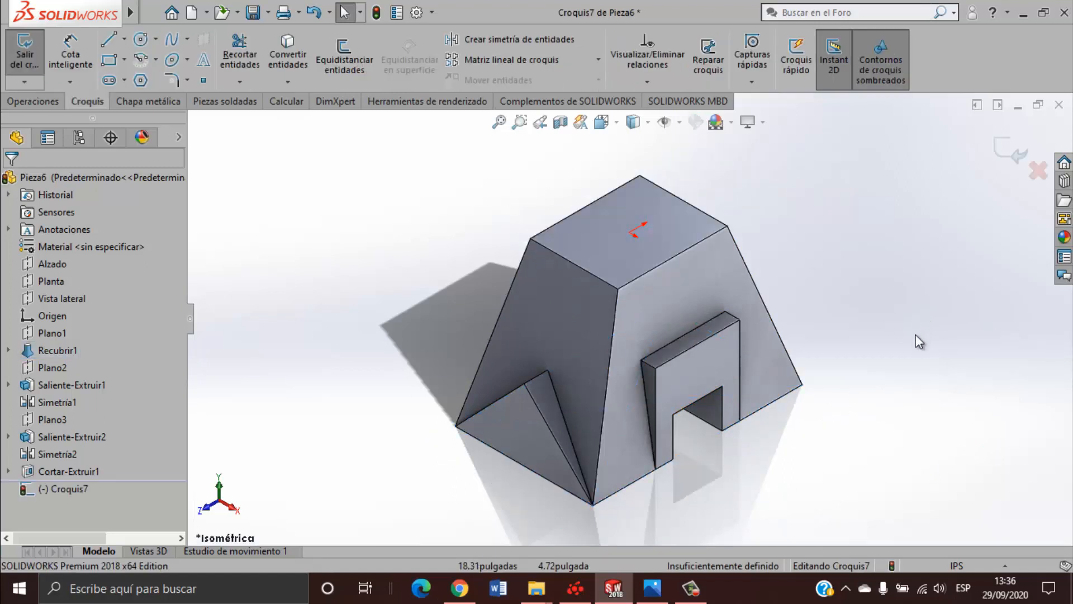
key("space")
left_click(527, 270)
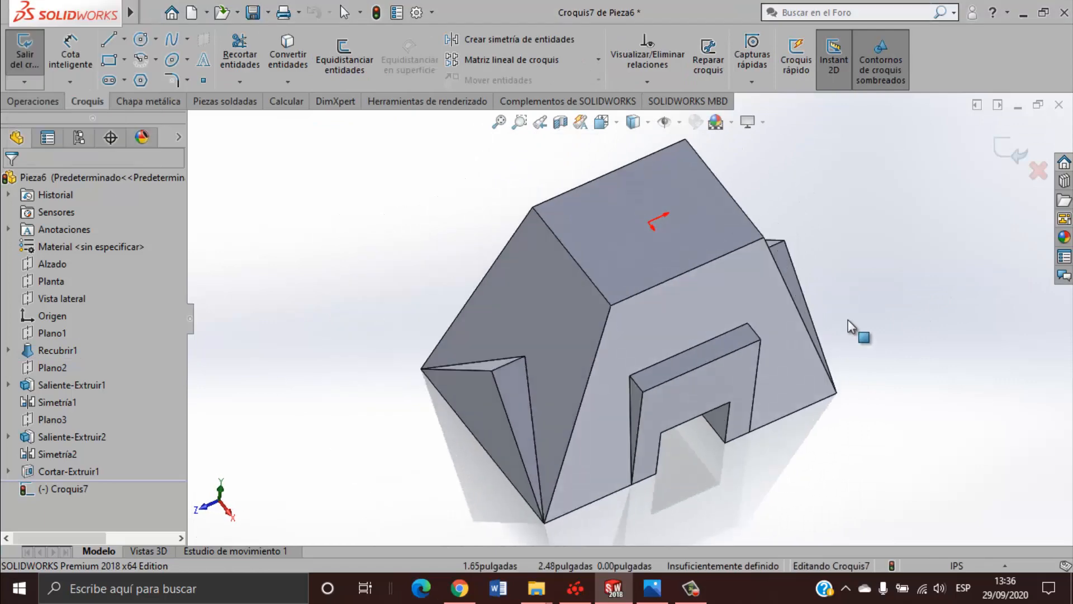
left_click(109, 60)
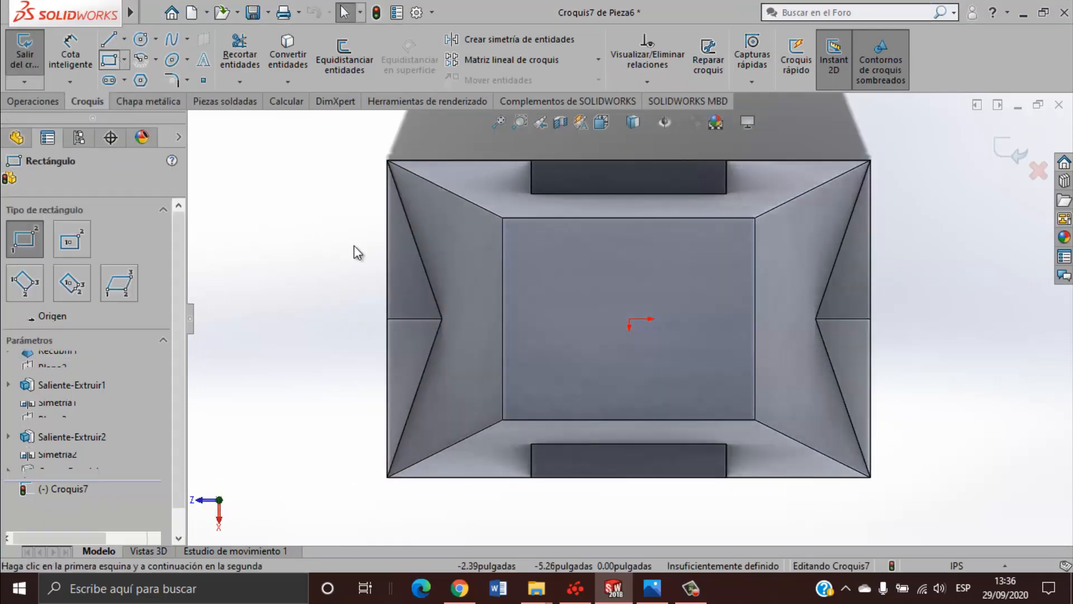
left_click(442, 271)
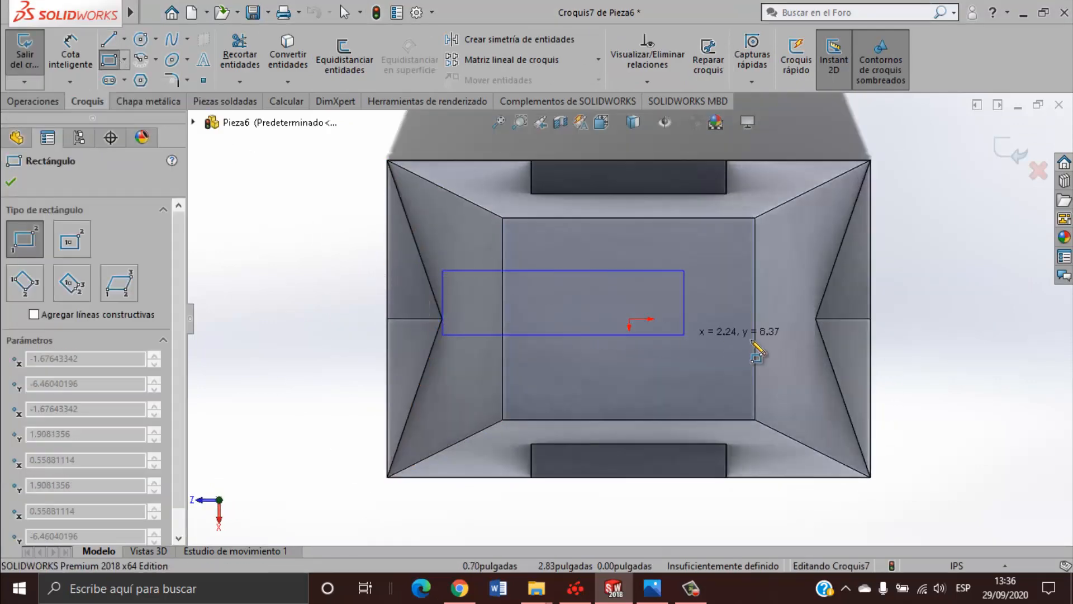
left_click(807, 341)
Draw a vertical rectangle about 10.6 in long and 1.4 in wide crossing the horizontal one, extending past the top face's upper and lower edges.
scroll(634, 408, "up", 2)
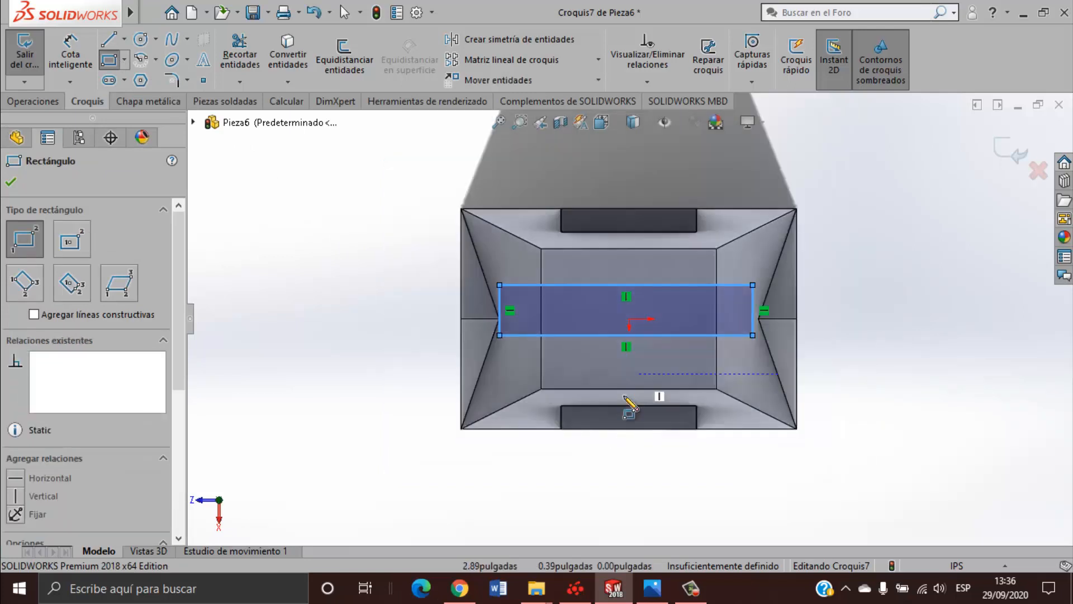
scroll(628, 397, "down", 3)
left_click(615, 387)
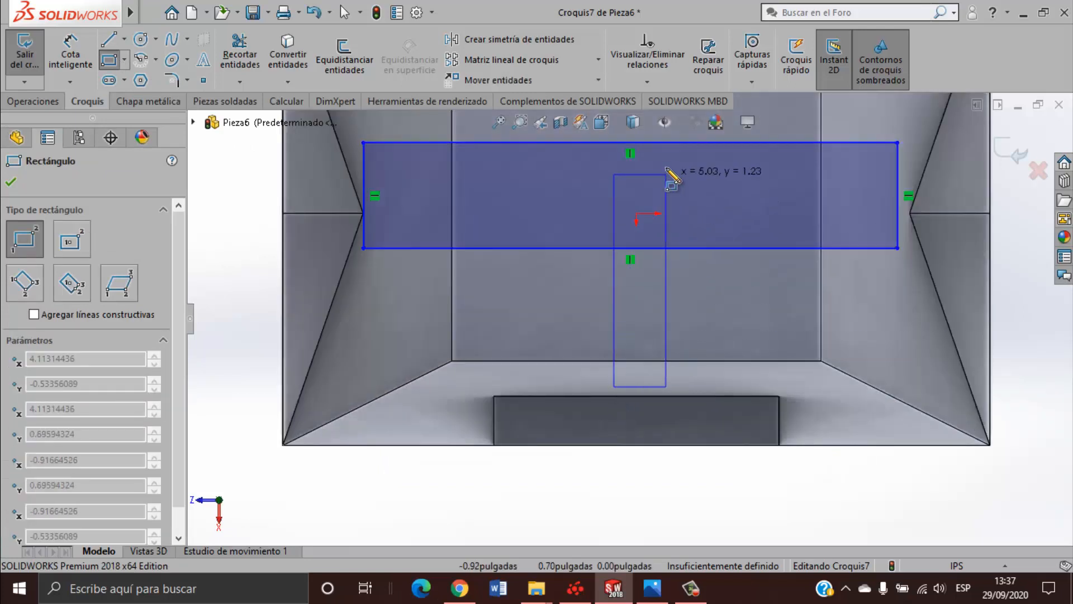
scroll(665, 168, "up", 1)
scroll(648, 186, "up", 2)
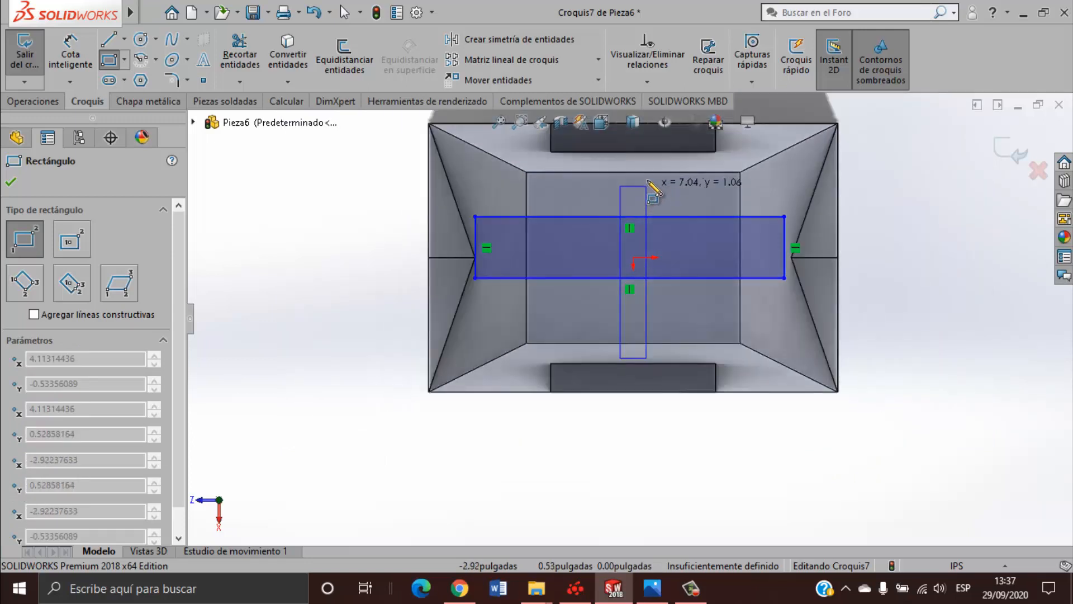
scroll(647, 171, "up", 2)
left_click(647, 166)
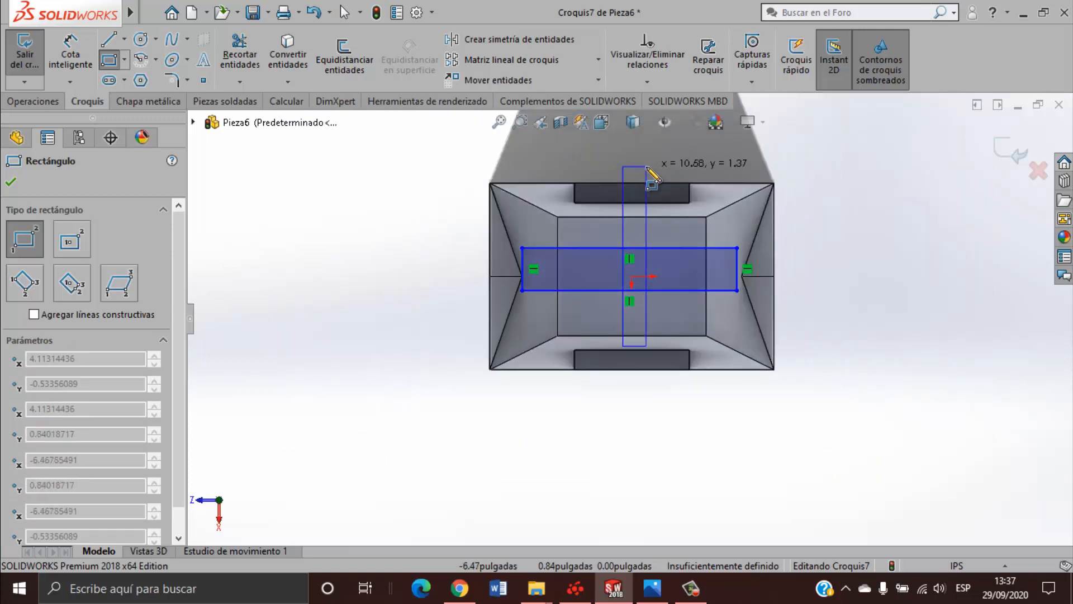
key("Escape")
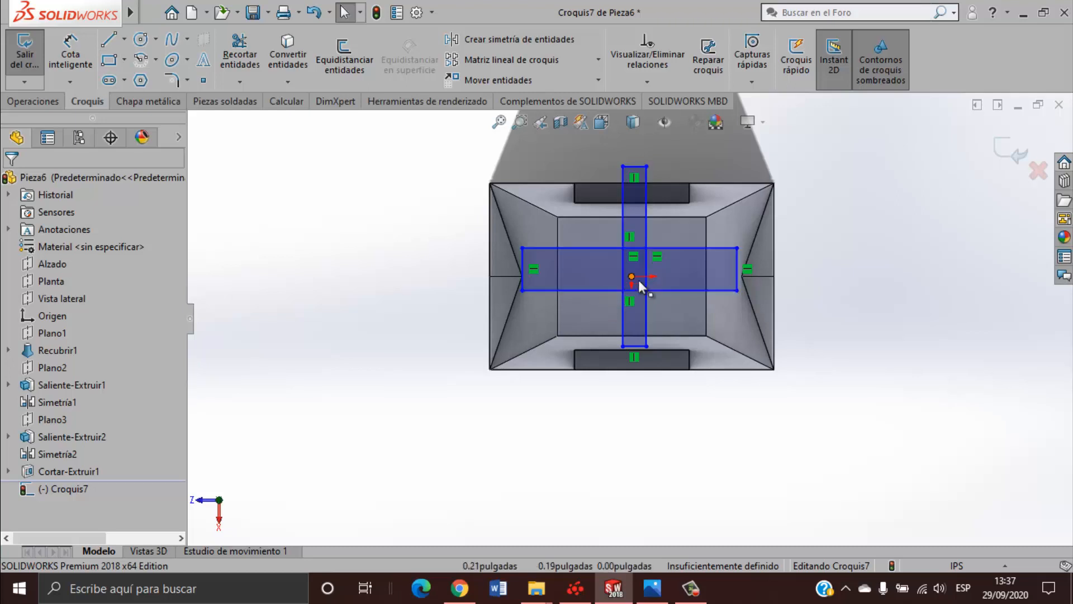
Examine how the crossing rectangles sit against the top face's edges and check the battlement spacing in the reference drawing.
scroll(637, 280, "down", 3)
scroll(629, 274, "up", 1)
scroll(640, 296, "down", 2)
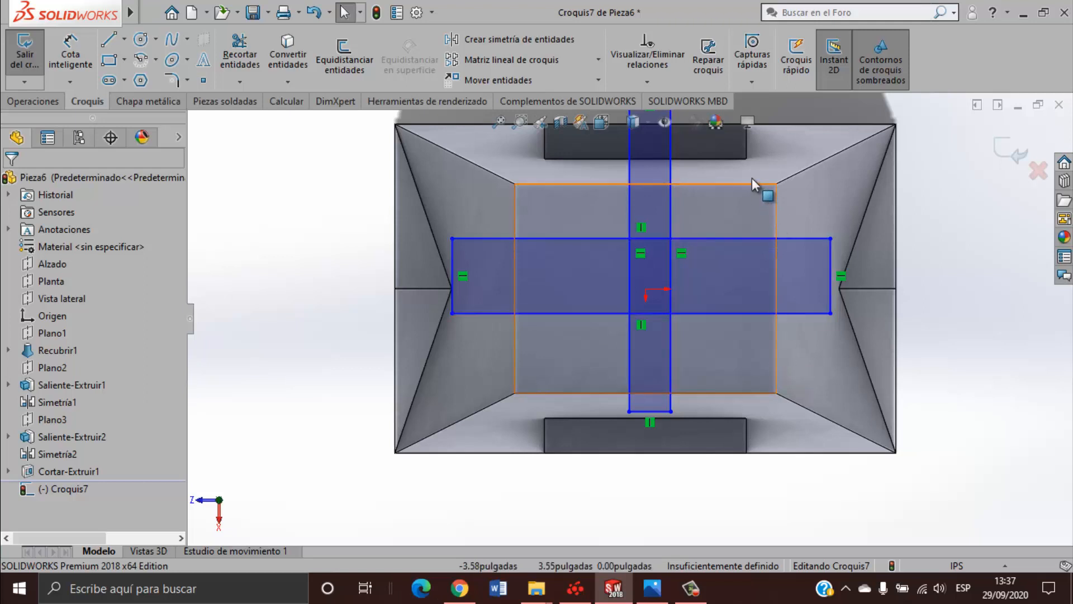
scroll(676, 257, "up", 3)
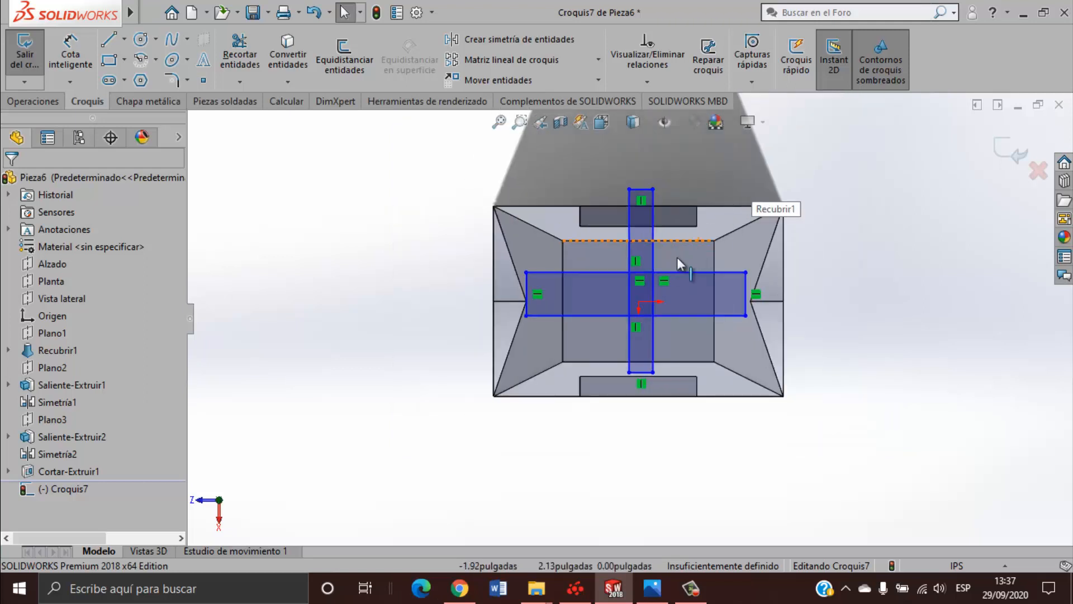
scroll(667, 259, "down", 5)
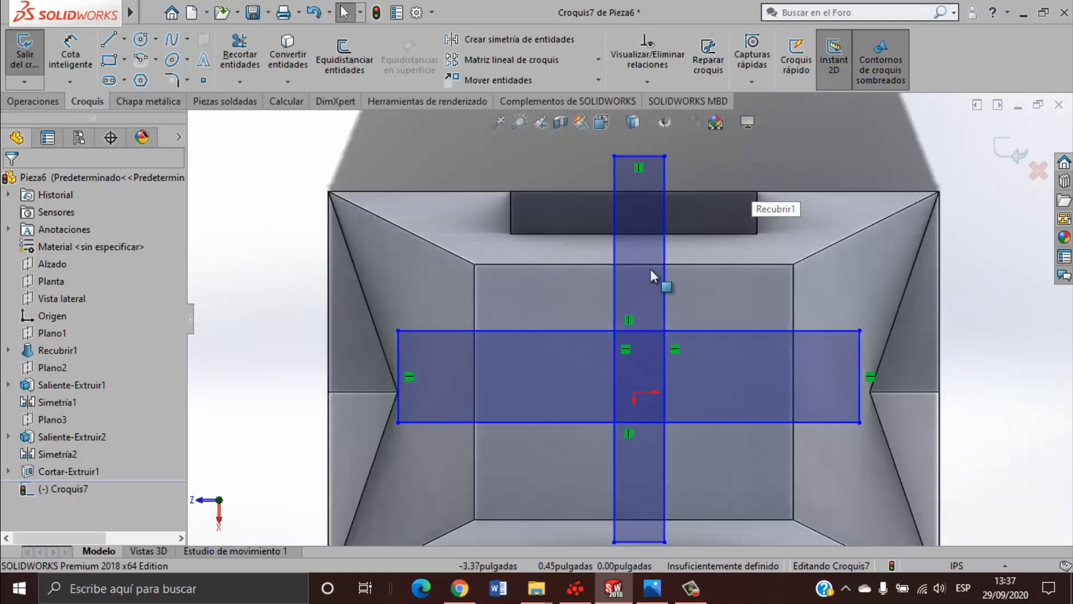
scroll(653, 268, "down", 3)
left_click(531, 254)
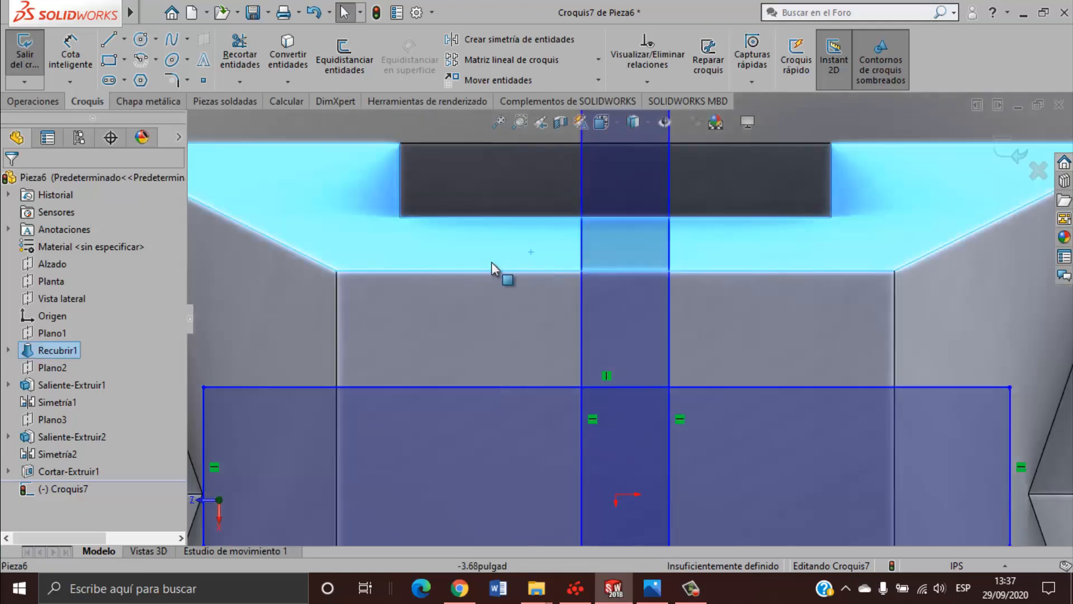
scroll(347, 329, "up", 5)
scroll(601, 428, "down", 4)
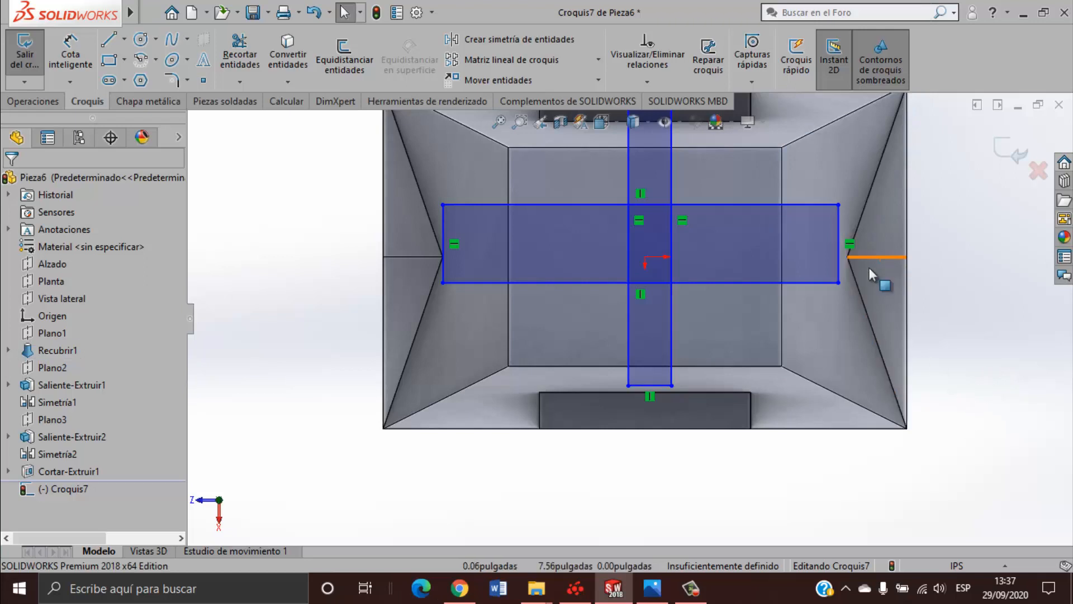
scroll(868, 267, "up", 2)
scroll(695, 234, "down", 1)
scroll(686, 247, "up", 2)
scroll(626, 225, "down", 3)
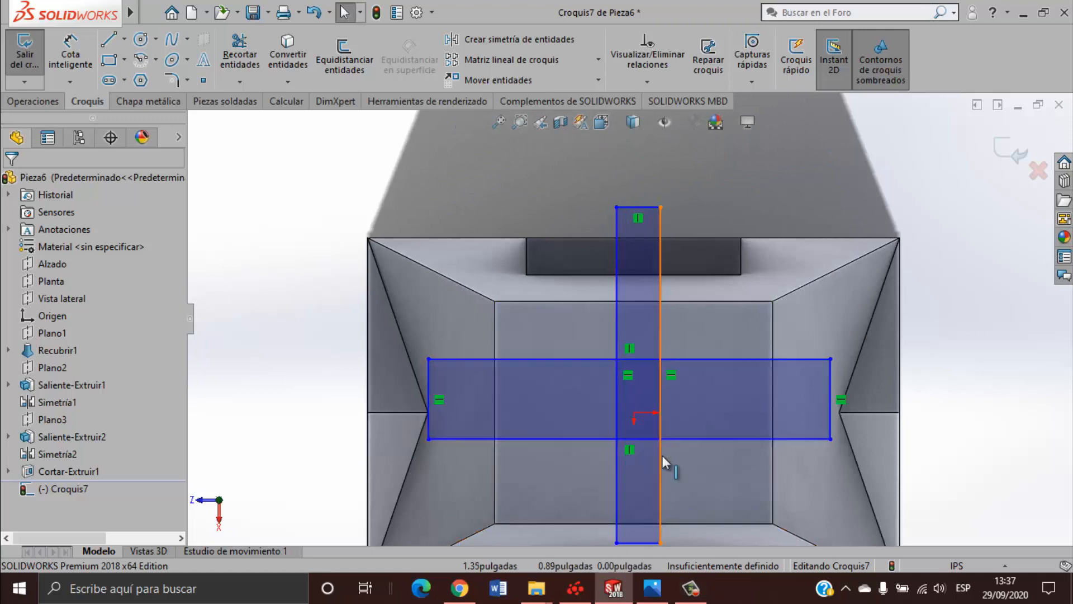
scroll(665, 447, "up", 2)
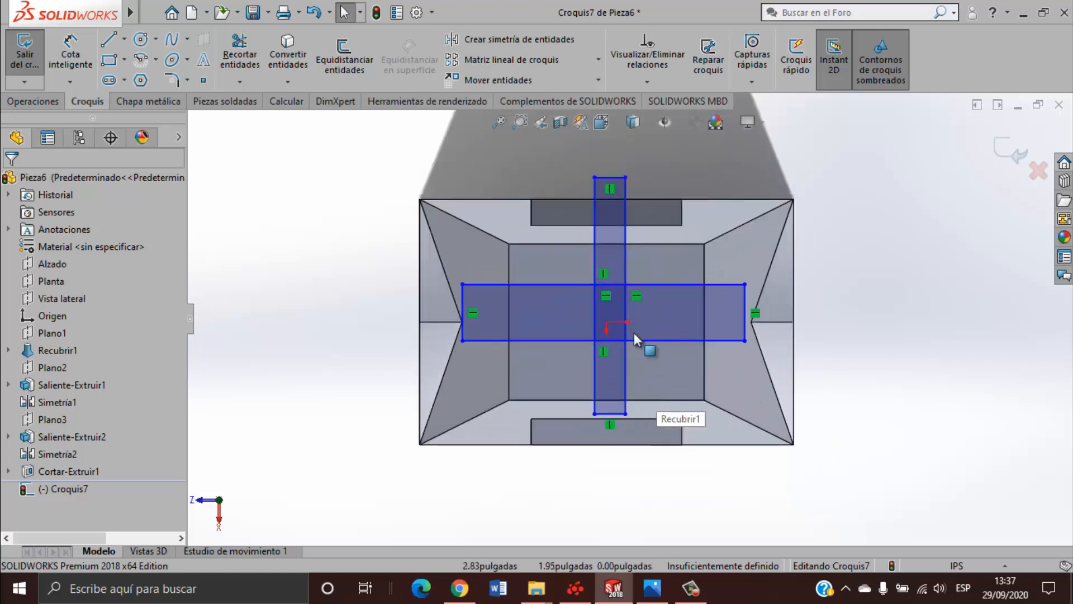
left_click(651, 588)
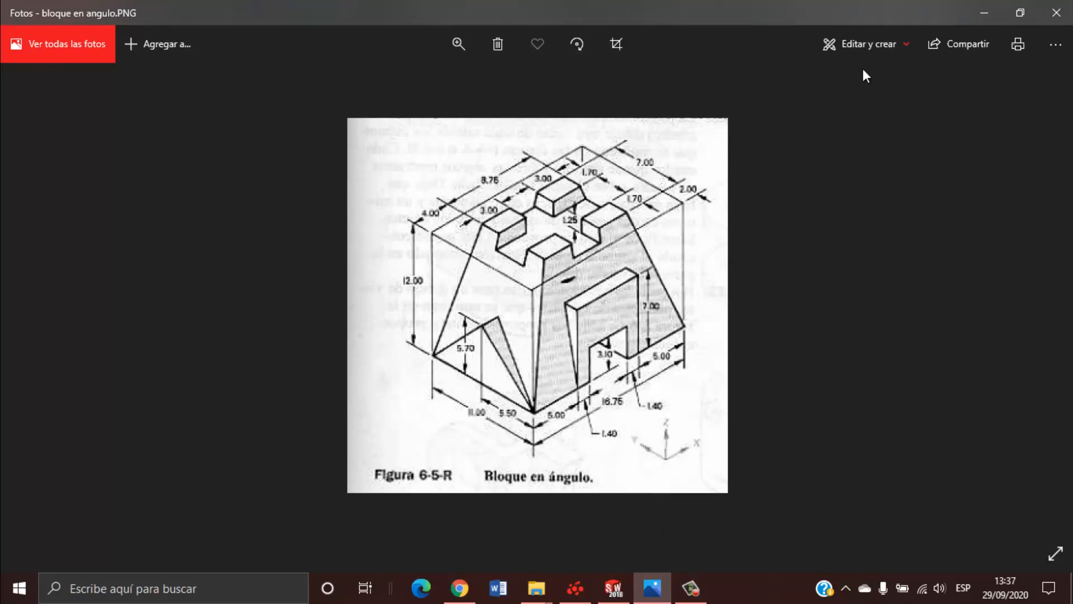
left_click(984, 12)
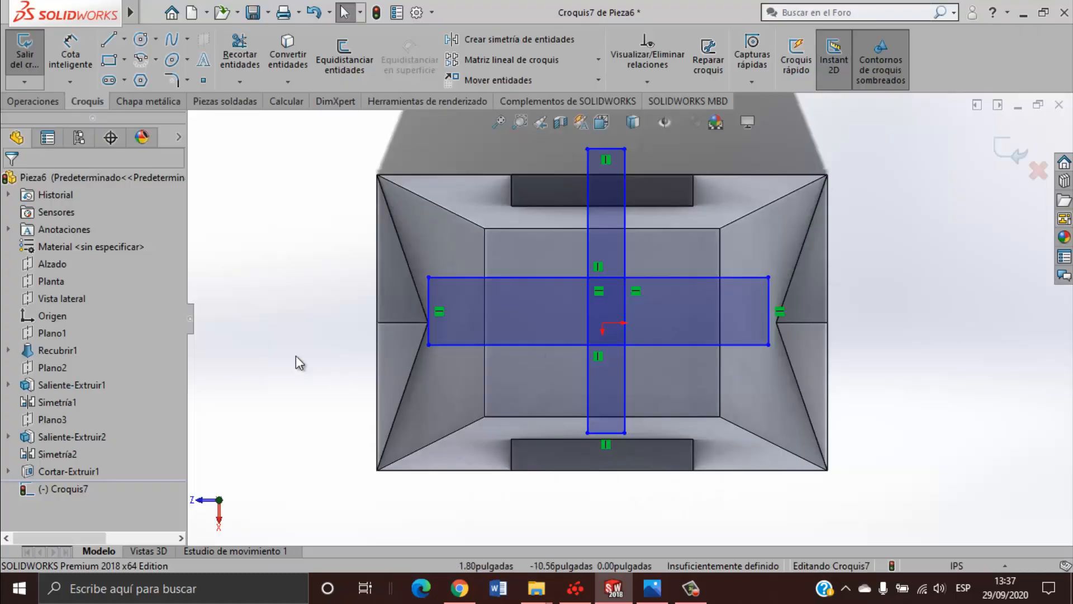
Dimension the vertical rectangle's left side 3 in from the top face's left edge.
left_click(74, 72)
left_click(485, 259)
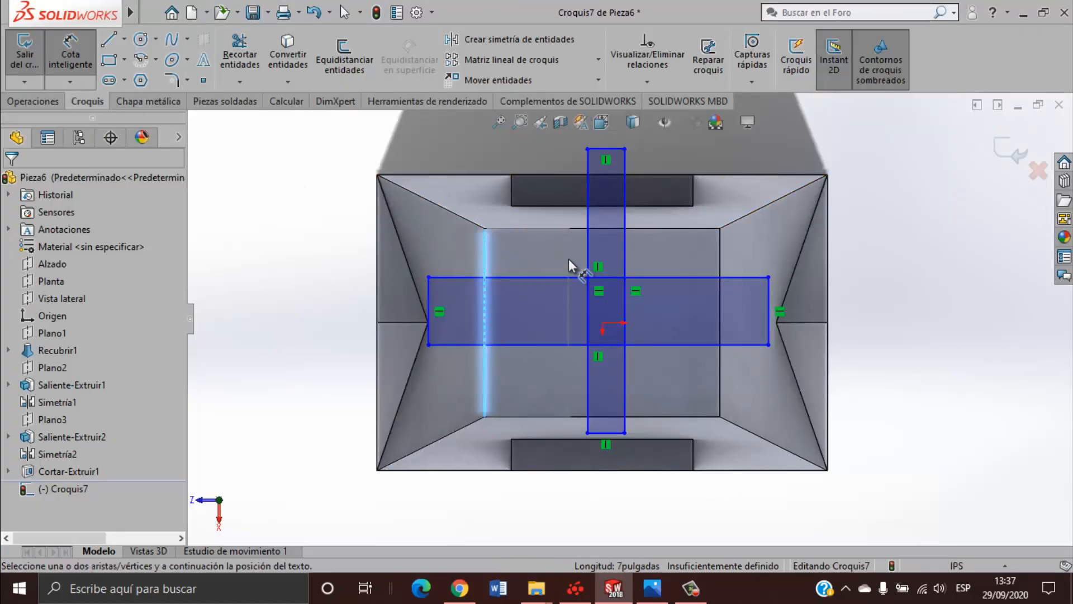
left_click(587, 256)
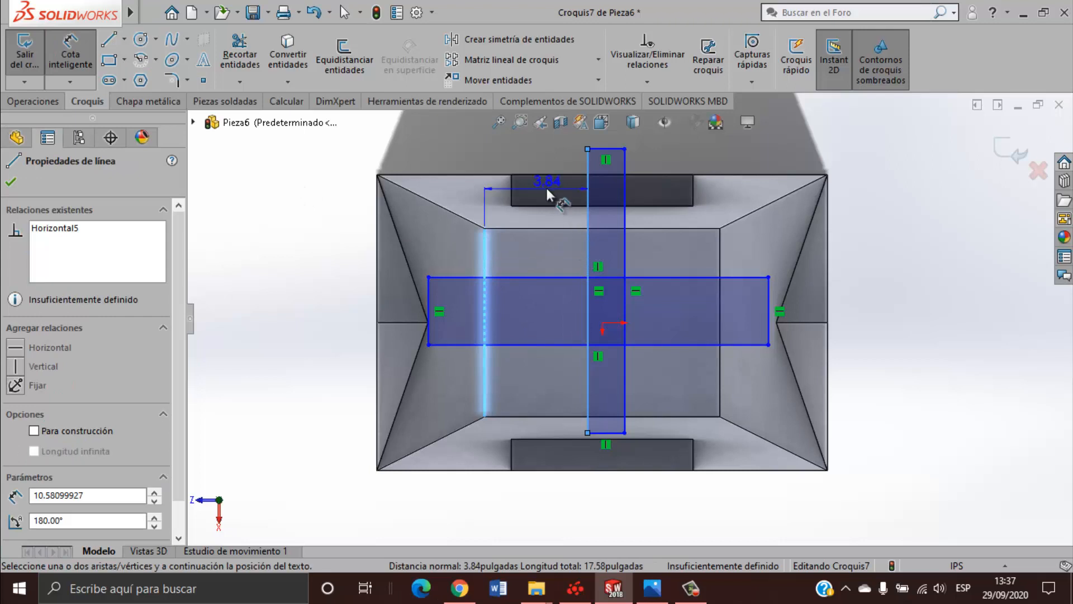
left_click(528, 160)
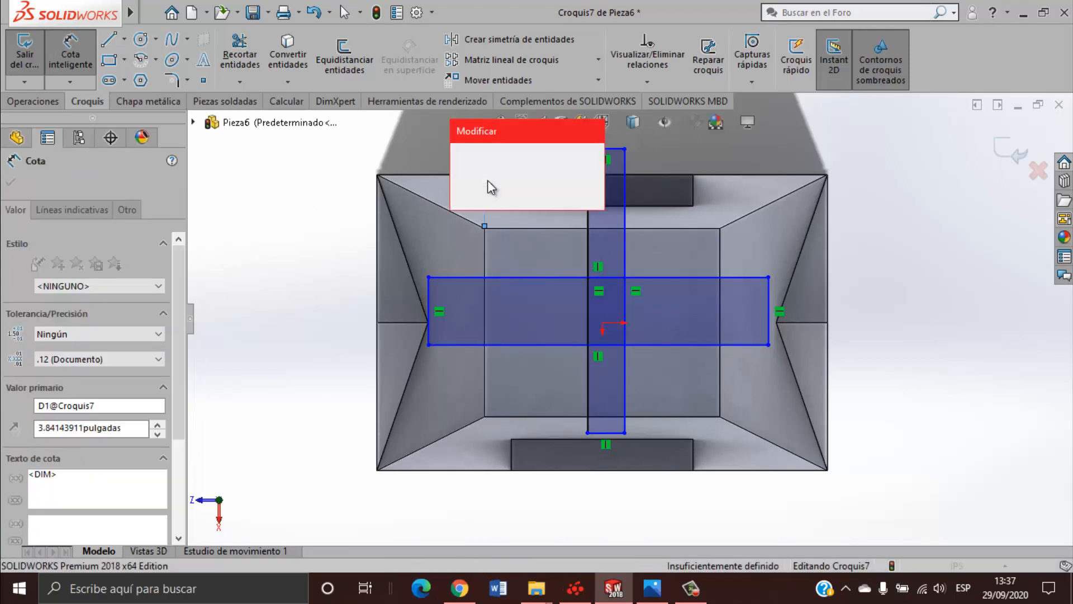
type("3")
key("Return")
left_click(973, 327)
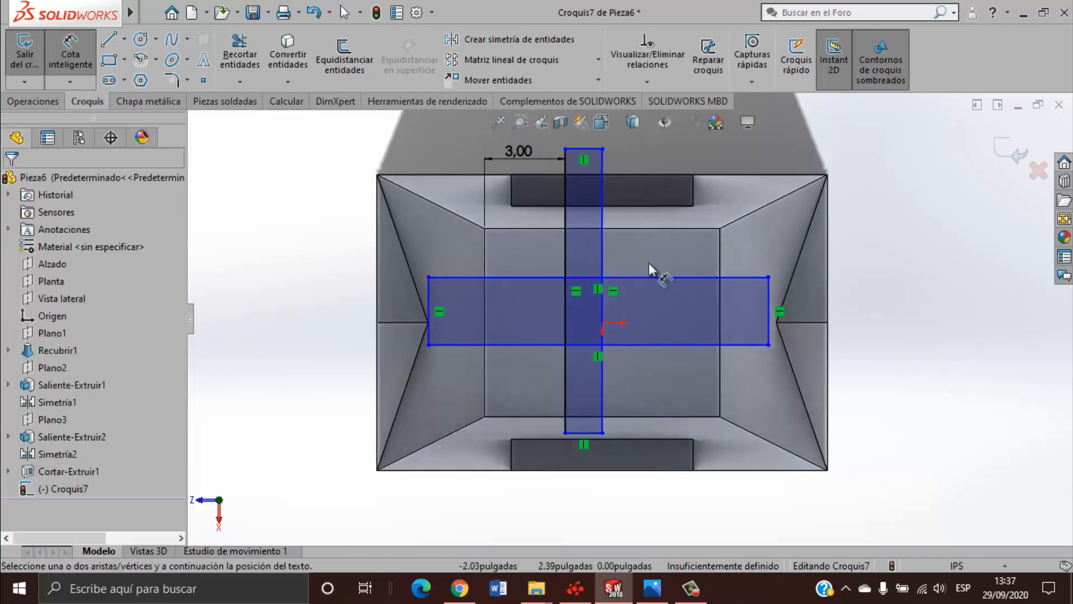
Dimension the vertical rectangle's right side 3 in from the top face's right edge.
left_click(603, 263)
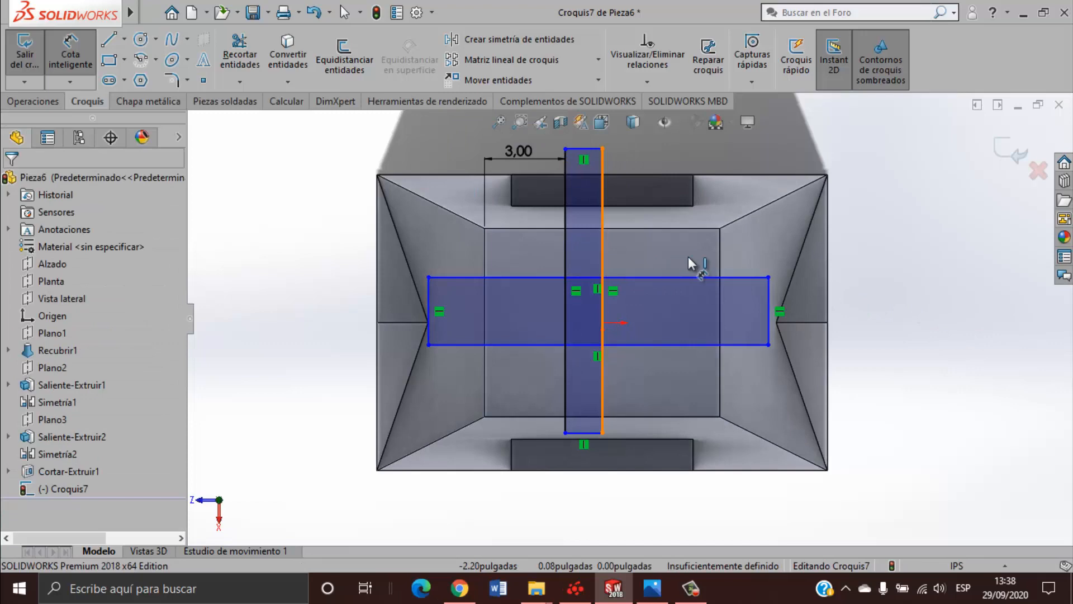
left_click(720, 263)
left_click(665, 167)
type("3")
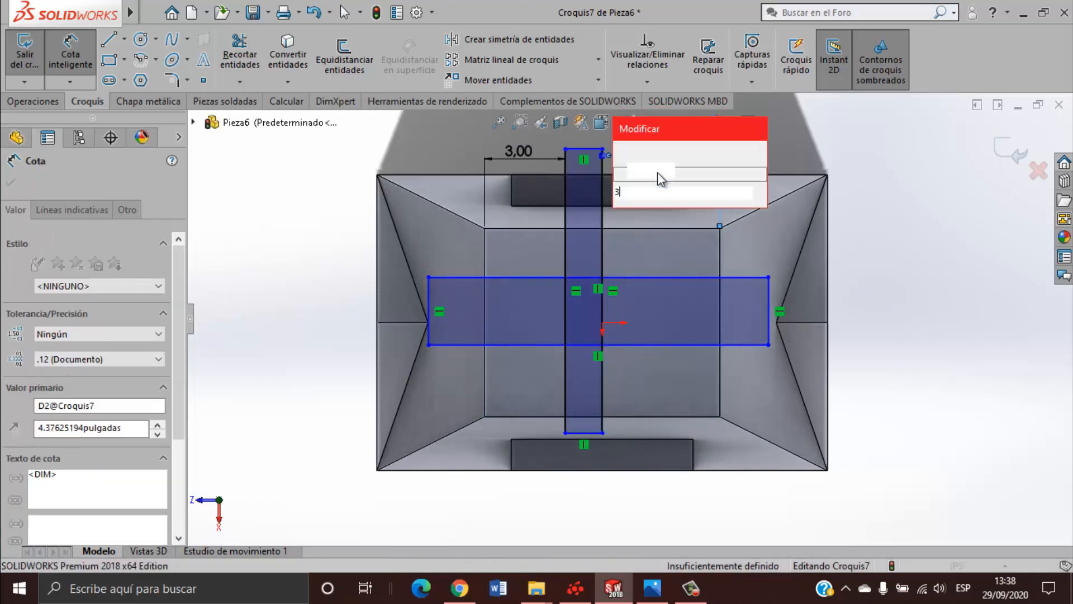
key("Return")
Consult the reference drawing and dimension the horizontal rectangle's upper side 1.7 in from the top face's upper edge.
left_click(653, 588)
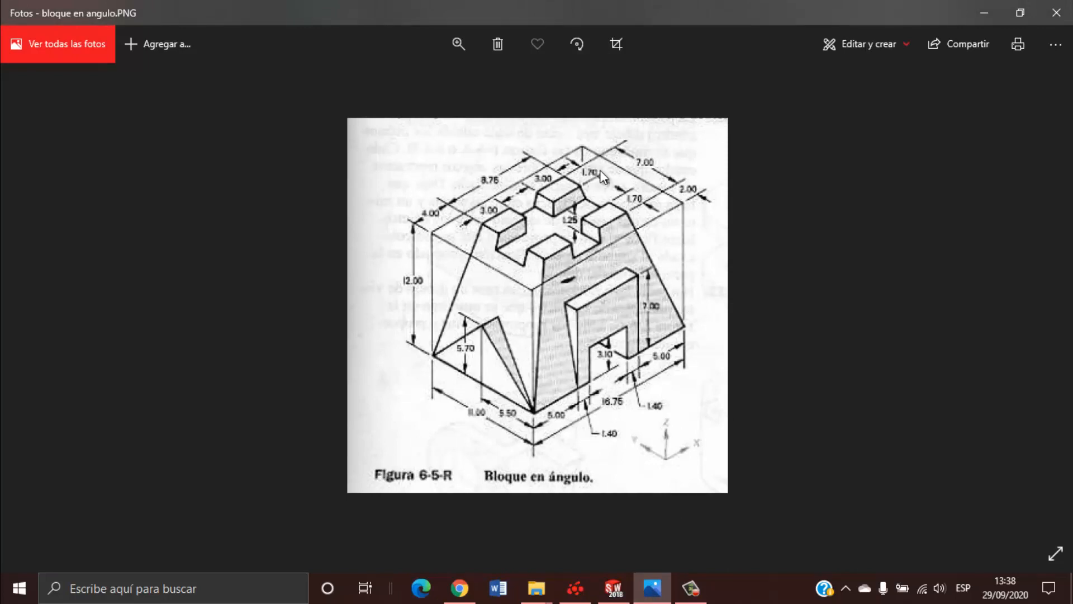
left_click(614, 588)
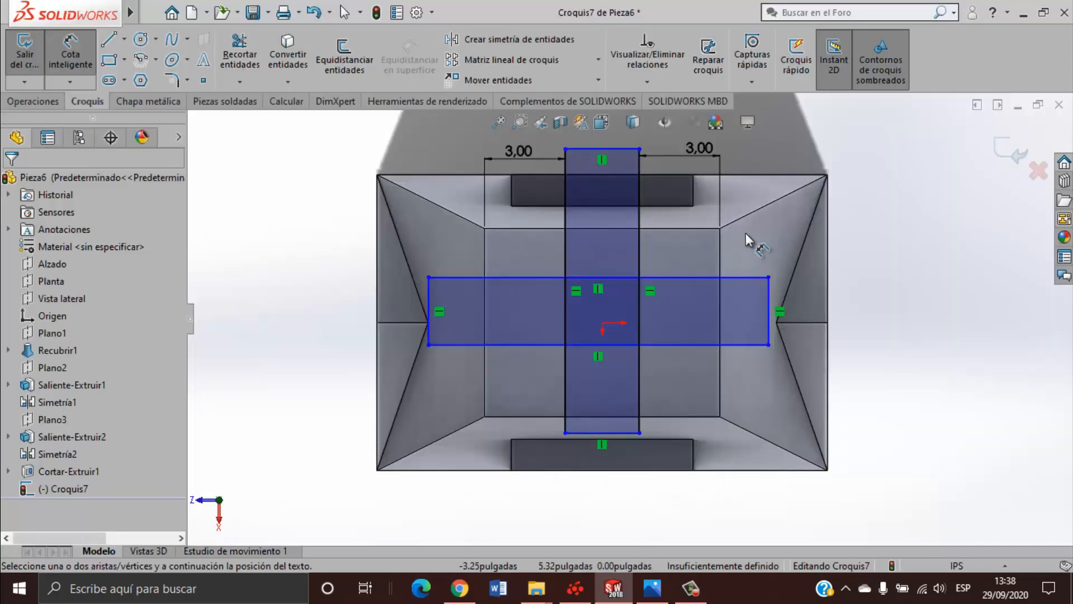
left_click(700, 229)
left_click(702, 274)
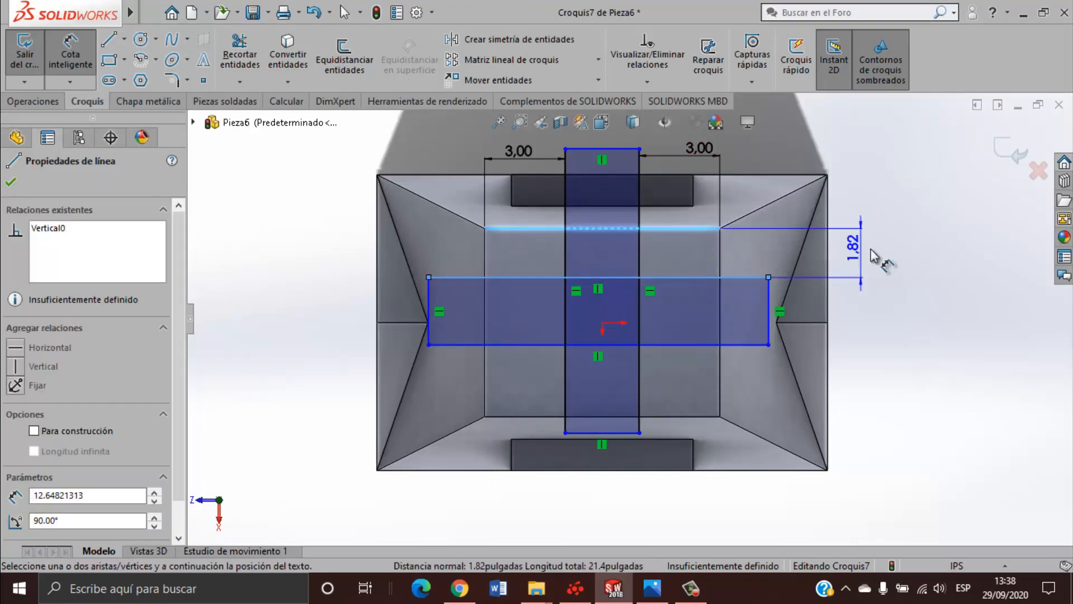
left_click(867, 280)
type("1,7")
key("Return")
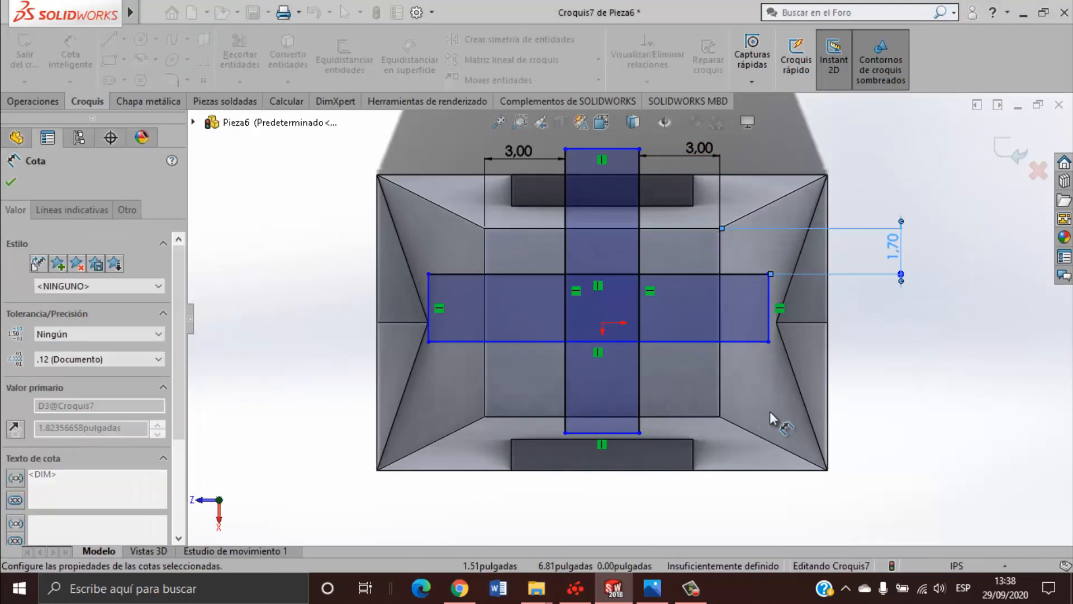
Dimension the horizontal rectangle's lower side 1.7 in from the top face's lower edge.
left_click(702, 342)
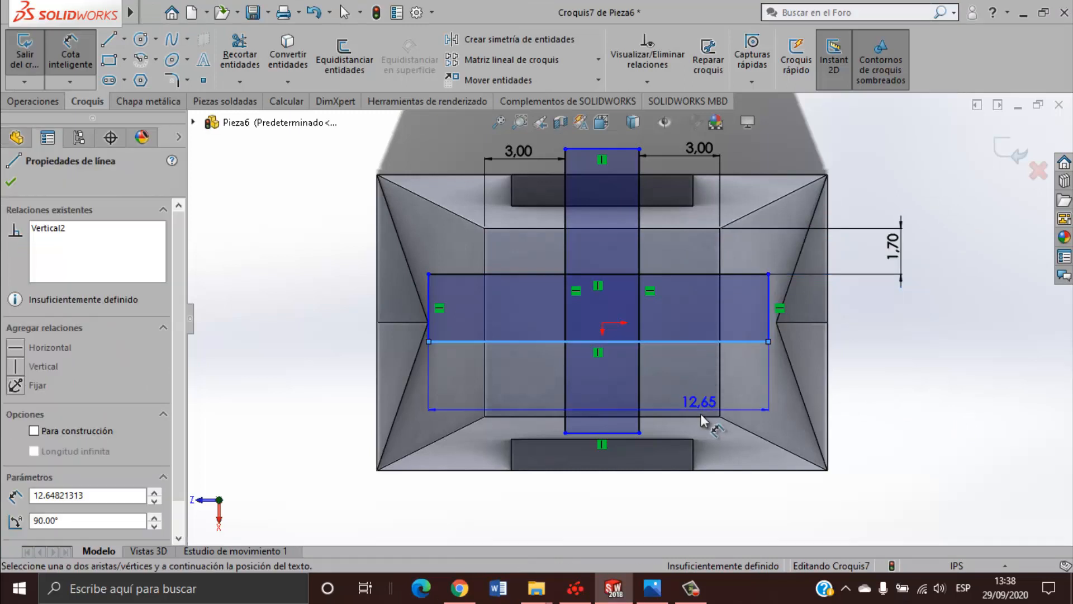
left_click(701, 416)
left_click(872, 380)
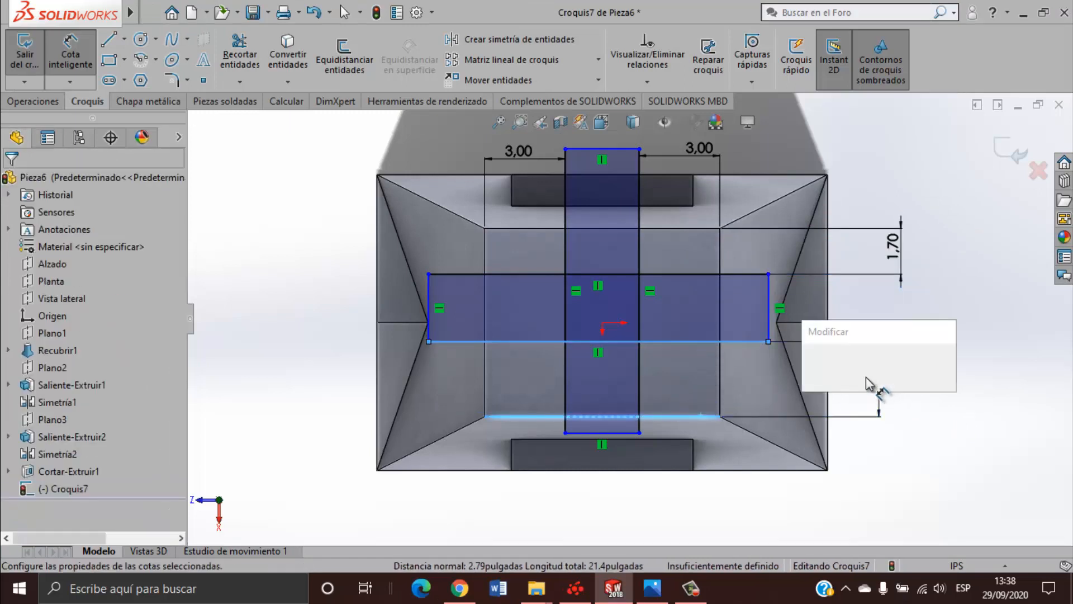
type("1.7")
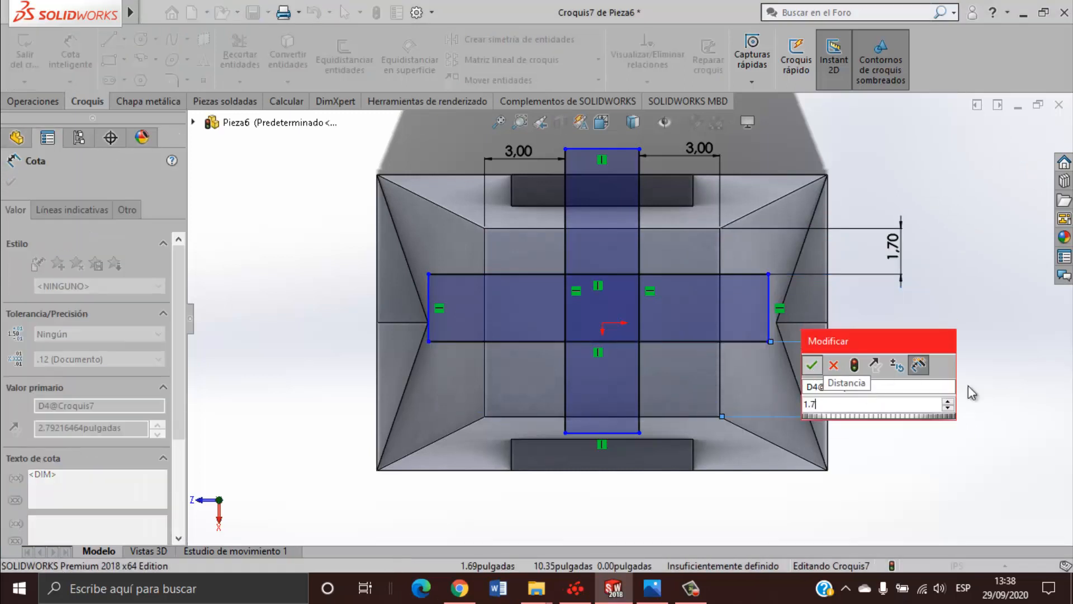
key("Return")
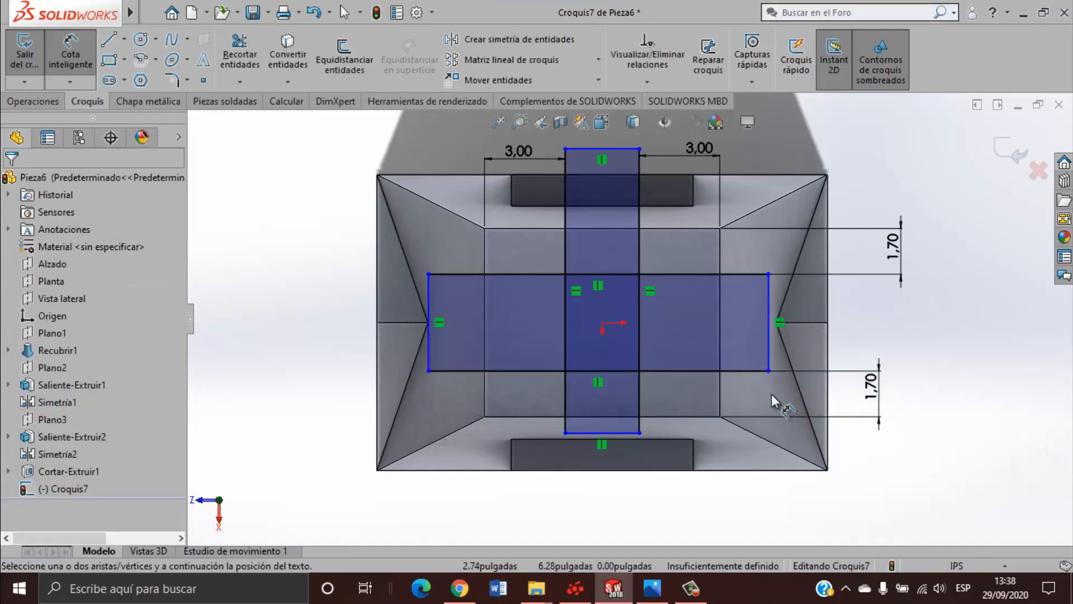
In the isometric view, stretch the doorway-side end of the 2.75 in wide slot rectangle farther outward beyond the top face.
scroll(771, 395, "up", 1)
middle_click_drag(768, 397, 805, 269)
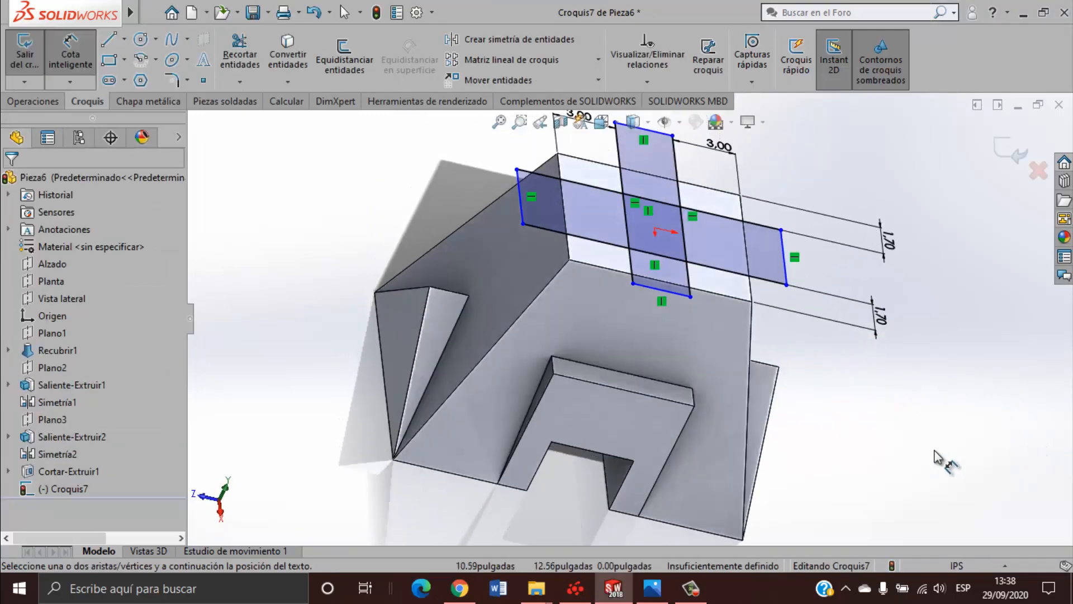
key("ctrl+7")
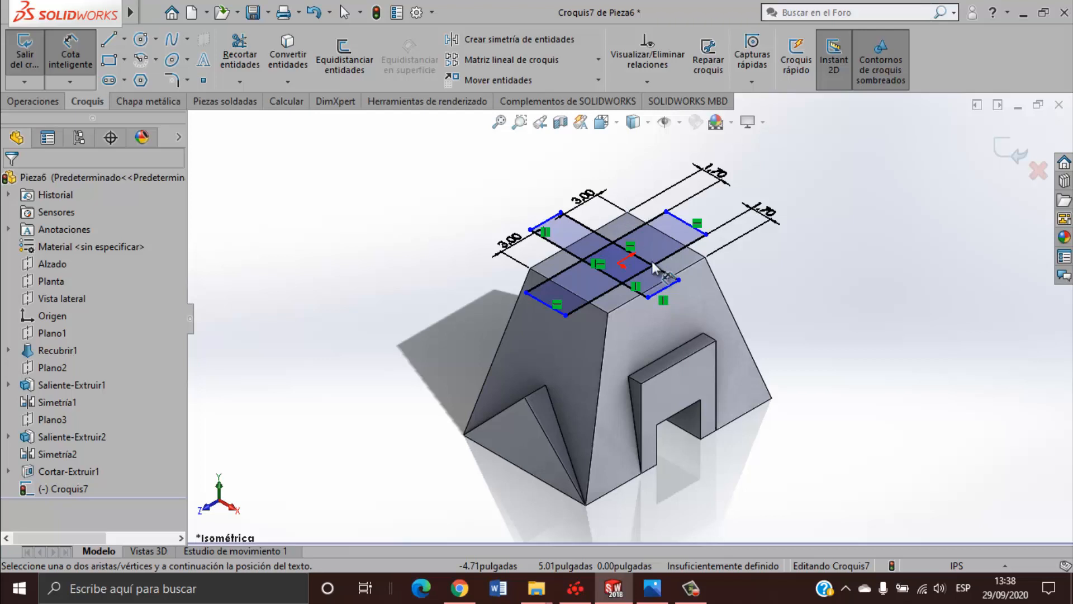
scroll(652, 260, "down", 3)
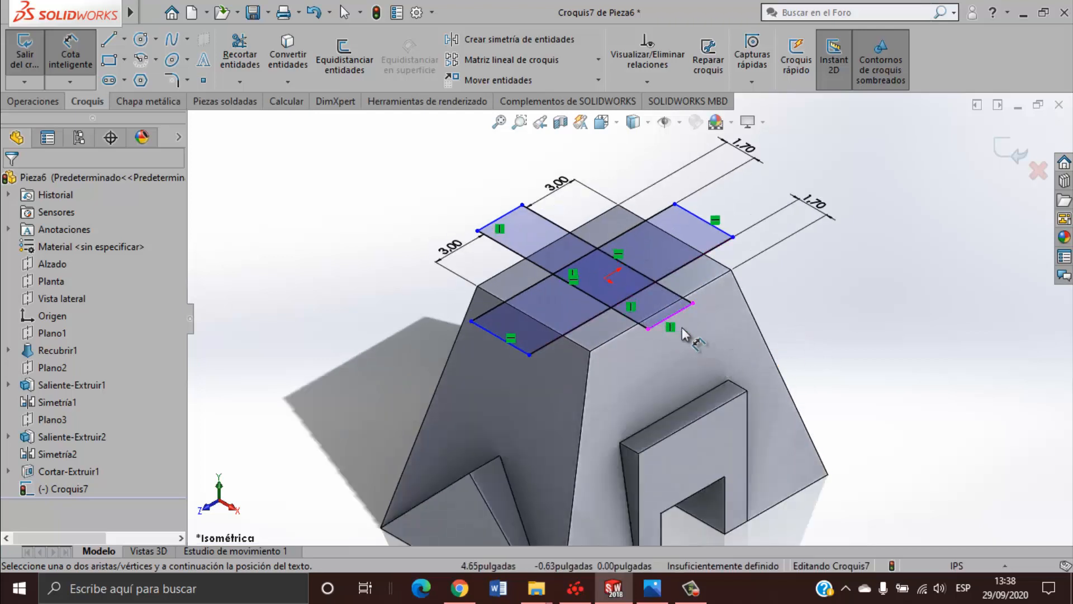
key("Escape")
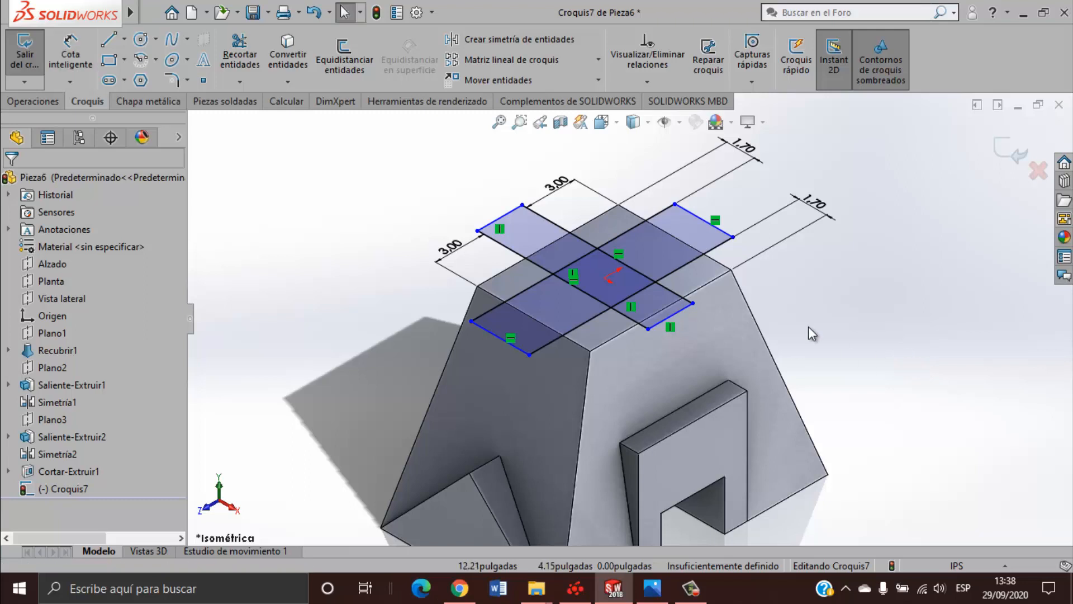
left_click(681, 314)
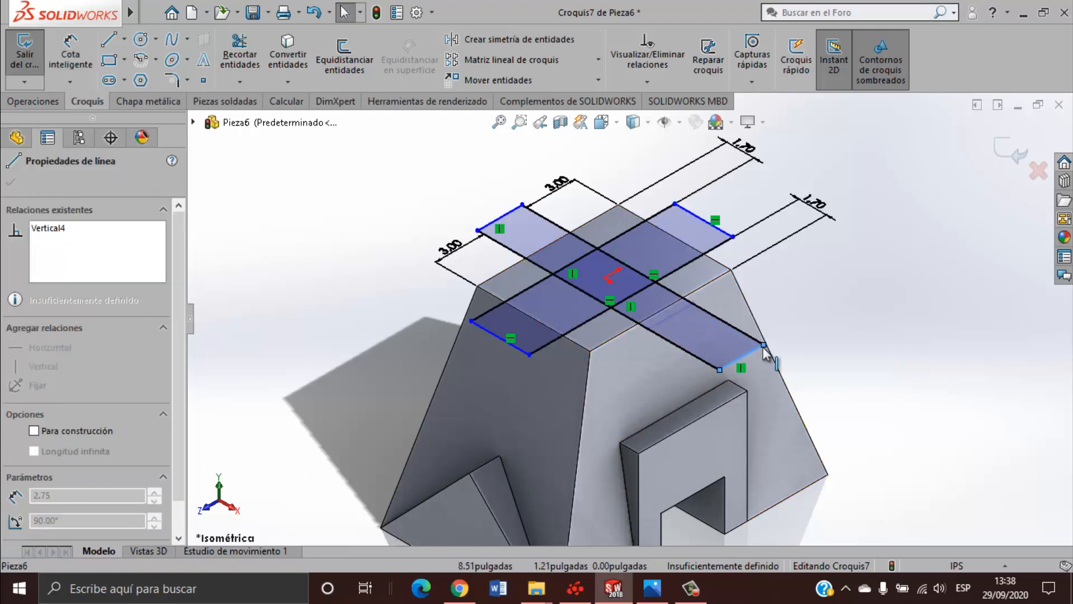
mouse_move(674, 312)
left_mouse_down()
mouse_move(827, 386)
mouse_move(781, 373)
mouse_move(812, 391)
mouse_move(777, 370)
left_mouse_up()
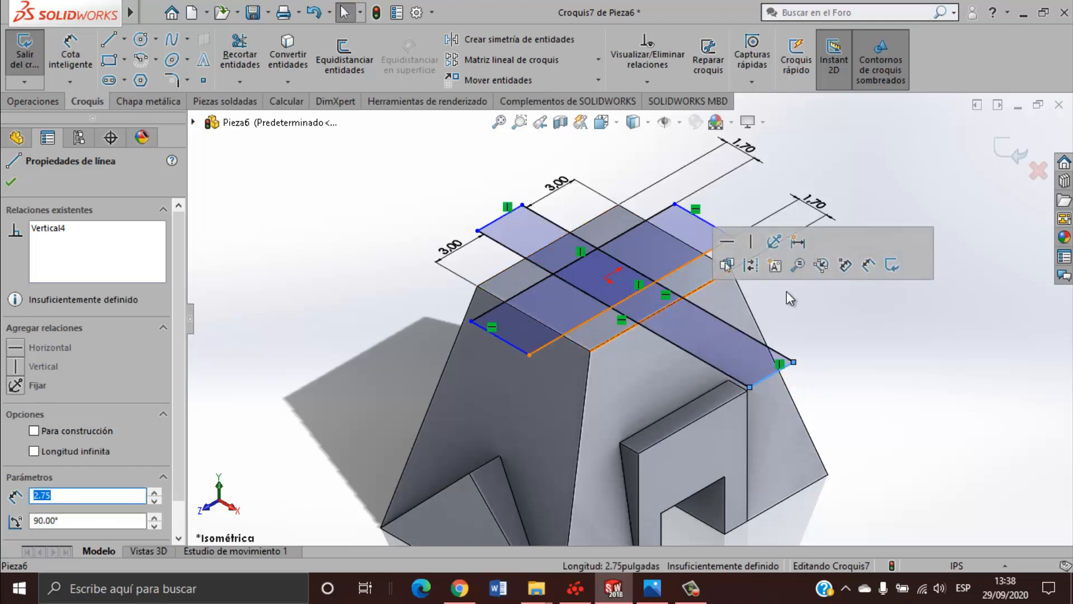
left_click(863, 357)
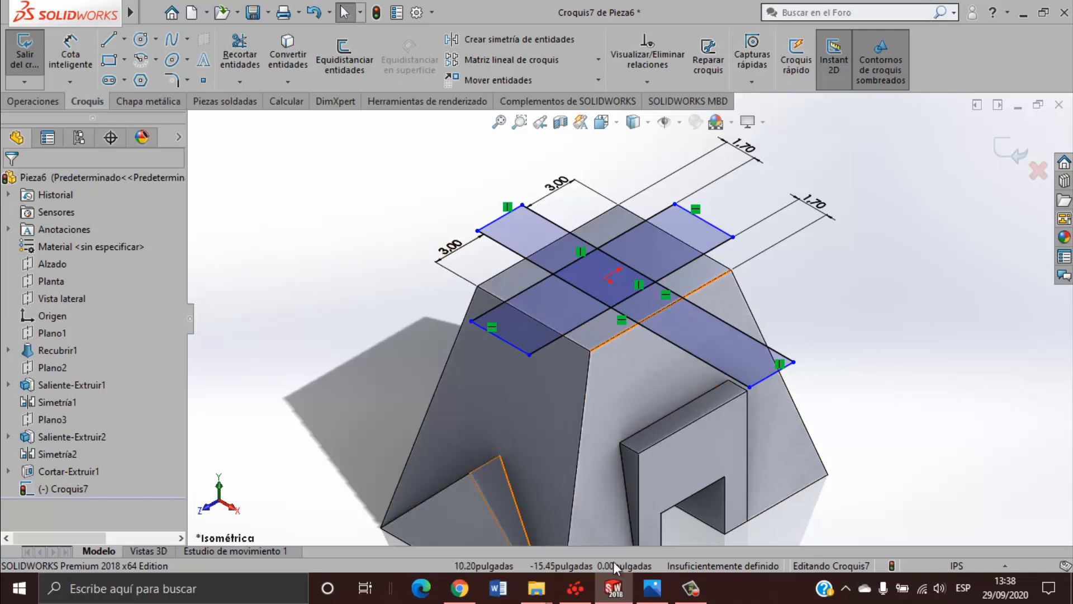
Check the battlement depth in the reference drawing and start an Extruded Cut from the sketch, selecting the regions of the crossing slot rectangles as contours.
left_click(652, 588)
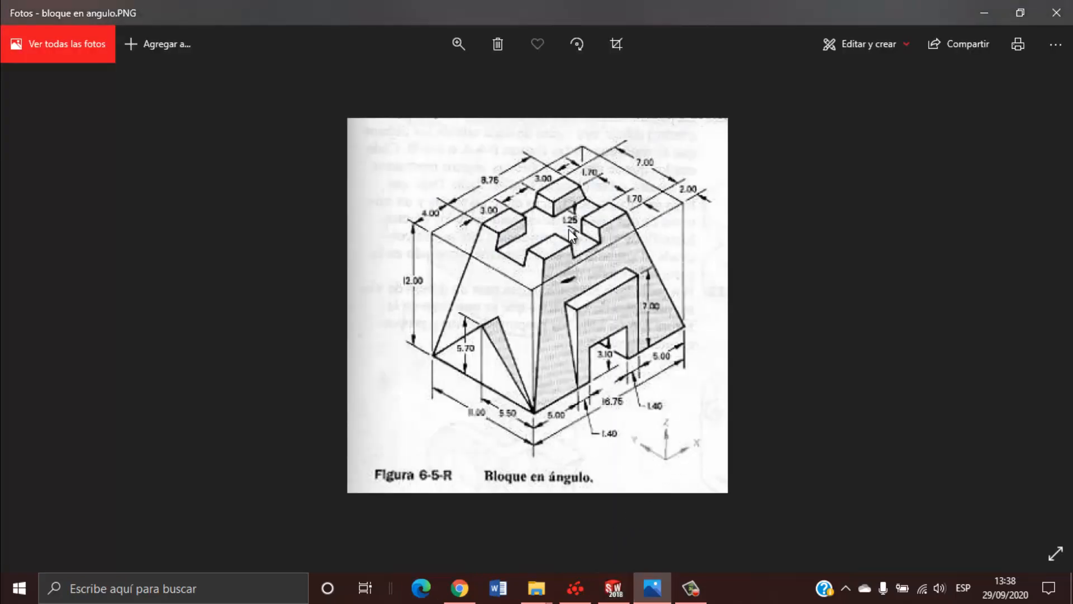
left_click(660, 594)
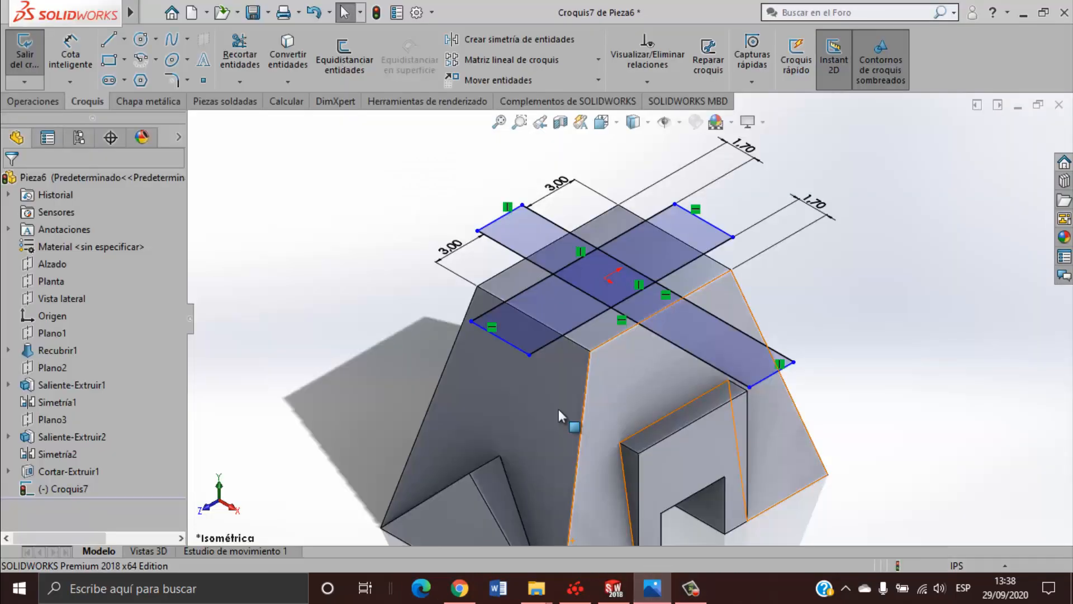
left_click(47, 100)
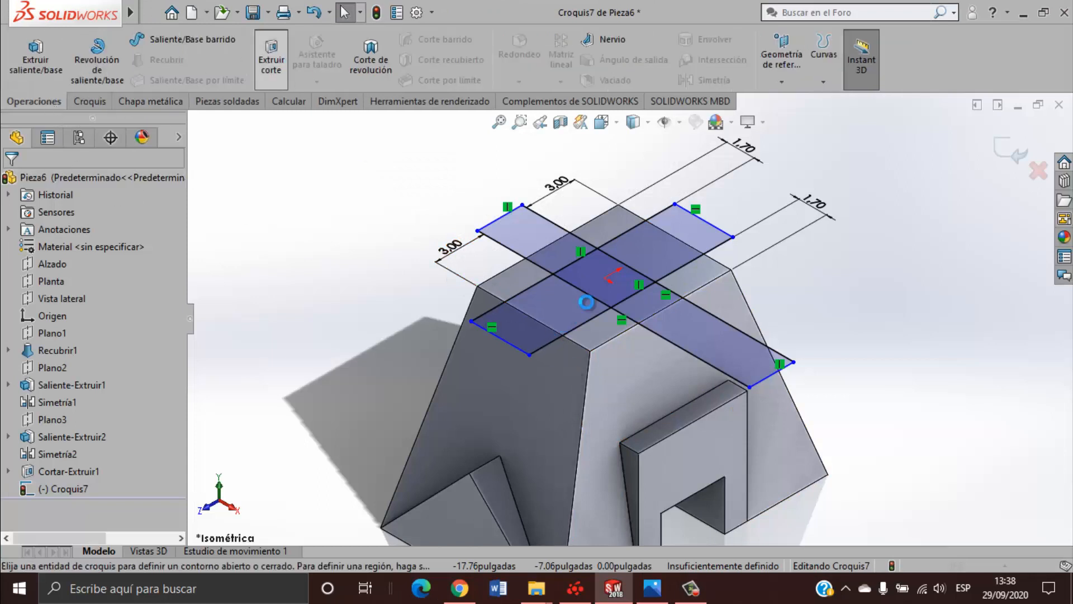
left_click(519, 250)
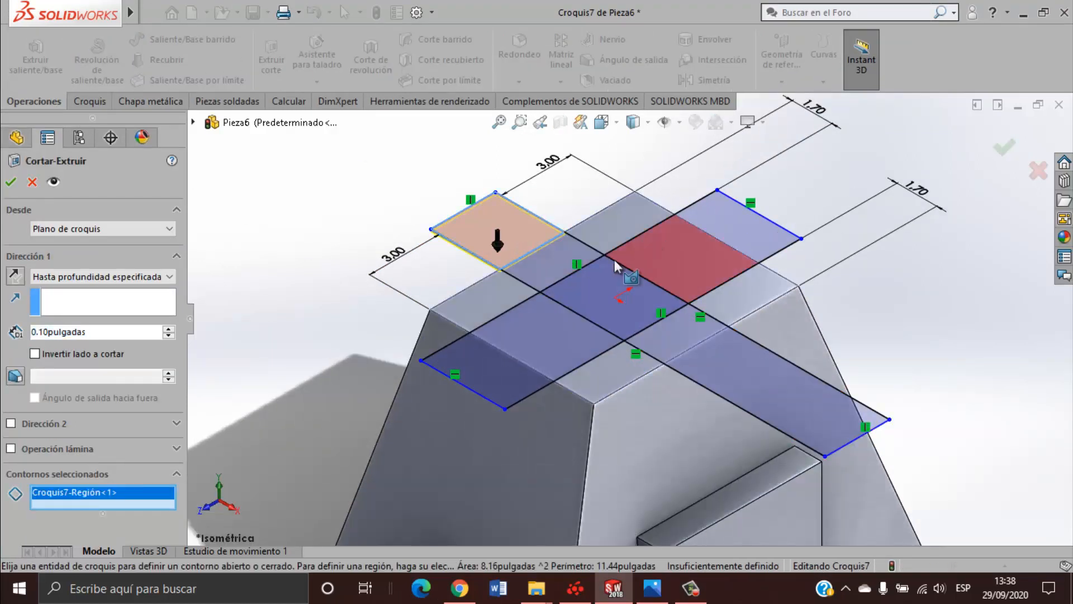
left_click(567, 263)
left_click(693, 258)
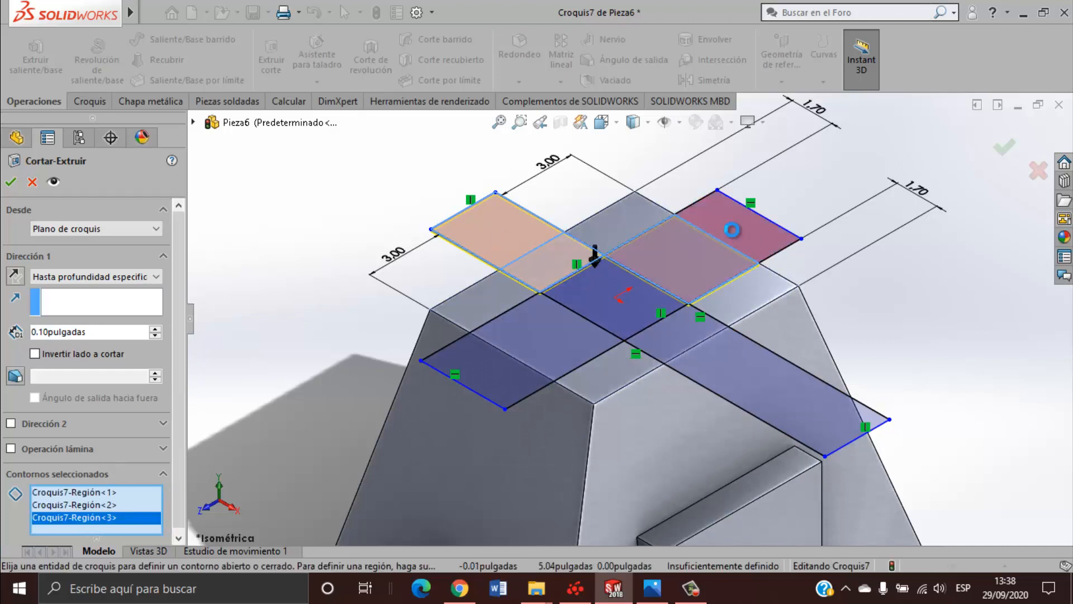
left_click(737, 225)
left_click(628, 316)
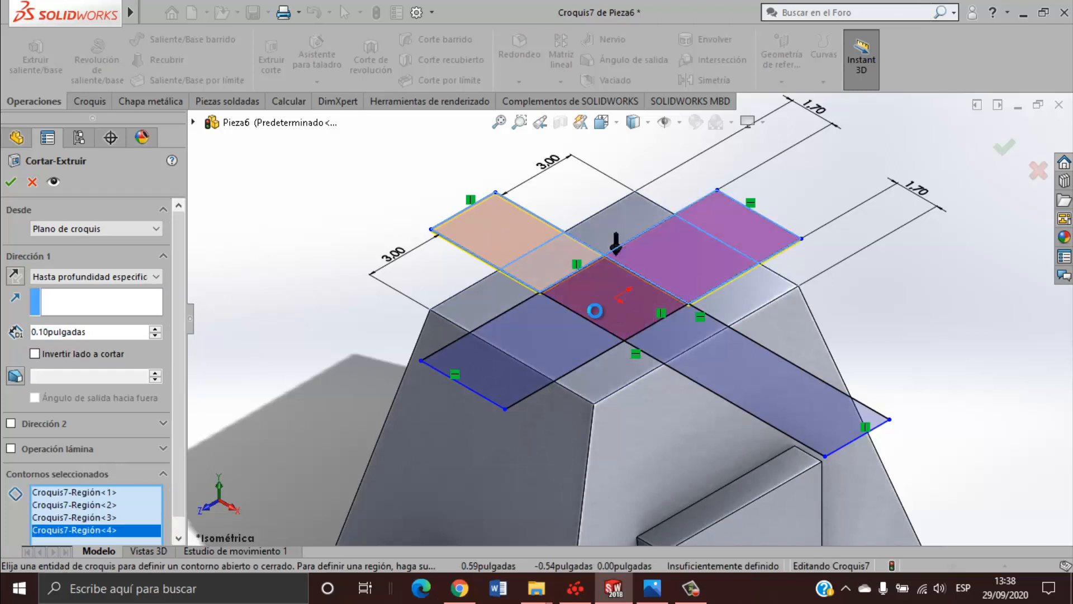
Cut all the regions of the crossing-rectangles sketch 1.75 inches deep into the block's top.
left_click(494, 391)
left_click(746, 383)
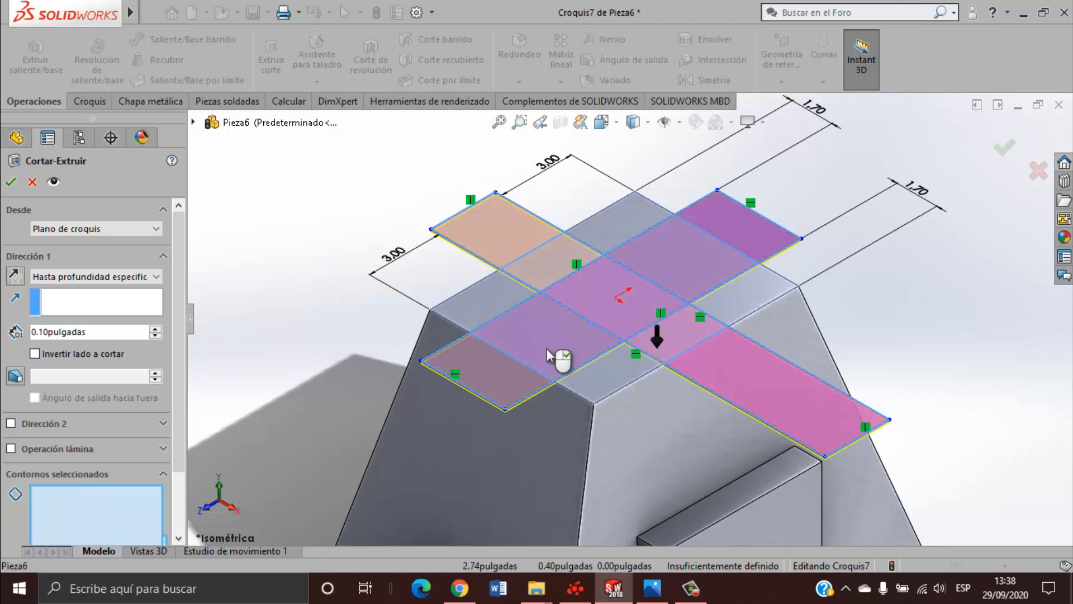
left_click(657, 337)
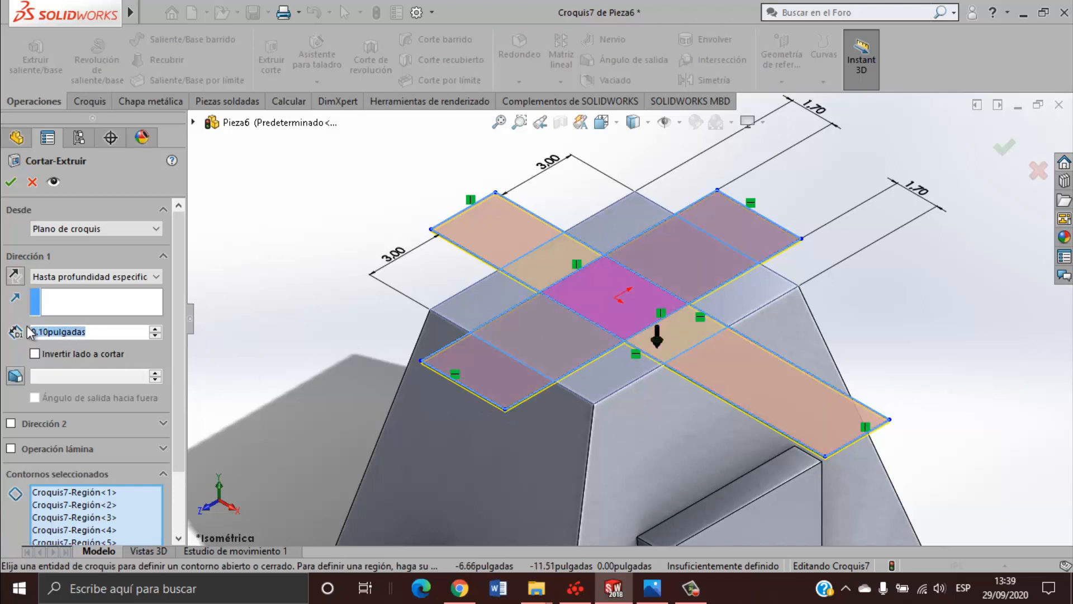
type("1.75")
key("Return")
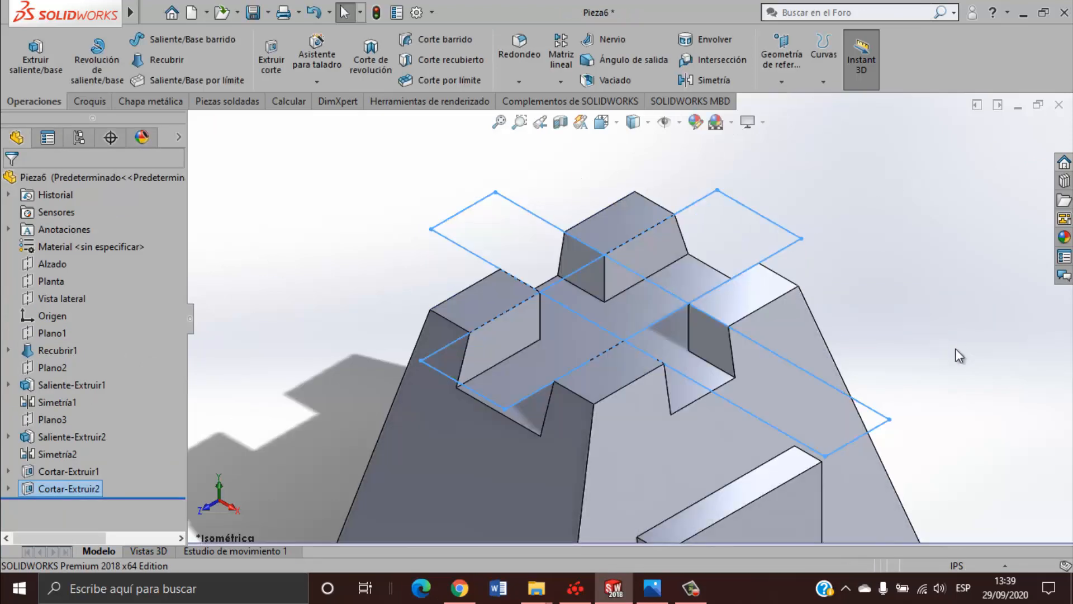
scroll(900, 418, "up", 2)
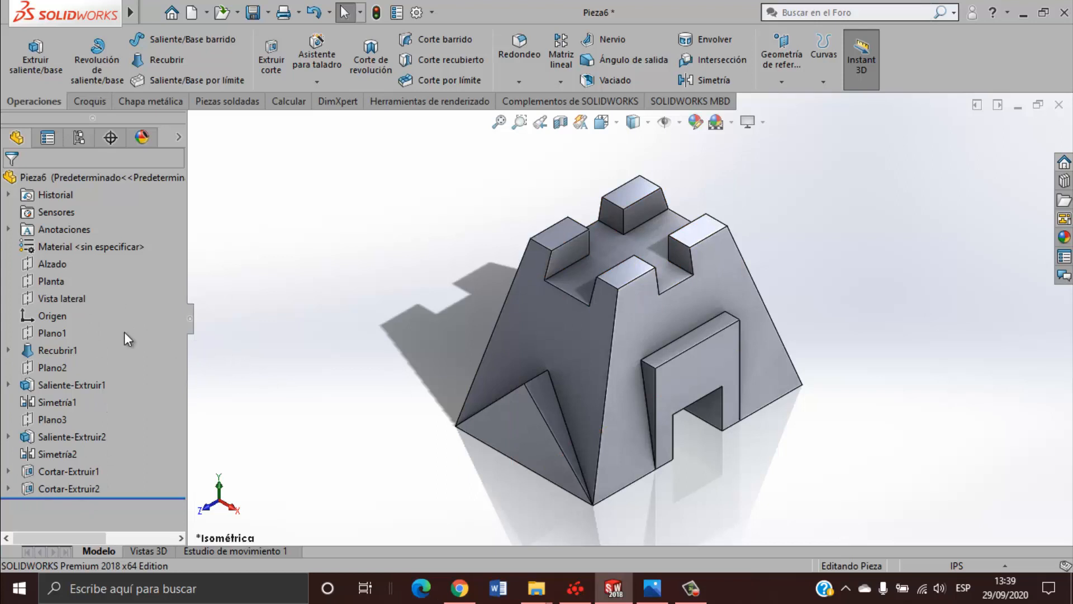
Try to group Plano1, Plano2 and Plano3 into a new folder.
left_click(54, 333)
left_click(63, 368, "ctrl")
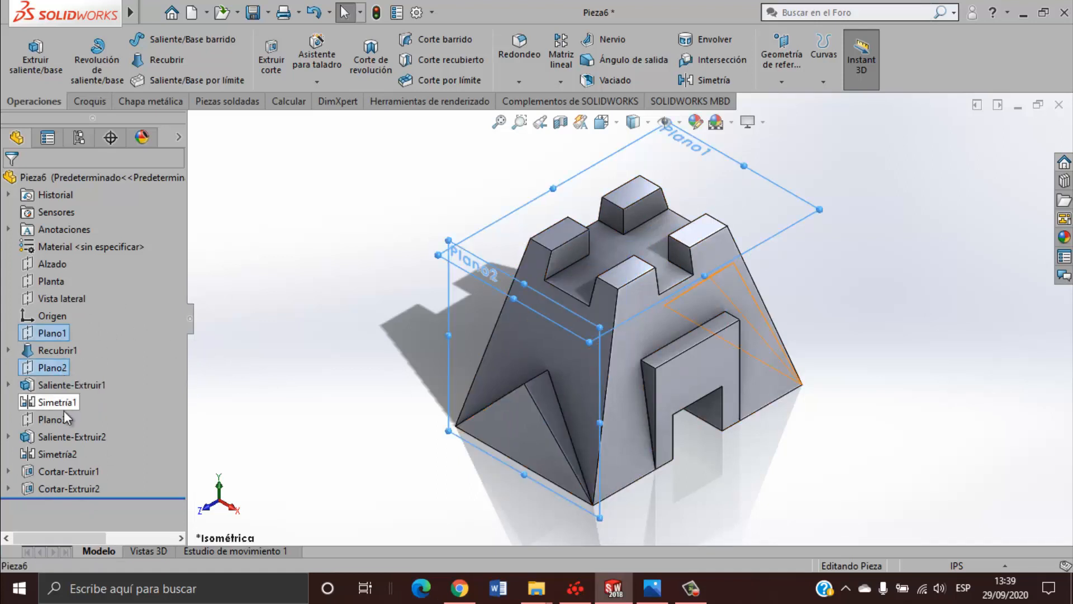
left_click(63, 417, "ctrl")
right_click(64, 418)
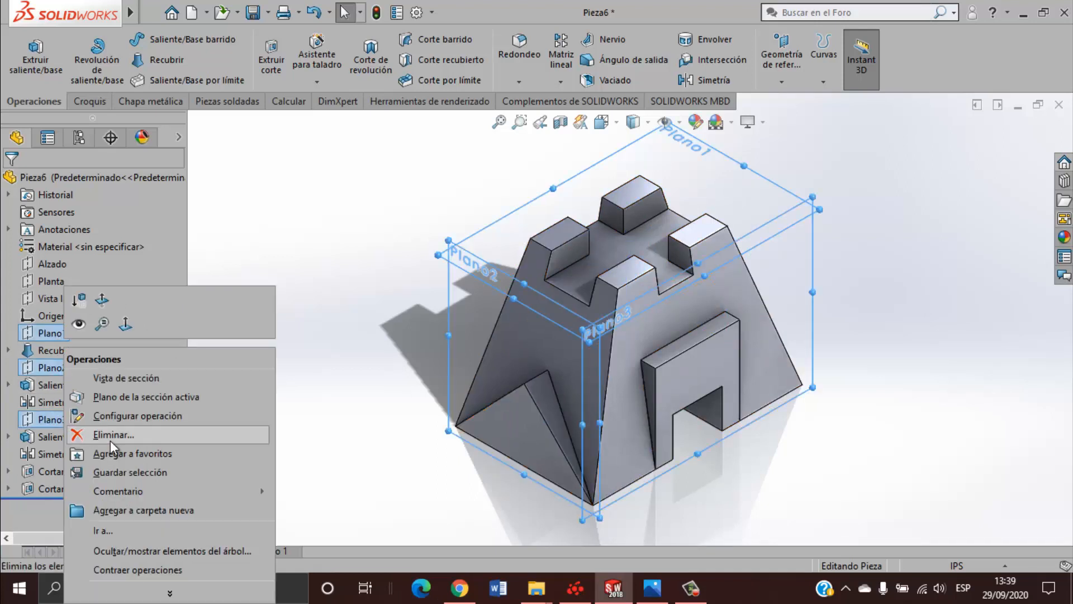
left_click(156, 509)
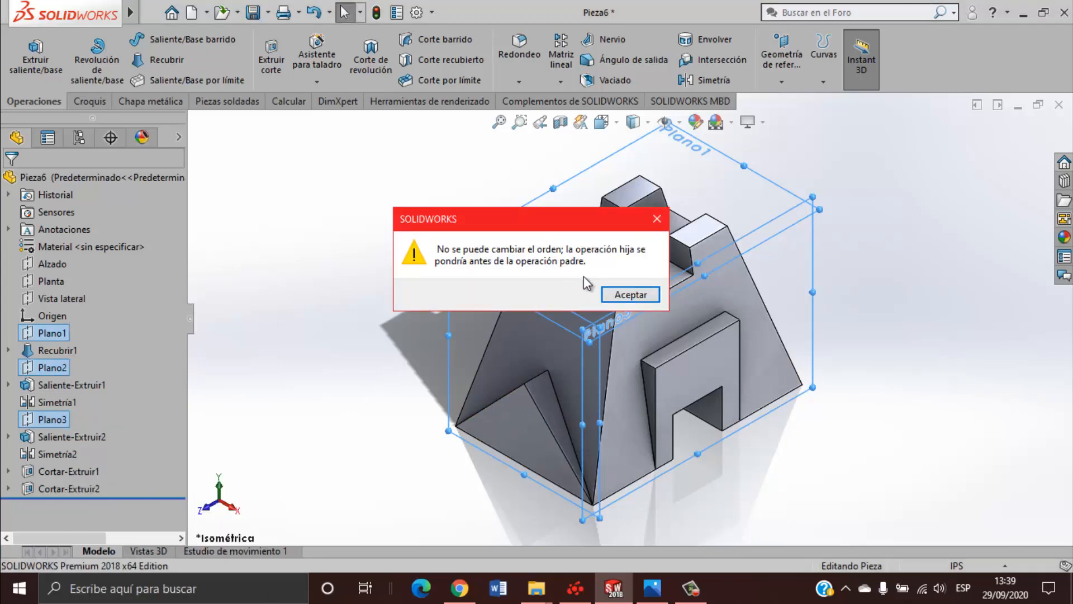
left_click(622, 296)
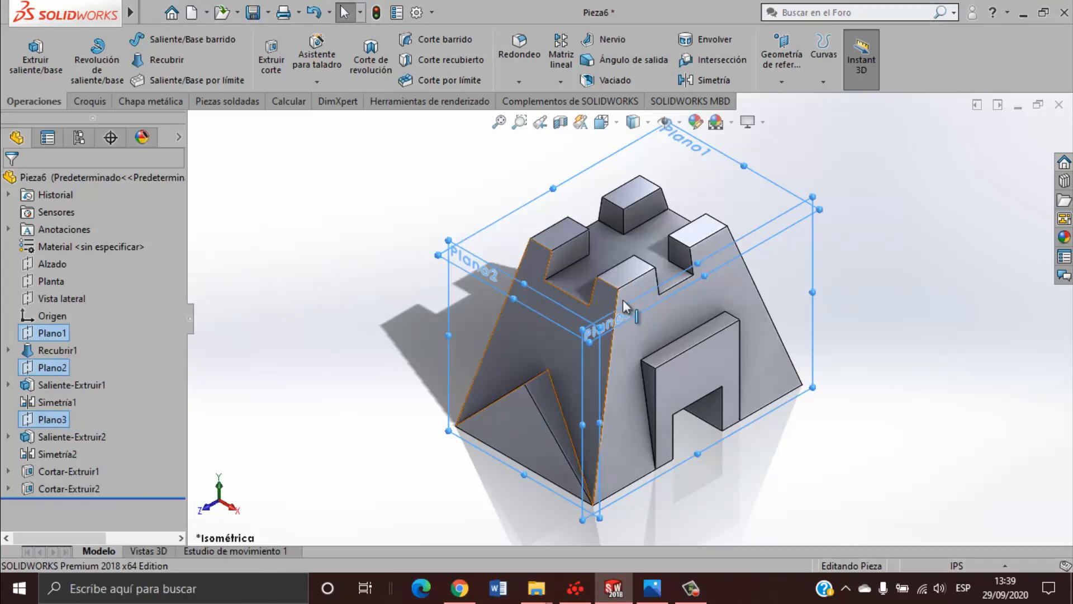
left_click(311, 388)
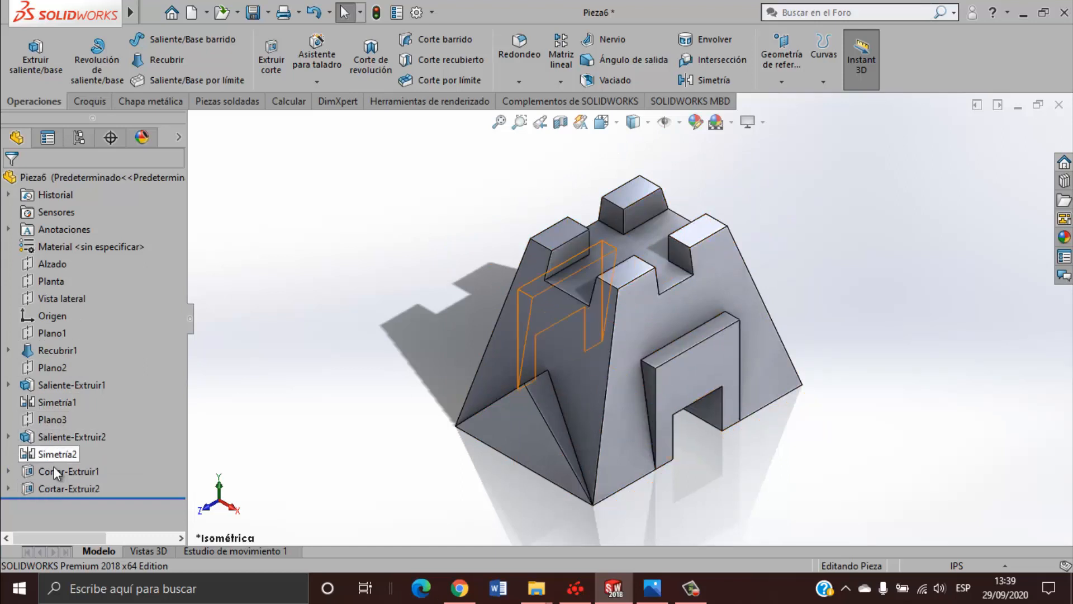
Compare the finished block with the reference image bloque en angulo.PNG.
scroll(833, 324, "up", 1)
scroll(760, 298, "down", 1)
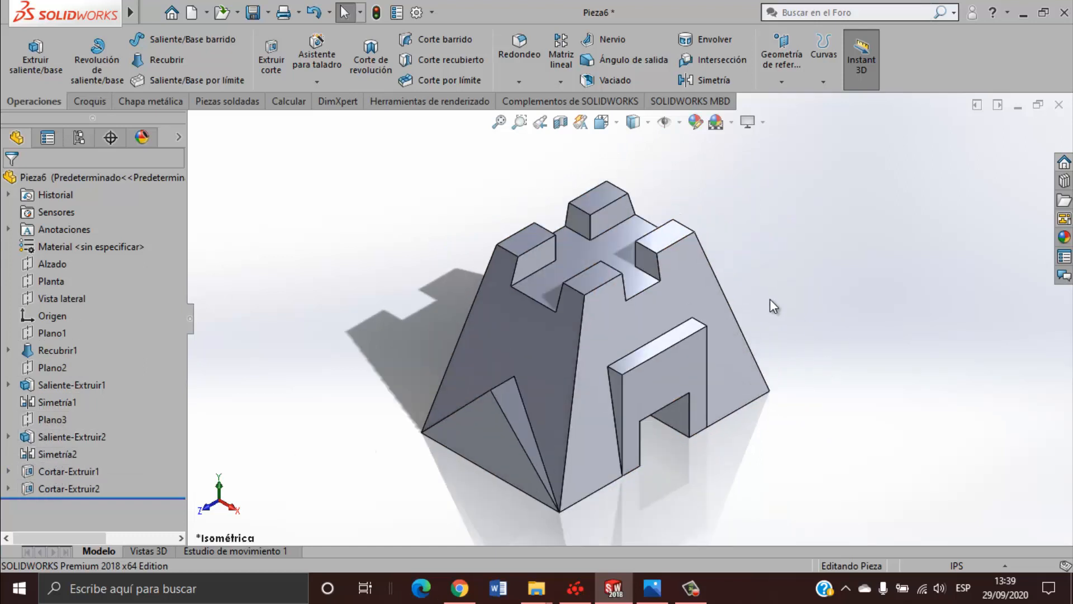
left_click(643, 599)
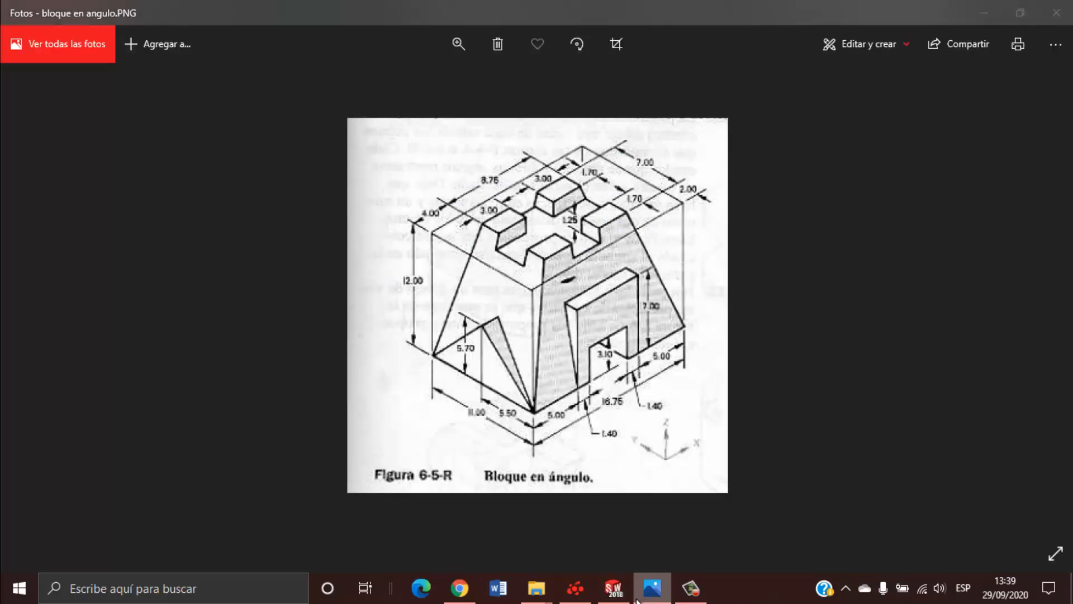
left_click(638, 600)
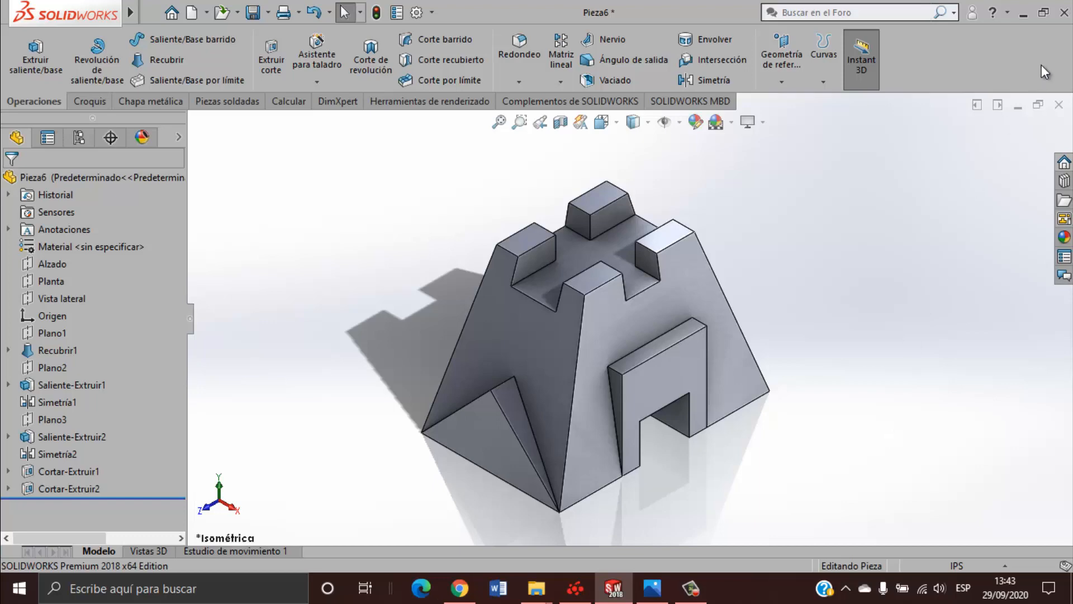
Clear the open windows off the desktop and open the HOJA NORMALIZADA drawing in SOLIDWORKS.
left_click(1031, 19)
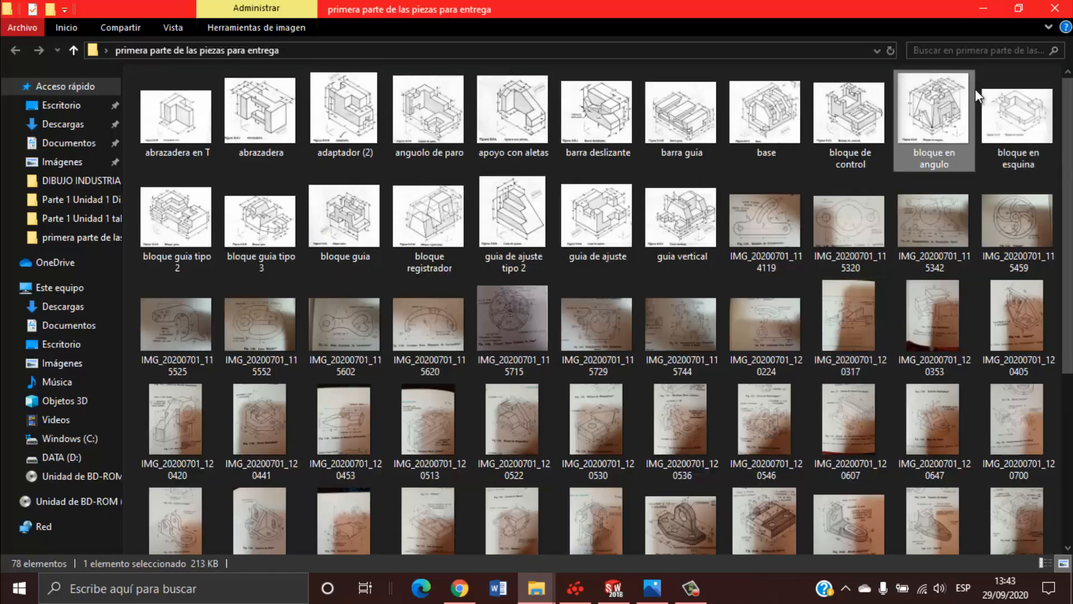
left_click(983, 8)
left_click(984, 7)
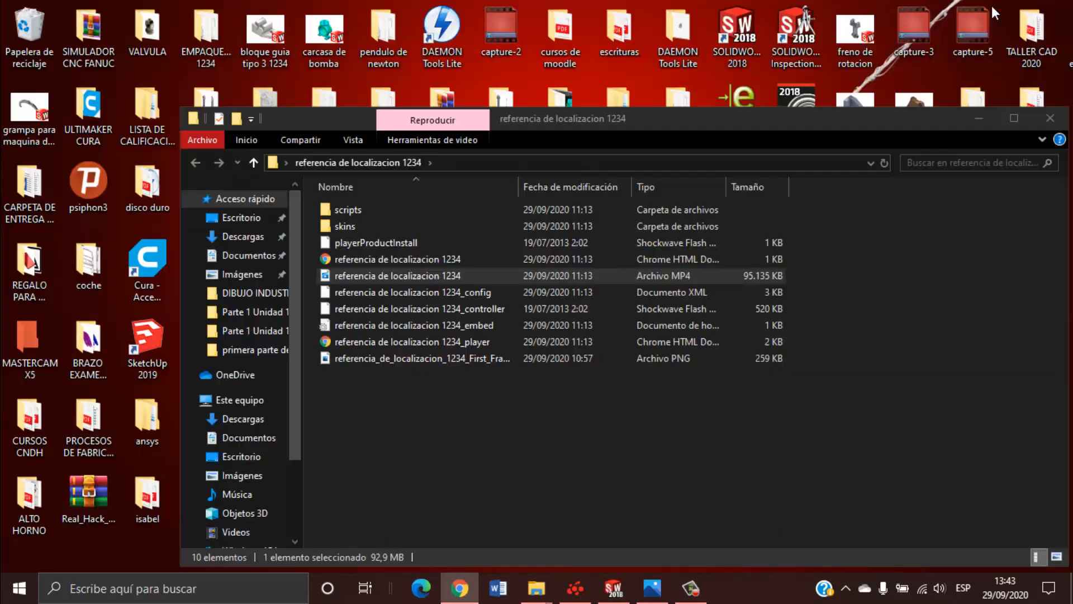
left_click(986, 118)
left_click_drag(804, 351, 847, 226)
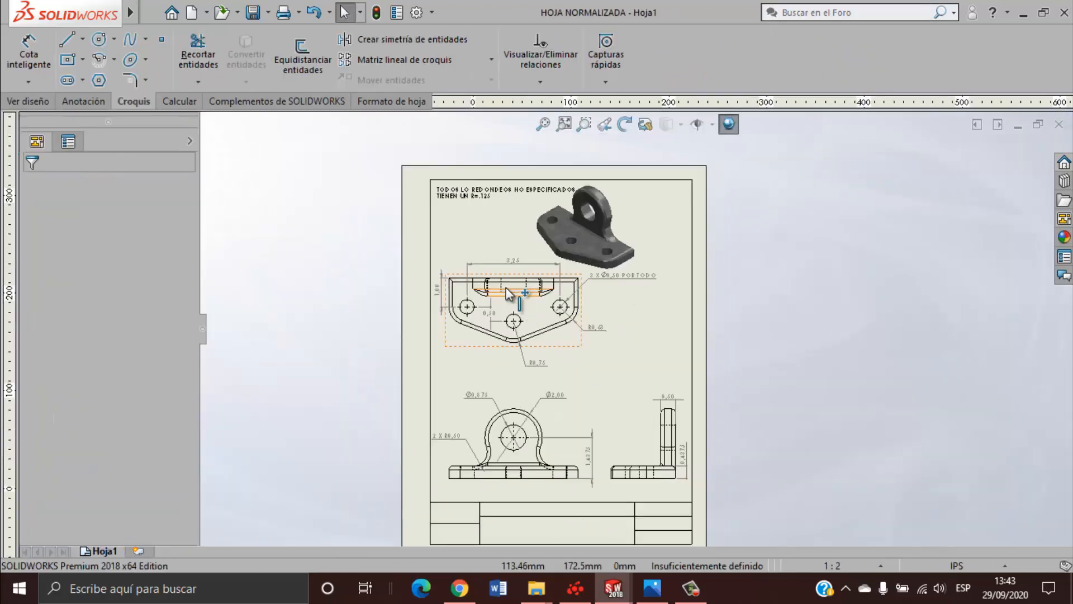
Delete all the dimensions, notes and center marks, plus the old bracket's isometric and top views, from the sheet.
left_click_drag(667, 461, 770, 494)
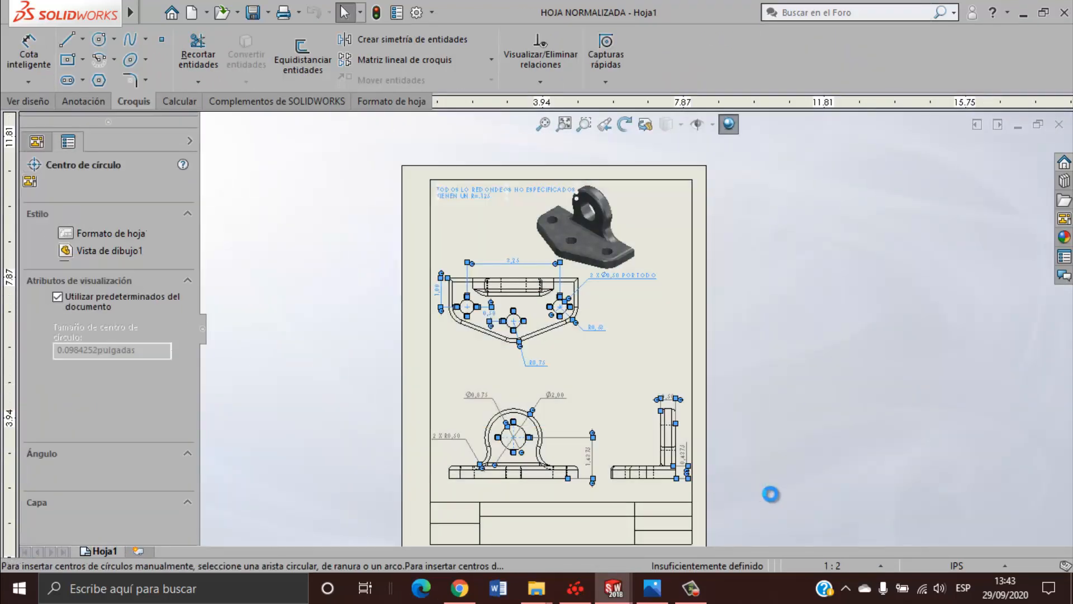
key("Delete")
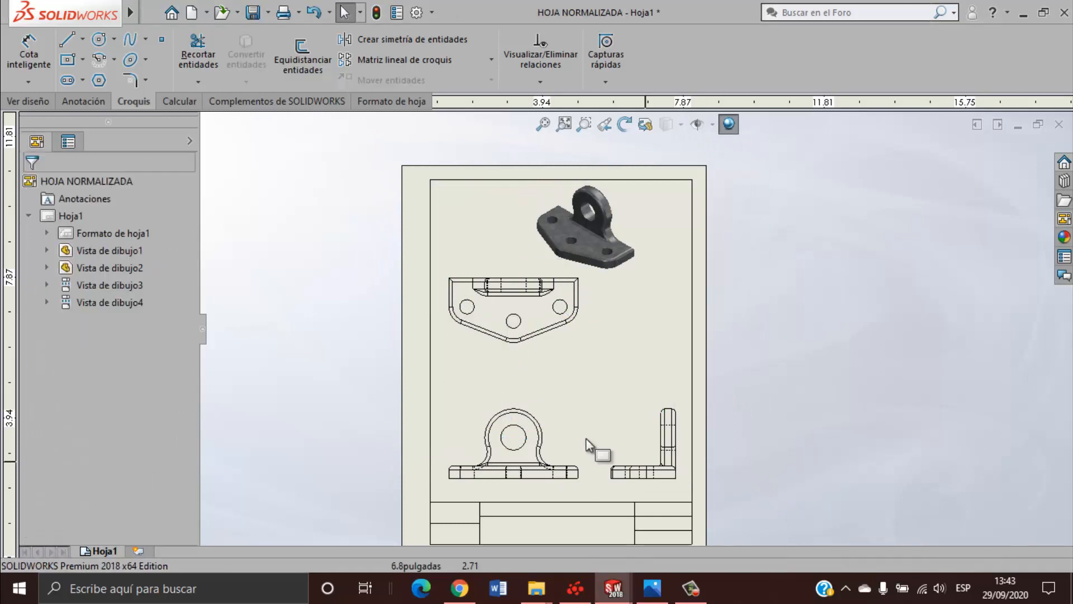
mouse_move(707, 531)
left_mouse_down()
mouse_move(724, 470)
mouse_move(730, 485)
left_mouse_up()
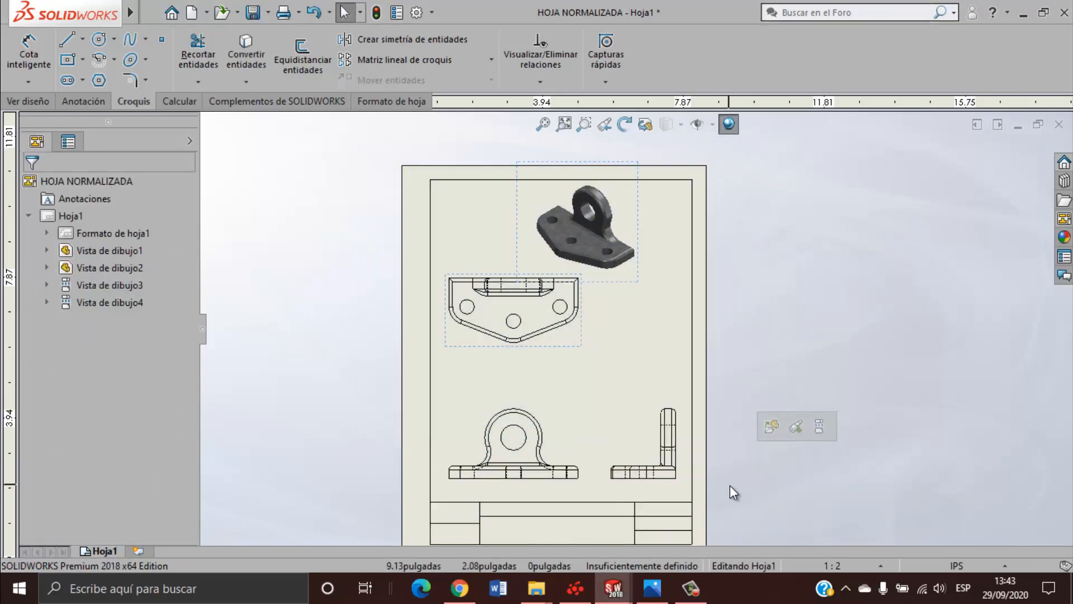
key("Delete")
key("Return")
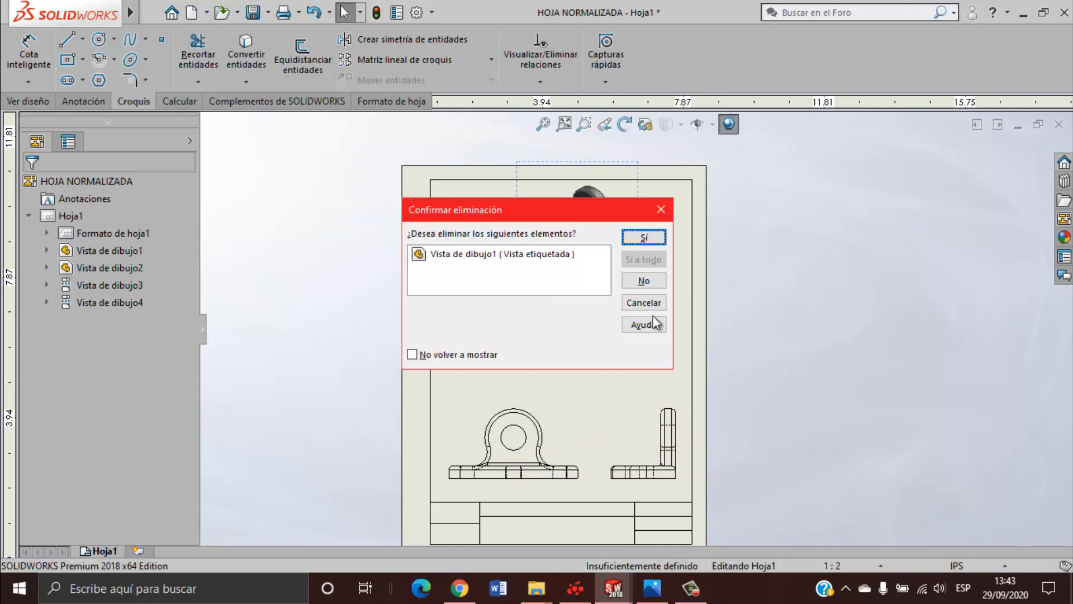
key("Return")
Delete the old bracket's remaining side and front views from the sheet.
left_click(674, 431)
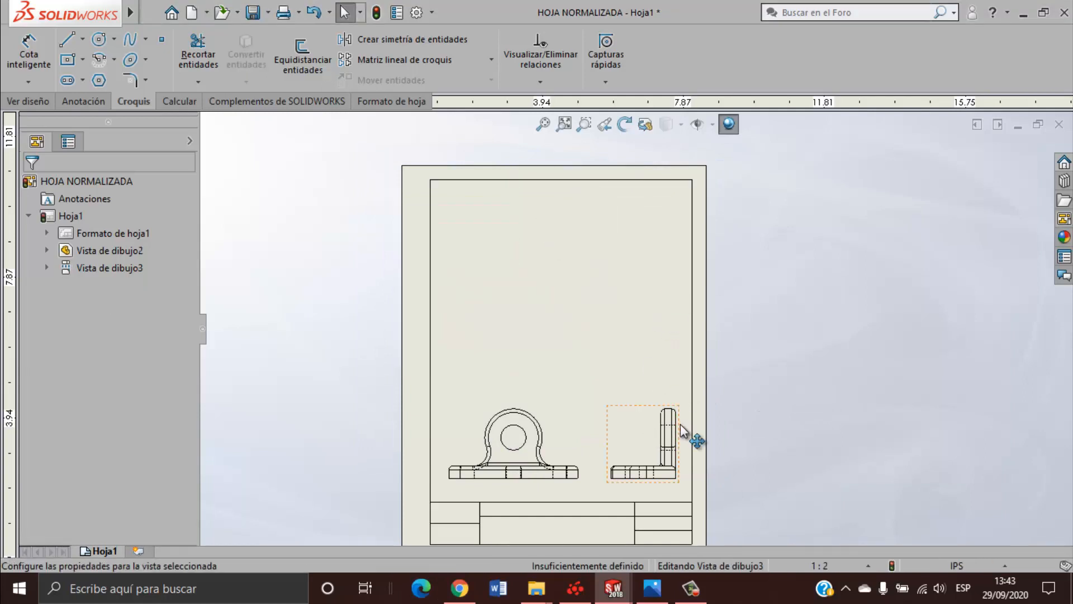
key("Delete")
key("Escape")
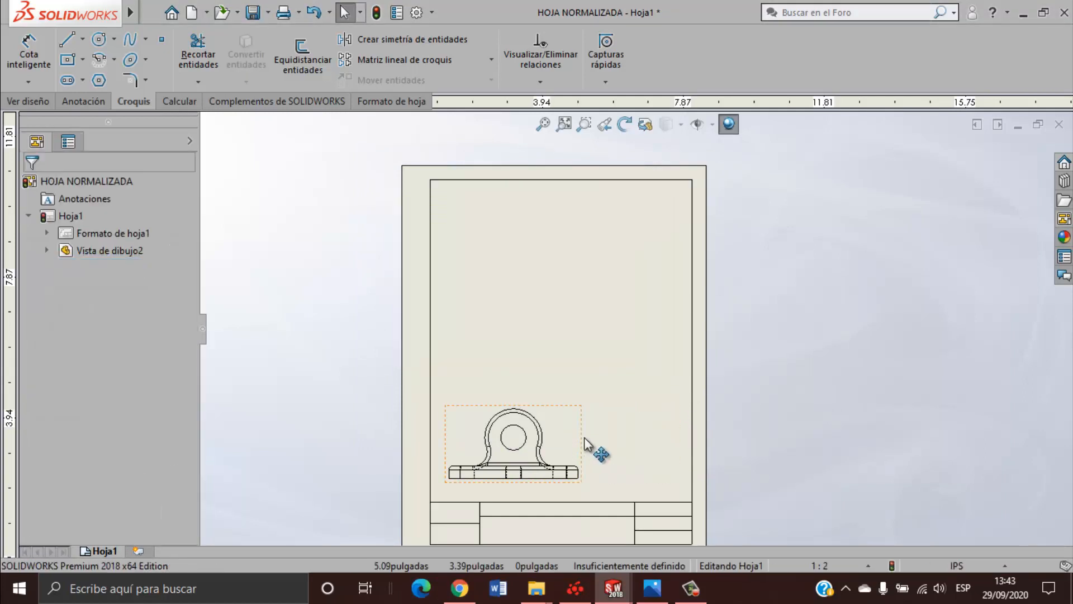
left_click(583, 438)
key("Delete")
key("Return")
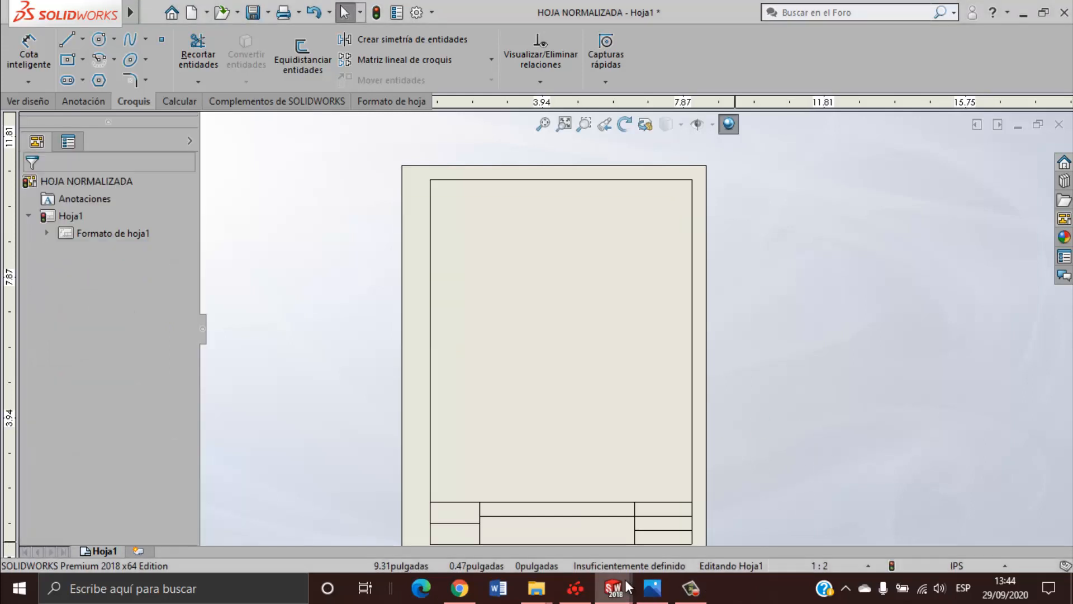
Return to the block part and save it on the desktop as "bloque en angulo 1234".
mouse_move(613, 588)
left_click(527, 520)
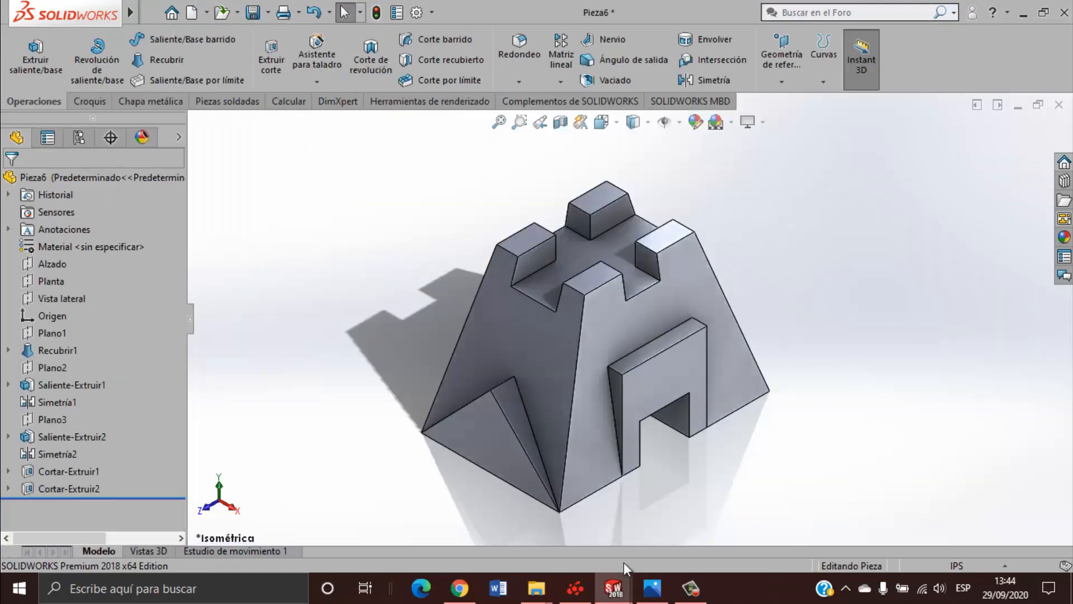
left_click(643, 591)
left_click(637, 595)
left_click(266, 14)
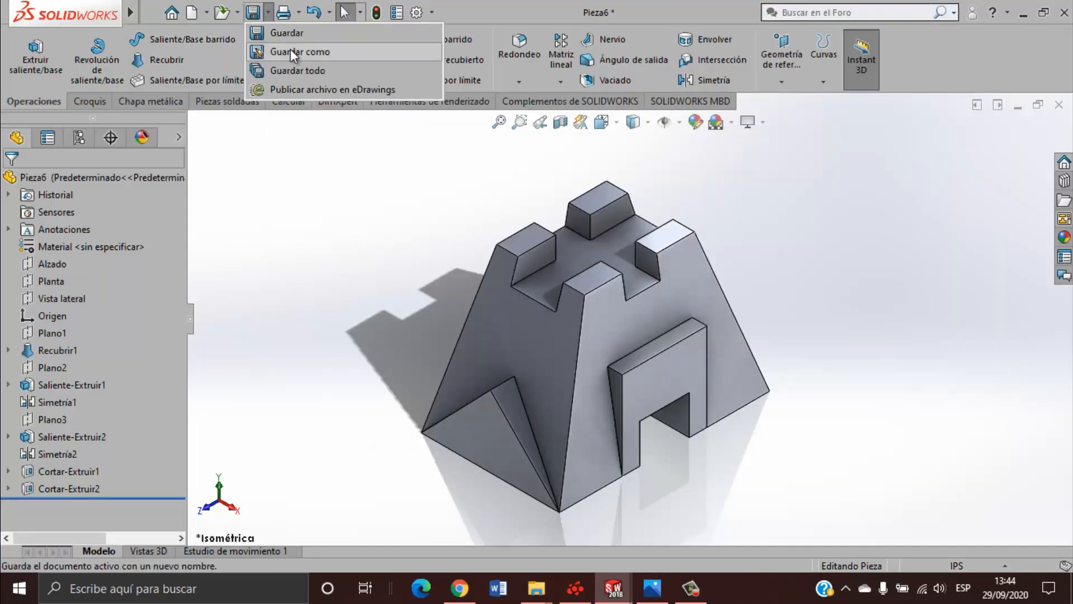
left_click(290, 50)
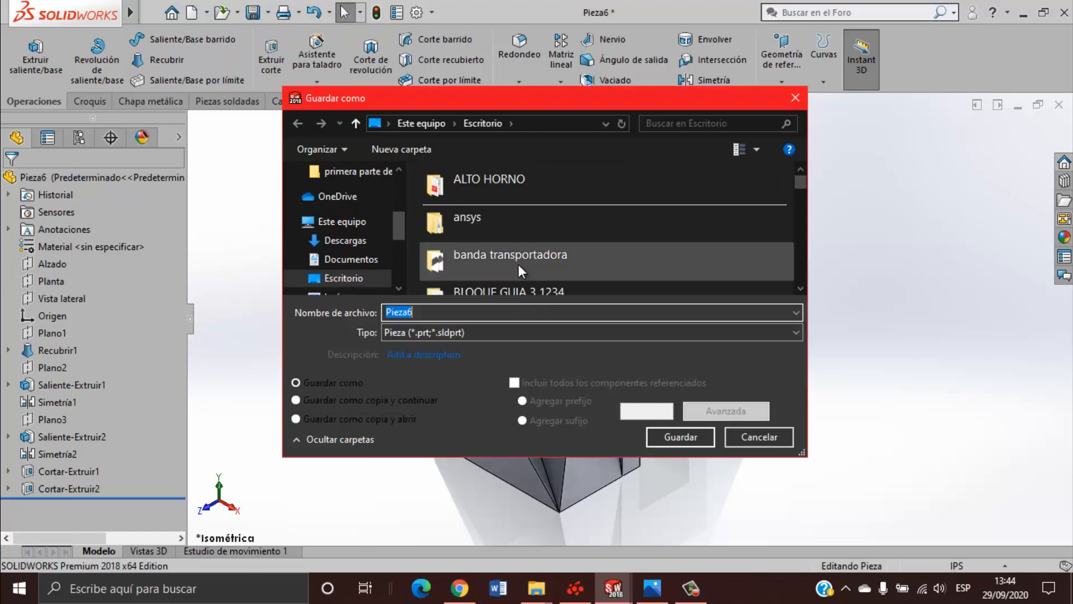
type("bloque en angulo 1234")
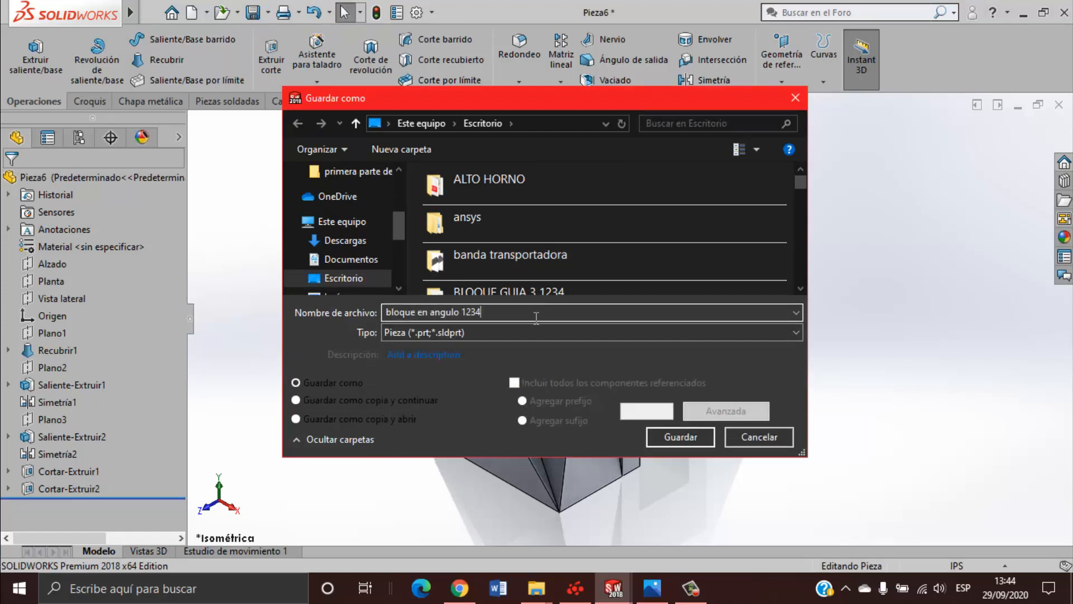
left_click(693, 433)
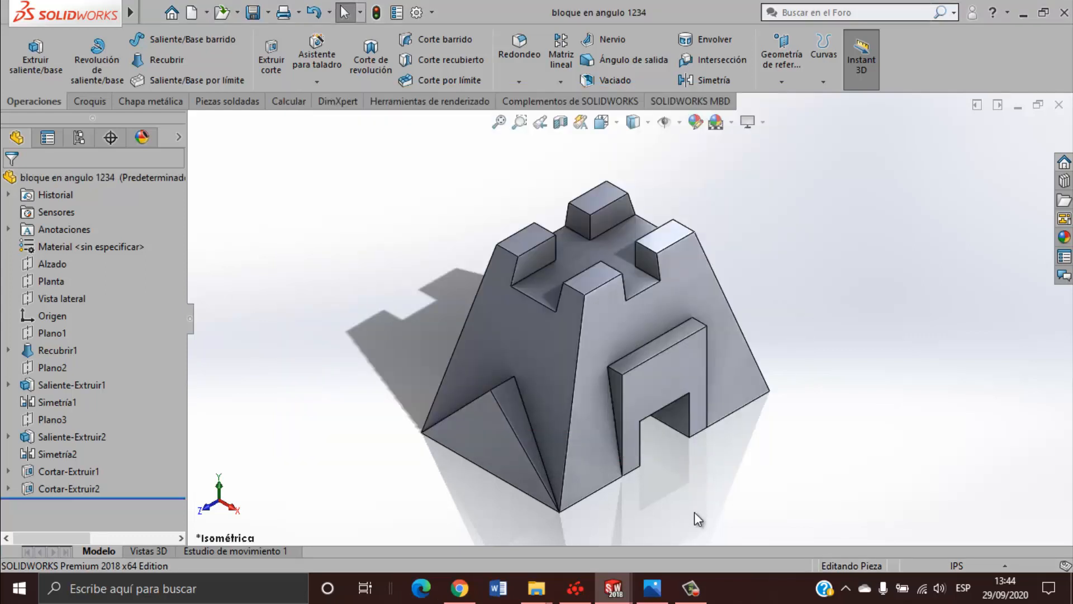
Load the part bloque en angulo 1234 into the HOJA NORMALIZADA drawing's view palette and place its isometric view in the sheet's upper-right corner.
mouse_move(629, 589)
left_click(764, 464)
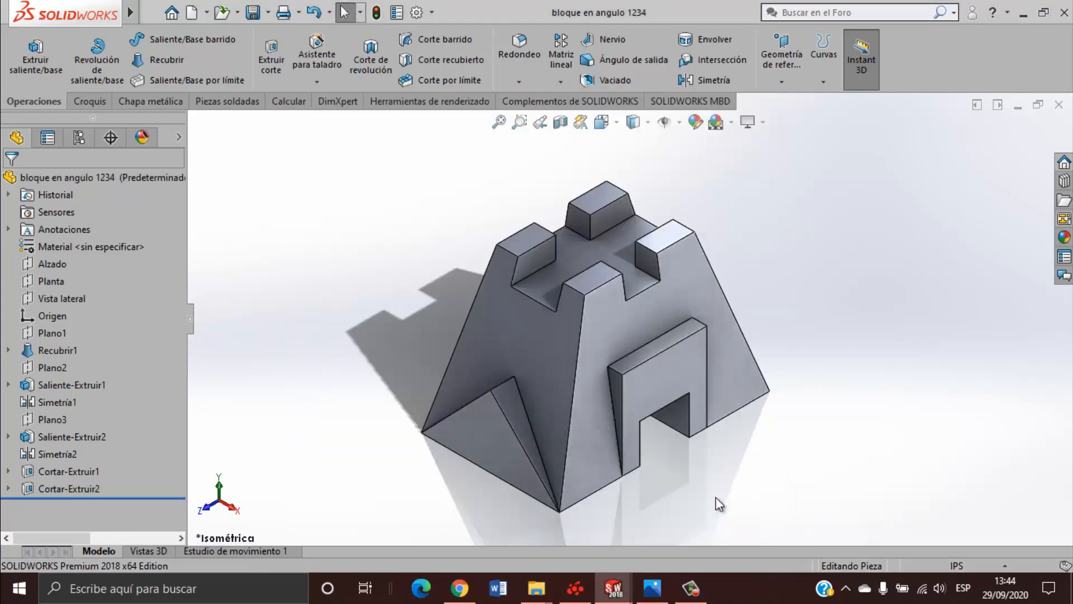
left_click(1064, 219)
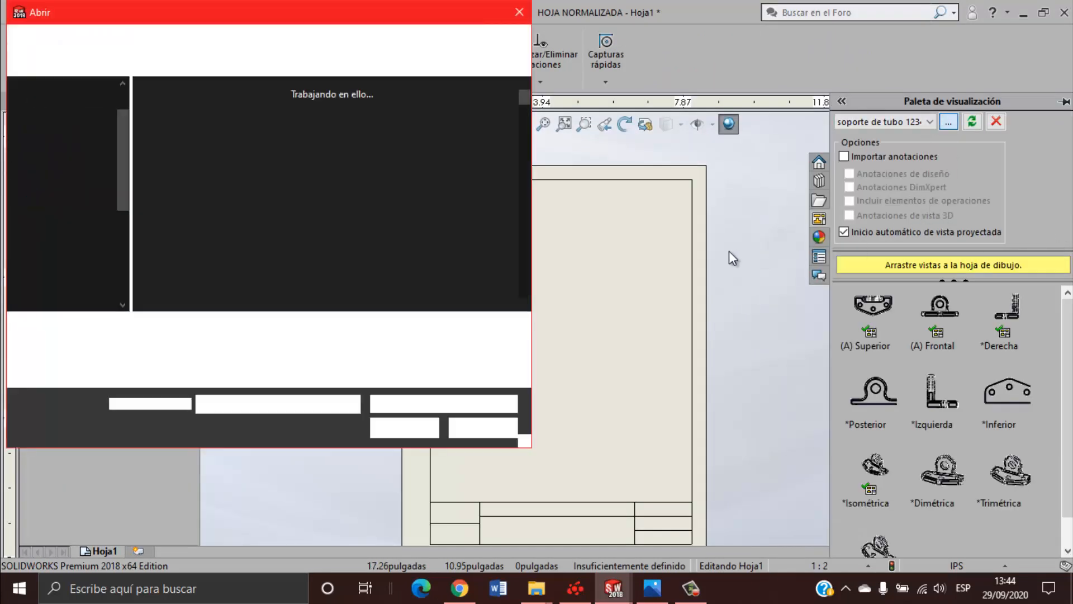
scroll(300, 236, "down", 8)
scroll(277, 234, "down", 15)
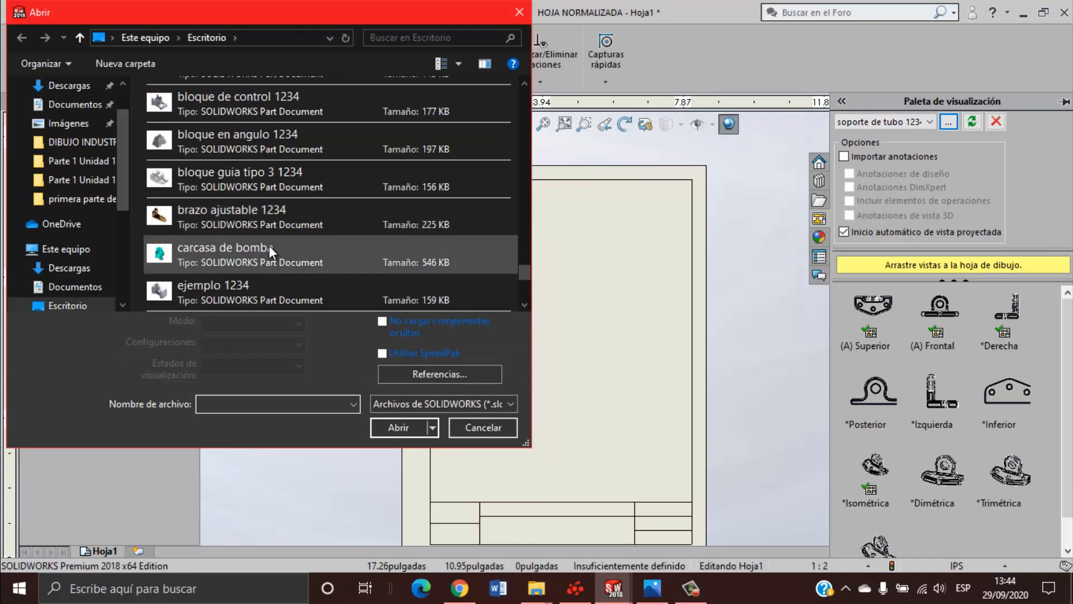
scroll(269, 249, "down", 2)
scroll(269, 246, "up", 2)
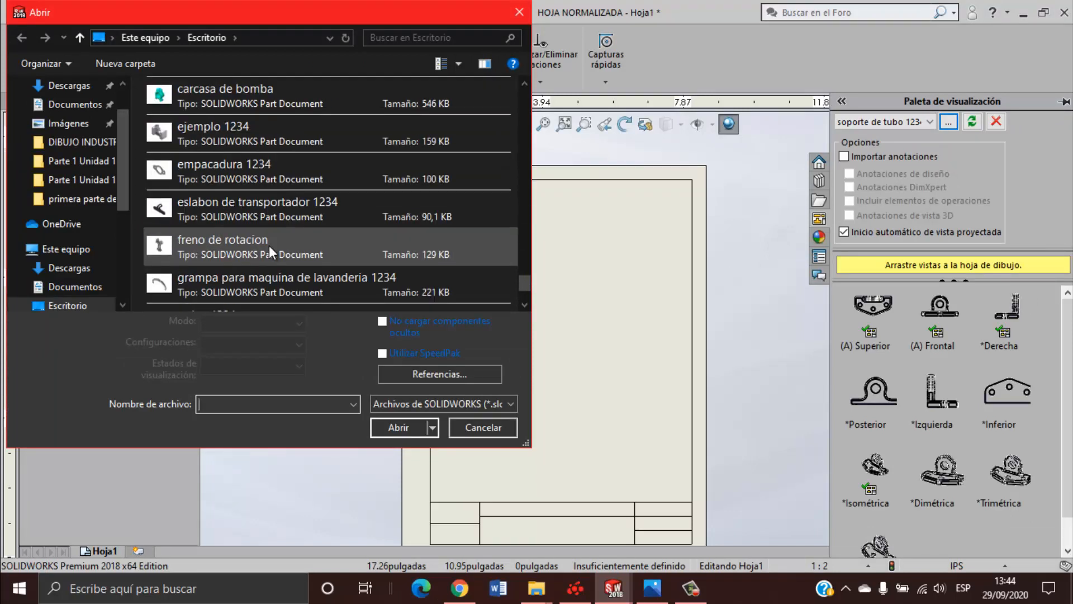
scroll(269, 246, "up", 2)
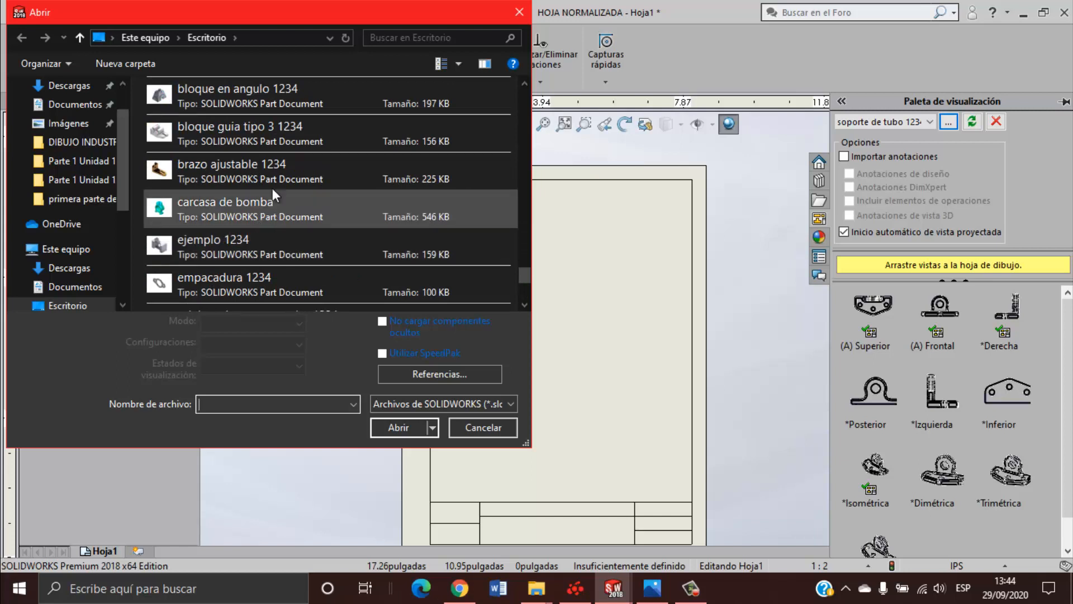
left_click(289, 99)
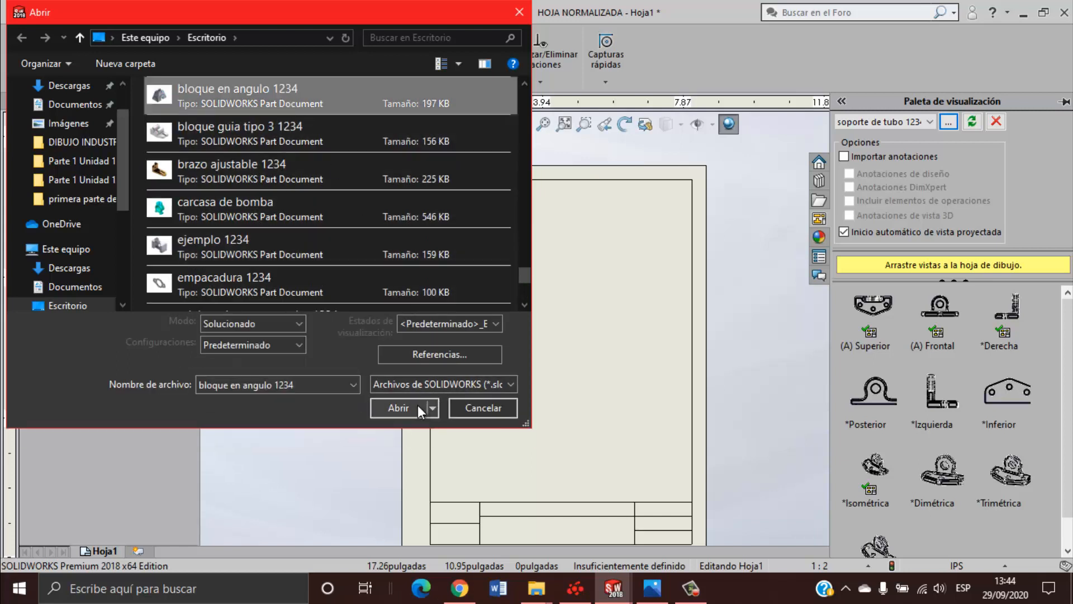
left_click(399, 407)
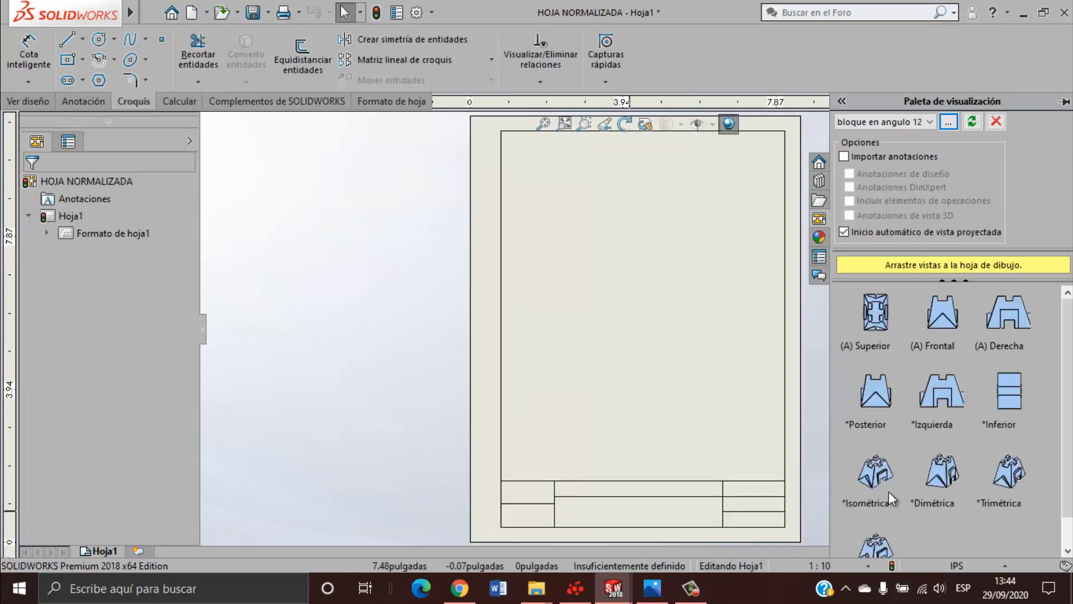
left_click_drag(888, 491, 731, 177)
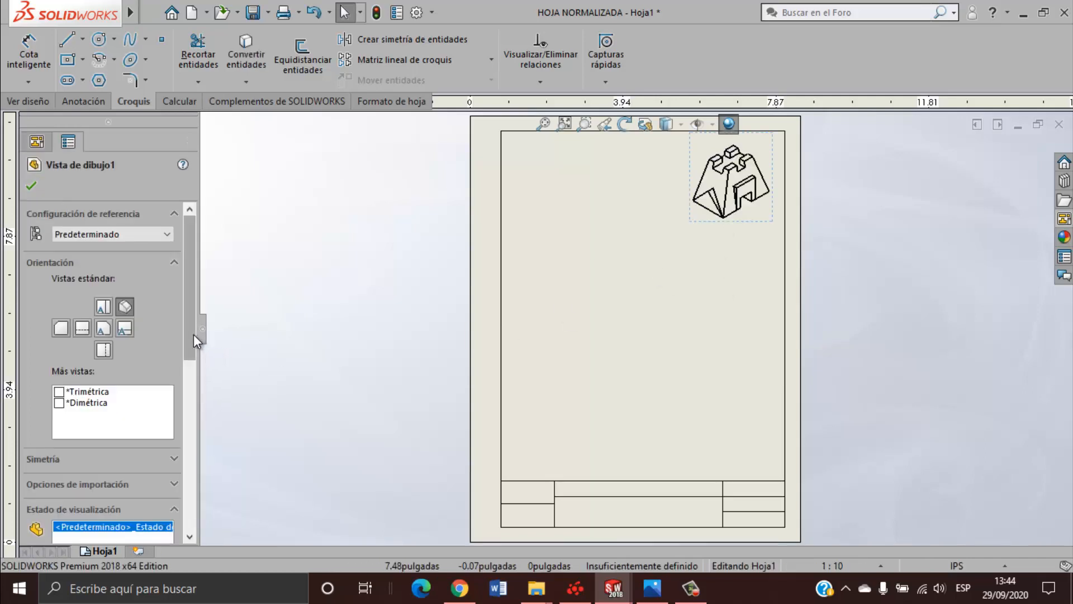
Change the isometric view's display style to shaded with edges.
left_click_drag(194, 334, 179, 424)
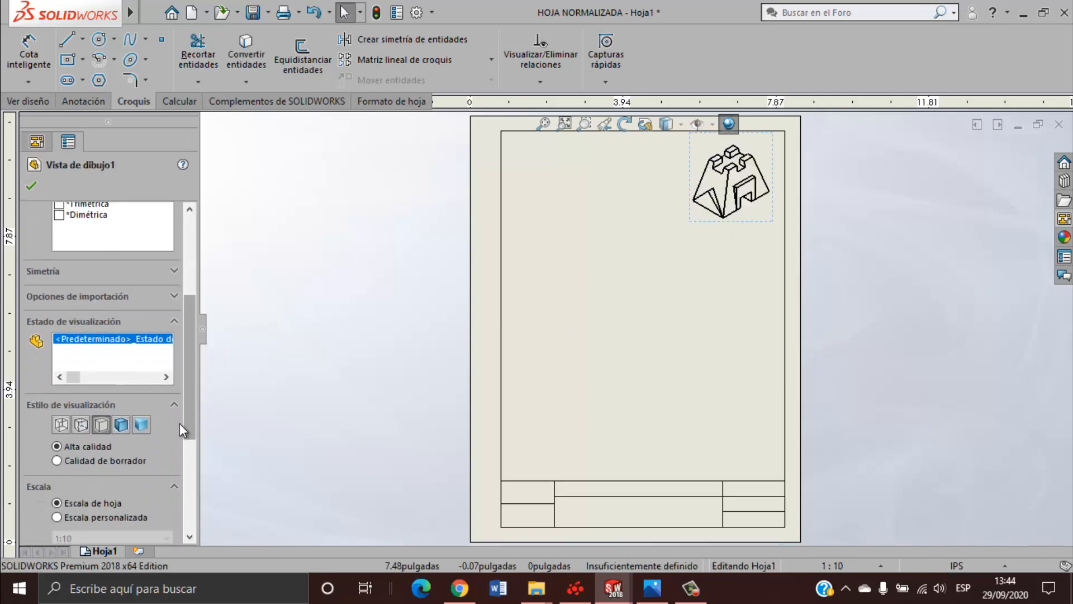
left_click(130, 424)
left_click_drag(188, 409, 186, 447)
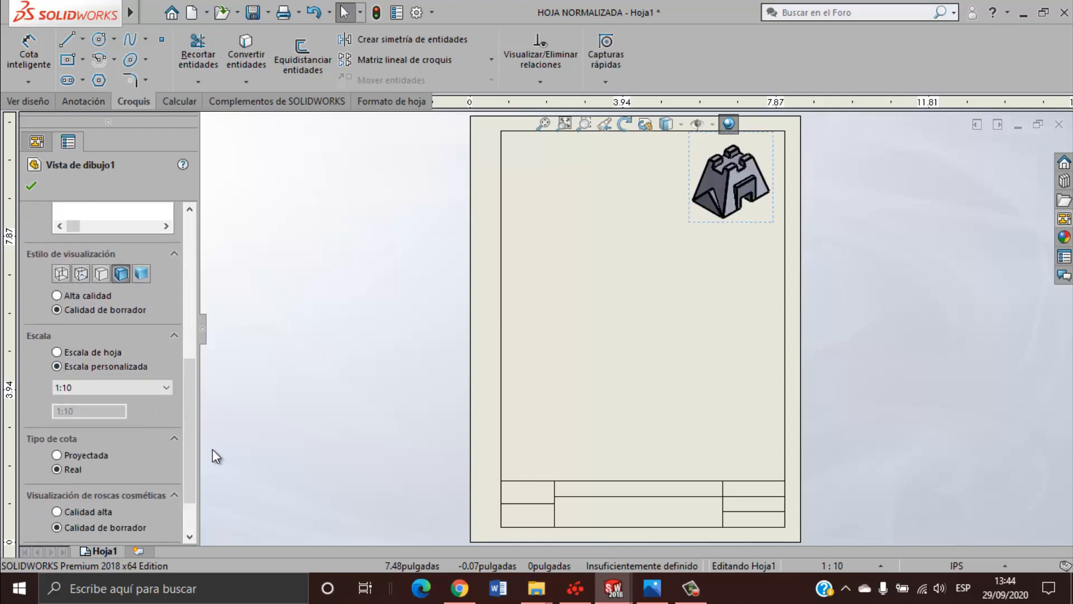
Set the isometric view to a user-defined scale of 1:7 and shift it slightly left within the sheet border.
mouse_move(195, 461)
left_mouse_down()
mouse_move(204, 423)
mouse_move(193, 458)
left_mouse_up()
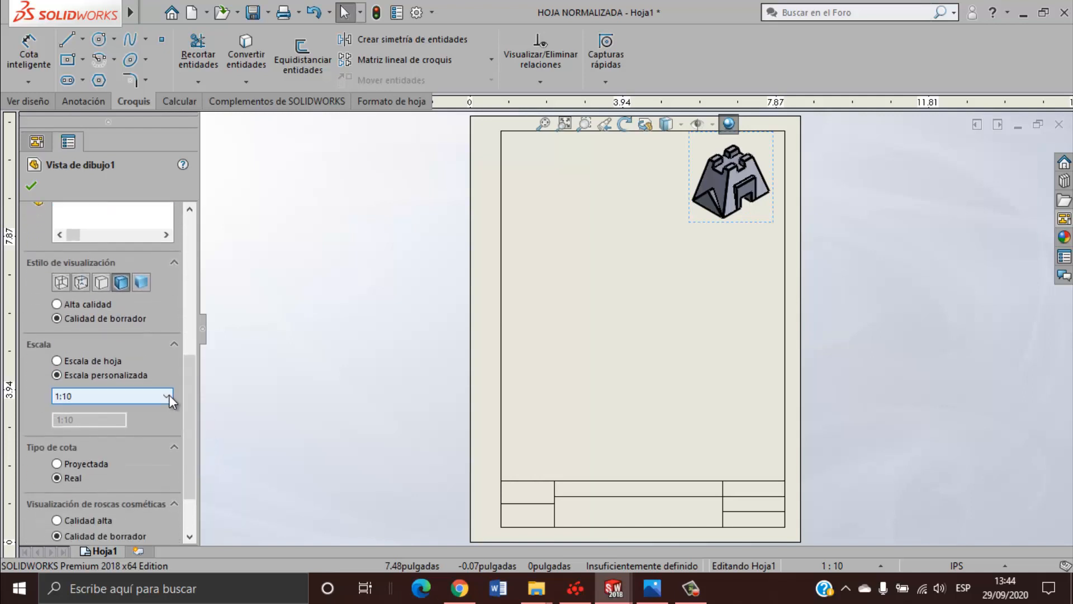
left_click(168, 395)
scroll(160, 434, "up", 2)
left_click(147, 412)
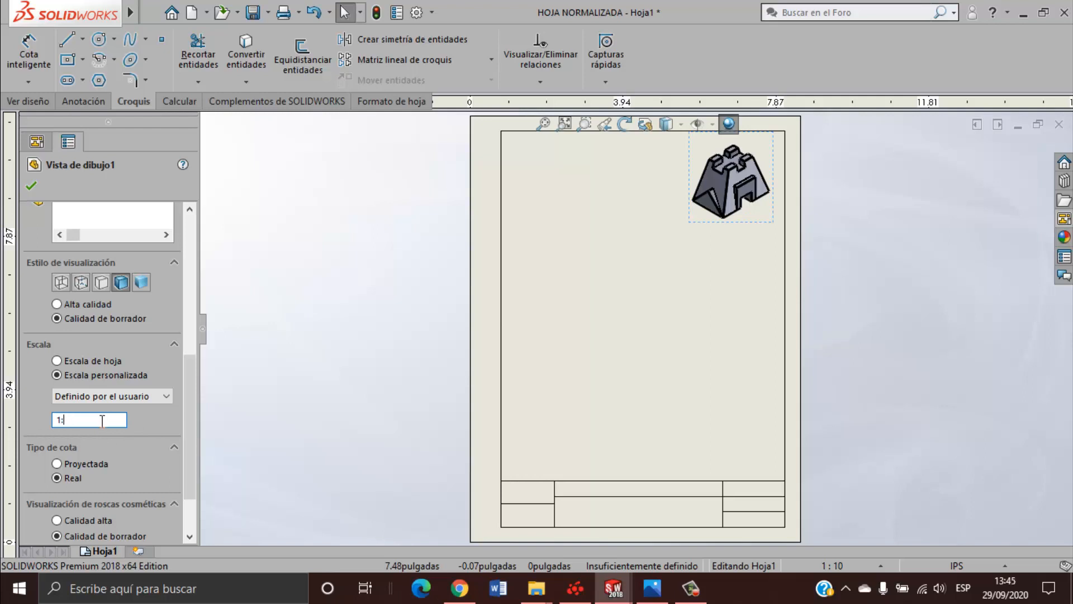
type("7")
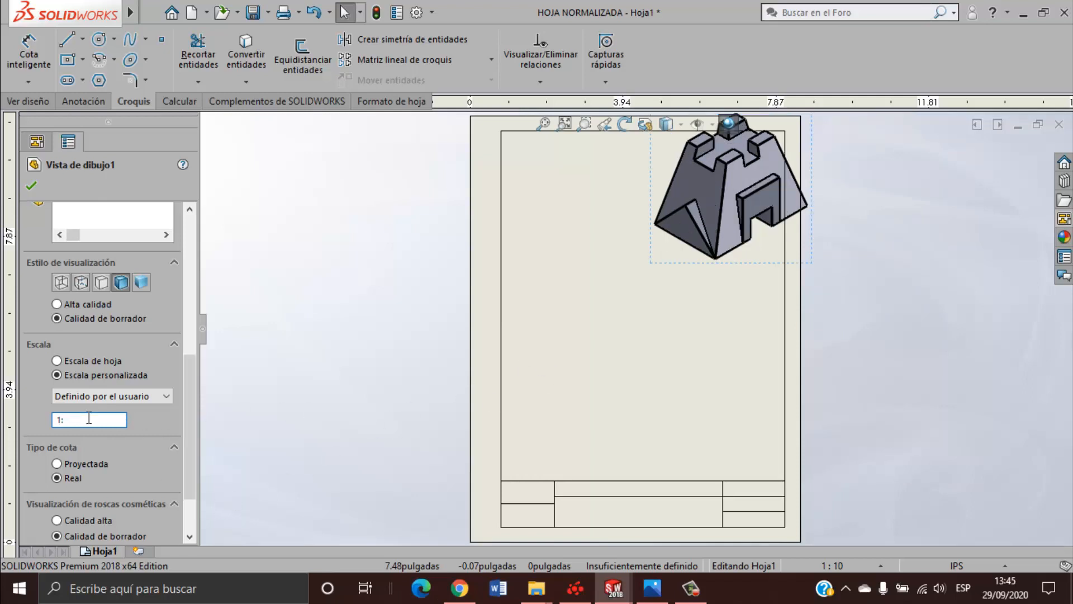
type("7")
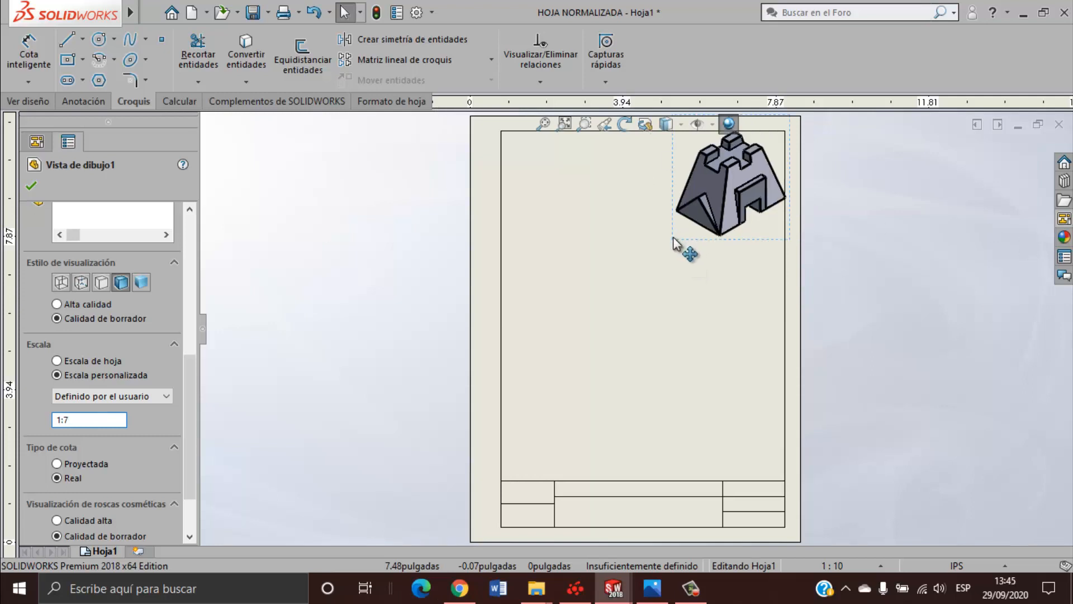
mouse_move(673, 238)
left_mouse_down()
mouse_move(660, 251)
mouse_move(667, 239)
left_mouse_up()
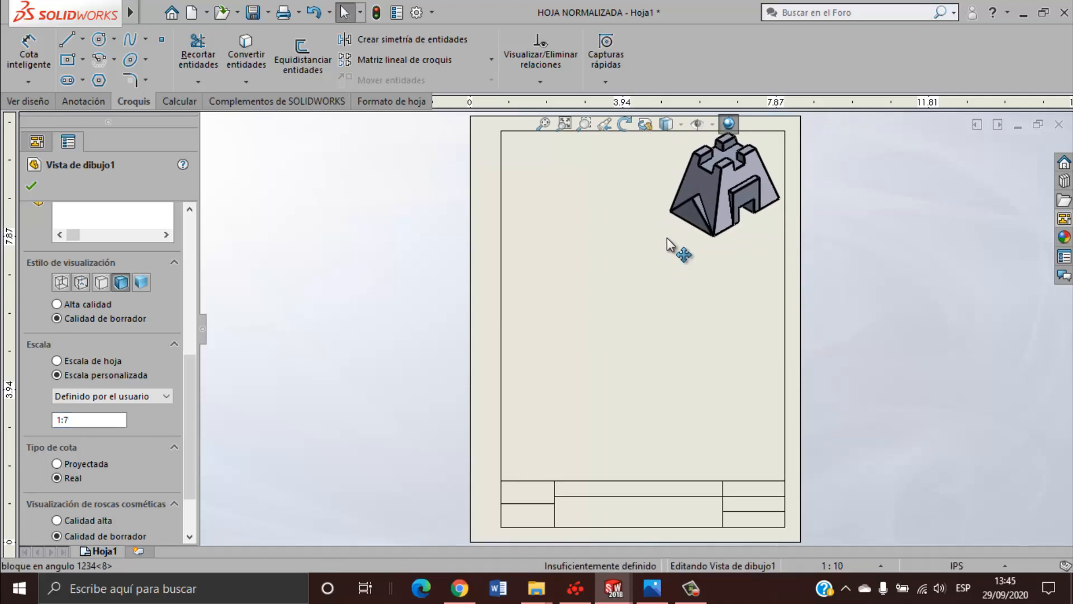
left_click(372, 329)
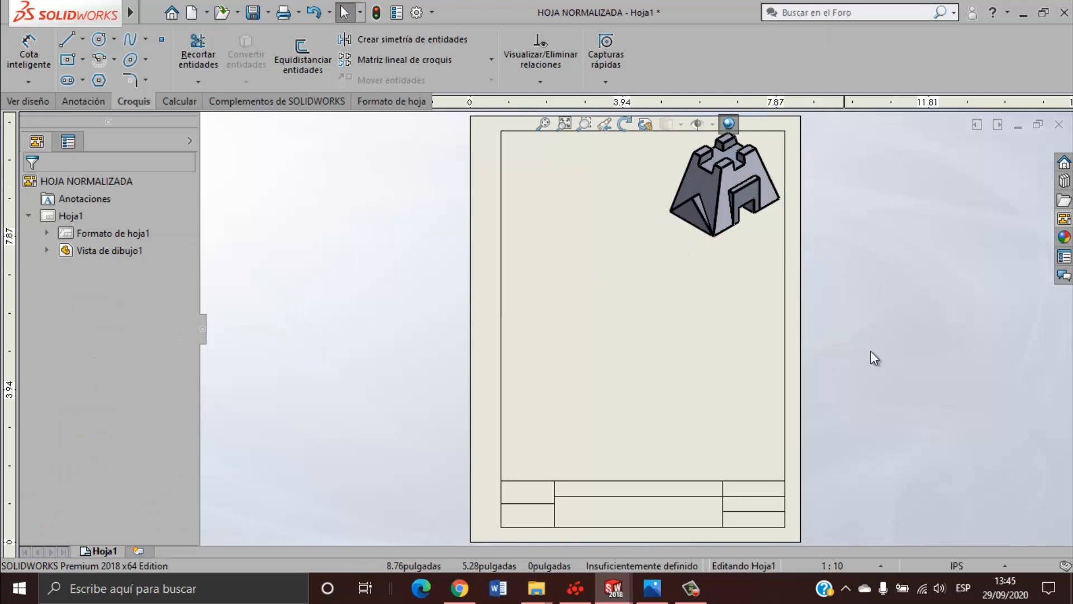
Place the block's front view near the sheet's lower-left corner and project the right view beside it and the top view above it.
left_click(1062, 221)
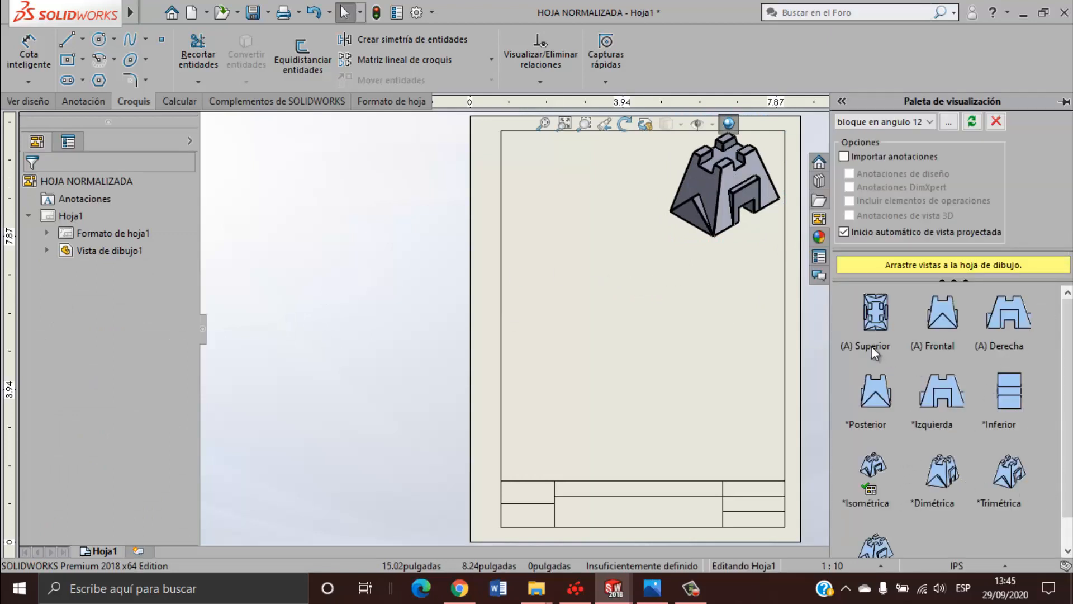
left_click_drag(937, 321, 539, 435)
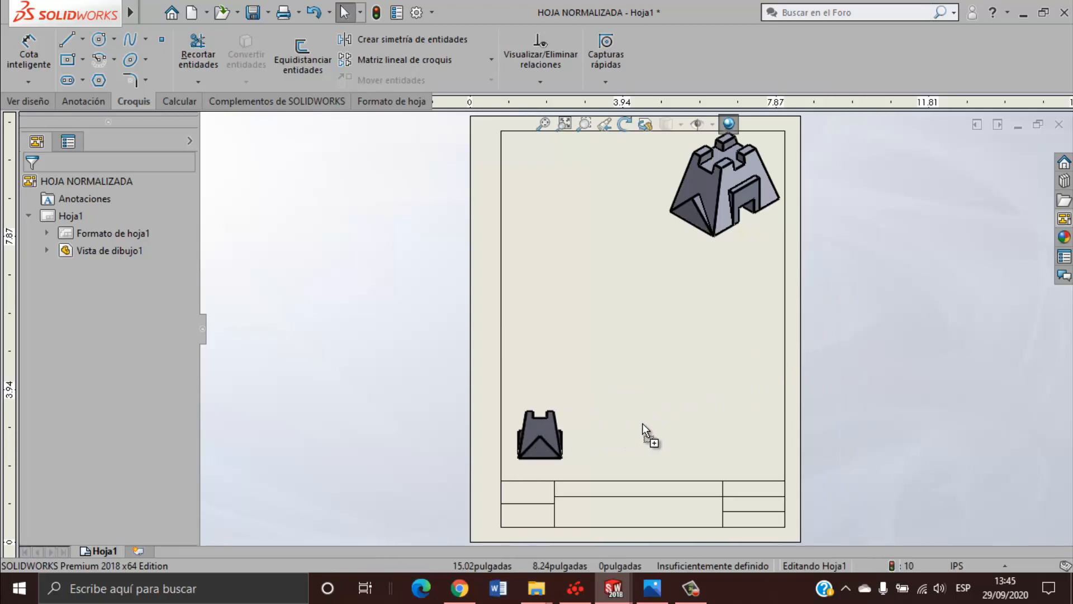
left_click(712, 435)
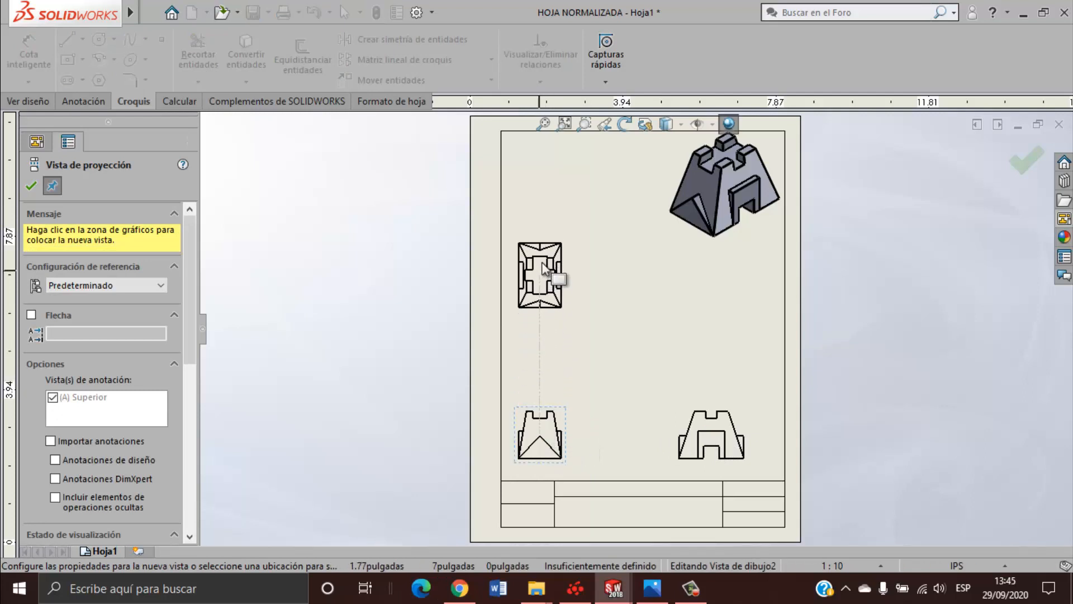
left_click(542, 255)
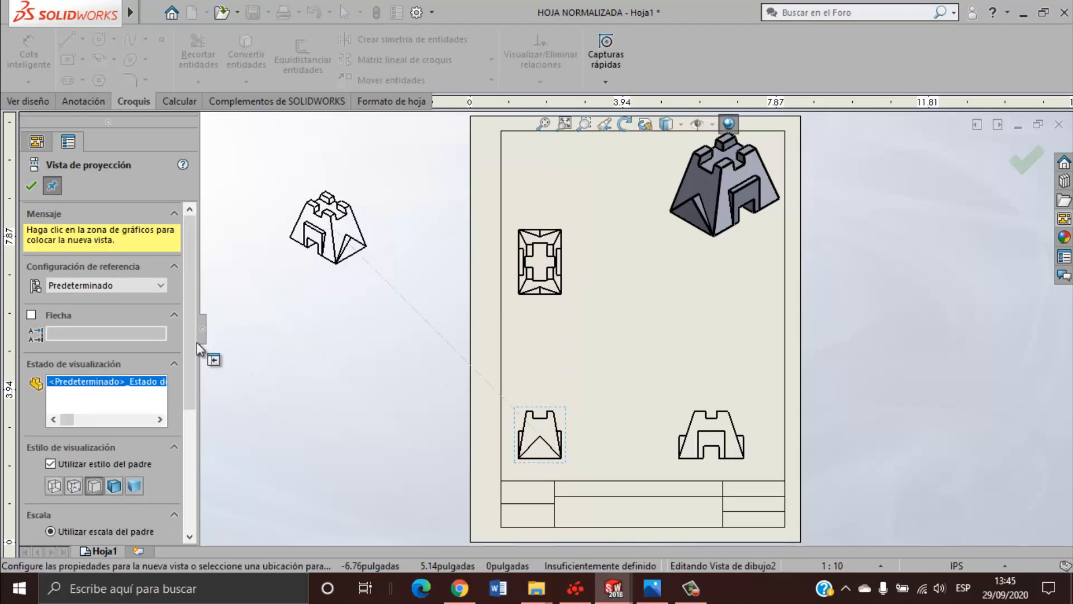
key("Escape")
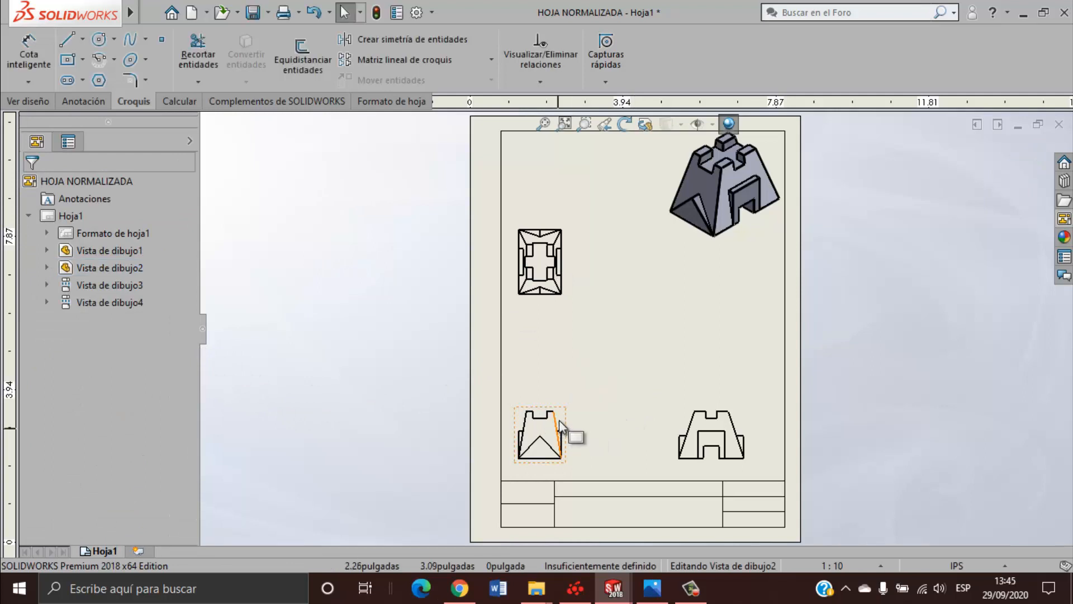
Change the front view's display style to show hidden lines as dashed.
left_click(561, 428)
scroll(180, 422, "down", 3)
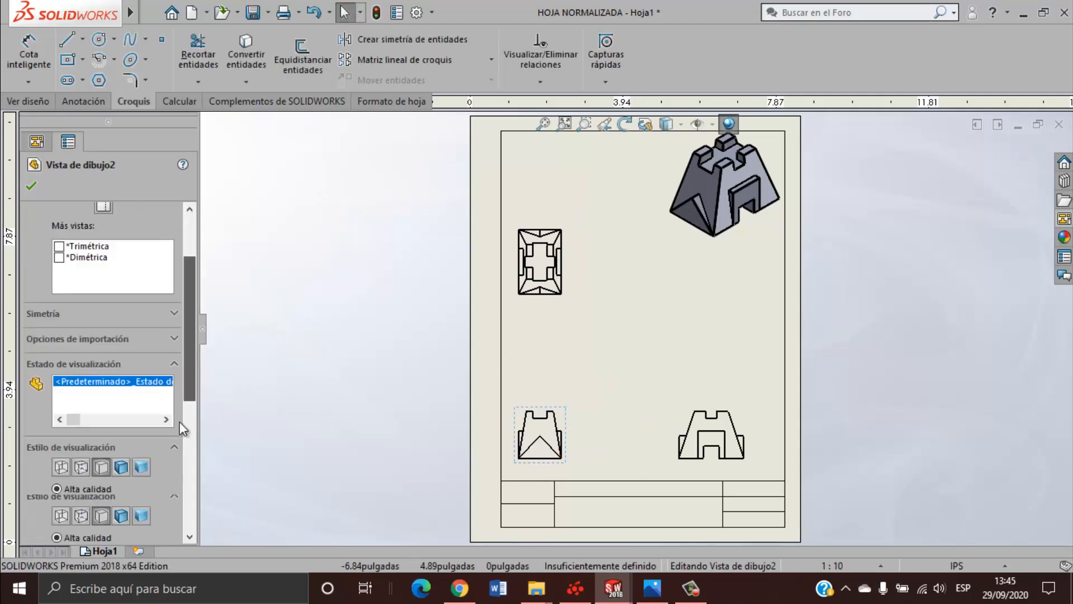
scroll(180, 422, "down", 3)
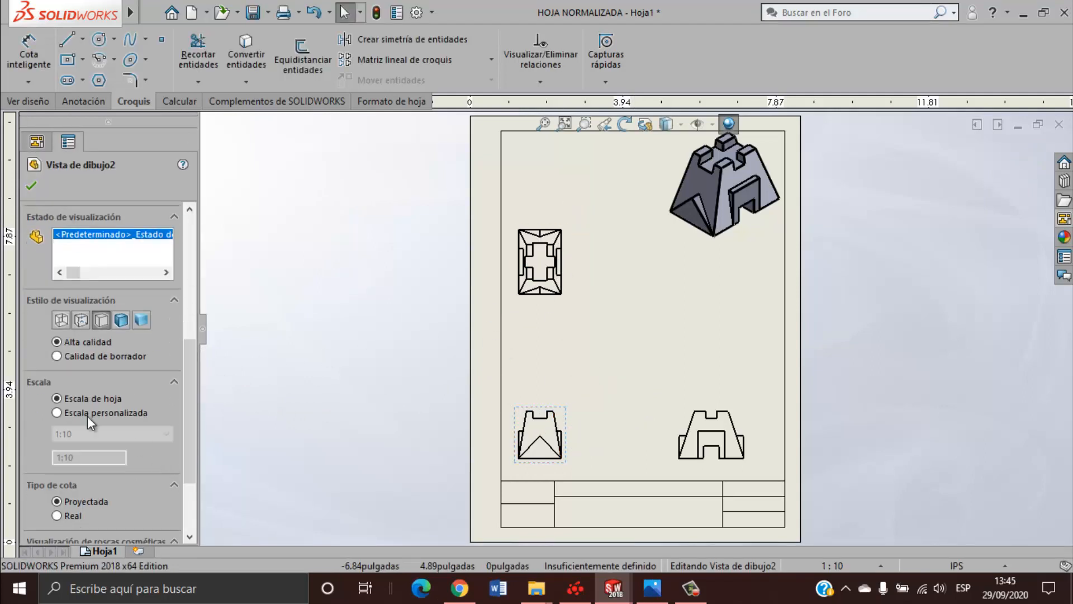
left_click(79, 321)
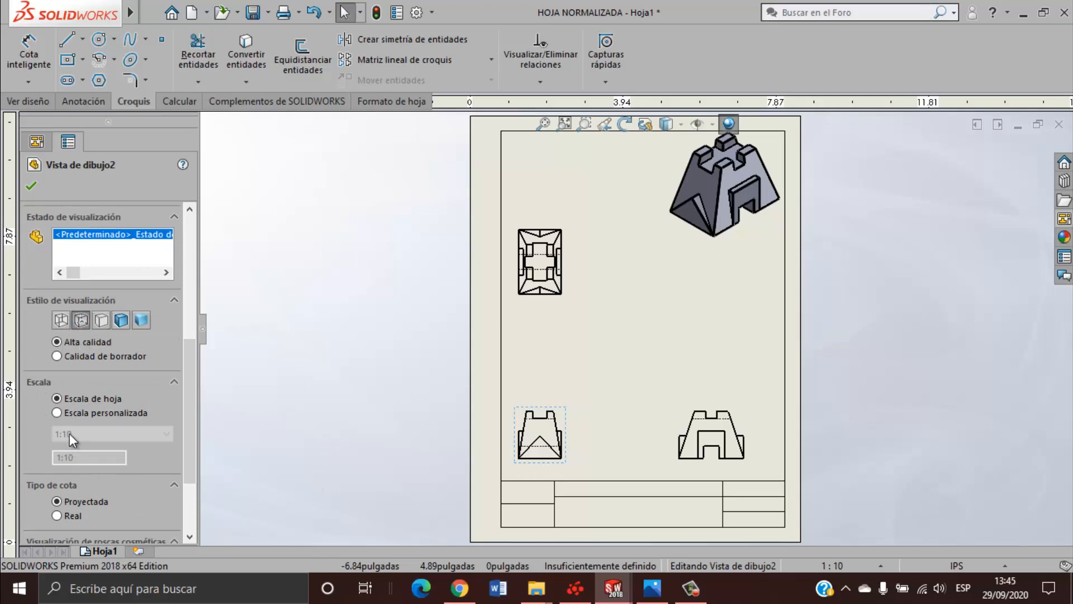
Give the front view a user-defined scale of 1:6 and move it slightly right, away from the border.
left_click(158, 434)
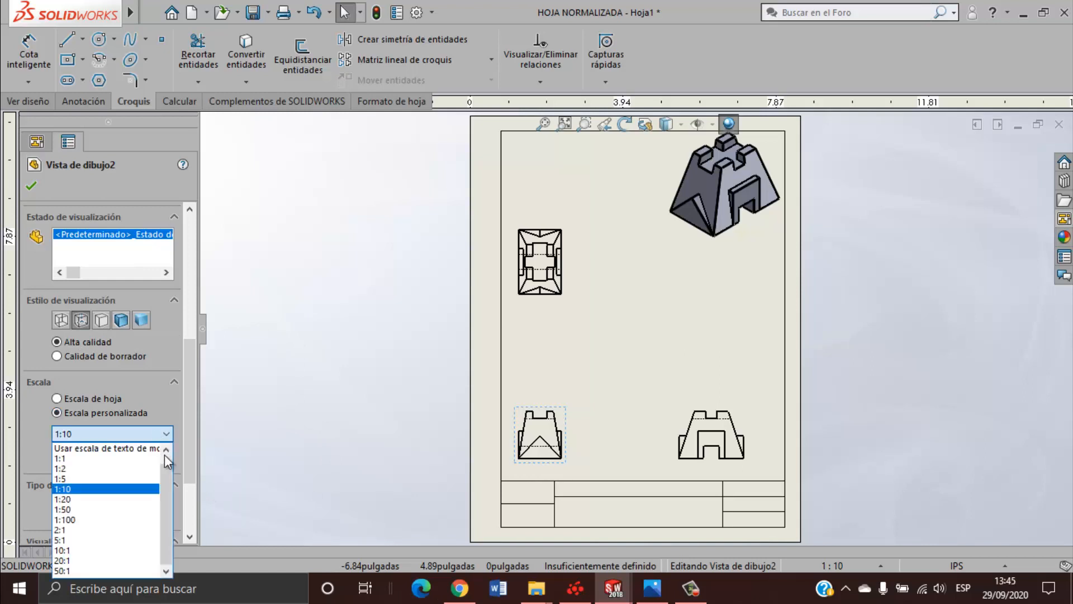
left_click(136, 448)
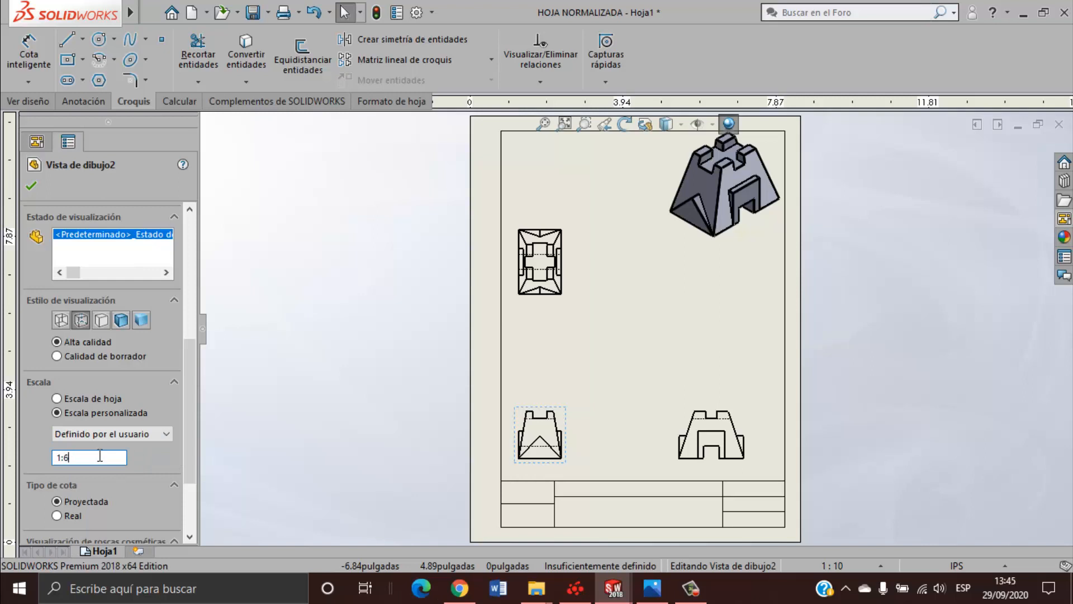
key("Return")
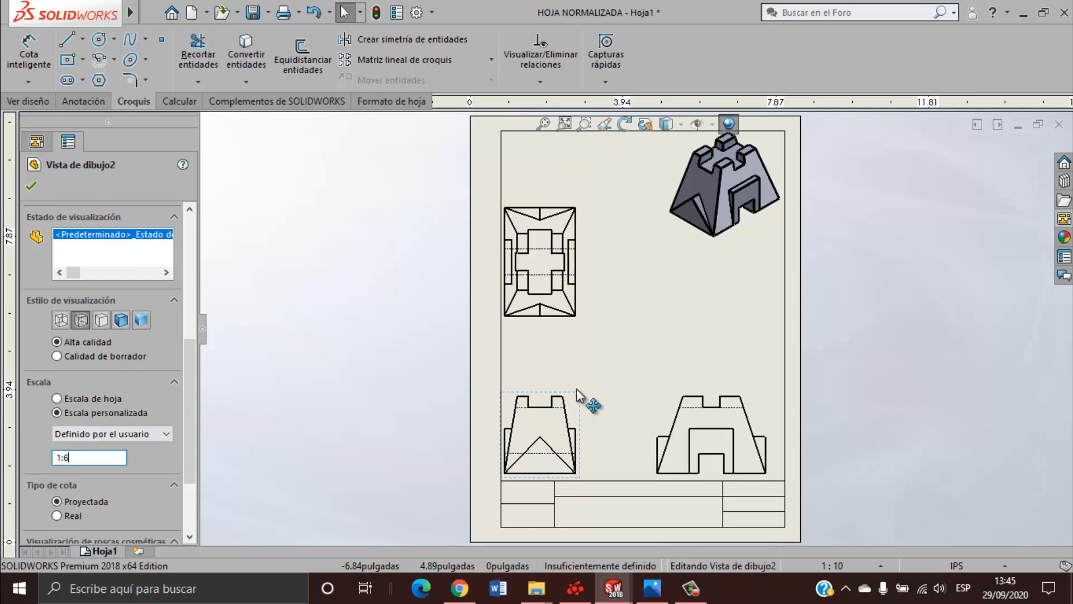
left_click_drag(575, 388, 593, 393)
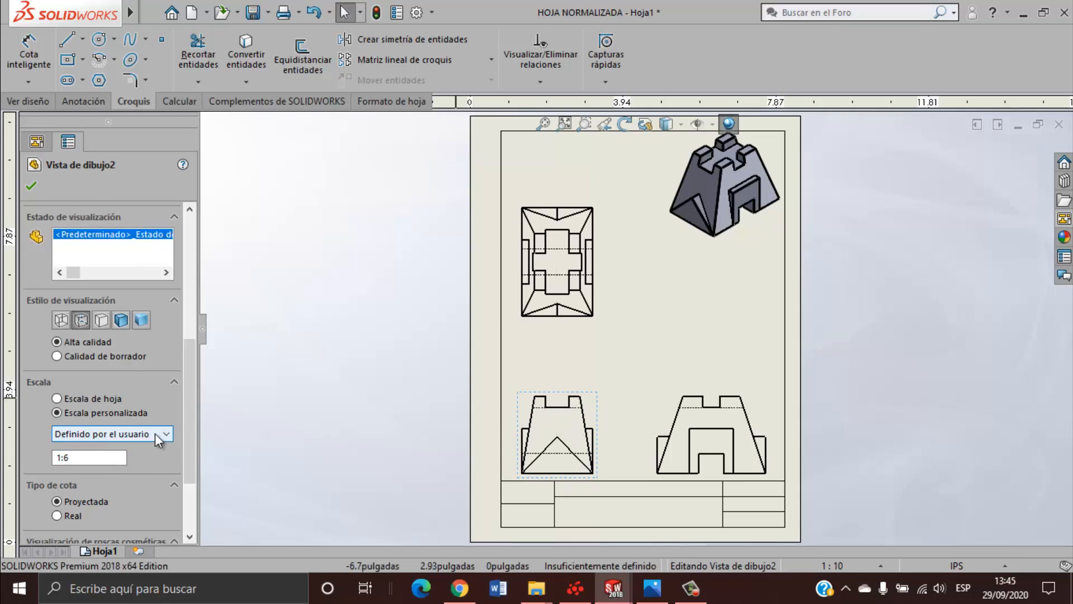
left_click(26, 192)
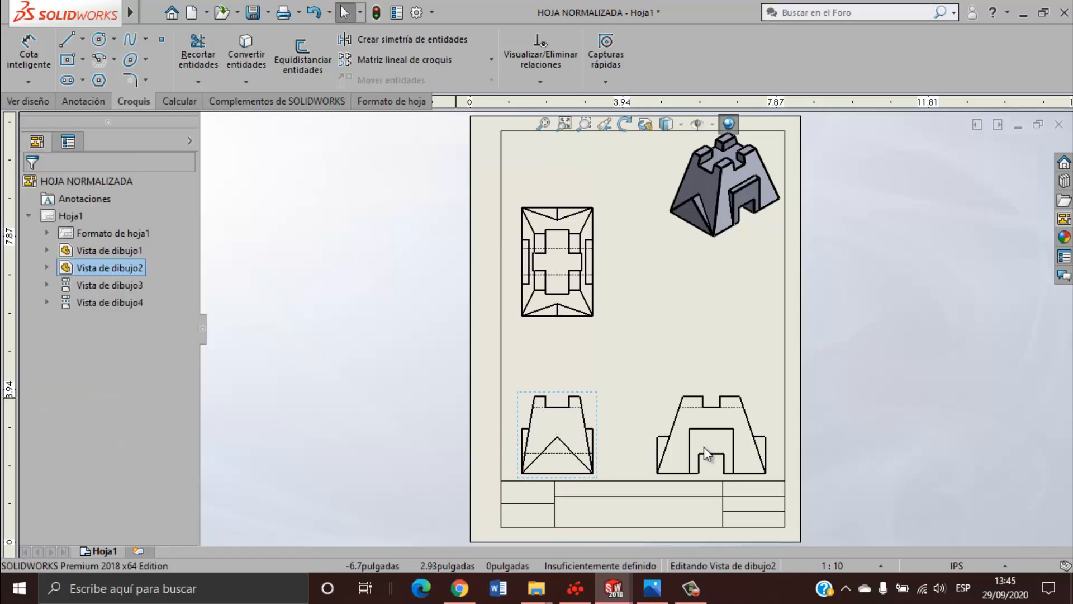
scroll(618, 414, "down", 2)
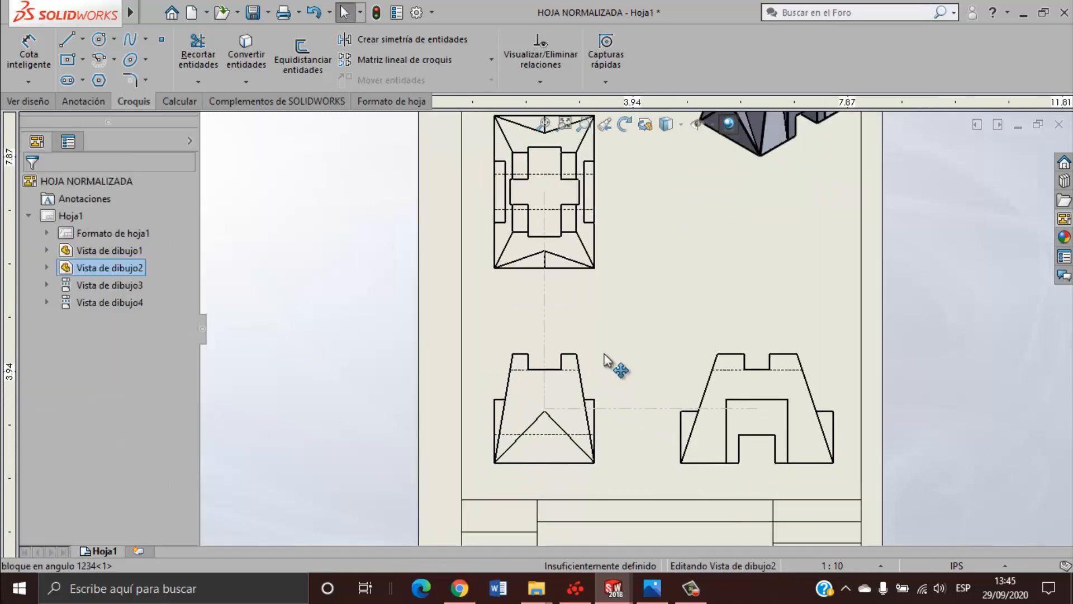
left_click(612, 363)
scroll(620, 346, "up", 3)
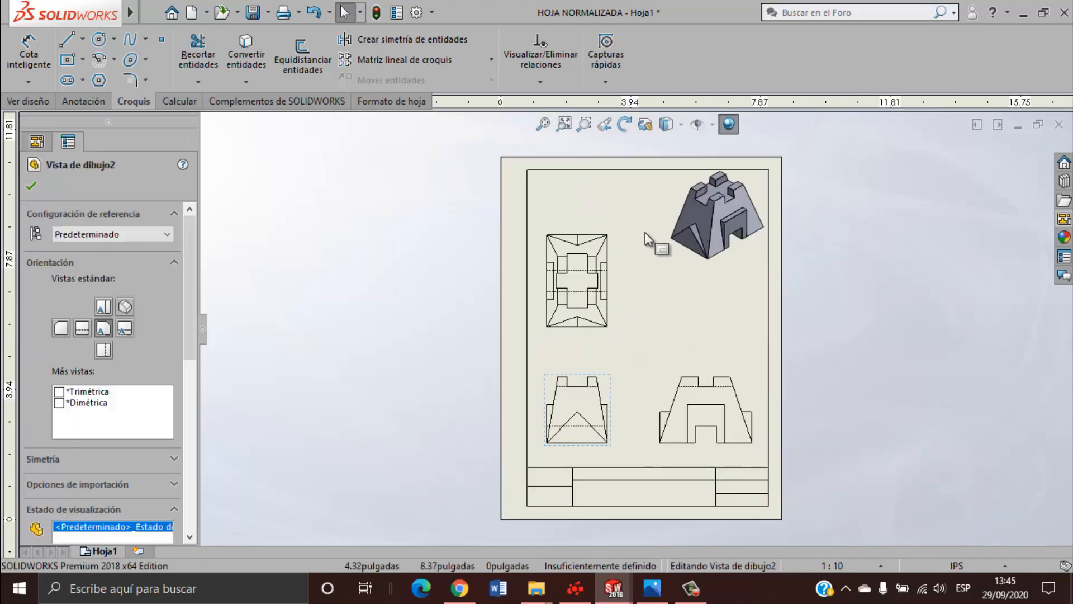
scroll(626, 288, "down", 4)
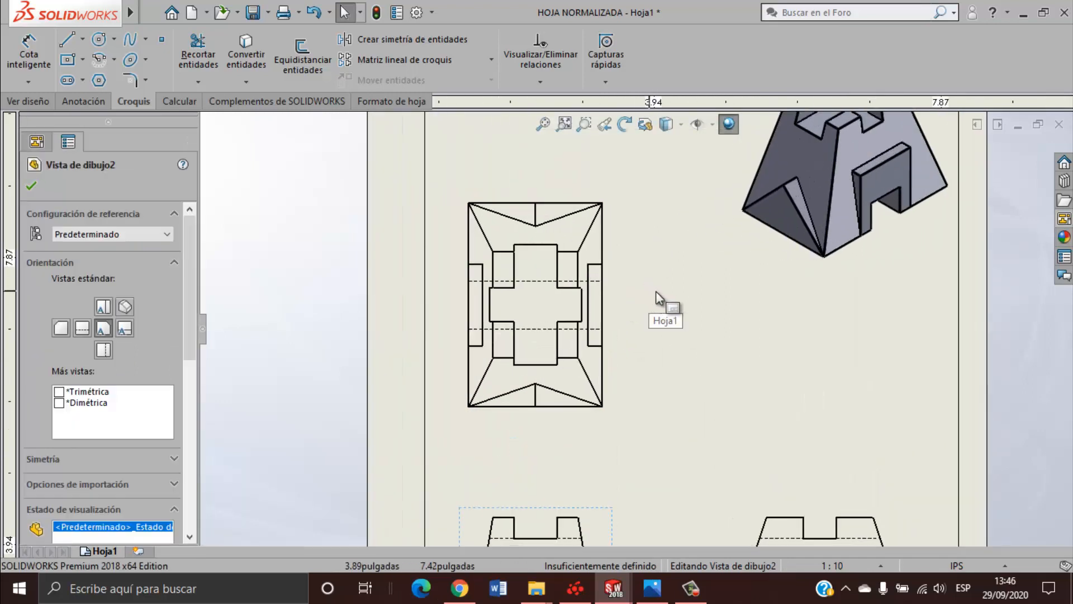
scroll(610, 334, "up", 3)
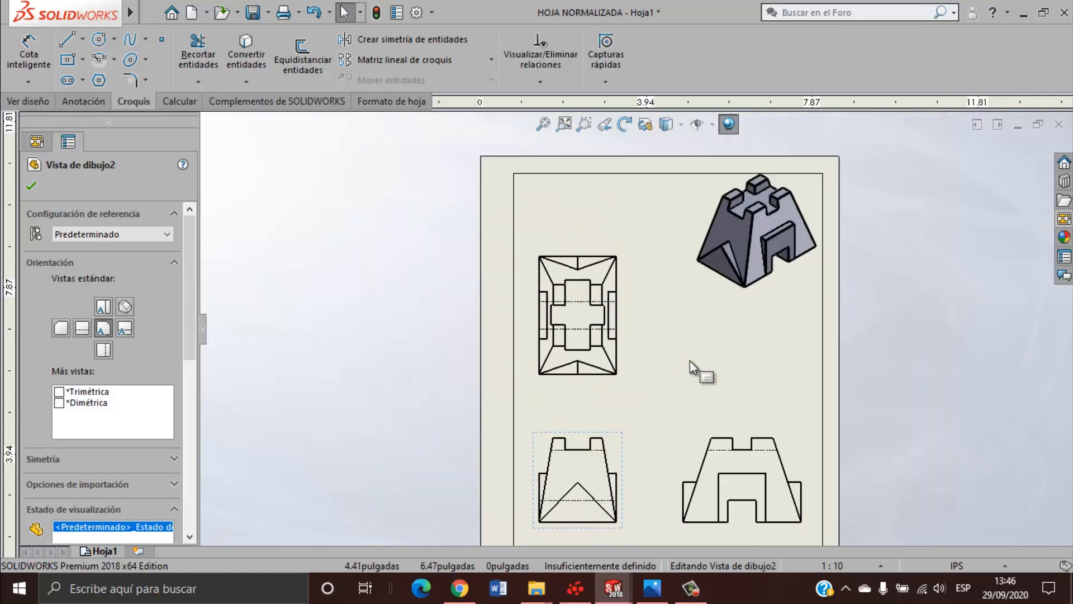
Dimension the right view's overall base width between its two lower outer corners, placing the dimension centred above the view.
scroll(731, 412, "down", 5)
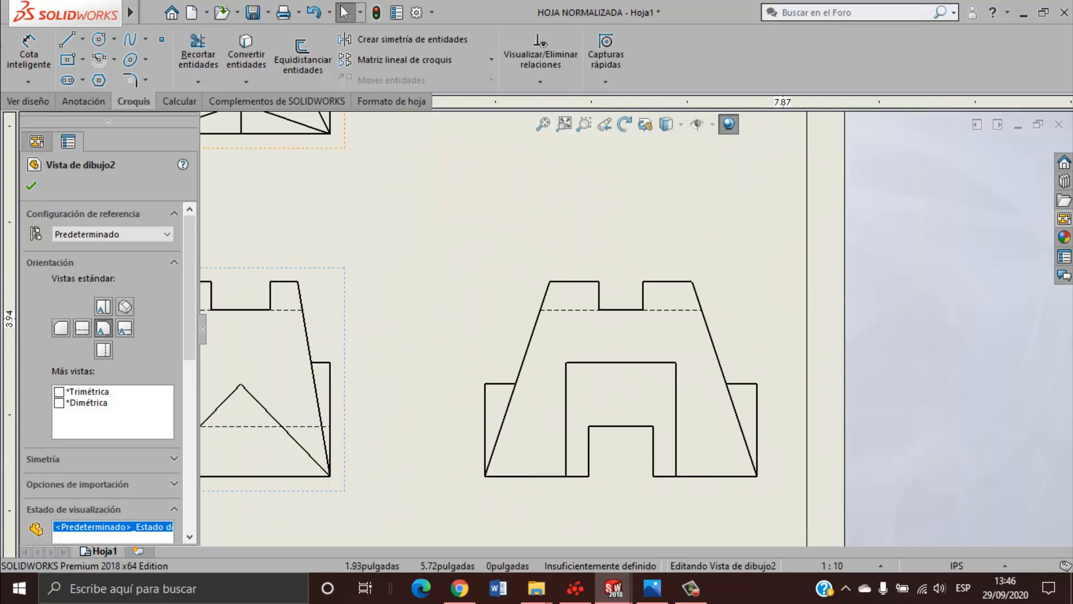
left_click(26, 58)
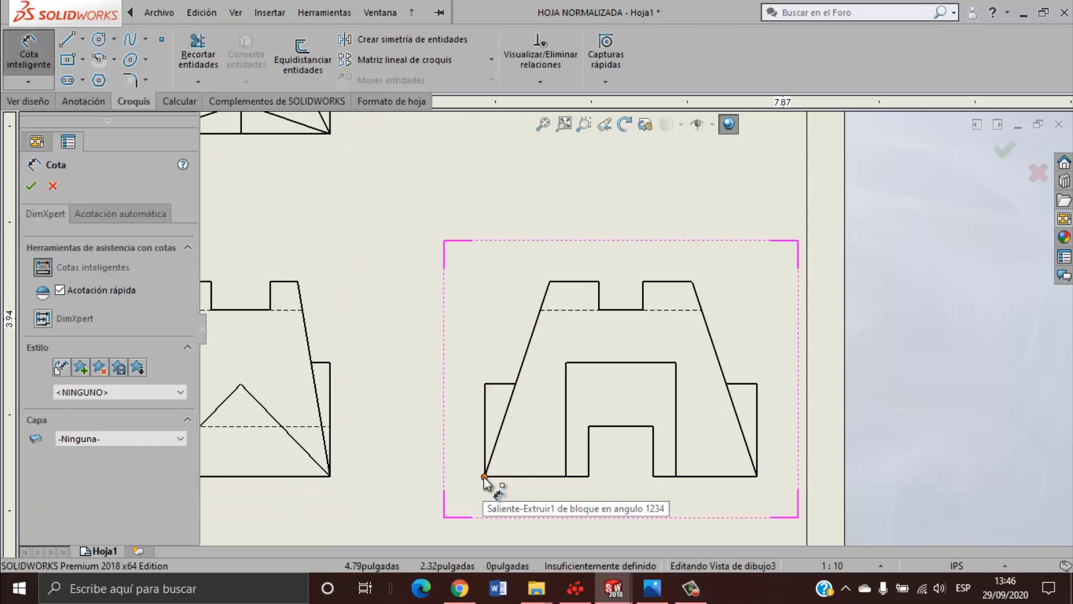
left_click(484, 476)
left_click(758, 477)
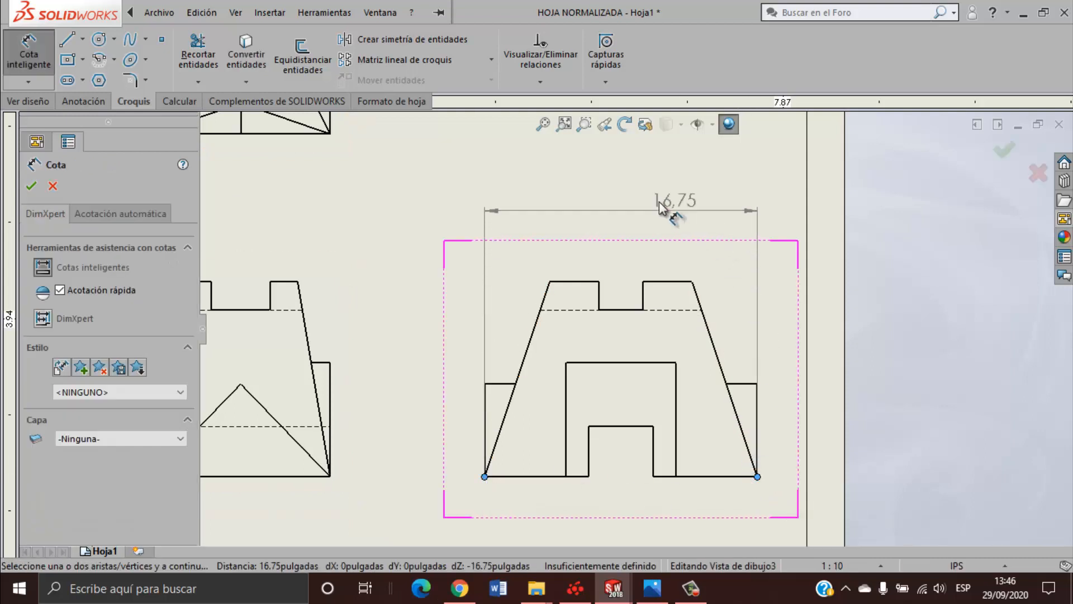
left_click(629, 212)
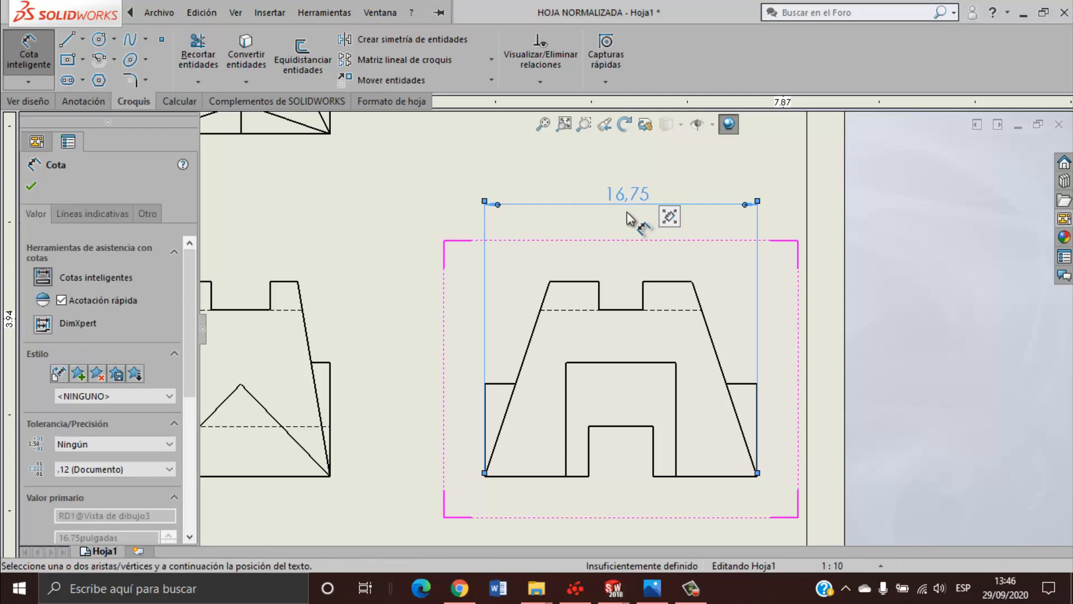
key("Escape")
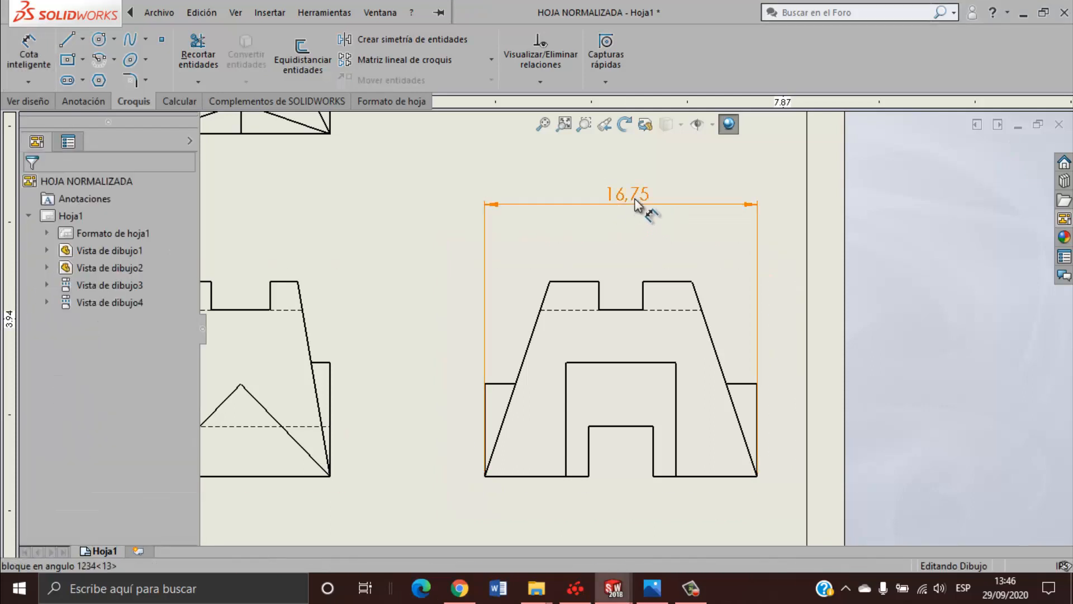
left_click(635, 198)
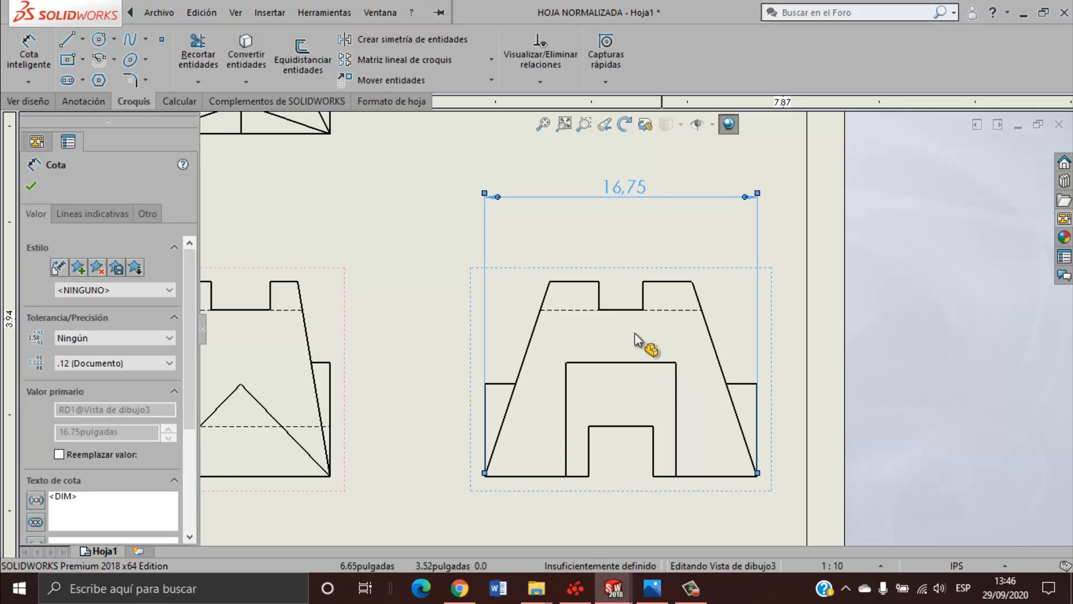
scroll(576, 319, "down", 2)
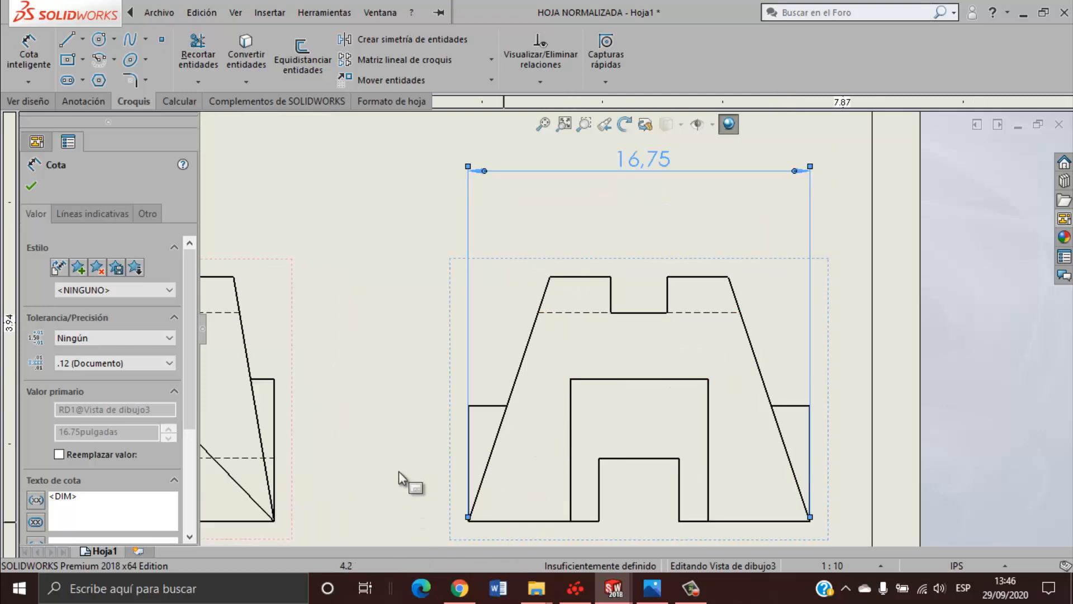
key("Escape")
Try to dimension the right view's left sloped edge between its lower and upper corners, then undo that dimension.
scroll(537, 447, "up", 3)
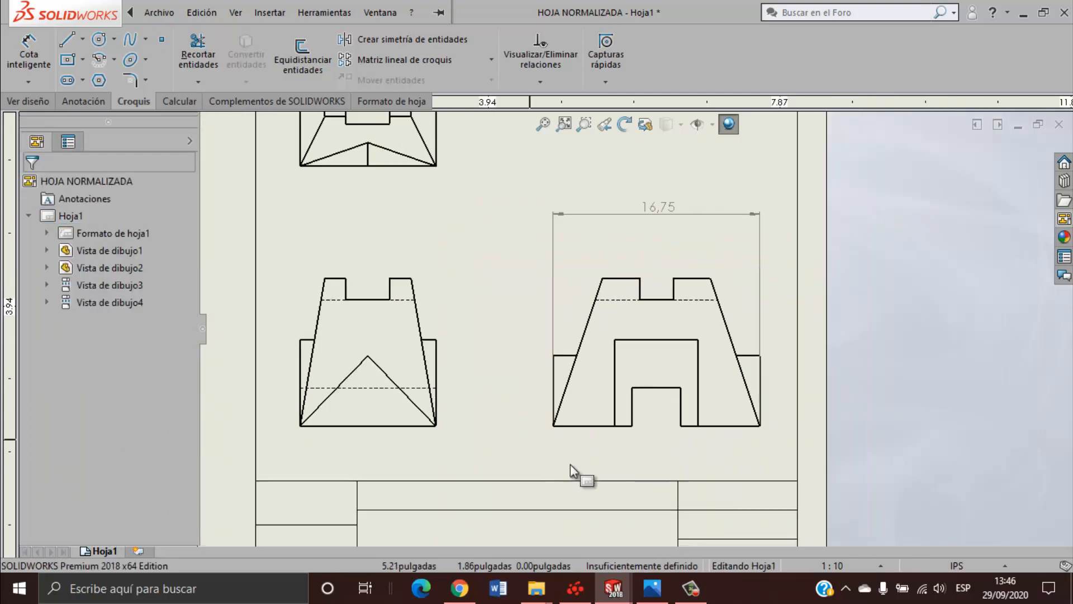
left_click(554, 426)
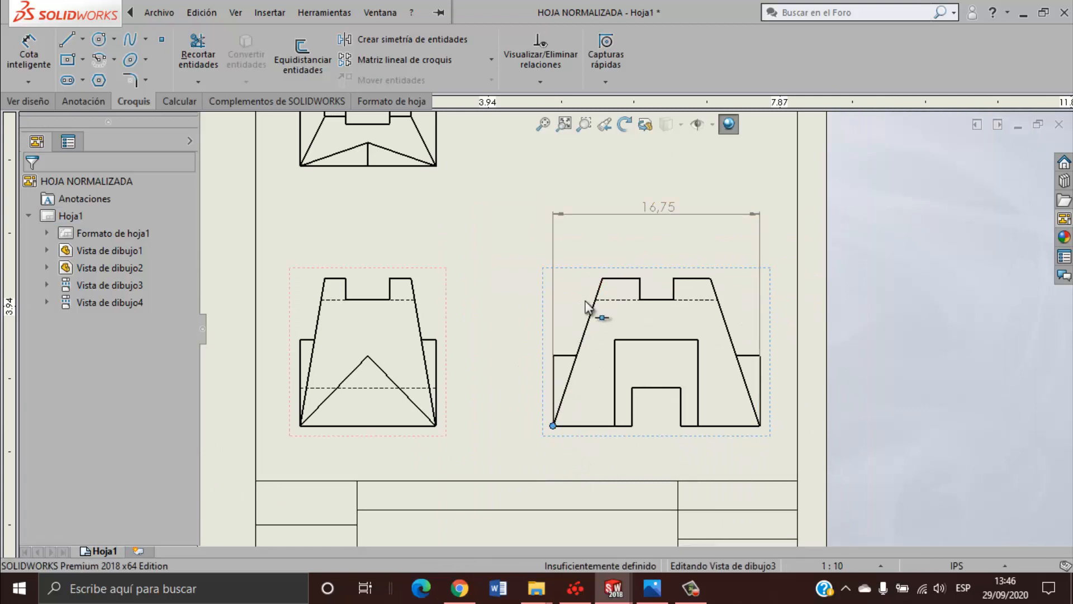
left_click(602, 277)
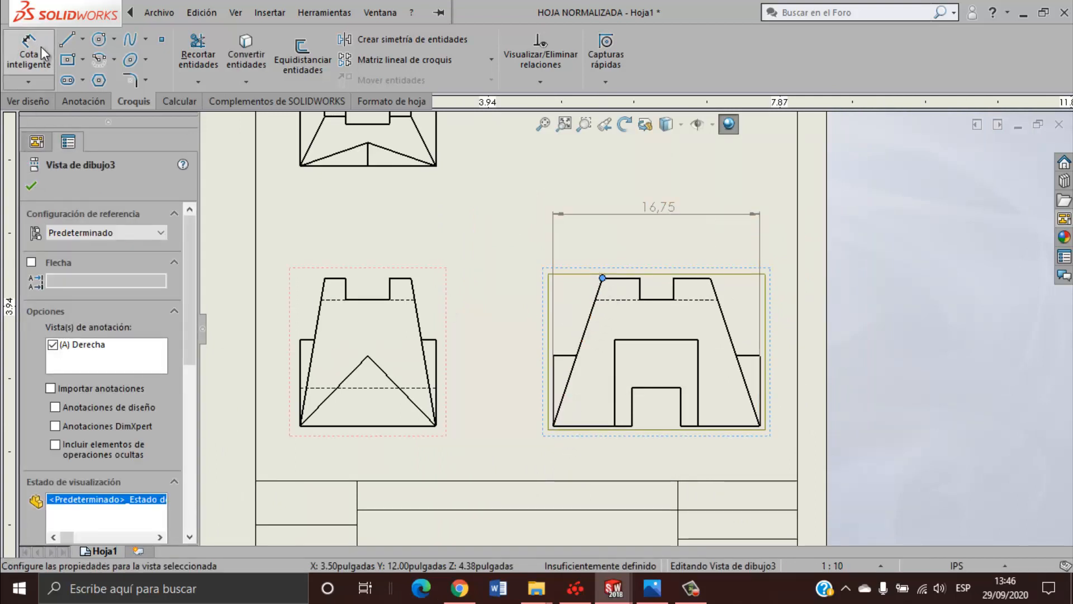
left_click(553, 426)
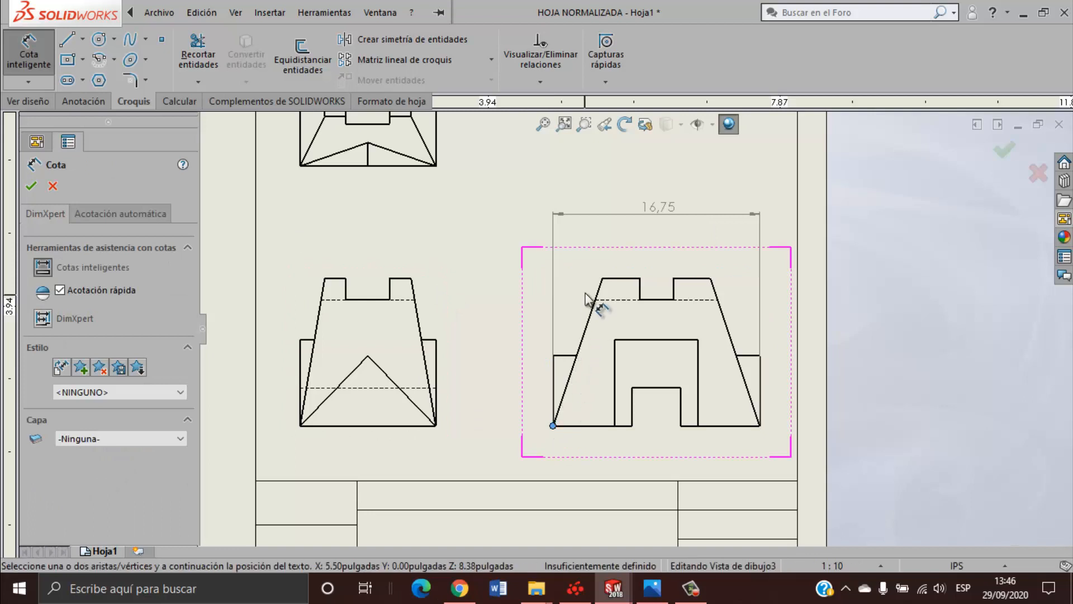
left_click(603, 278)
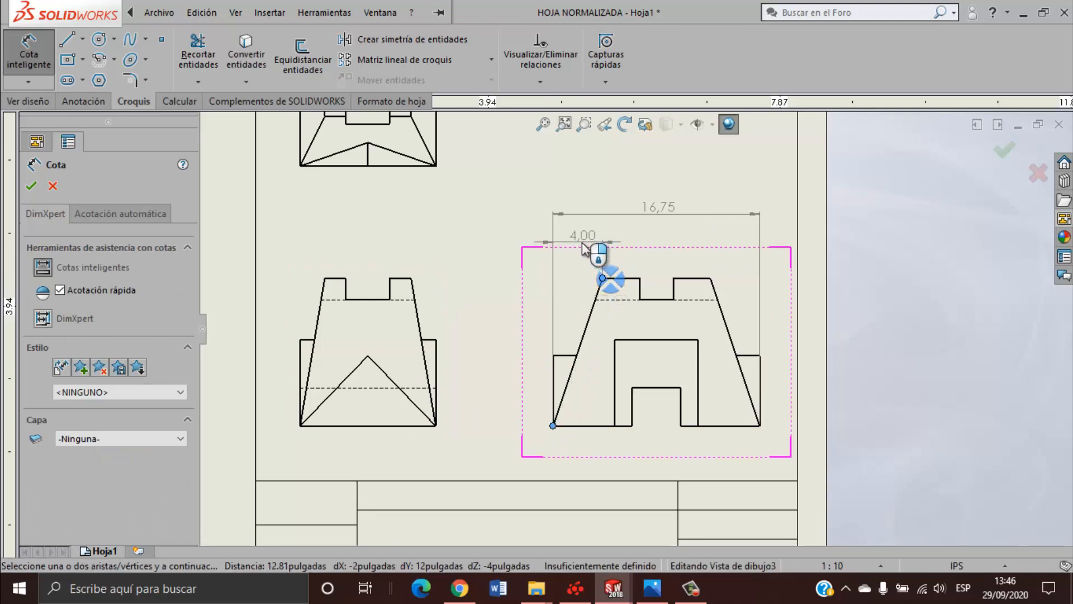
left_click(564, 259)
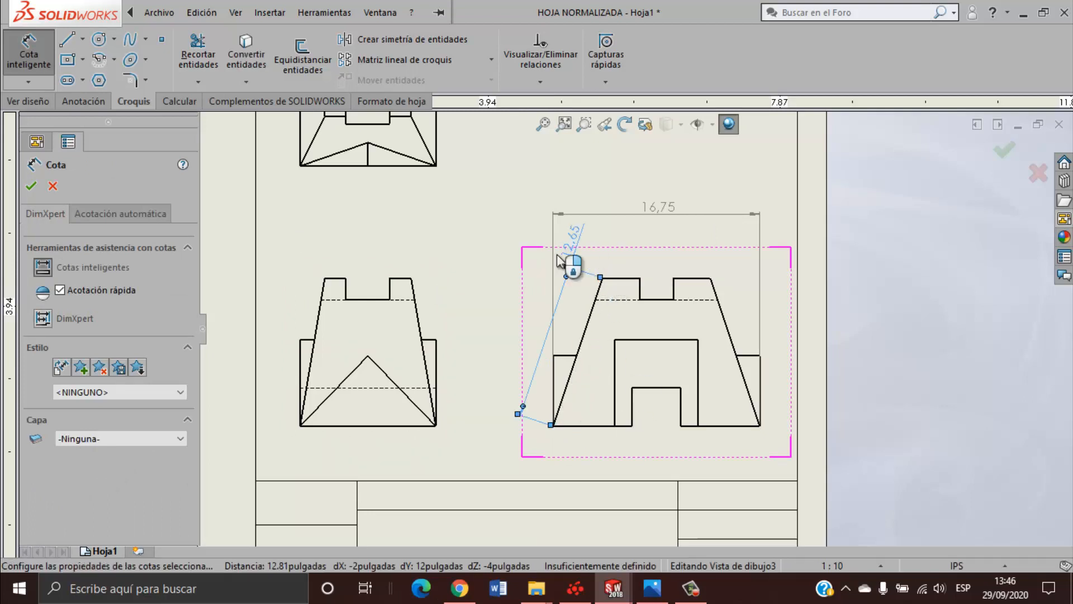
key("Escape")
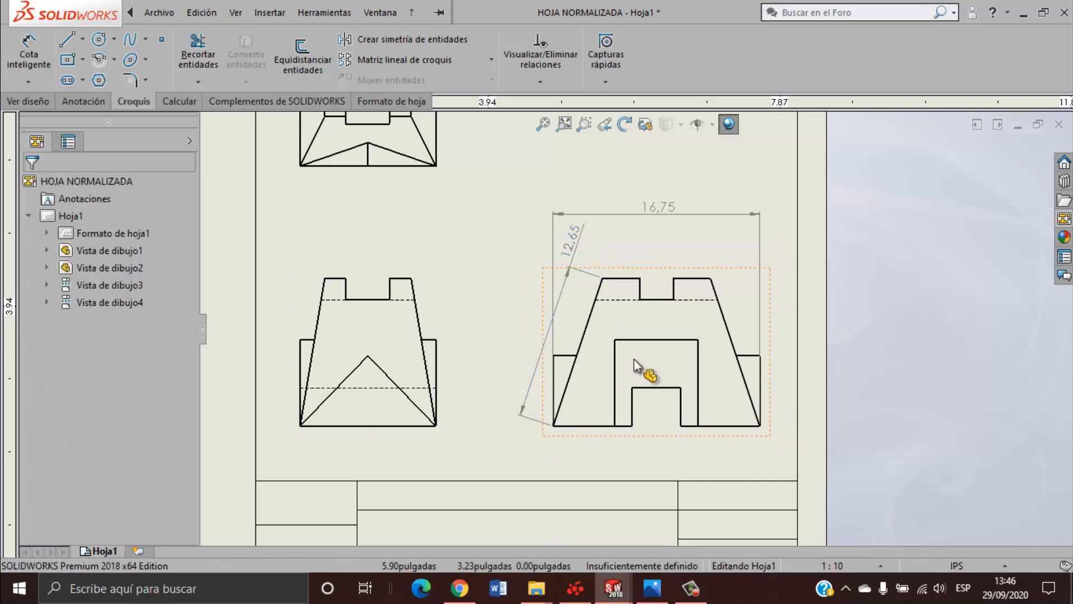
key("ctrl+z")
Dimension the horizontal offset between the right view's lower-left and upper-left corners, placing it beneath the overall width dimension.
left_click(29, 56)
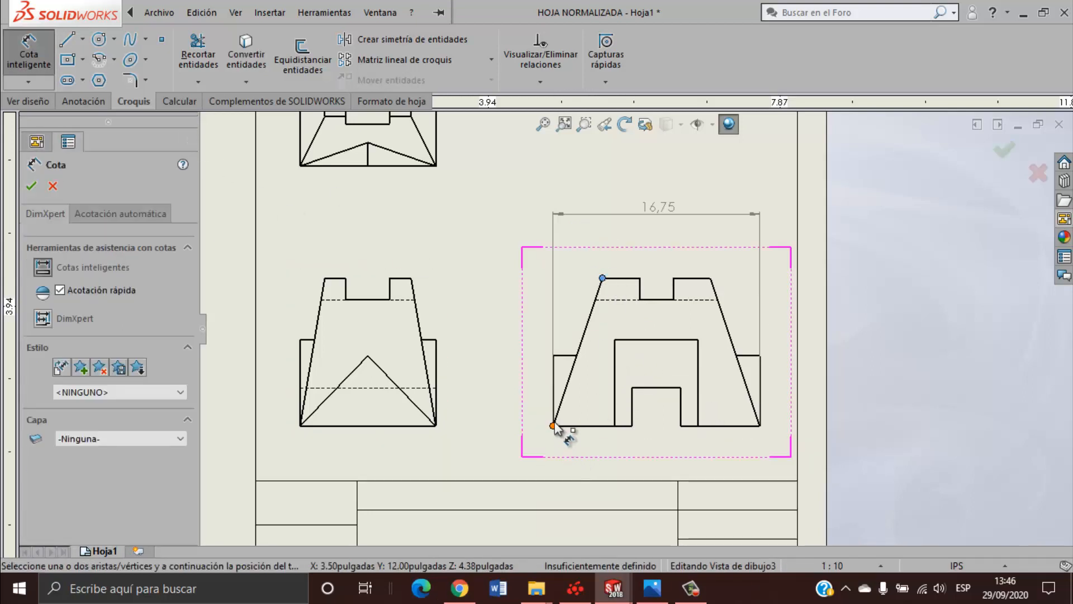
left_click(552, 425)
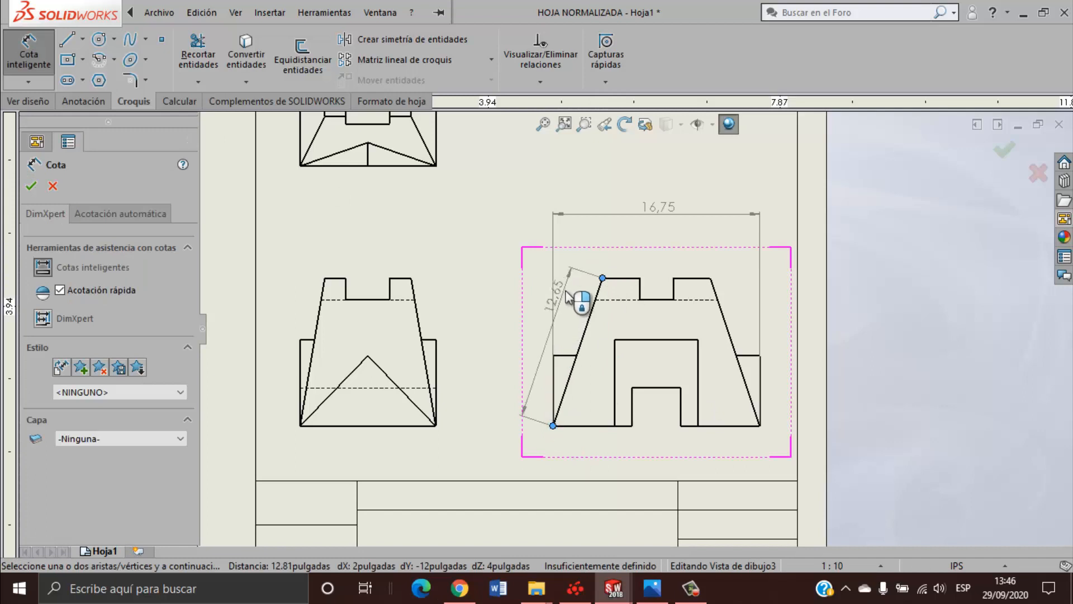
left_click(587, 255)
key("Escape")
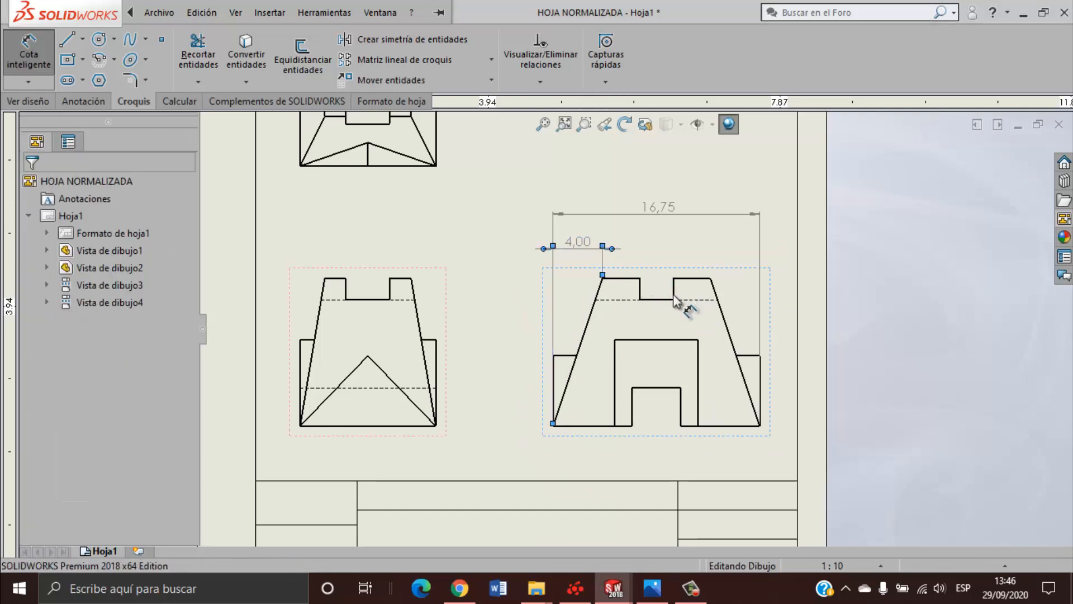
Examine the right view and the arrangement of the top, front and isometric views on the sheet.
scroll(674, 301, "down", 2)
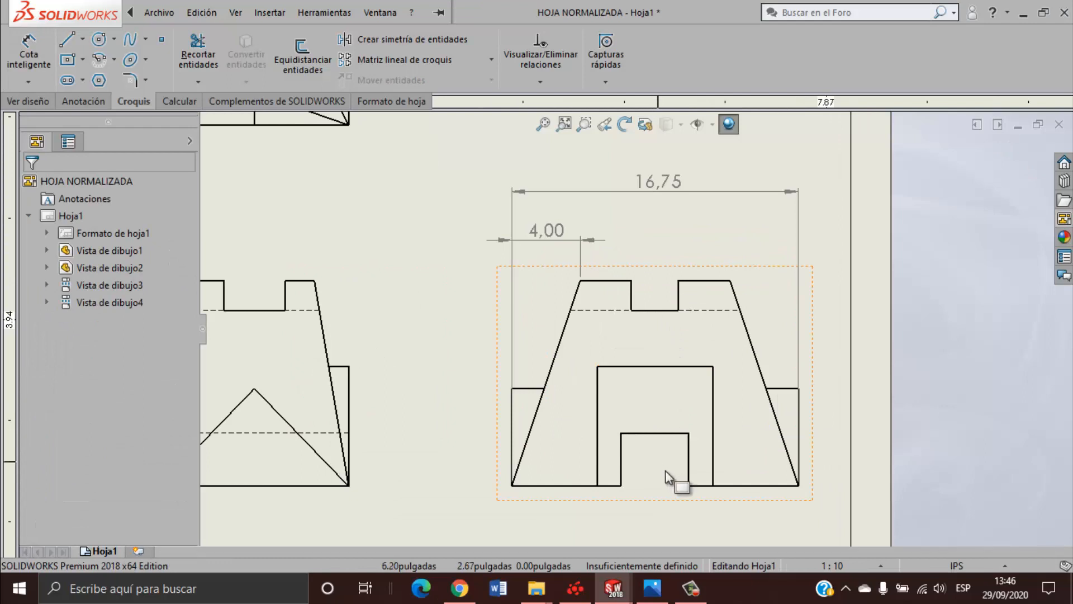
scroll(635, 364, "up", 1)
scroll(630, 394, "down", 3)
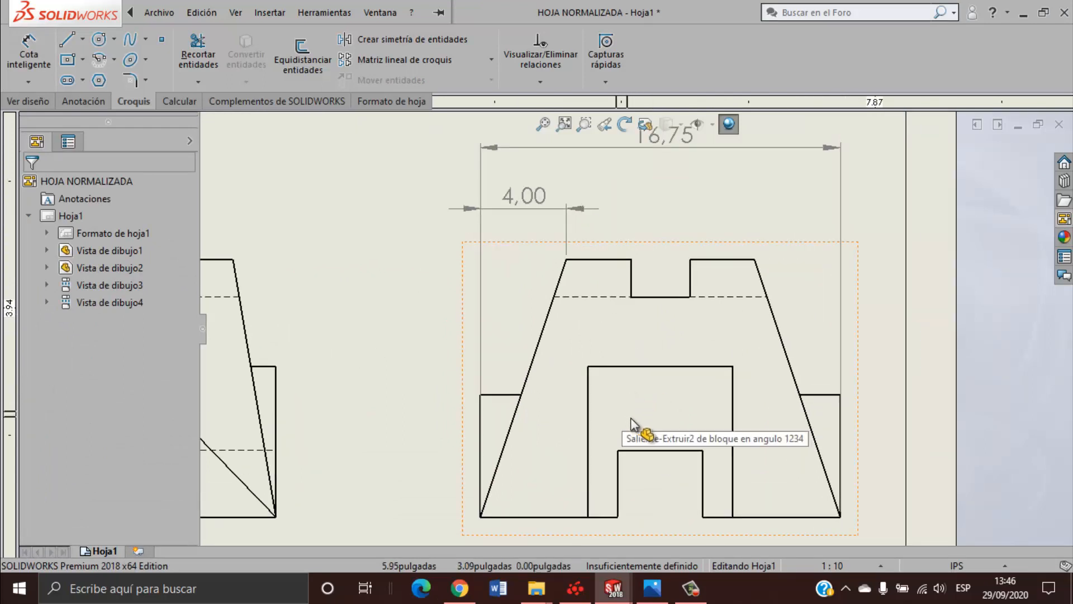
scroll(635, 412, "up", 6)
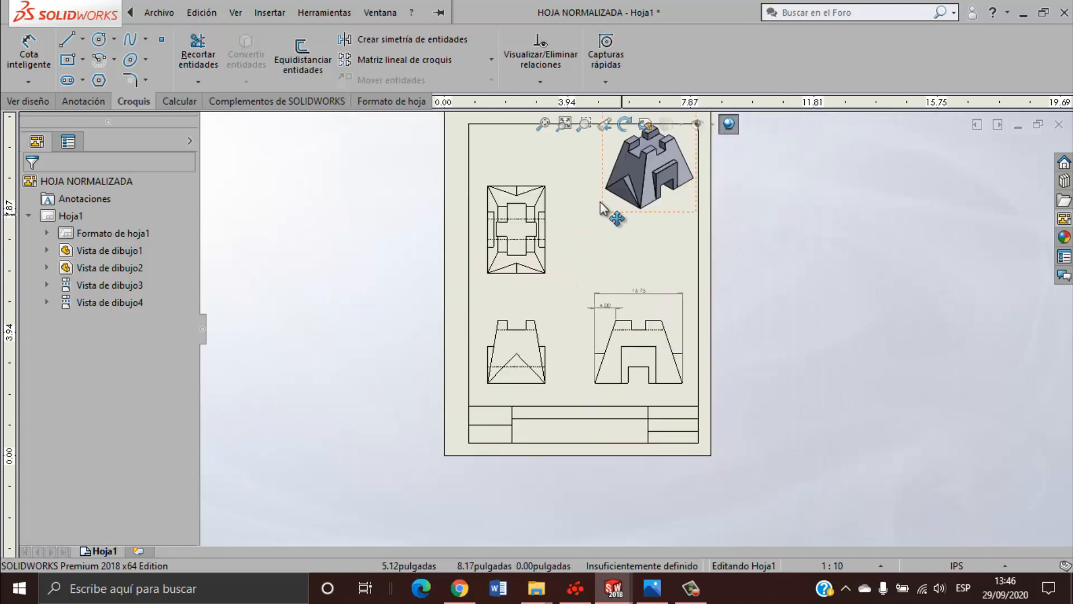
scroll(570, 246, "down", 2)
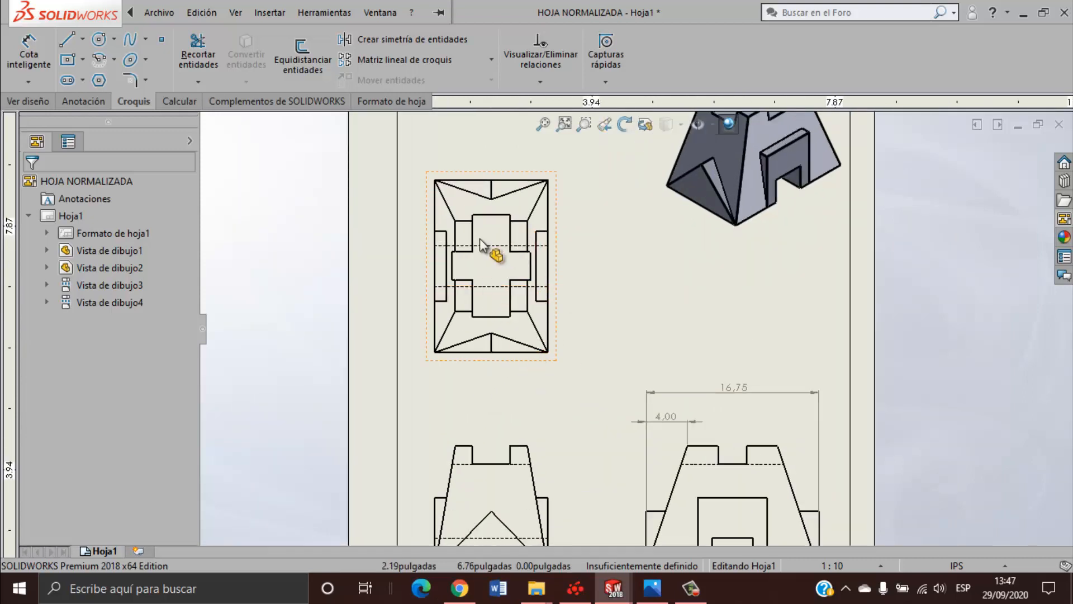
scroll(632, 412, "up", 2)
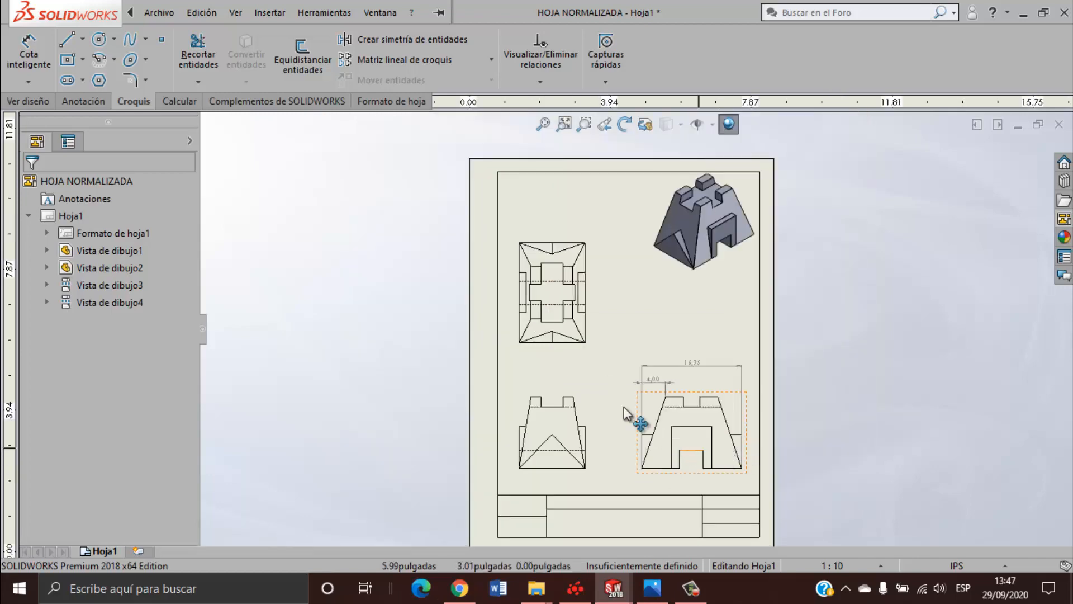
scroll(597, 350, "down", 1)
scroll(626, 380, "up", 1)
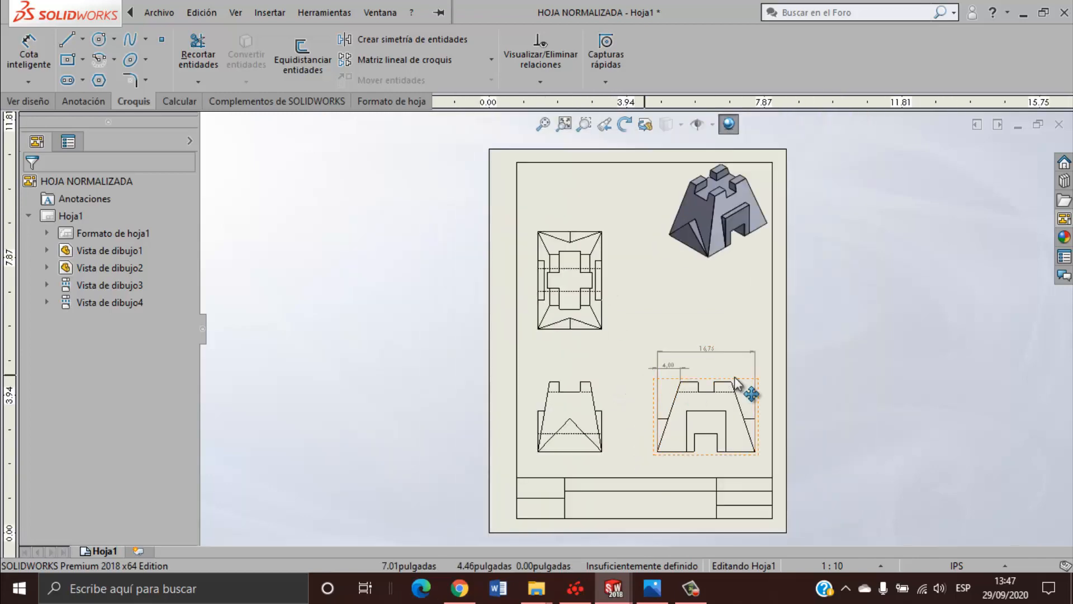
Dimension the horizontal offset between the right view's lower-right and upper-right corners, level with the matching left offset dimension.
scroll(678, 388, "down", 5)
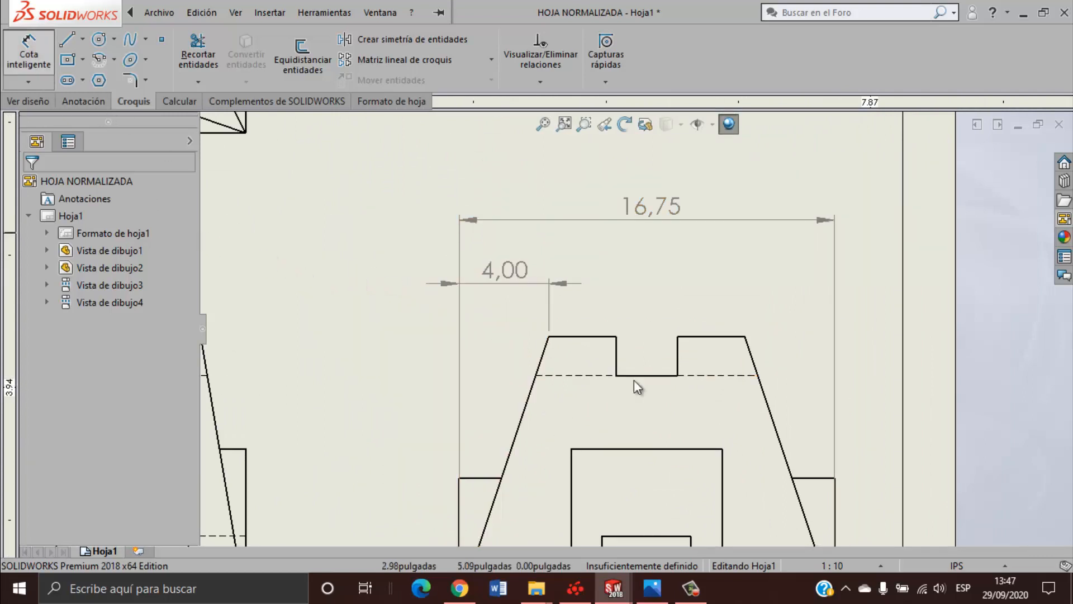
scroll(791, 489, "up", 2)
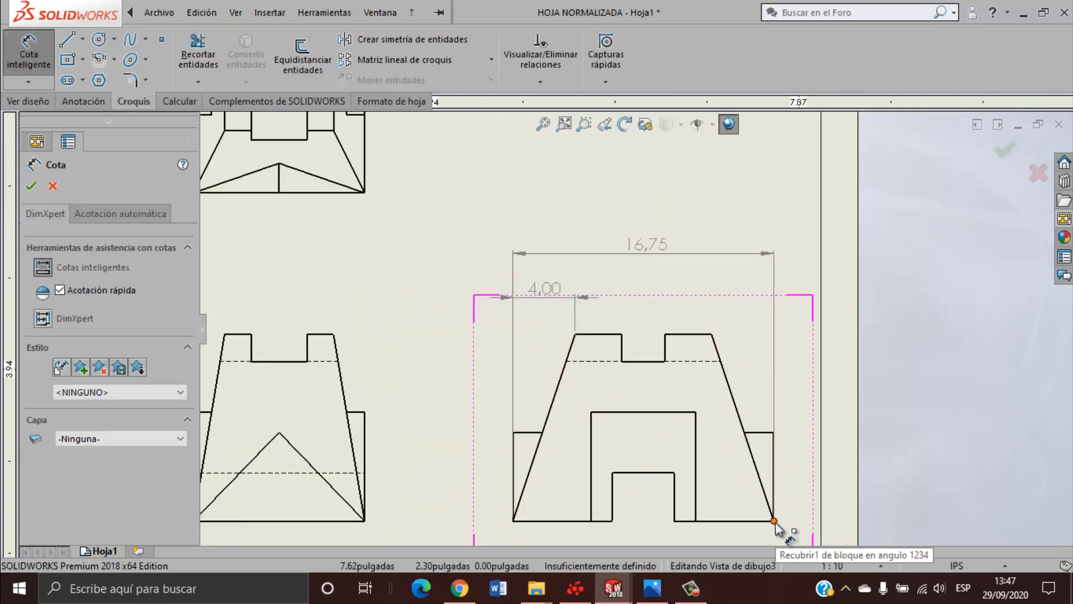
left_click(713, 333)
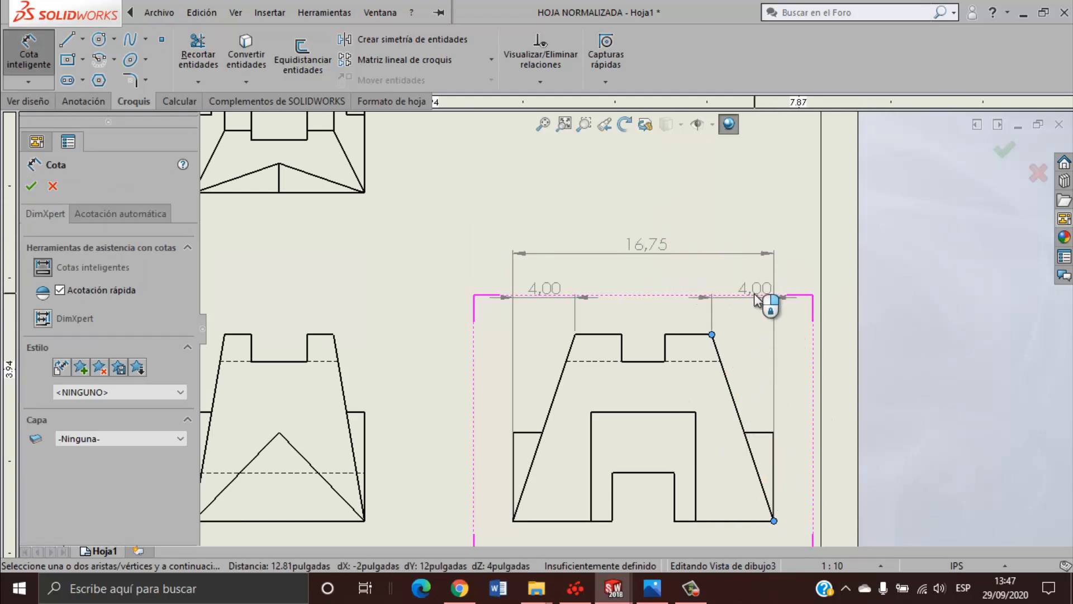
left_click(744, 298)
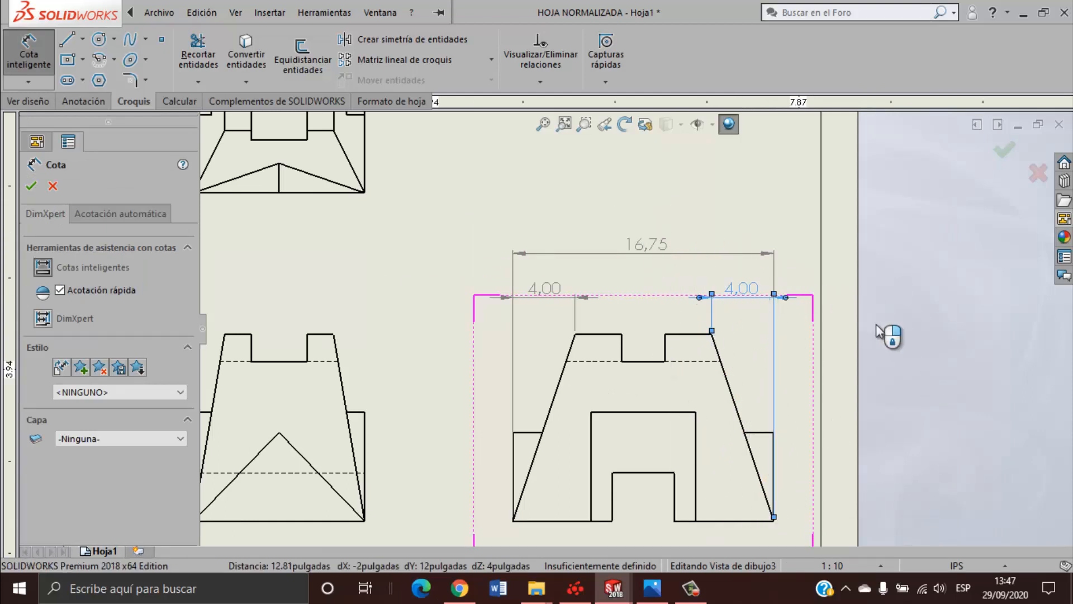
Dimension the widths of the two top edges on either side of the right view's upper notch, placing both above the view.
scroll(659, 327, "down", 3)
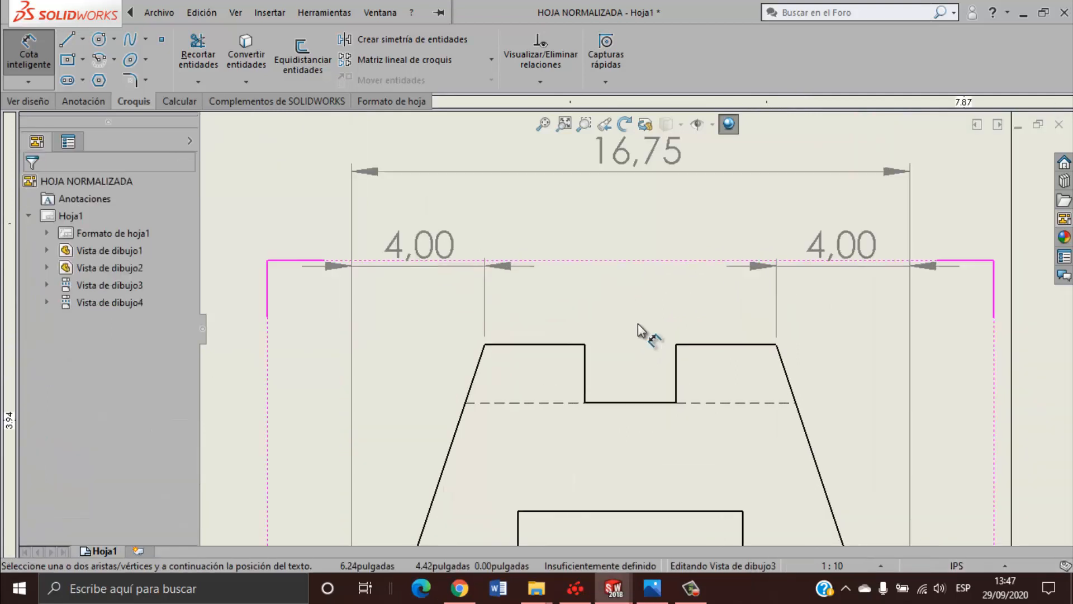
left_click(569, 344)
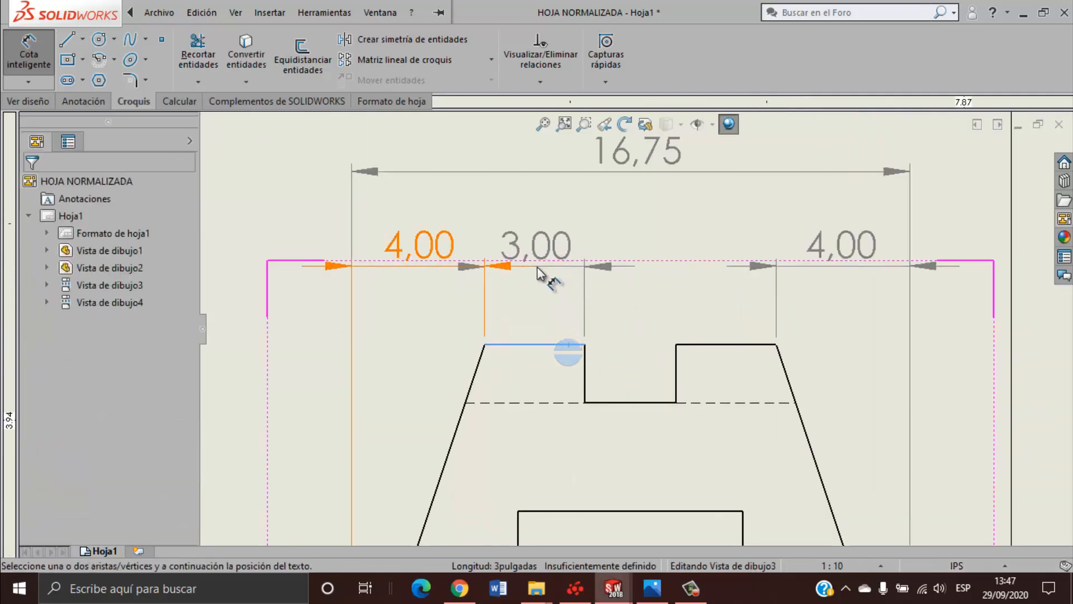
left_click(538, 266)
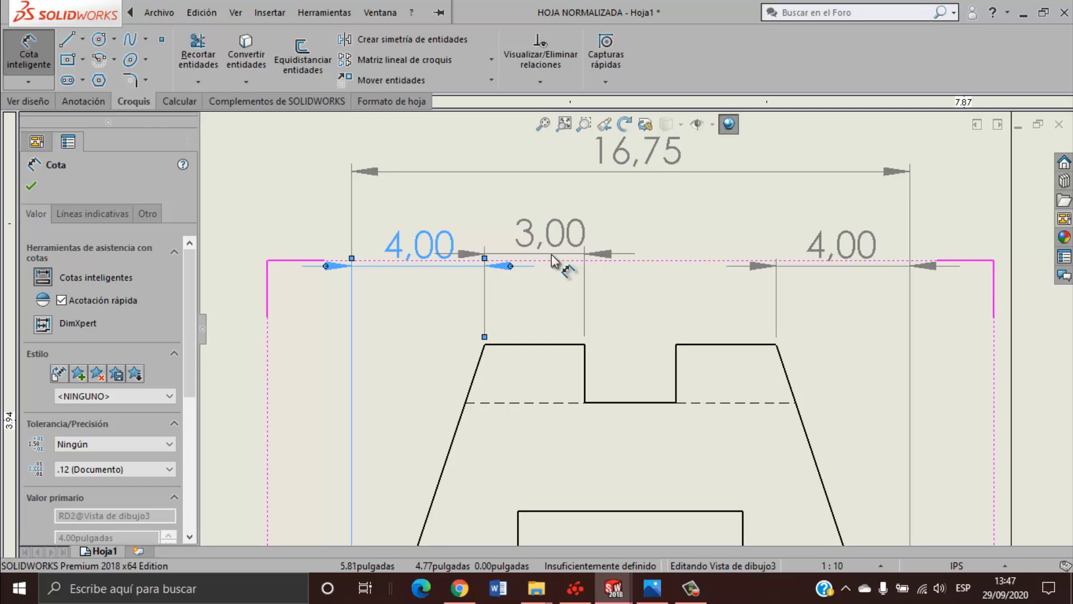
left_click(551, 254)
left_click(742, 345)
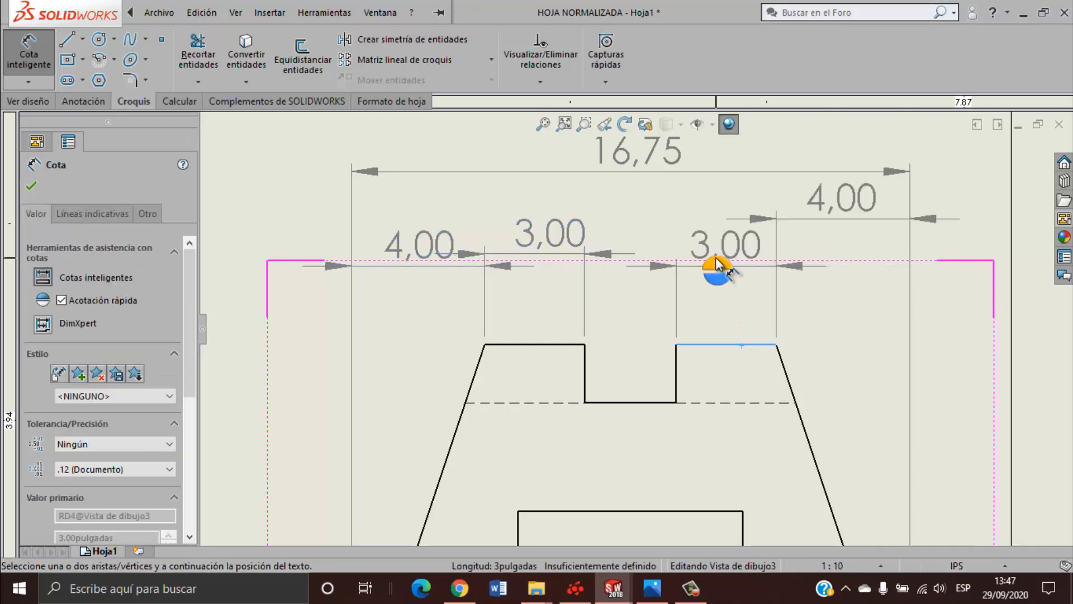
left_click(718, 240)
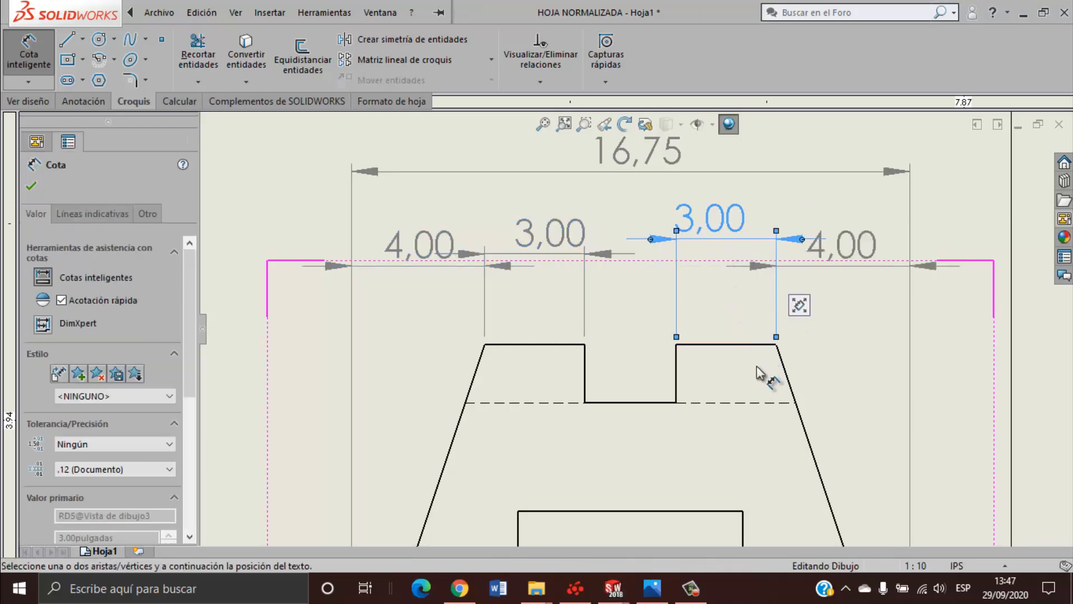
Align the two top-edge width dimensions with the corner offset dimensions in one row above the right view.
key("Escape")
left_click(545, 248)
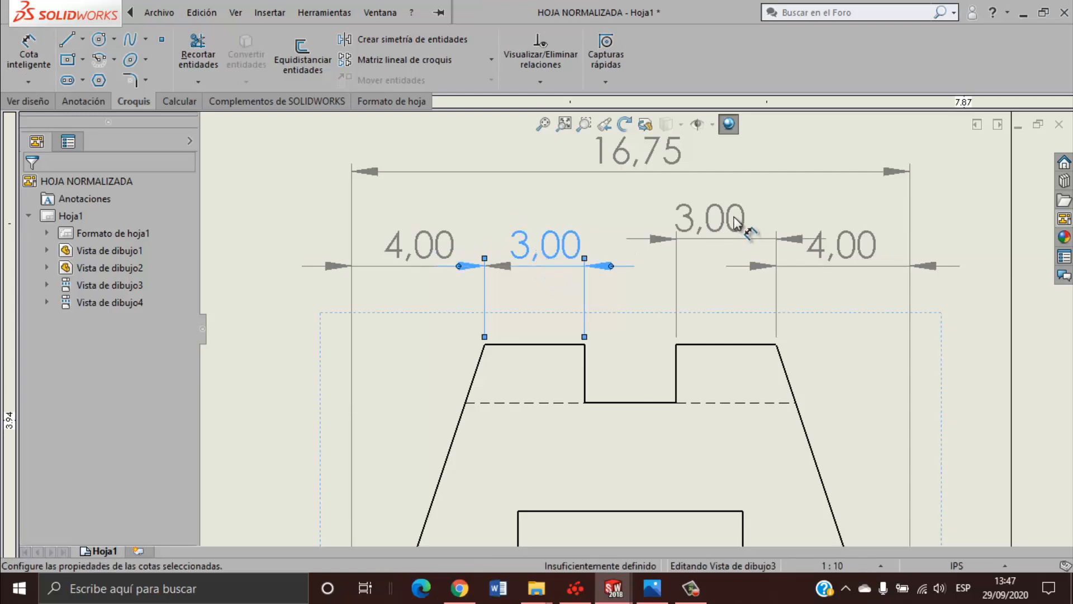
left_click_drag(733, 218, 747, 246)
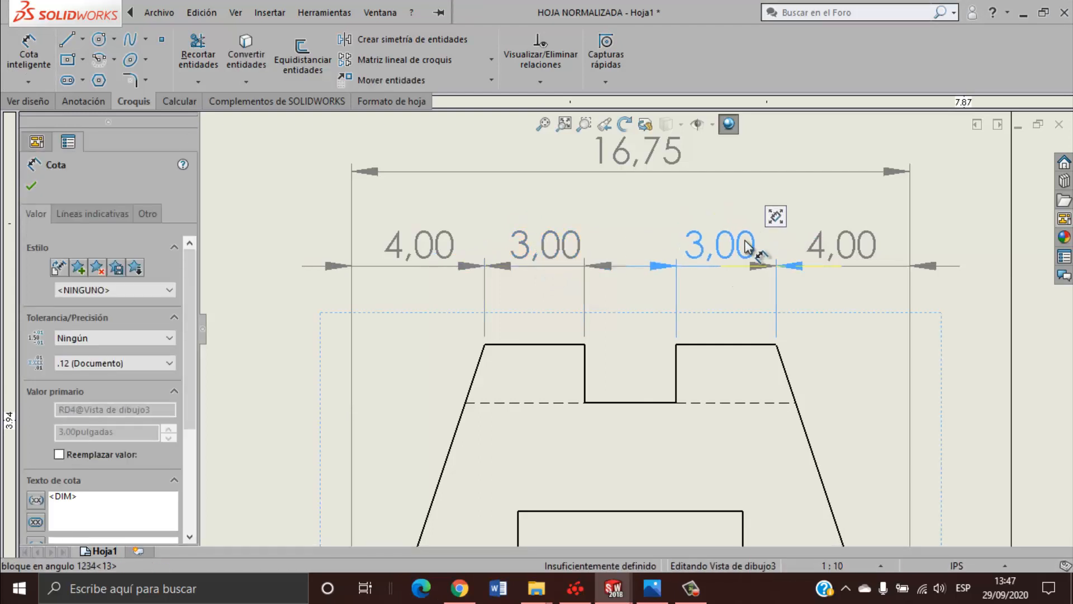
left_click(712, 294)
Dimension the right view's base from its lower-right corner to the door frame's right outer edge, placing it below the view.
scroll(695, 328, "up", 6)
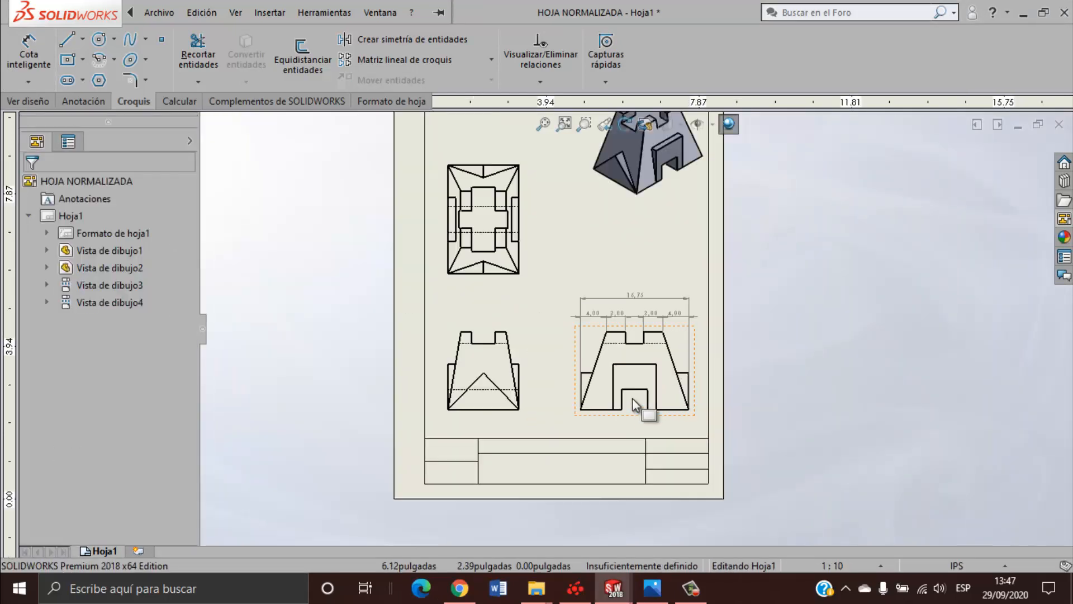
scroll(632, 398, "down", 6)
scroll(492, 367, "up", 2)
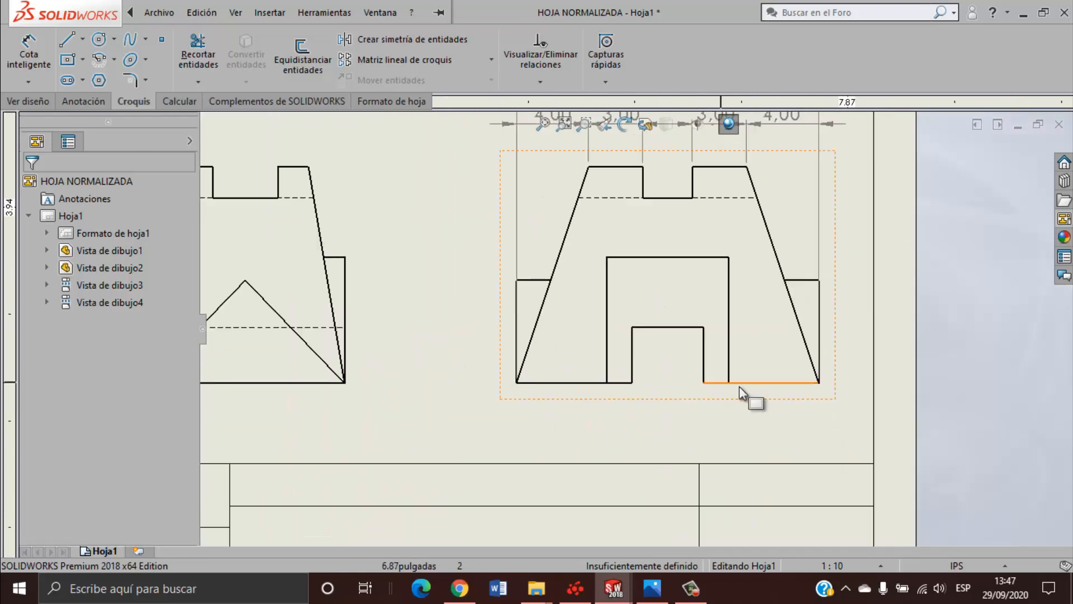
scroll(740, 391, "up", 3)
scroll(664, 335, "down", 5)
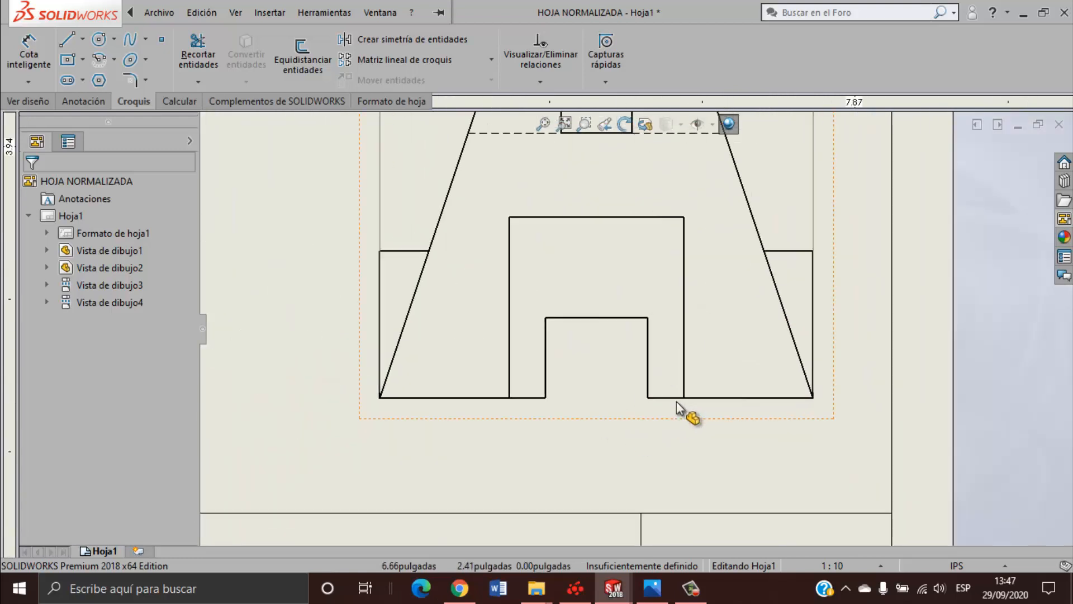
scroll(747, 419, "down", 1)
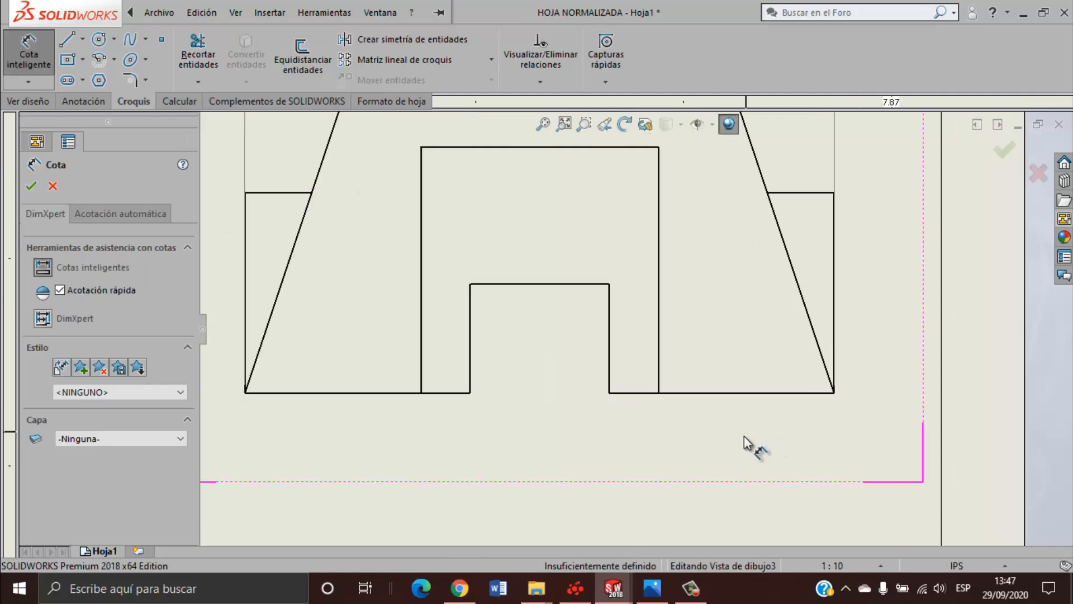
left_click(836, 394)
left_click(658, 393)
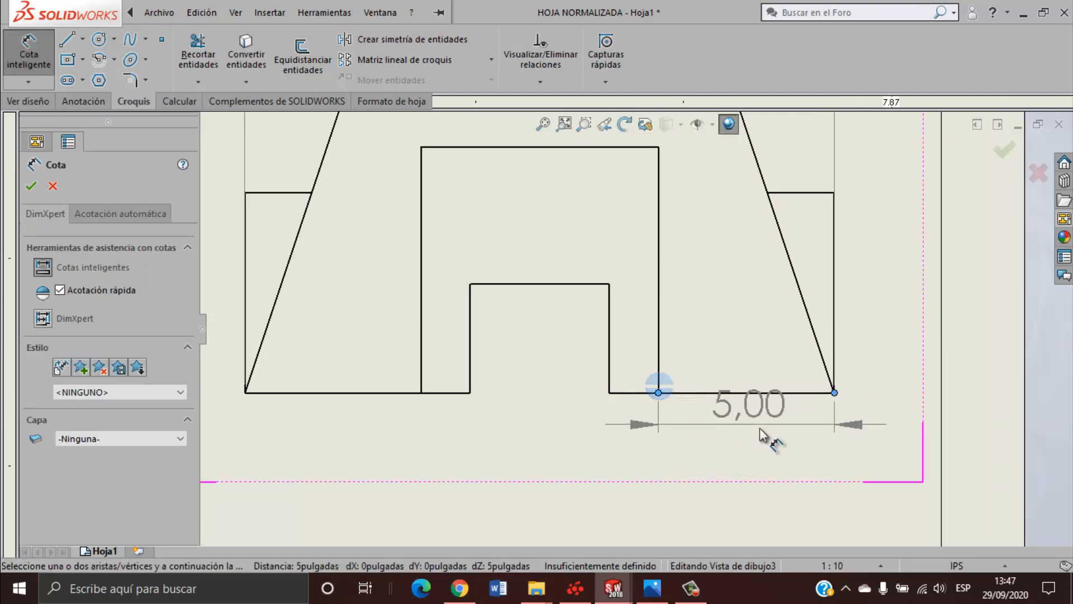
left_click(761, 470)
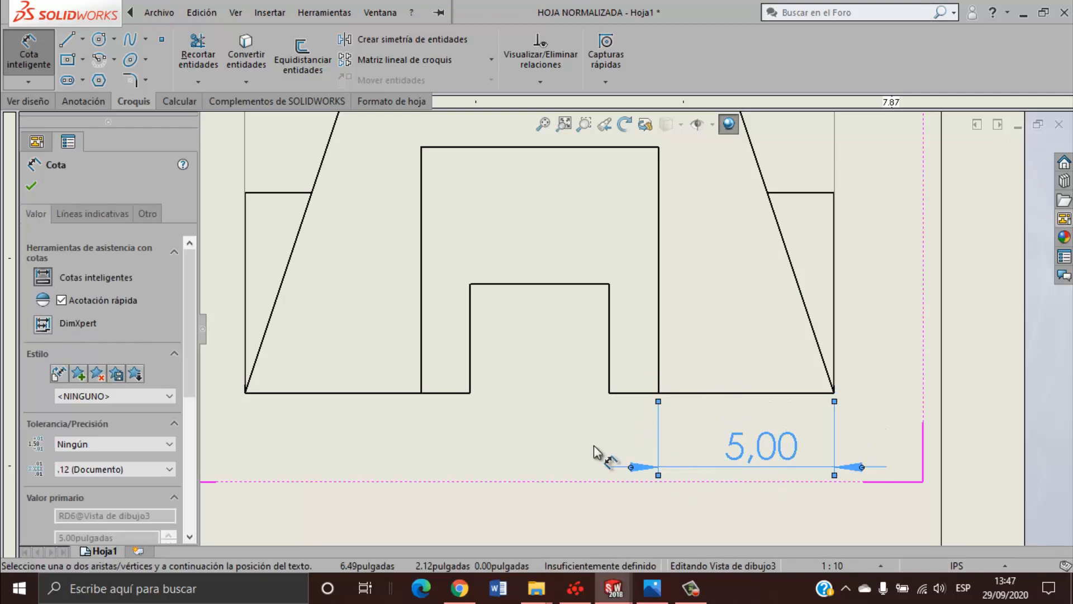
Dimension the door frame's right leg width between its inner and outer vertical edges, in line with the neighbouring base dimension.
left_click(611, 386)
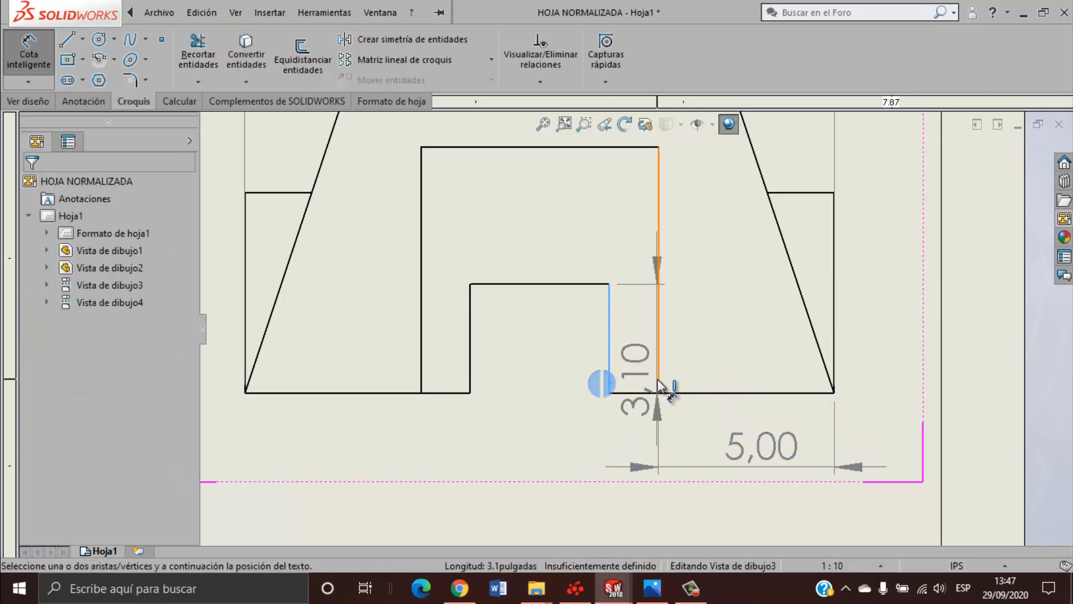
left_click(658, 375)
left_click(636, 467)
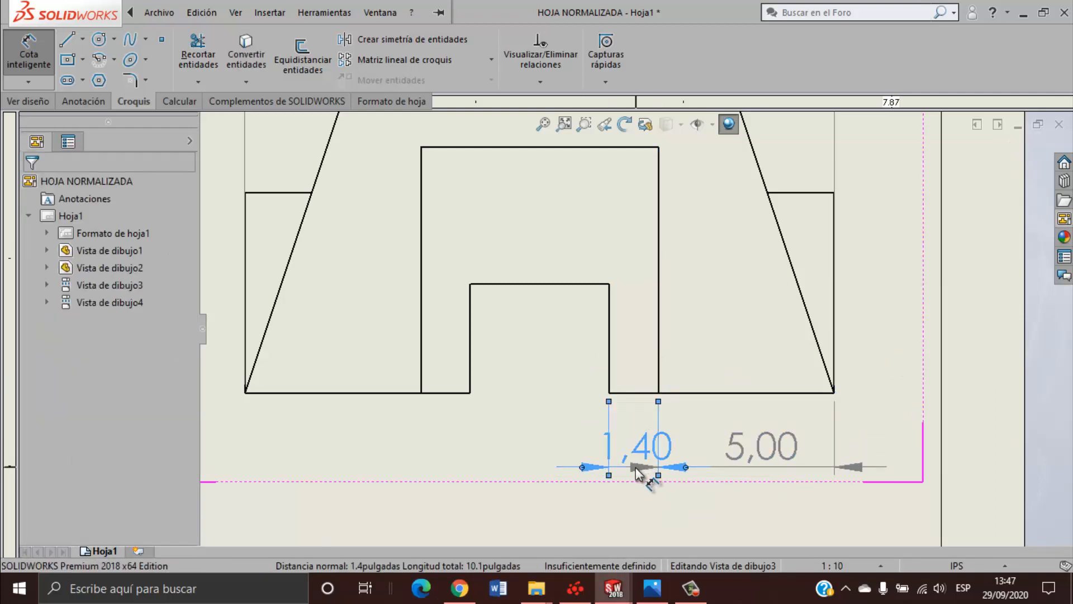
Dimension the height of the door frame's right outer edge in the right view, placing it beside the frame.
key("Escape")
scroll(662, 335, "up", 4)
scroll(661, 334, "down", 4)
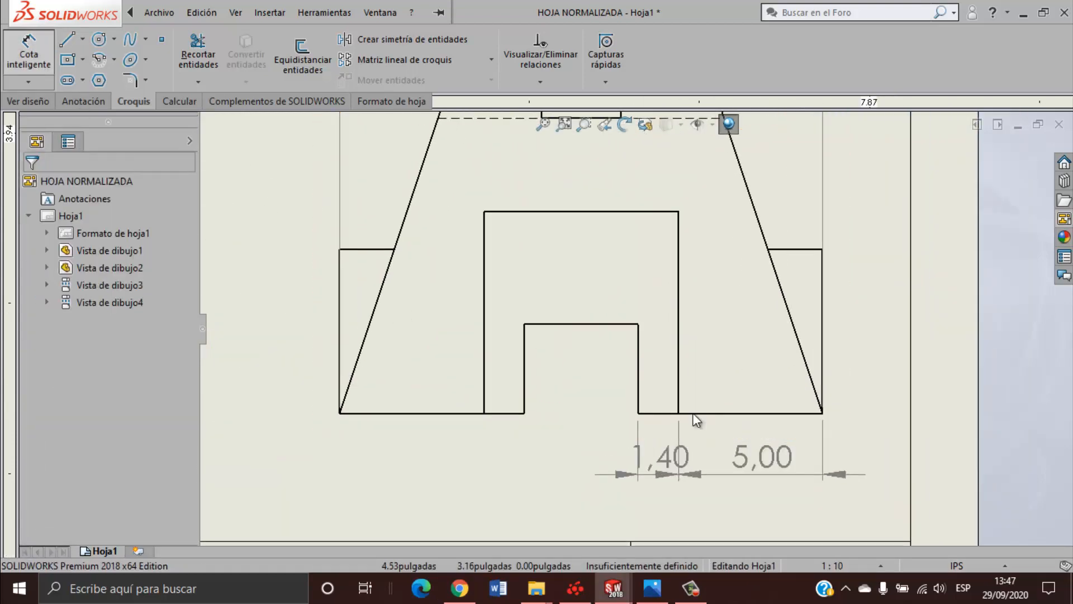
left_click(679, 307)
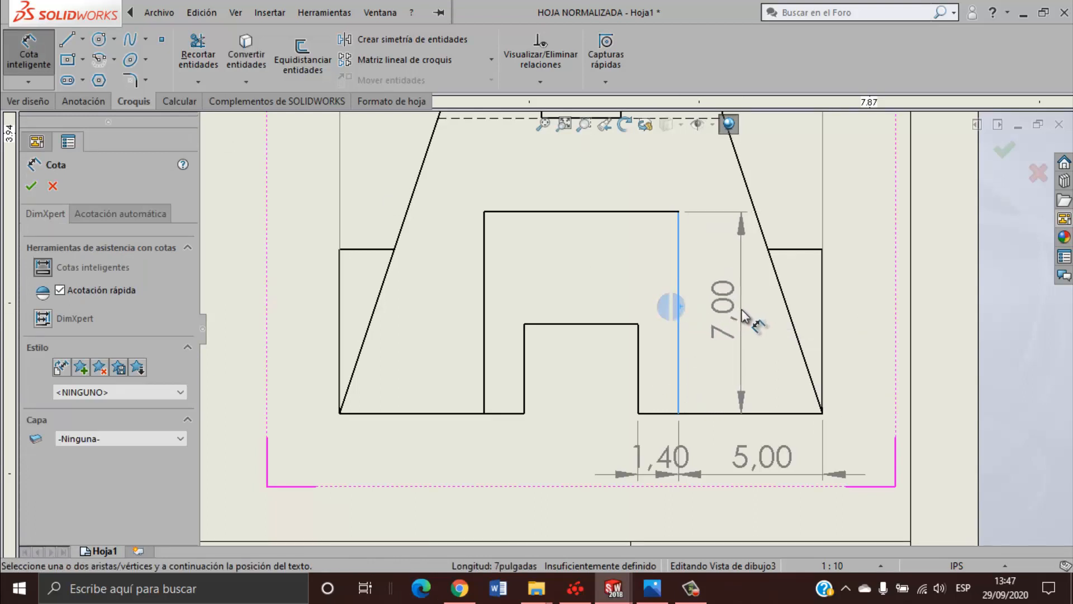
left_click(742, 313)
key("Escape")
scroll(671, 372, "down", 2)
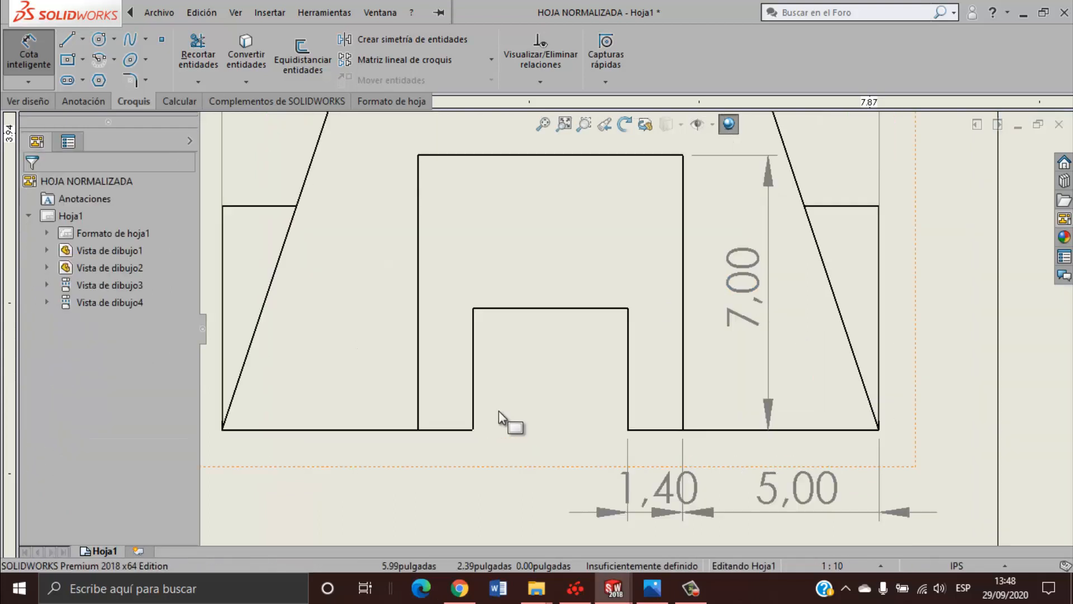
Dimension the height of the inner door opening from its right vertical edge, placing it inside the opening.
left_click(14, 49)
left_click(627, 352)
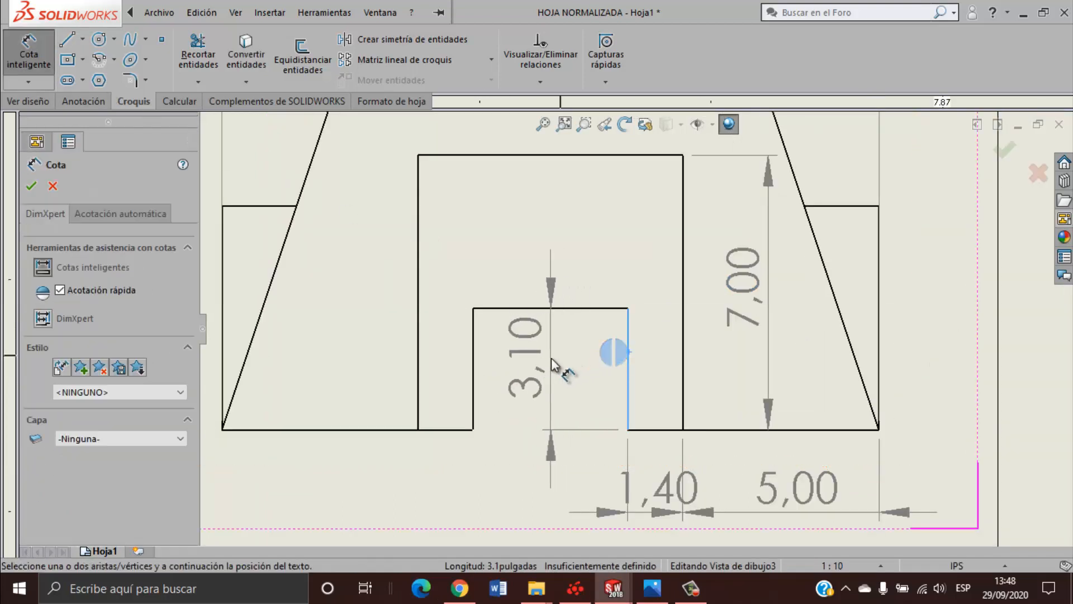
left_click(559, 368)
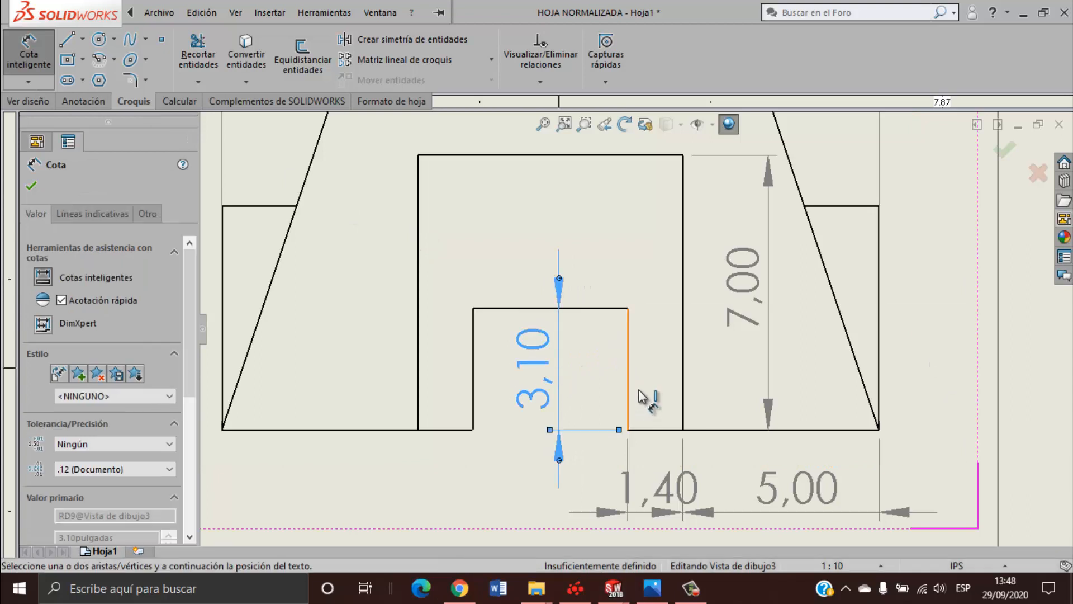
key("Escape")
scroll(639, 385, "up", 3)
scroll(637, 388, "down", 1)
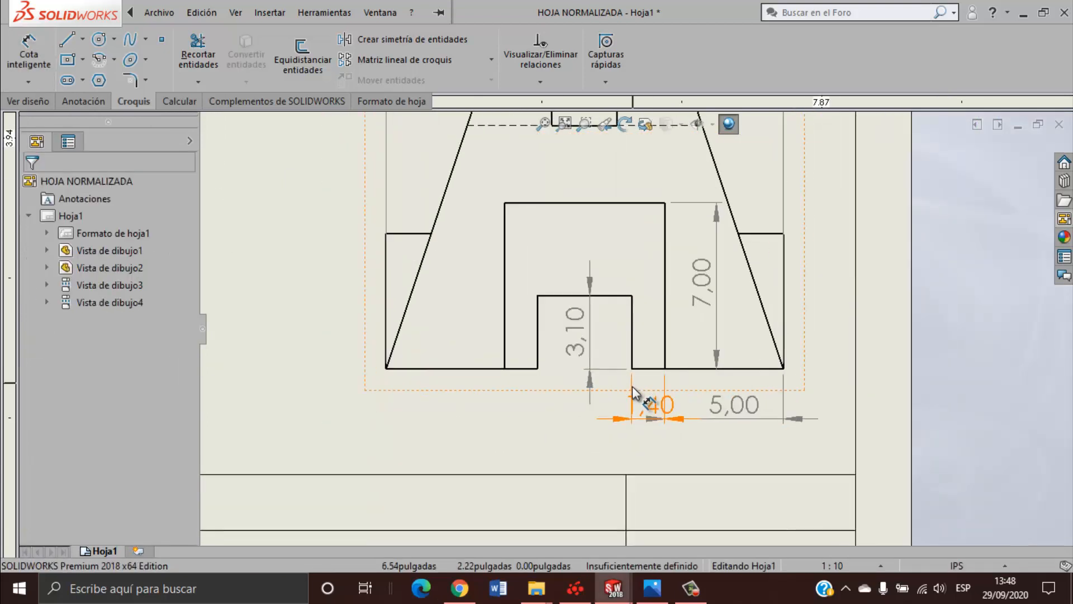
Dimension the height of the right side block's outer vertical edge, placing it to the right of the right view.
scroll(649, 408, "down", 3)
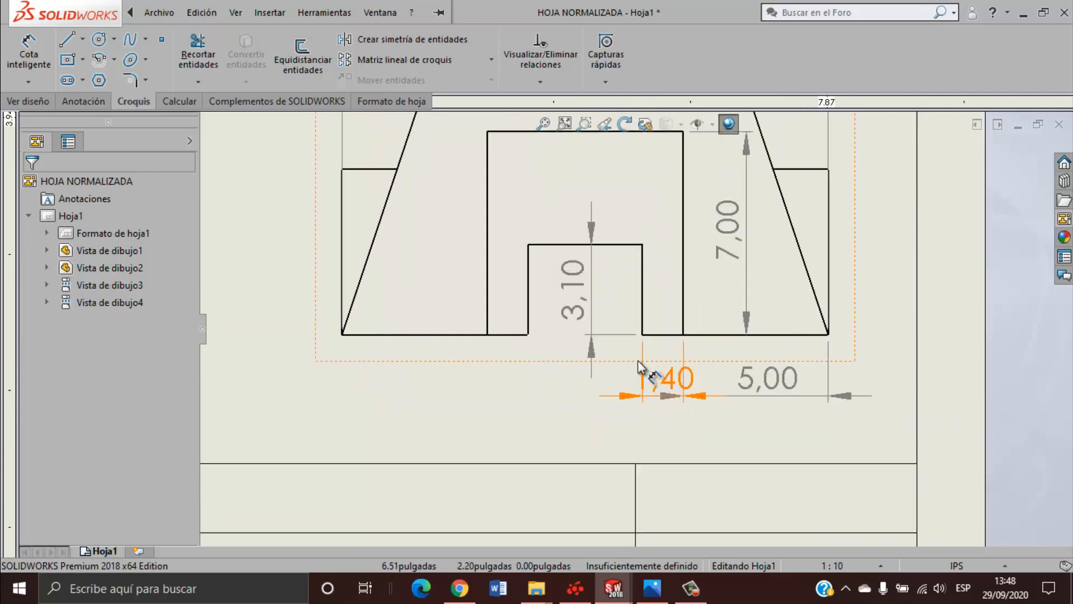
scroll(681, 391, "down", 1)
scroll(652, 394, "up", 5)
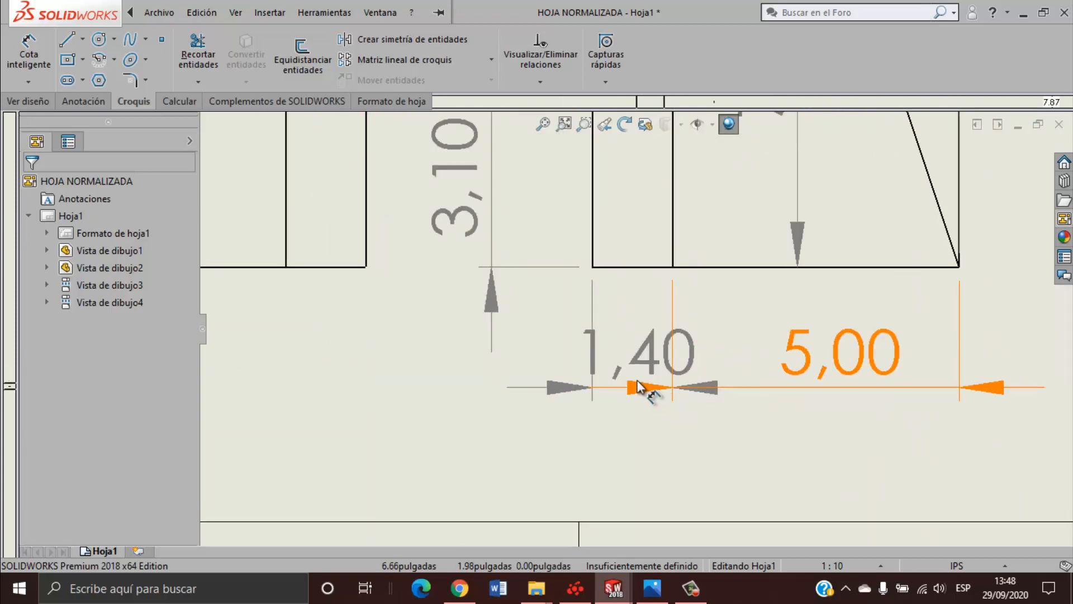
scroll(659, 334, "up", 2)
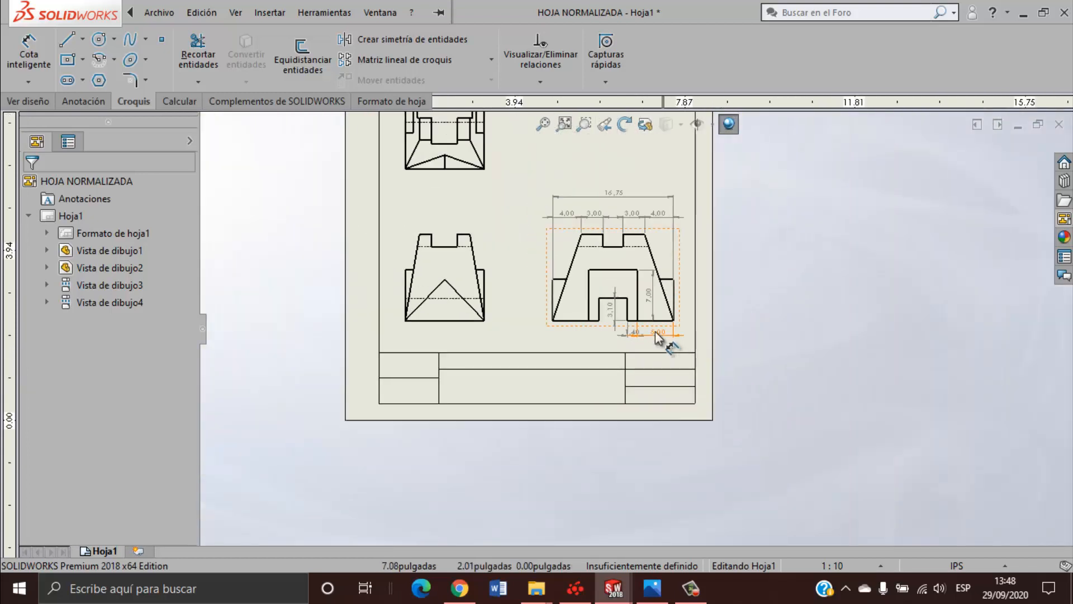
scroll(635, 272, "down", 4)
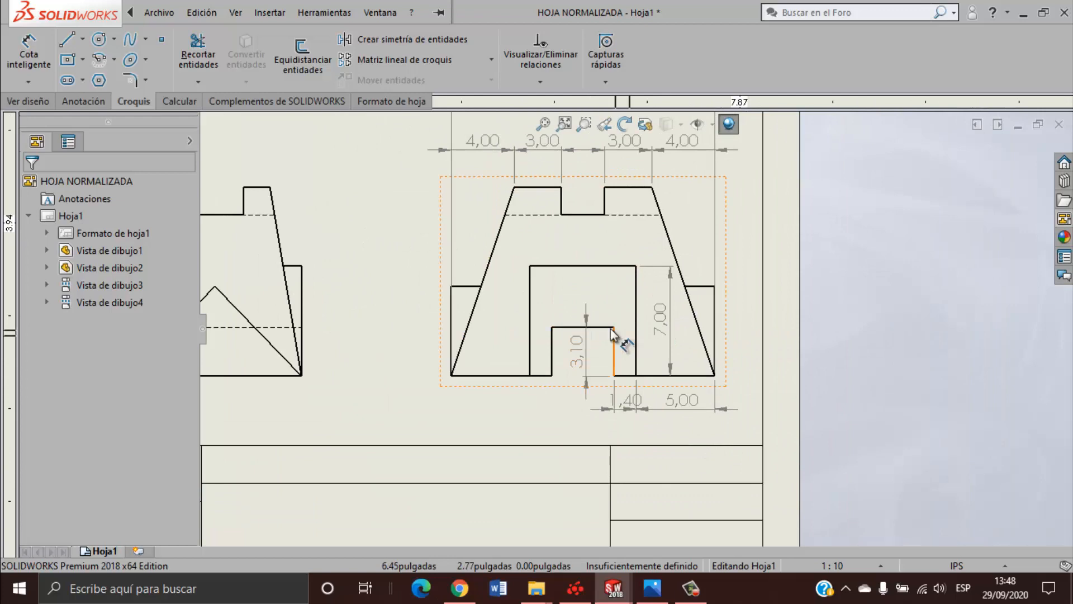
scroll(610, 328, "up", 2)
scroll(492, 307, "down", 3)
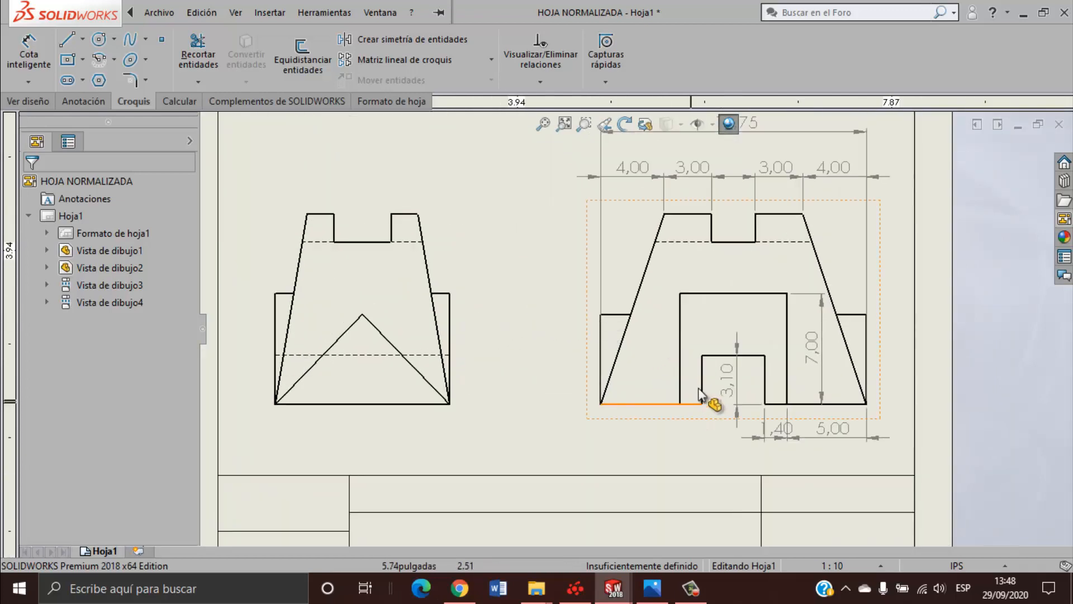
scroll(699, 389, "up", 3)
scroll(749, 303, "down", 4)
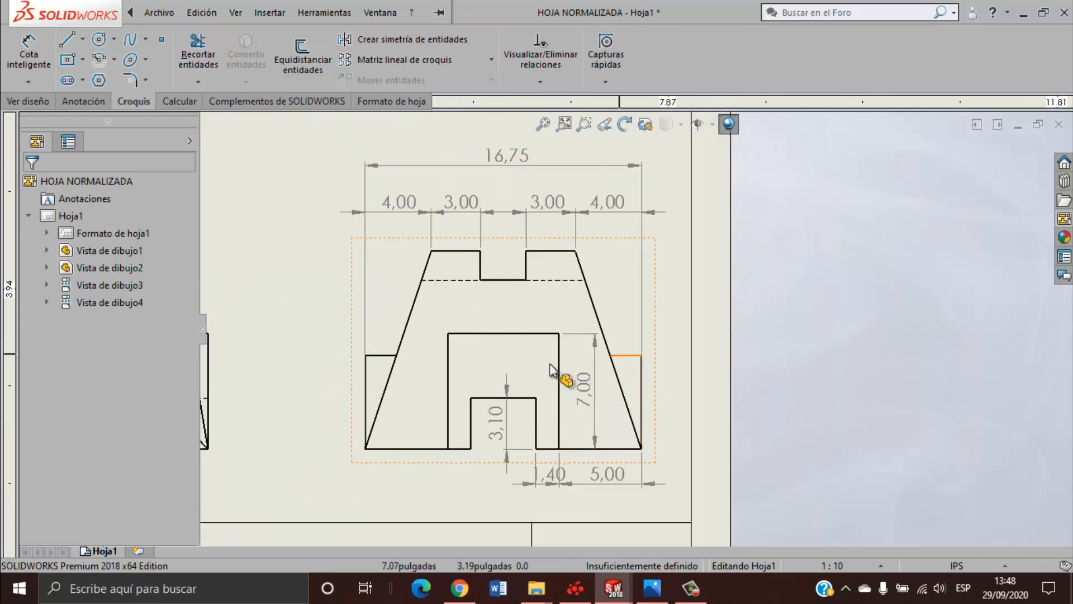
scroll(550, 369, "up", 3)
scroll(518, 364, "down", 4)
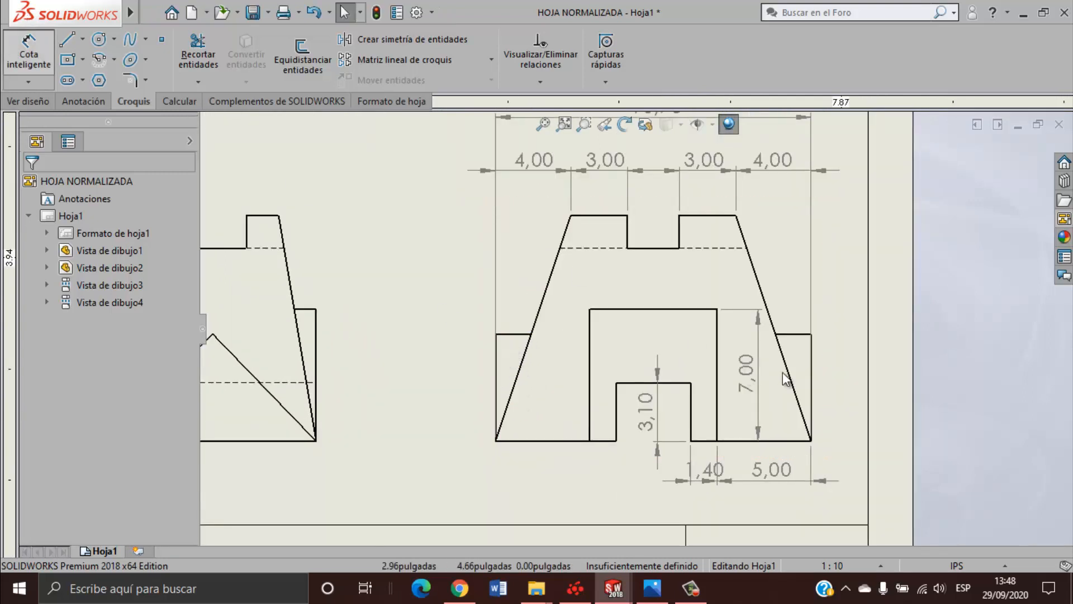
left_click(810, 385)
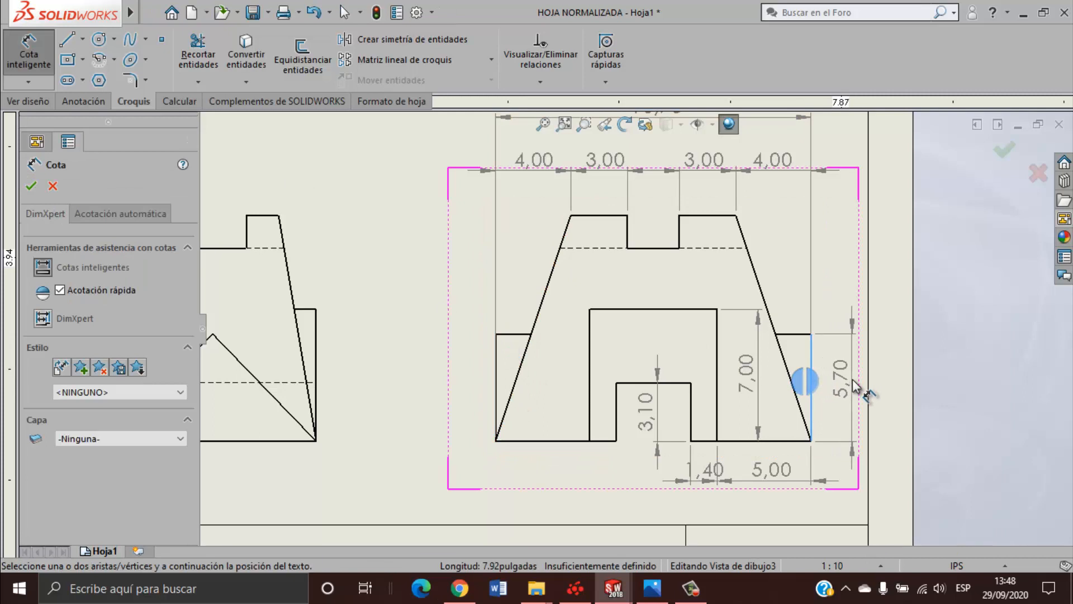
left_click(854, 390)
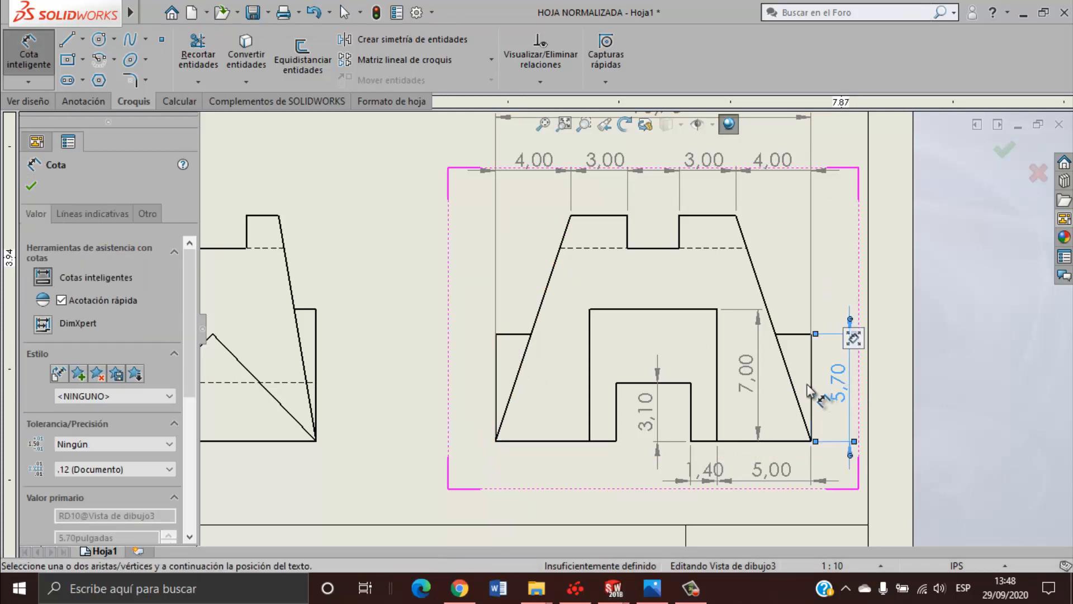
Examine the dimensioned right view alongside the other views on the sheet.
scroll(599, 318, "up", 3)
scroll(603, 283, "up", 1)
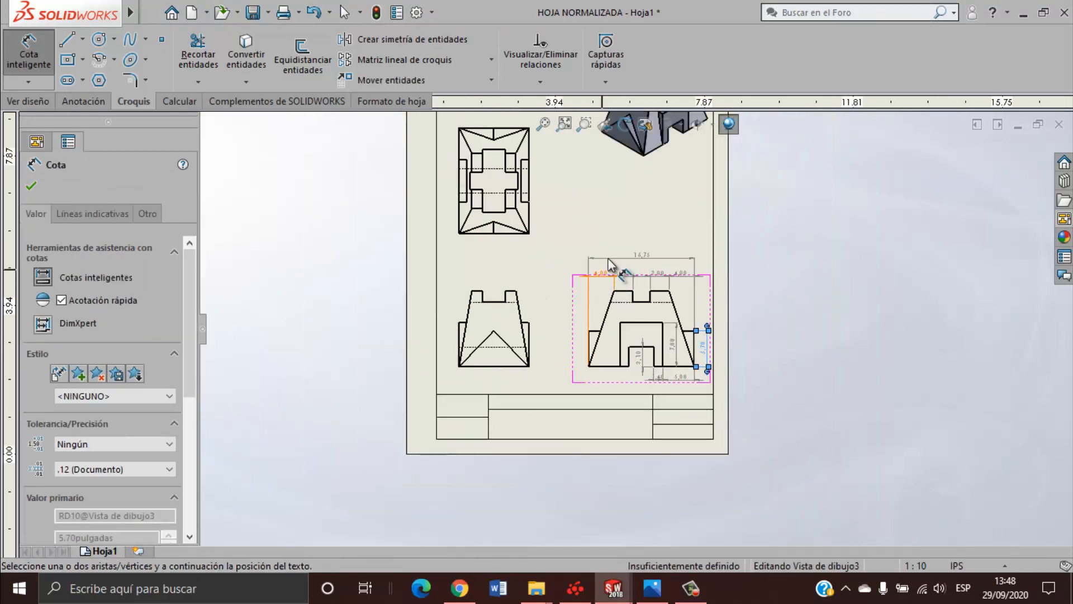
scroll(553, 268, "down", 3)
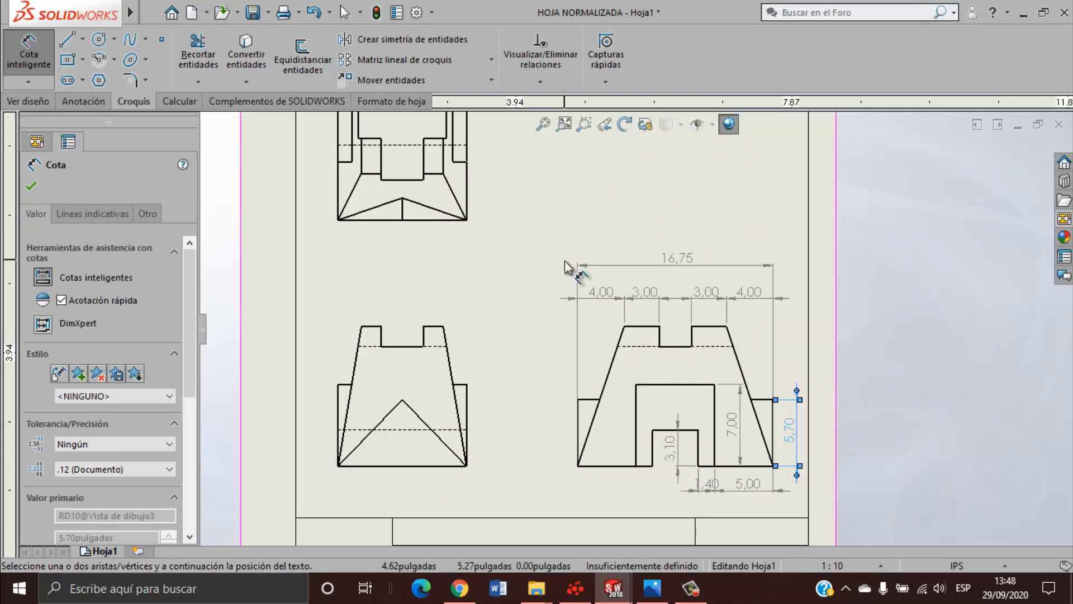
scroll(614, 309, "up", 4)
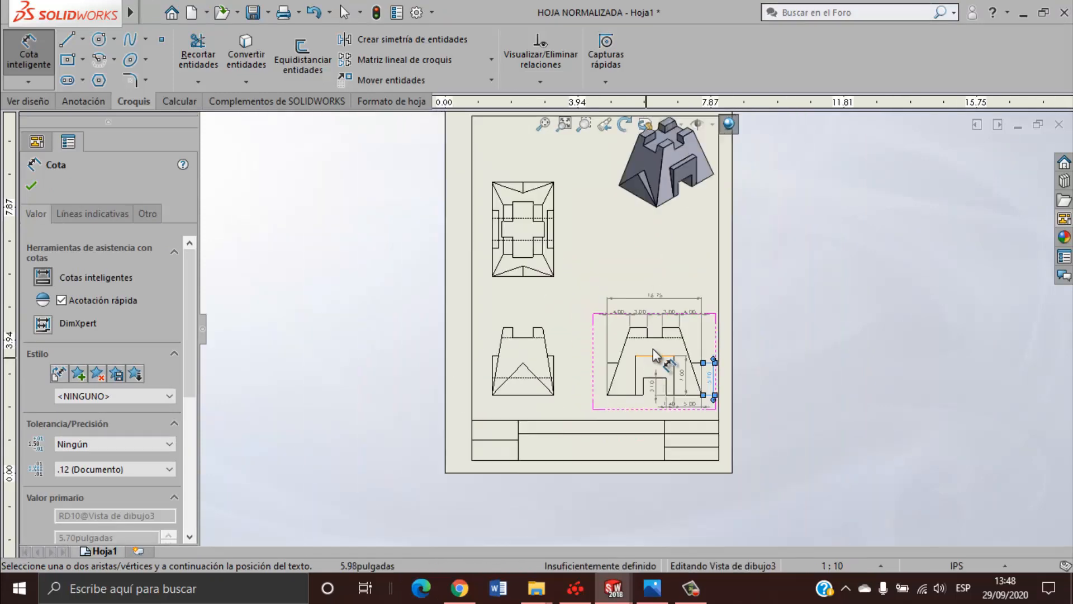
scroll(658, 336, "down", 4)
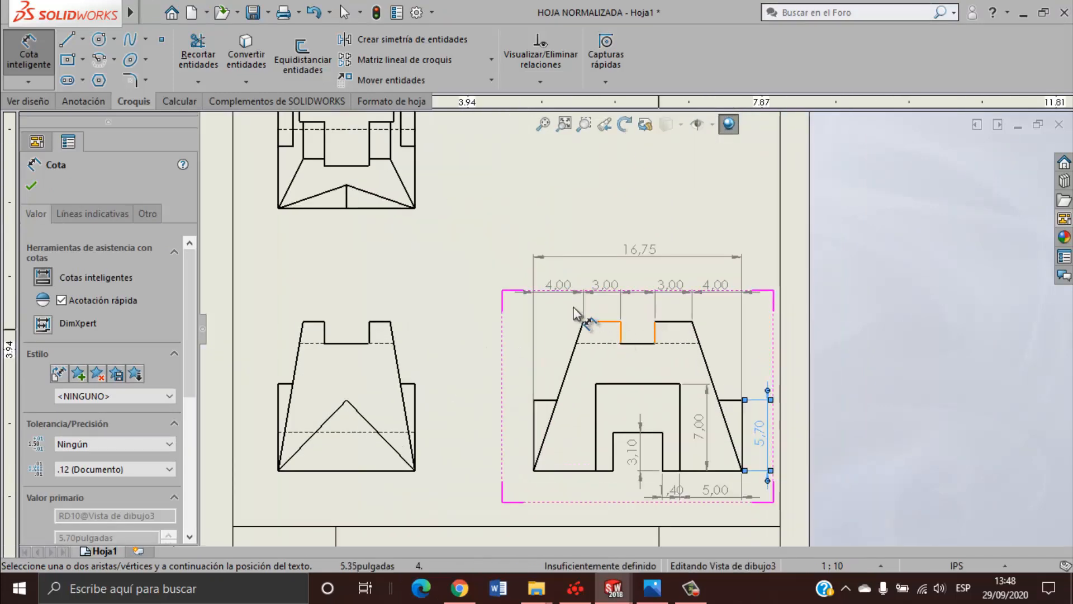
scroll(726, 388, "up", 3)
scroll(699, 359, "down", 3)
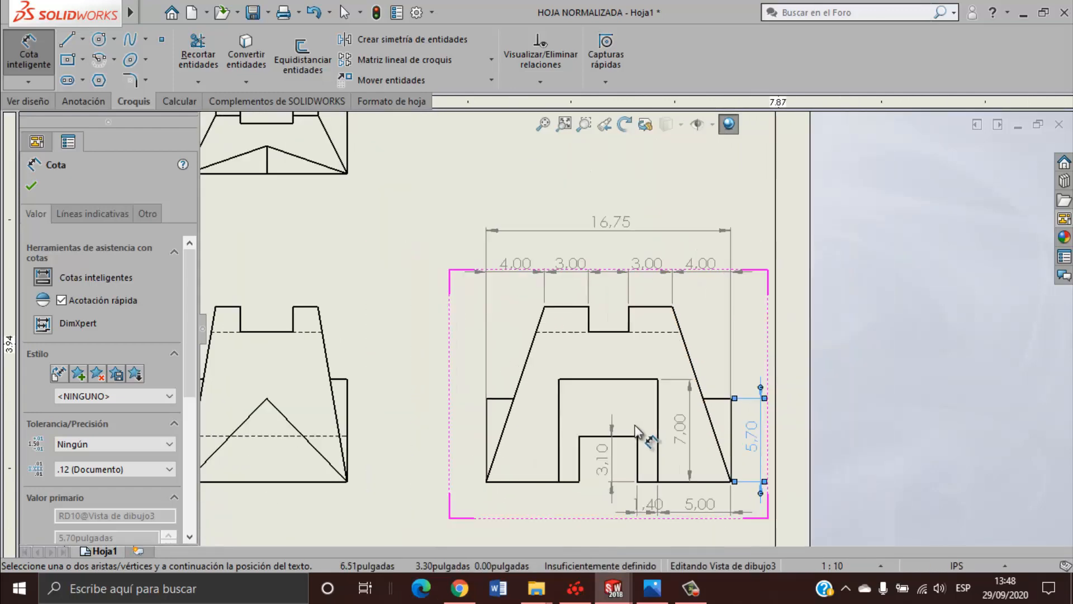
scroll(620, 426, "down", 3)
Shift the door frame's height dimension slightly closer to the frame's right edge.
key("Escape")
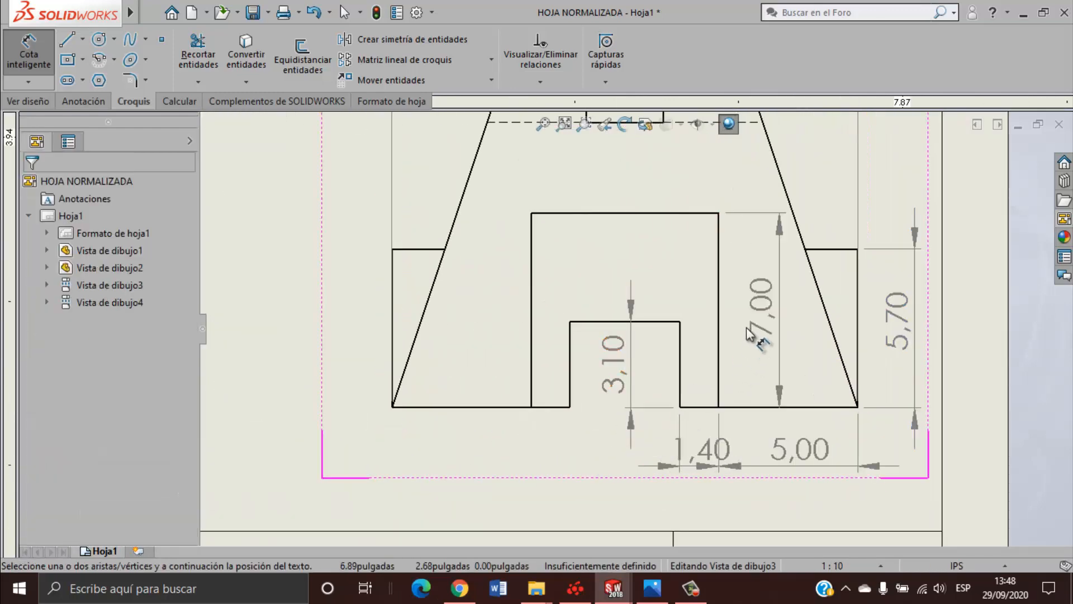
left_click_drag(759, 318, 748, 317)
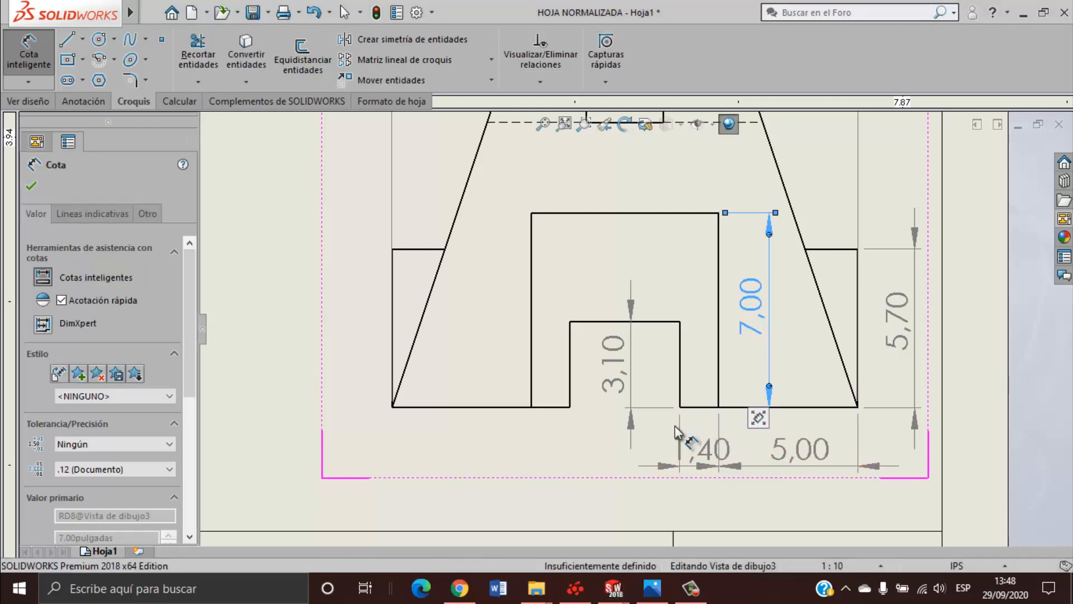
key("Escape")
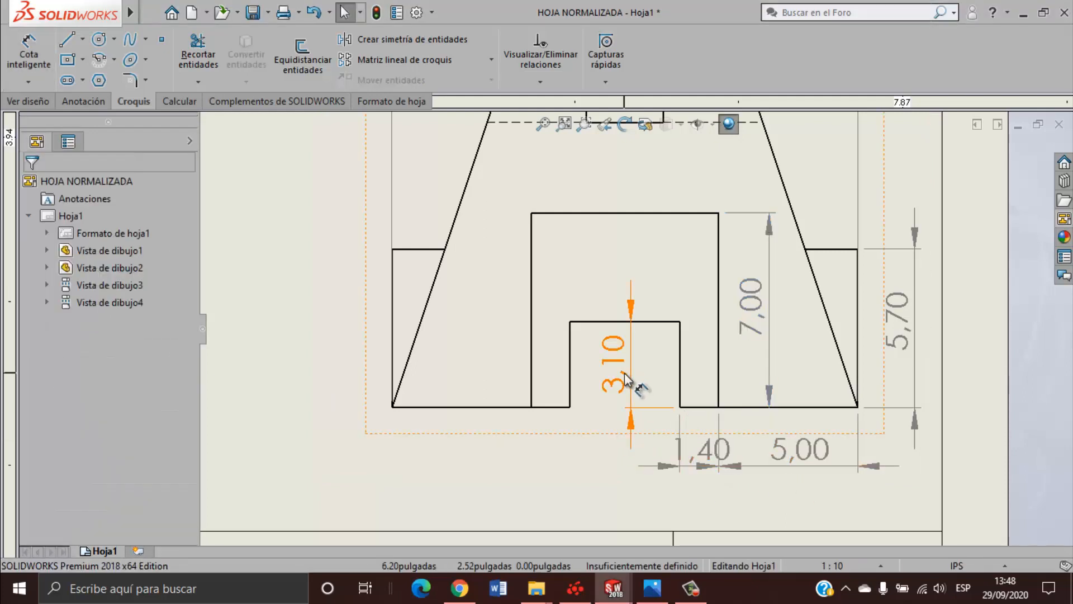
Change the arrowheads to filled dots on the right view's three door and side block height dimensions and two base width dimensions.
left_click(694, 452, "ctrl")
left_click(780, 311, "ctrl")
left_click(893, 361, "ctrl")
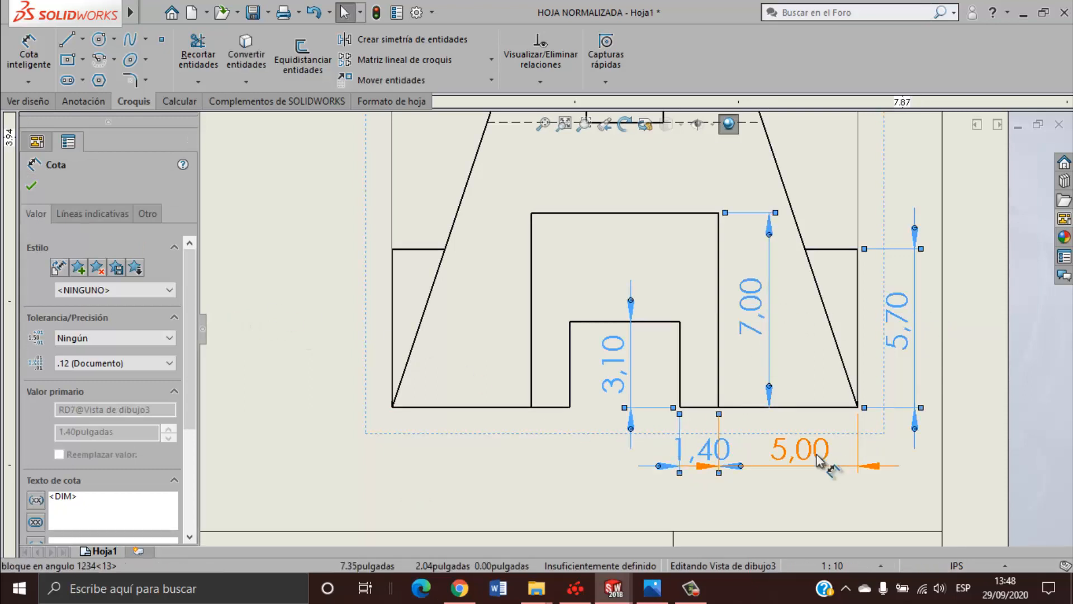
left_click(92, 213)
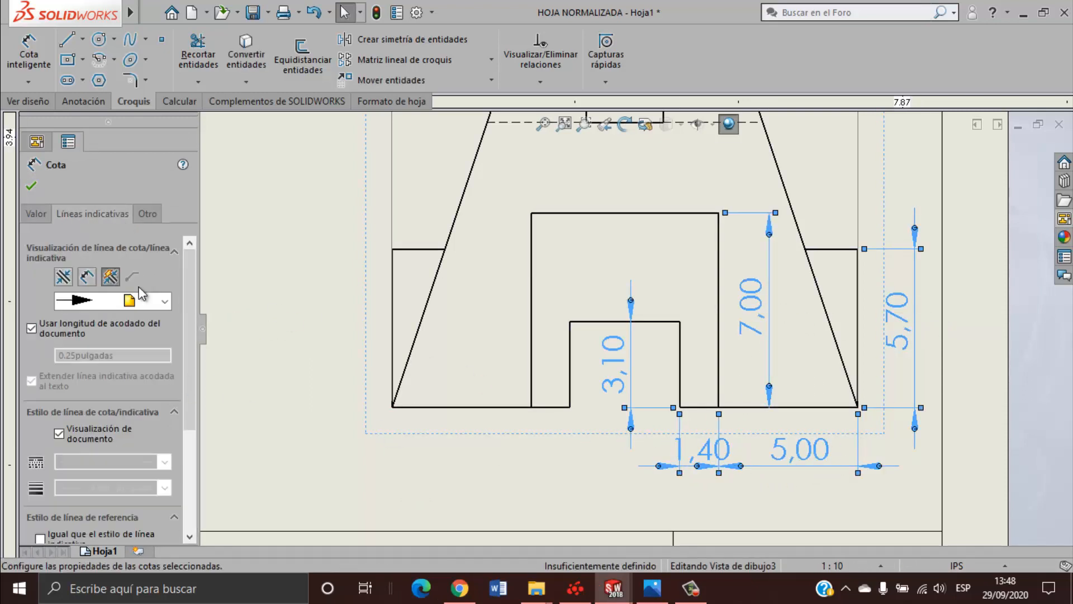
left_click(168, 305)
left_click(101, 355)
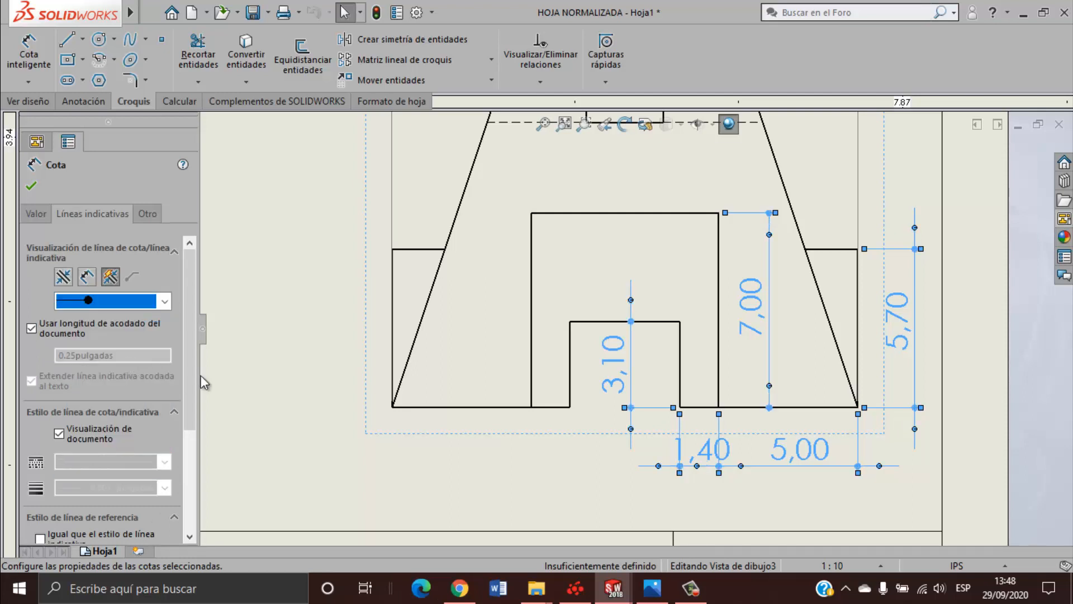
left_click(311, 454)
Move the side block's height dimension back outside the right edge of the right view.
scroll(654, 433, "up", 2)
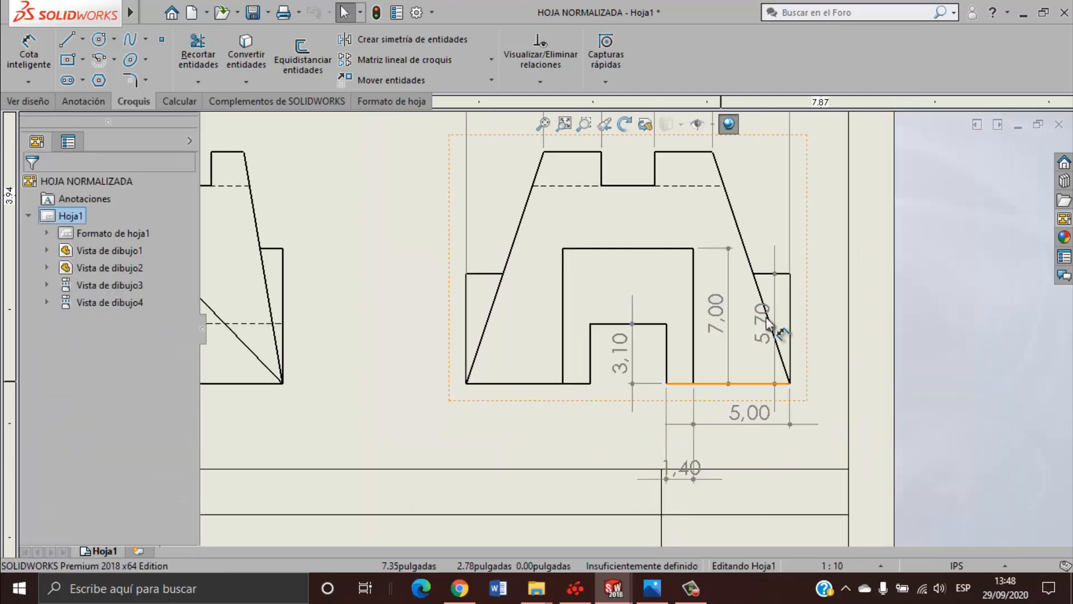
scroll(768, 327, "down", 3)
mouse_move(762, 347)
left_mouse_down()
mouse_move(814, 347)
mouse_move(817, 337)
mouse_move(803, 337)
left_mouse_up()
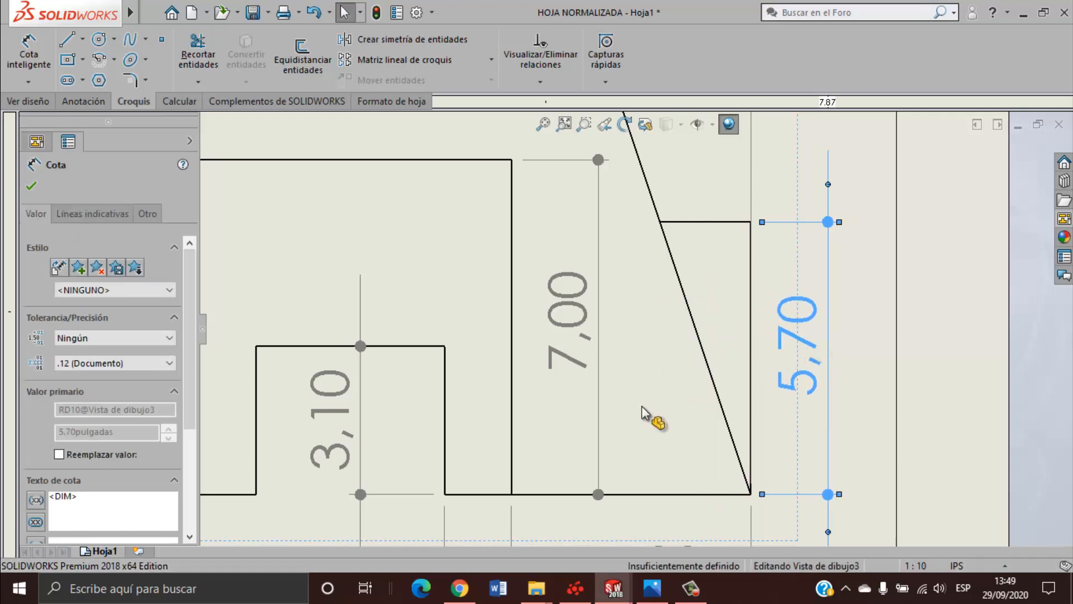
Move the door frame's leg width dimension up in line with the neighbouring base dimension below the right view.
scroll(640, 417, "up", 2)
scroll(586, 505, "down", 2)
left_click_drag(537, 531, 533, 441)
scroll(537, 439, "up", 6)
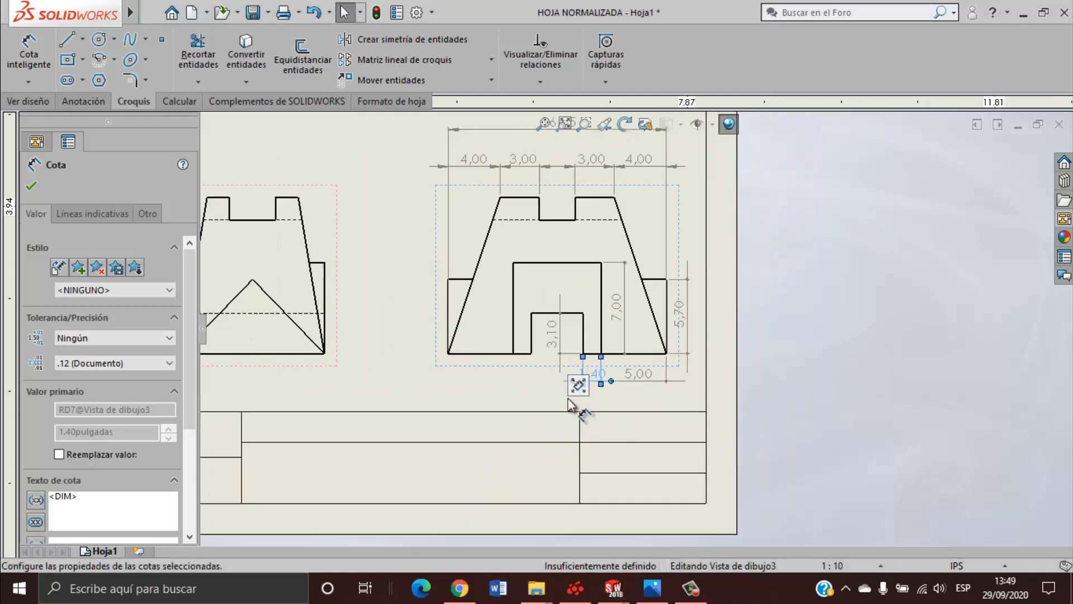
left_click(461, 341)
Fine-tune the positions of the door frame's height dimension beside the frame and the opening's height dimension centred inside the opening.
scroll(640, 313, "down", 2)
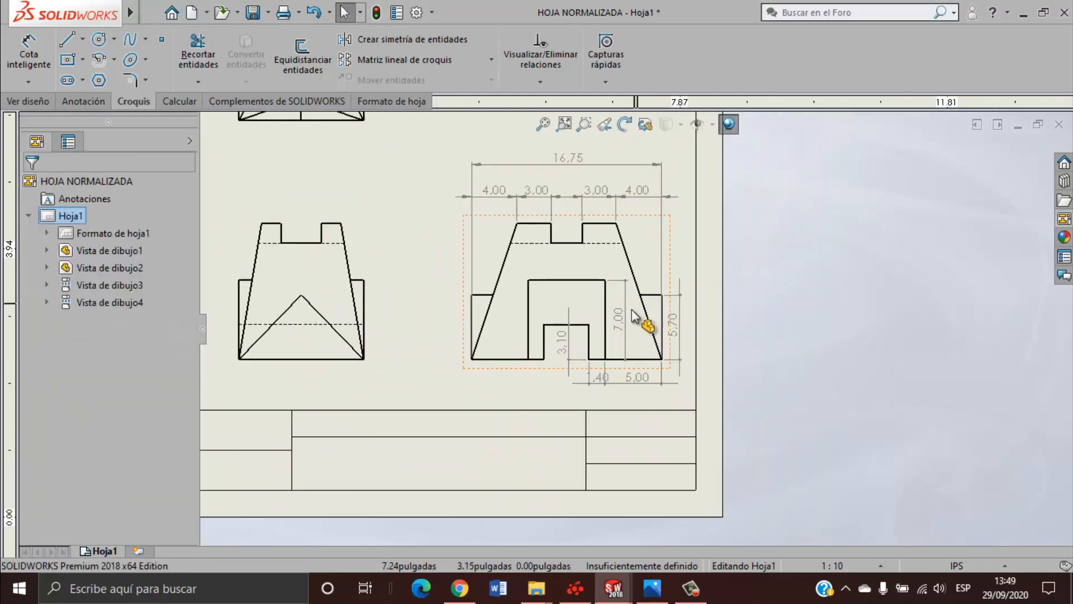
scroll(635, 312, "up", 3)
scroll(622, 314, "down", 3)
scroll(624, 321, "down", 2)
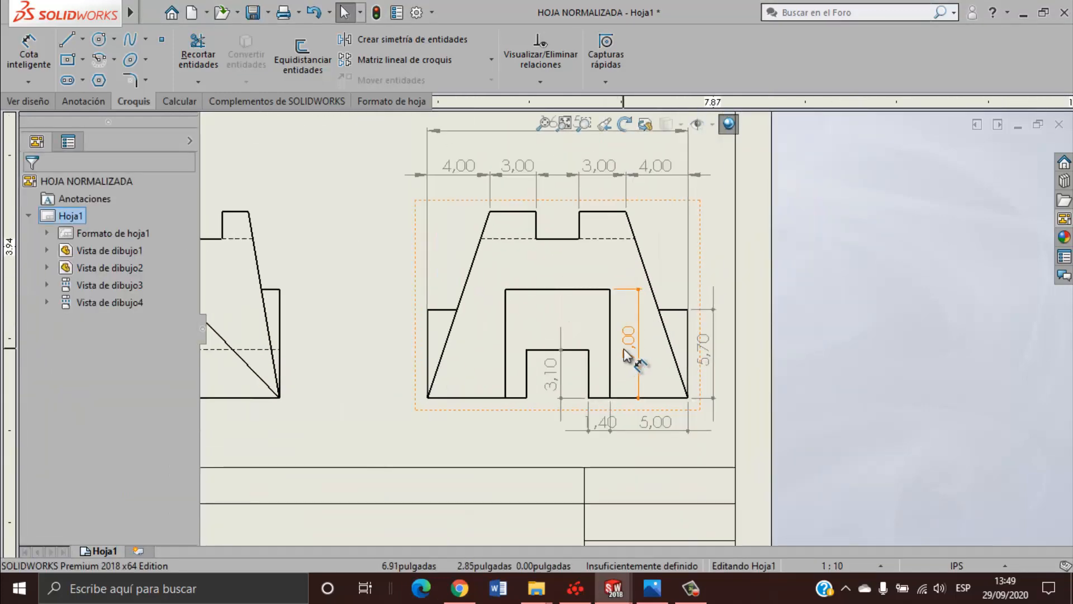
left_click_drag(626, 350, 488, 360)
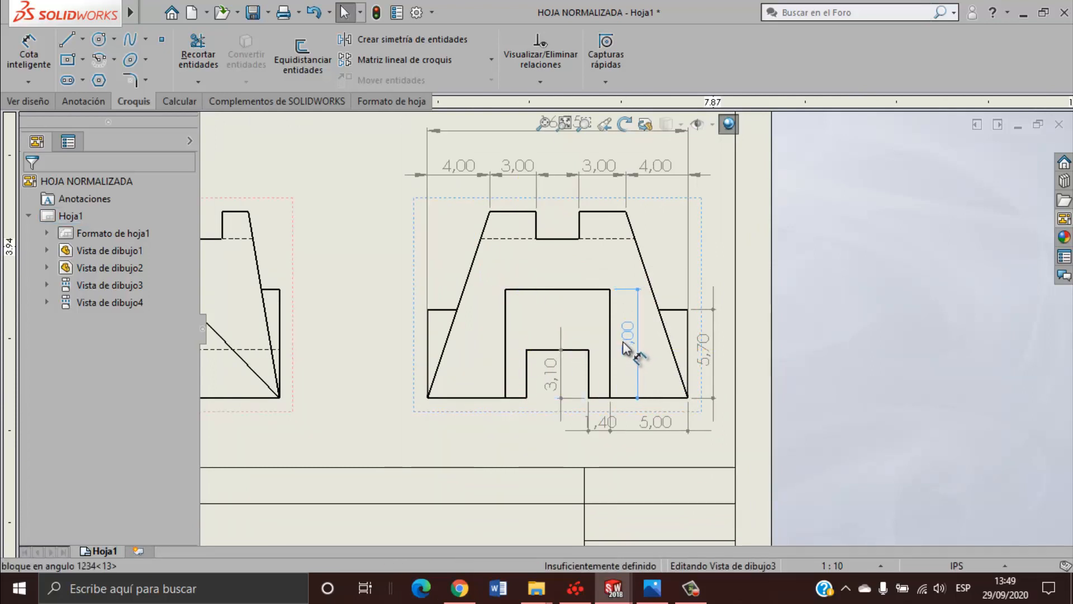
left_click(740, 454)
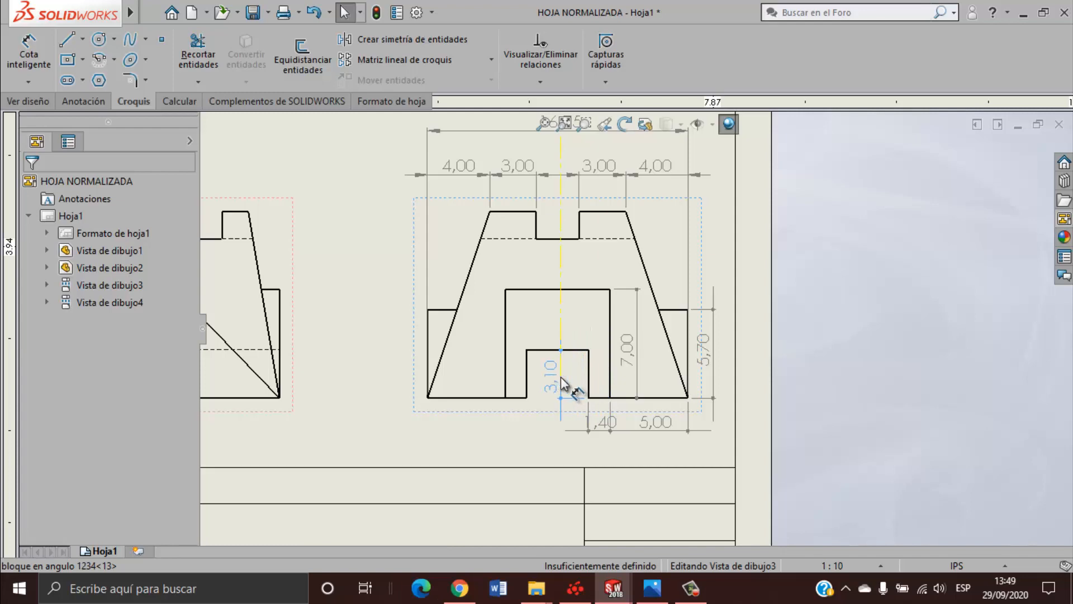
scroll(561, 402, "up", 5)
key("Escape")
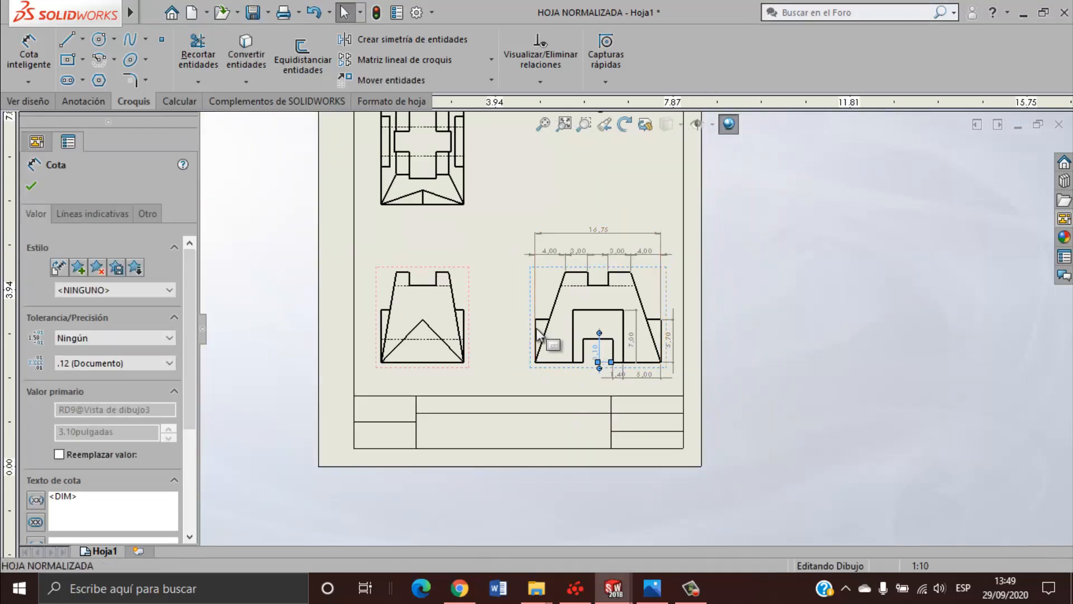
scroll(620, 276, "down", 3)
scroll(620, 287, "down", 2)
scroll(614, 319, "up", 4)
scroll(615, 310, "down", 3)
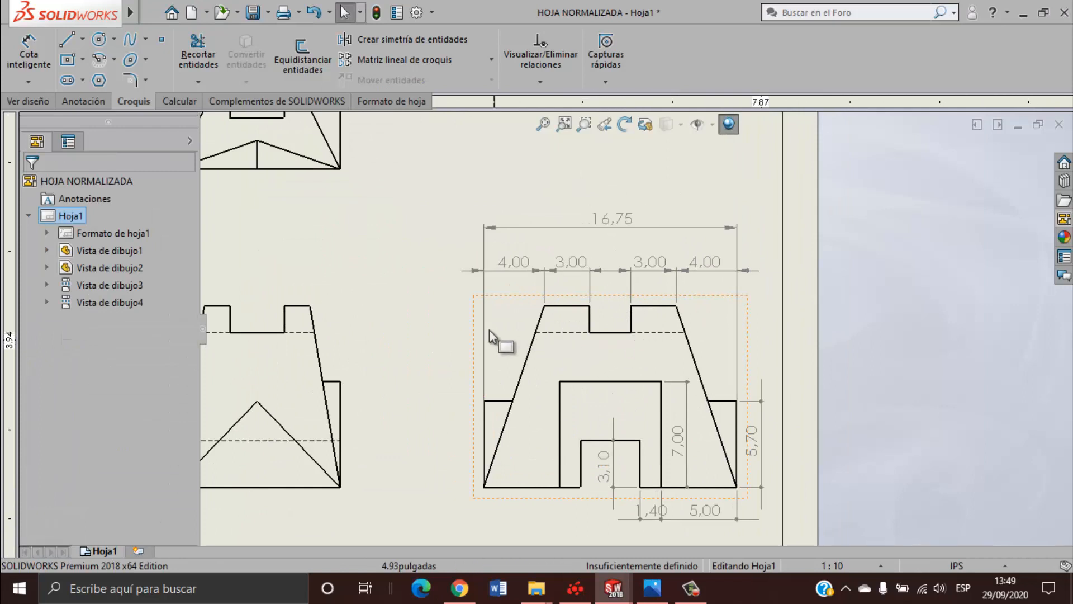
Dimension the overall width of the front view between its outer vertical edges, placing the dimension above the view.
scroll(565, 349, "up", 4)
scroll(458, 357, "down", 4)
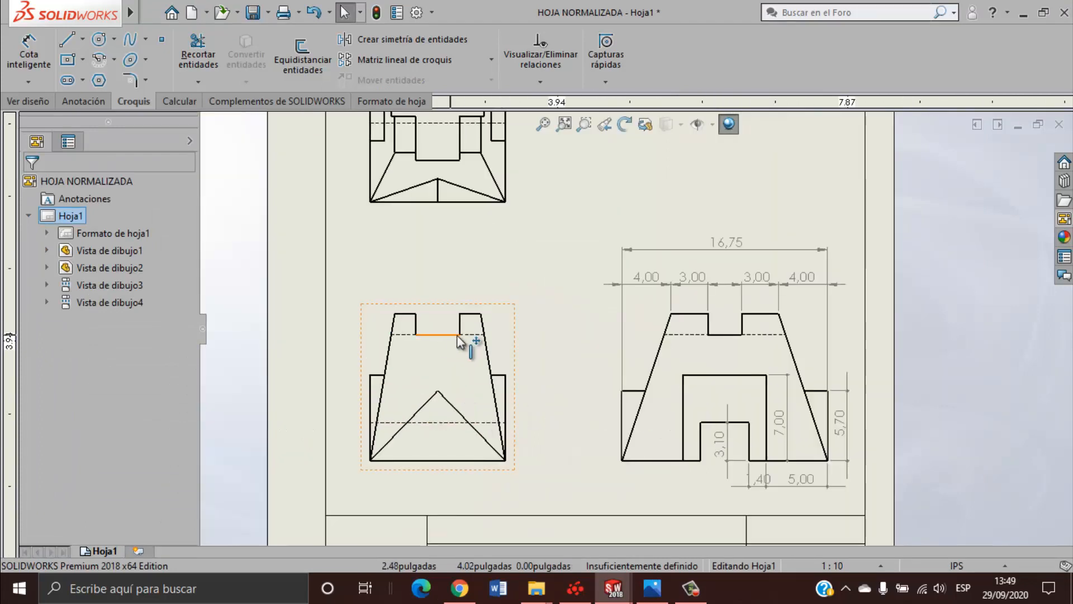
scroll(547, 369, "up", 3)
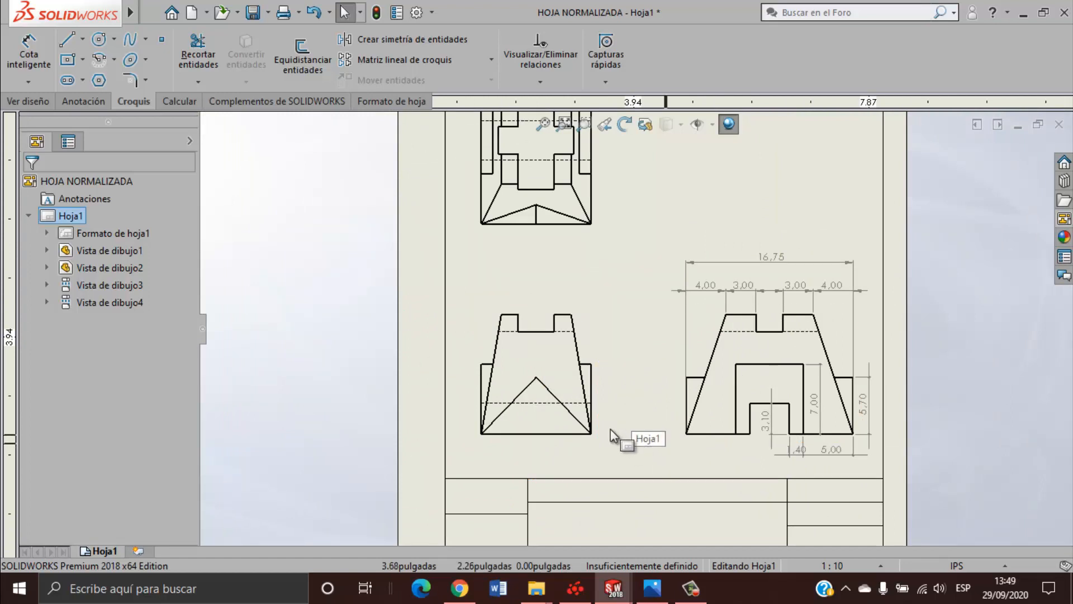
scroll(576, 363, "down", 3)
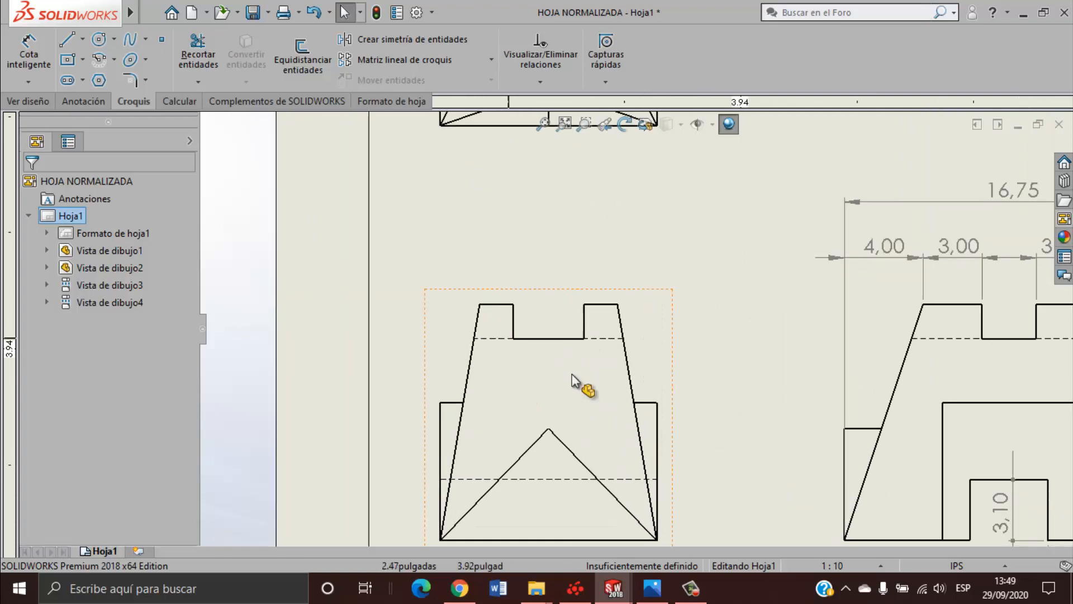
left_click(29, 54)
scroll(602, 387, "up", 1)
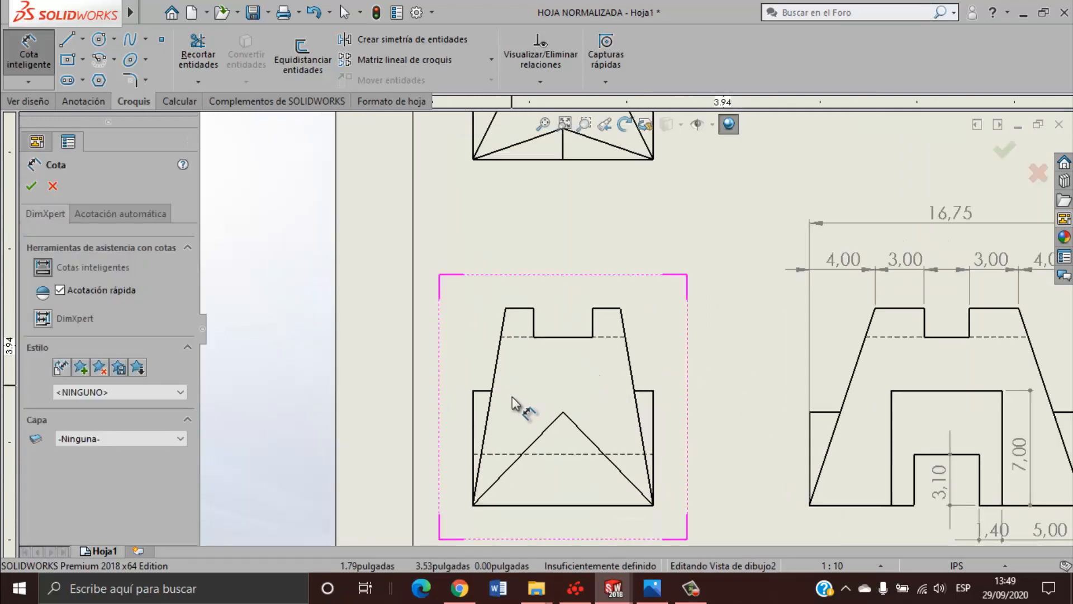
left_click(473, 419)
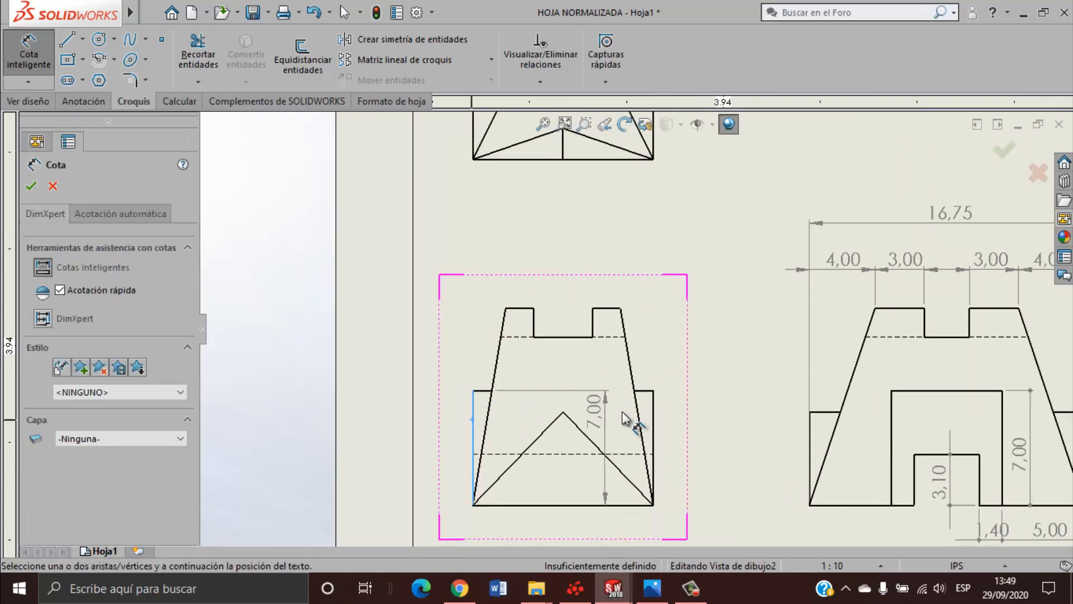
left_click(652, 427)
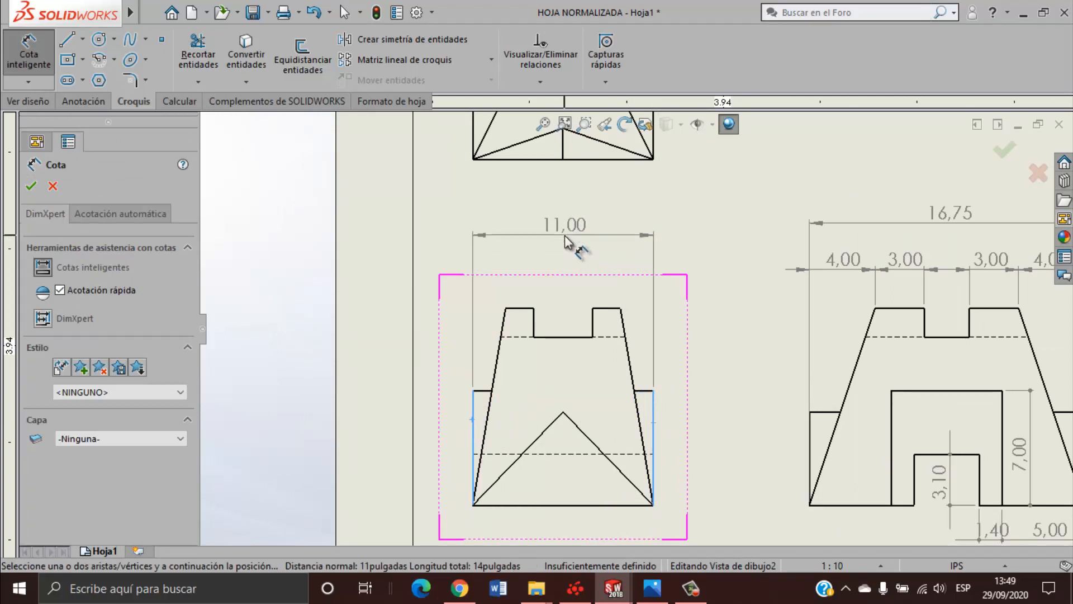
left_click(562, 234)
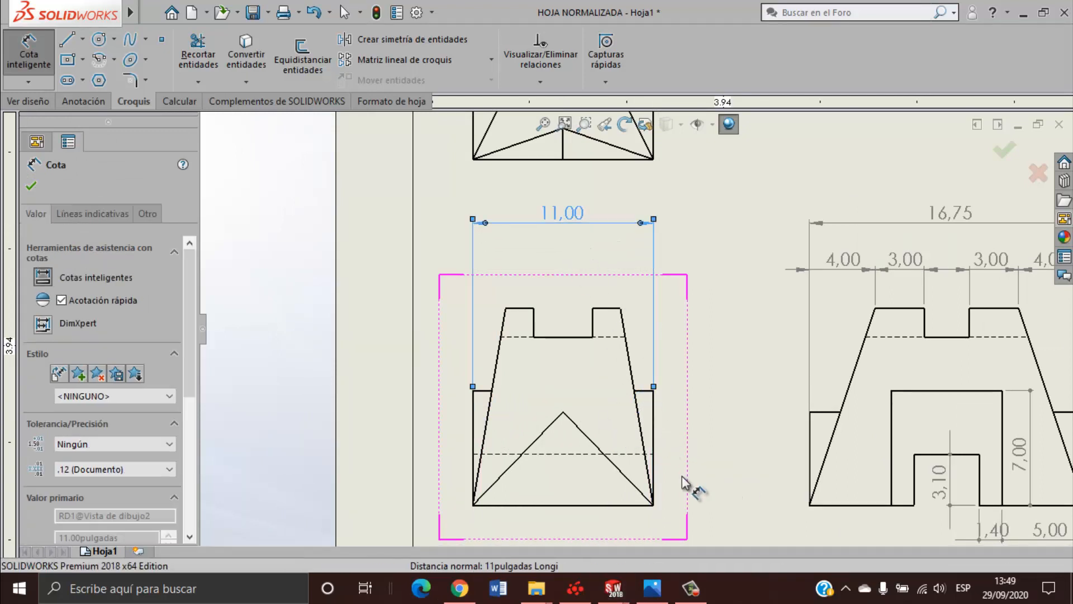
key("Escape")
Dimension the horizontal offset of the front view's left sloping side, from the base corner to the top corner, above the view.
scroll(592, 353, "down", 5)
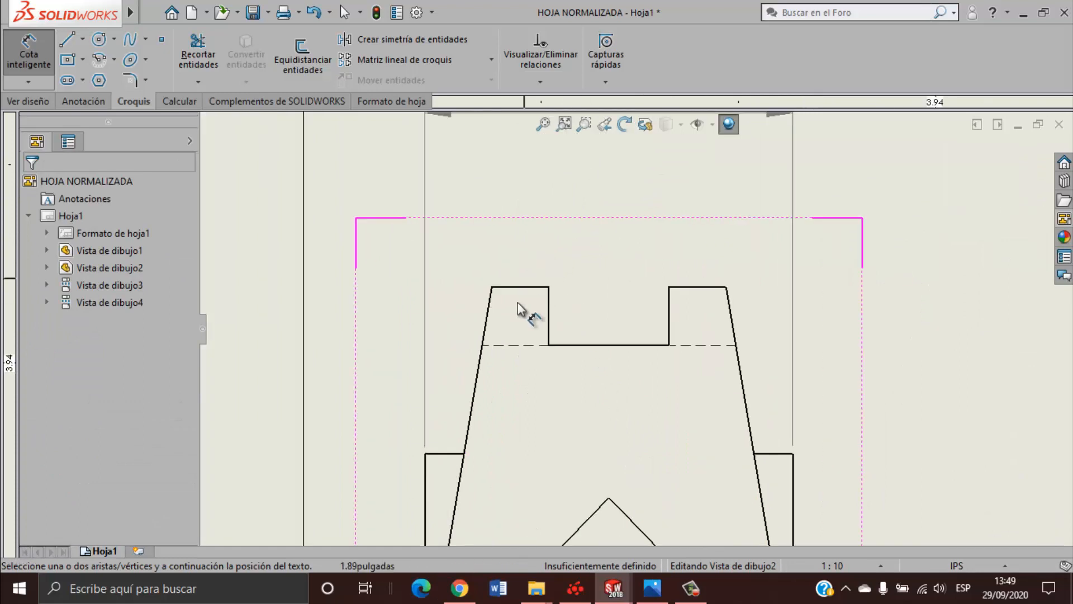
left_click(513, 536)
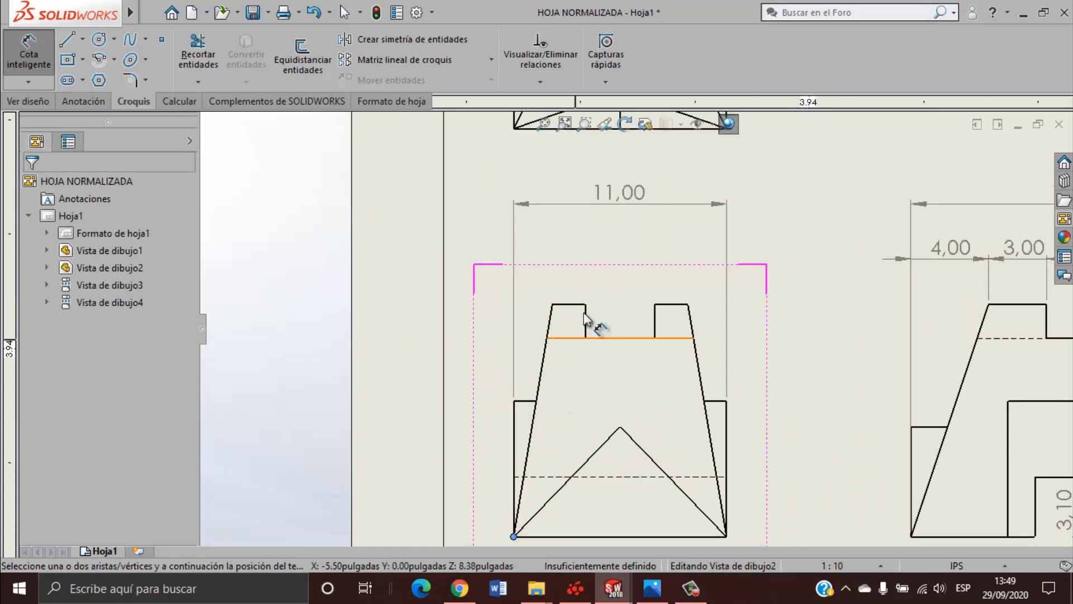
left_click(552, 304)
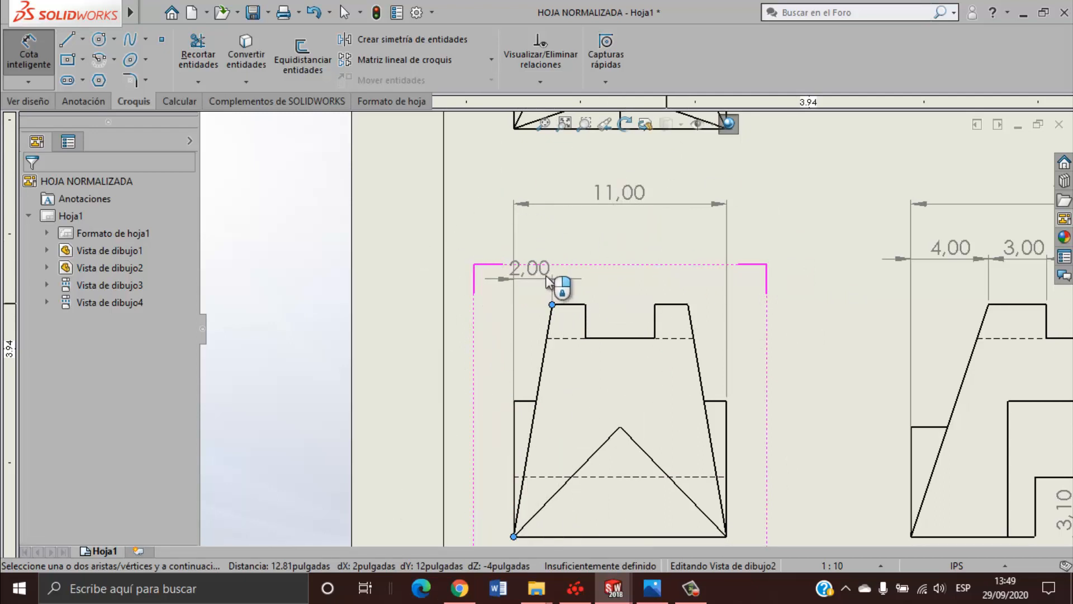
left_click(536, 264)
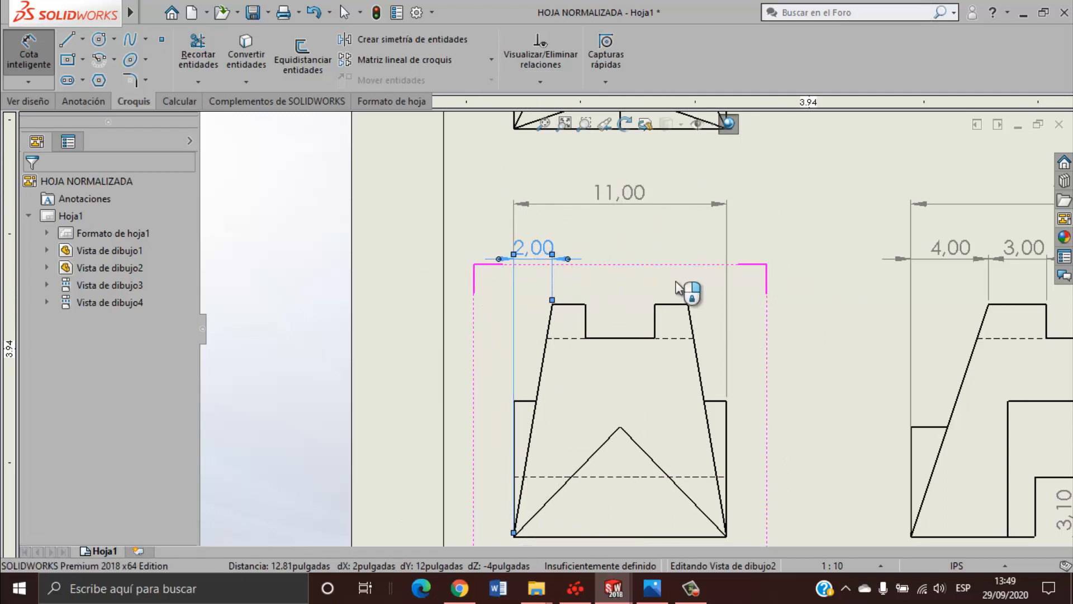
key("Escape")
Dimension the horizontal offset of the front view's right sloping side, from the top corner to the base corner, above the view.
scroll(711, 382, "down", 2)
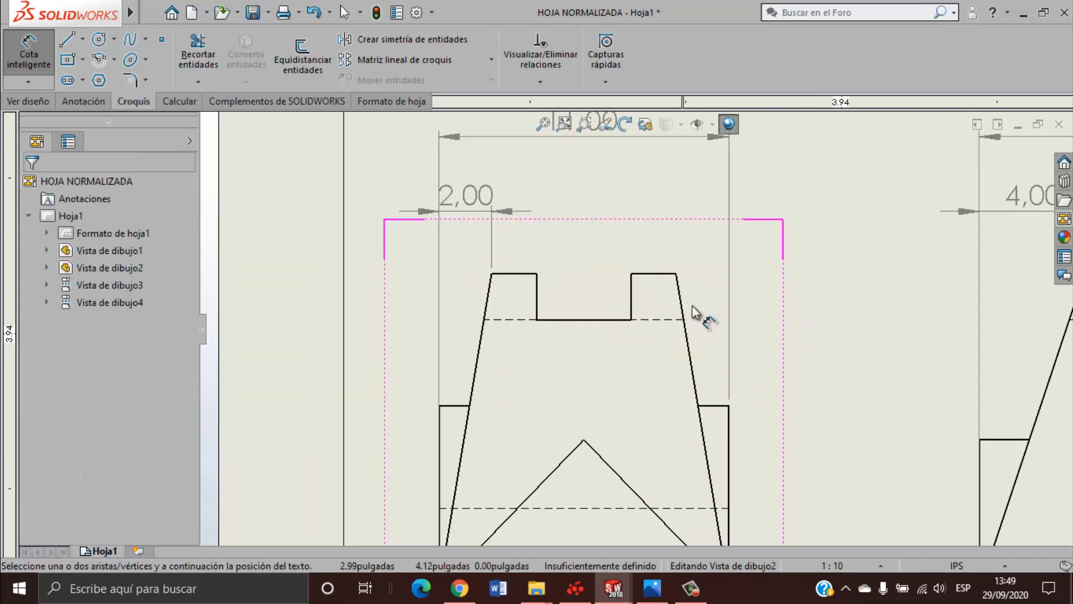
left_click(678, 273)
scroll(719, 355, "up", 4)
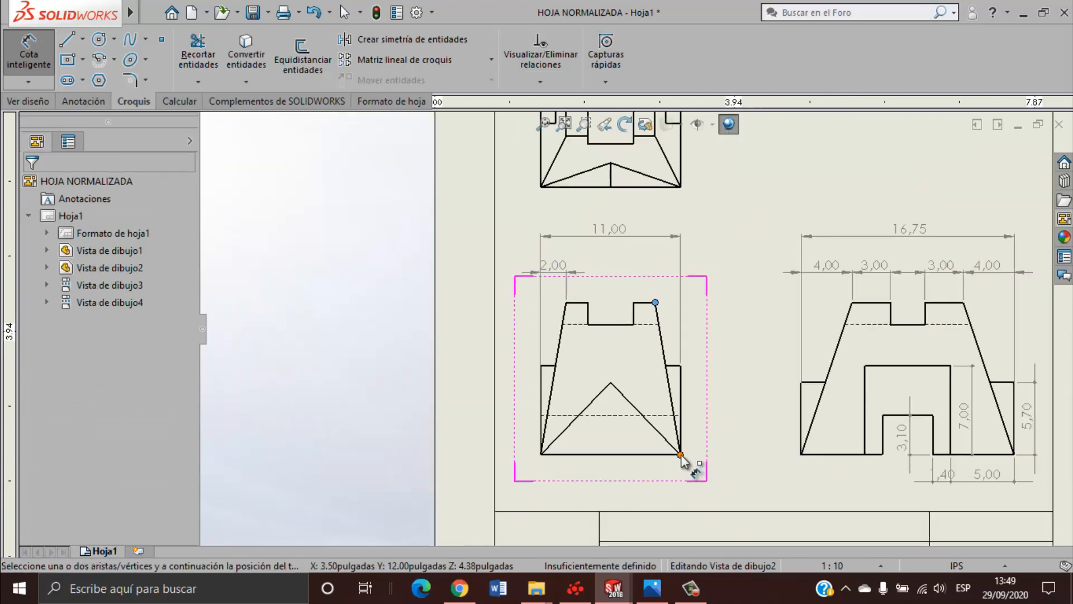
left_click(681, 455)
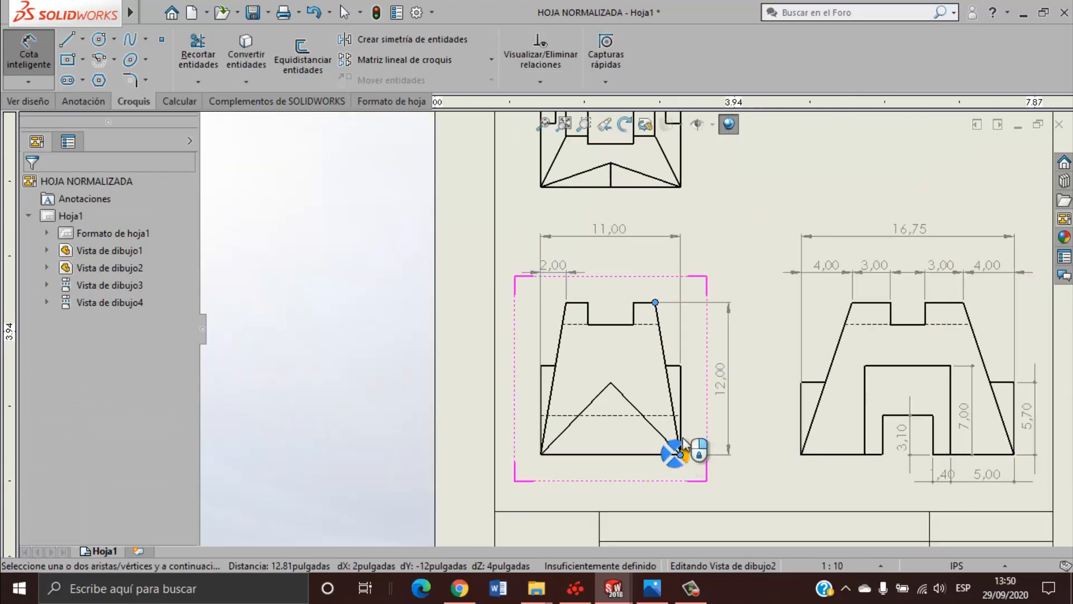
left_click(670, 265)
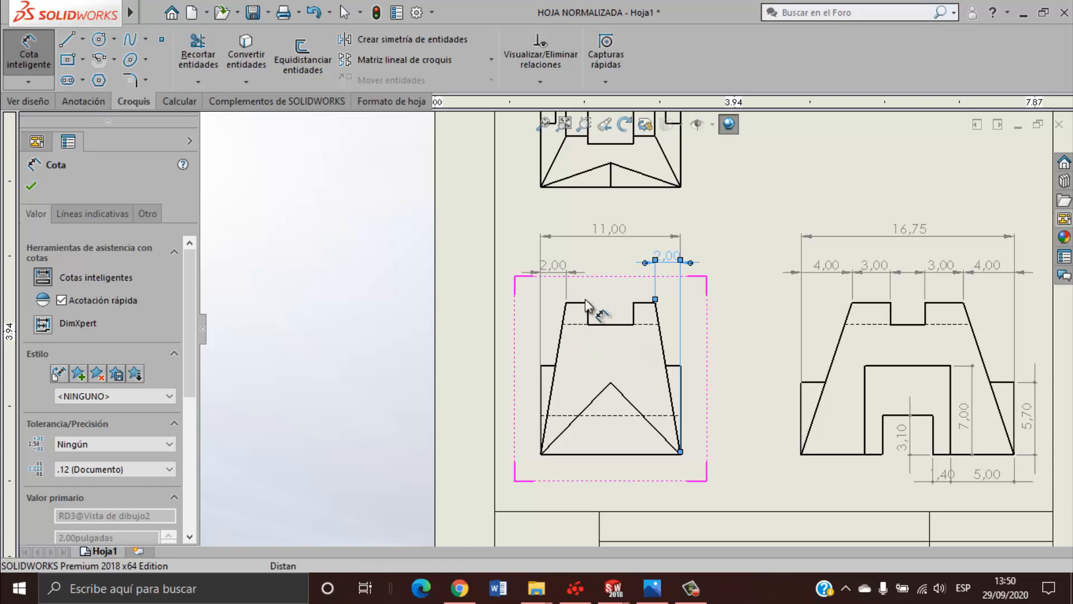
key("Escape")
Dimension the top edge widths of the left and right battlements in the front view, placing both dimensions above the view.
scroll(611, 319, "up", 8)
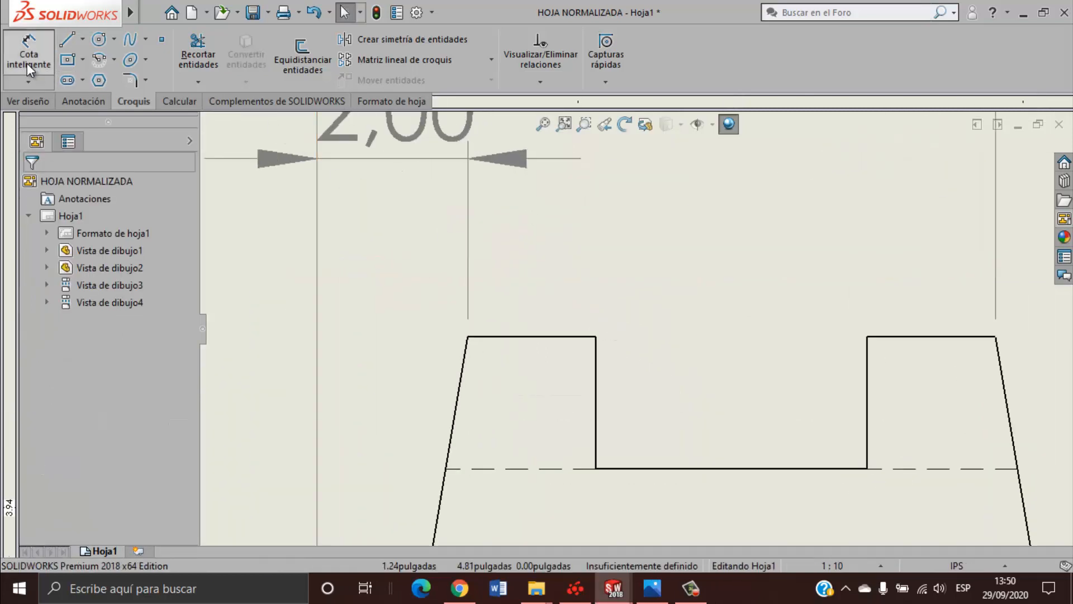
left_click(27, 63)
left_click(545, 336)
scroll(634, 331, "down", 3)
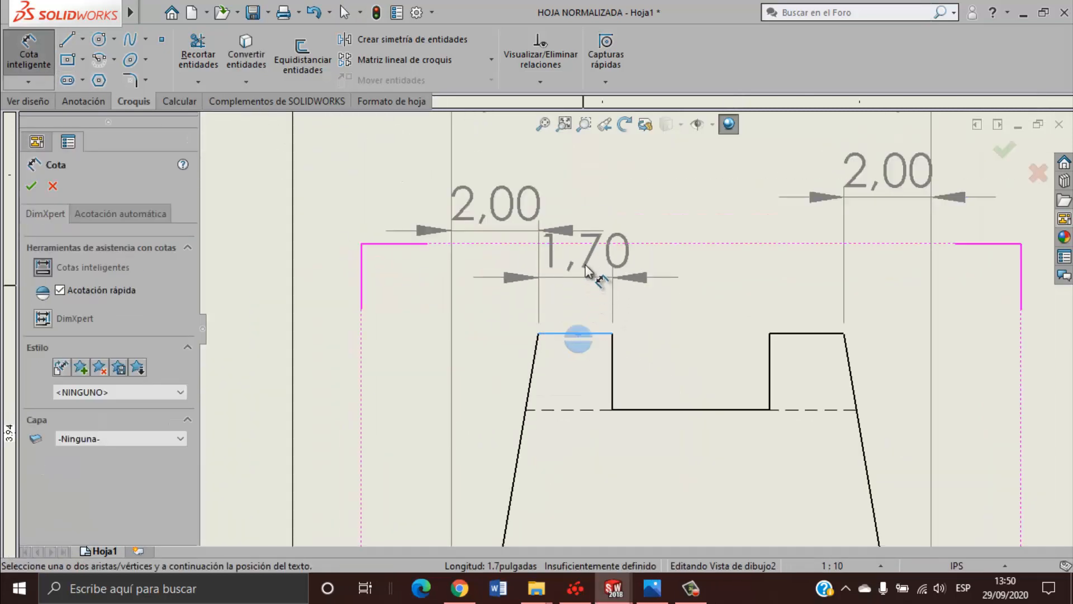
left_click(583, 228)
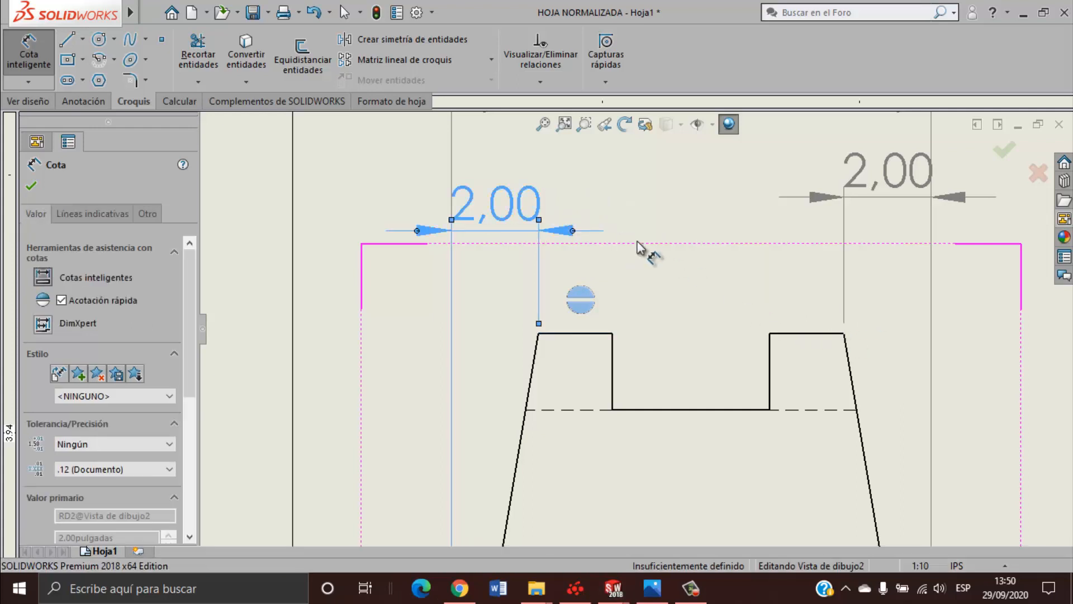
left_click(596, 196)
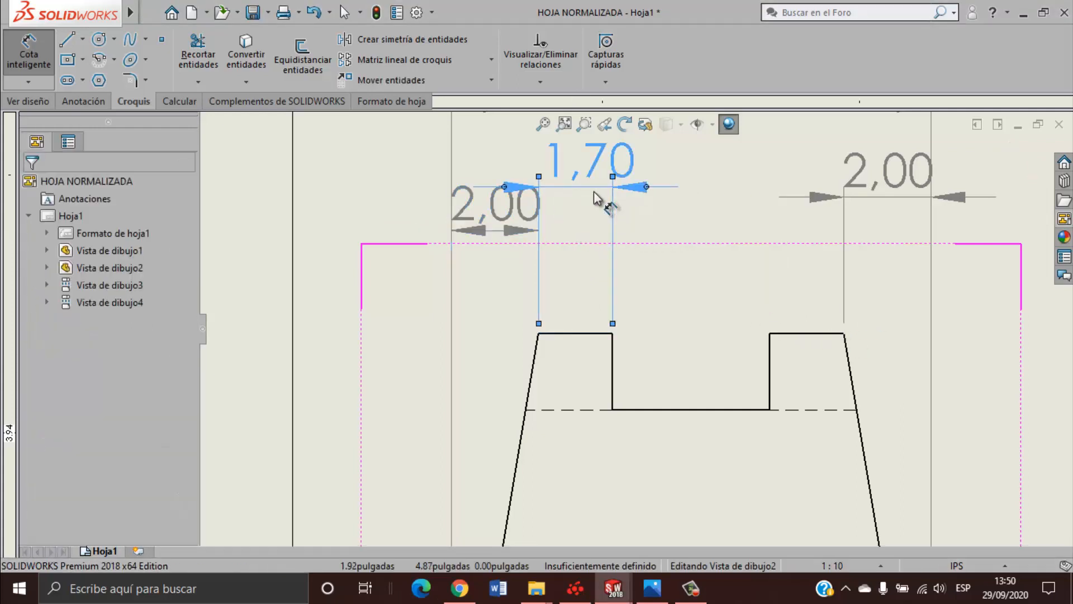
left_click(789, 334)
scroll(768, 228, "down", 2)
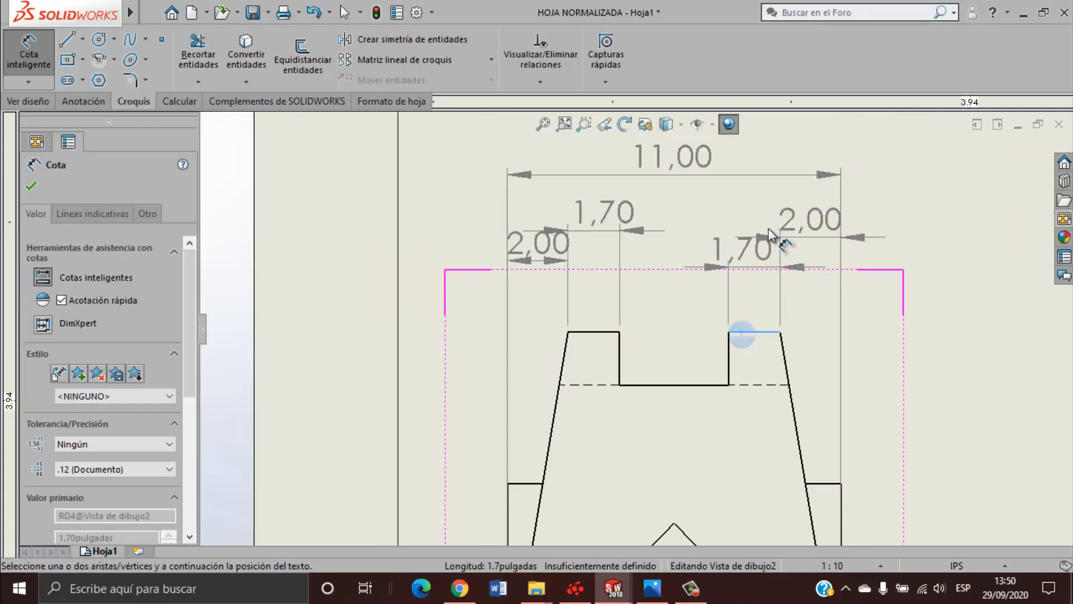
left_click(760, 222)
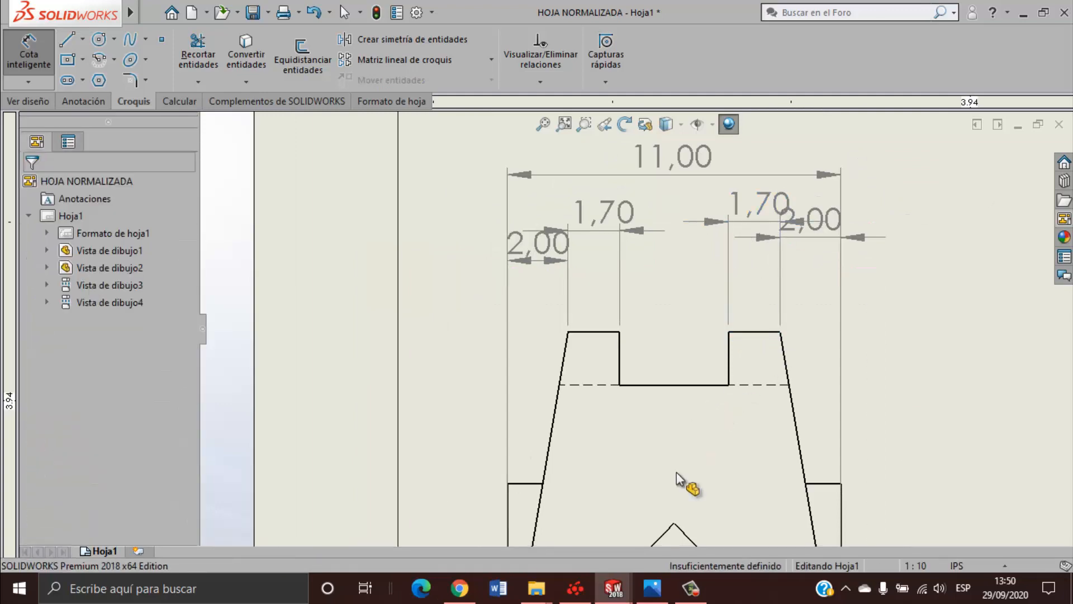
key("Escape")
scroll(665, 424, "down", 4)
scroll(649, 380, "up", 3)
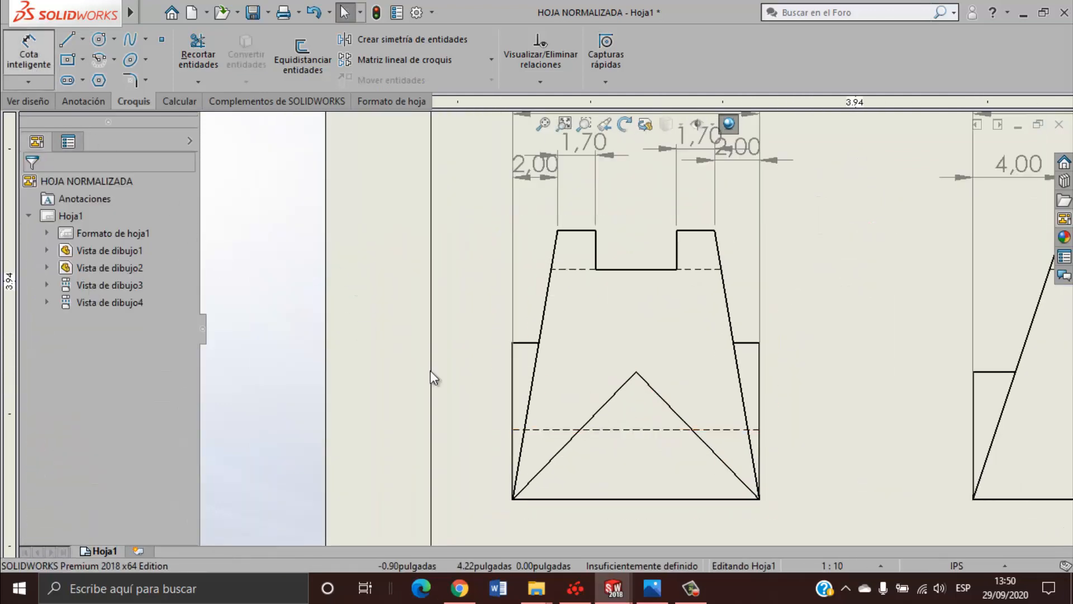
key("d")
left_click(649, 498)
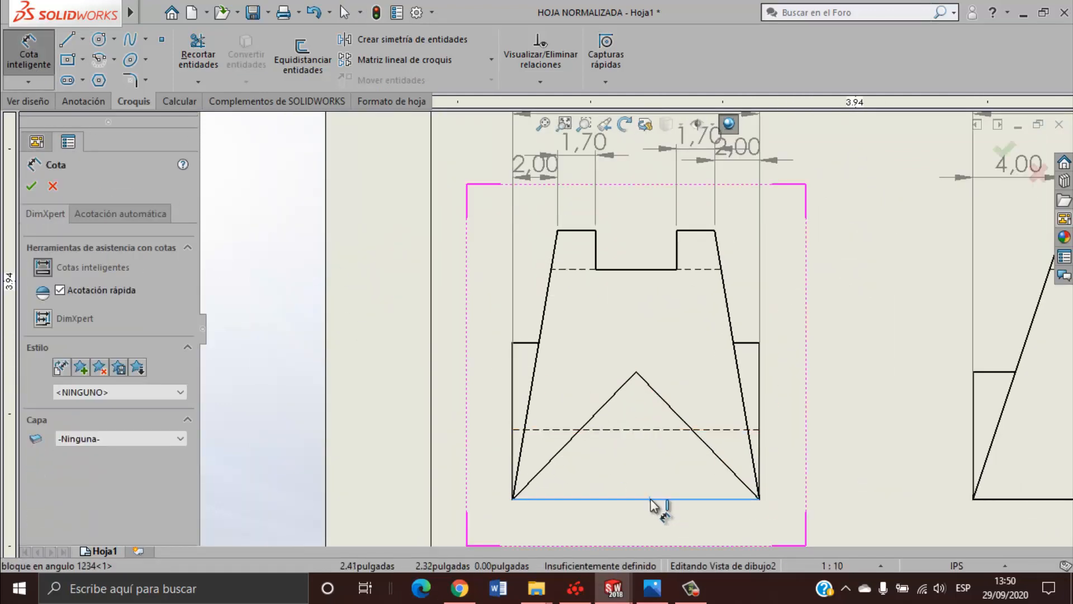
left_click(637, 372)
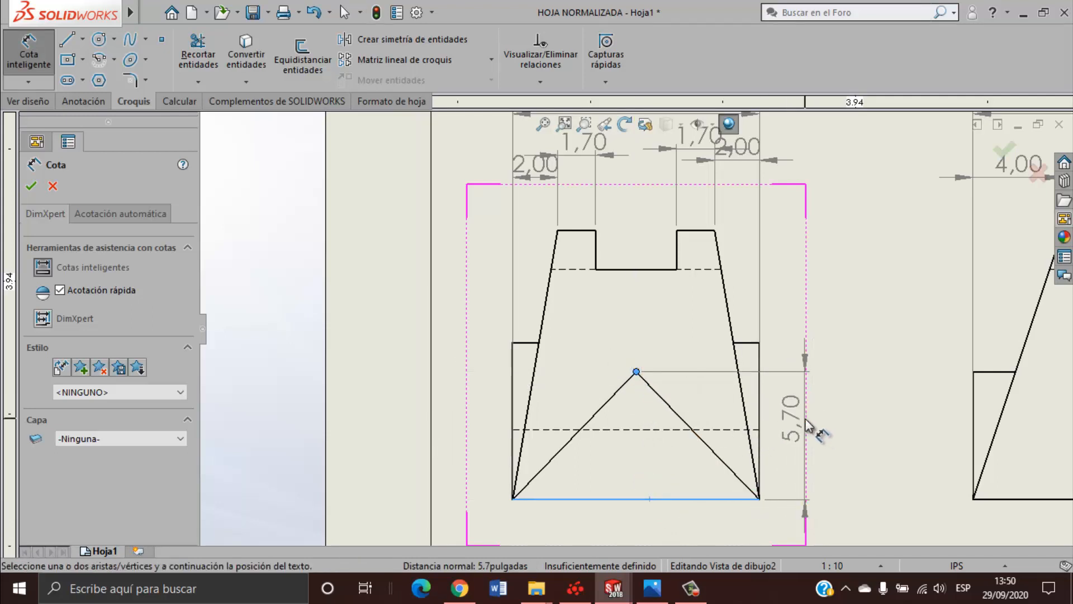
scroll(807, 438, "up", 3)
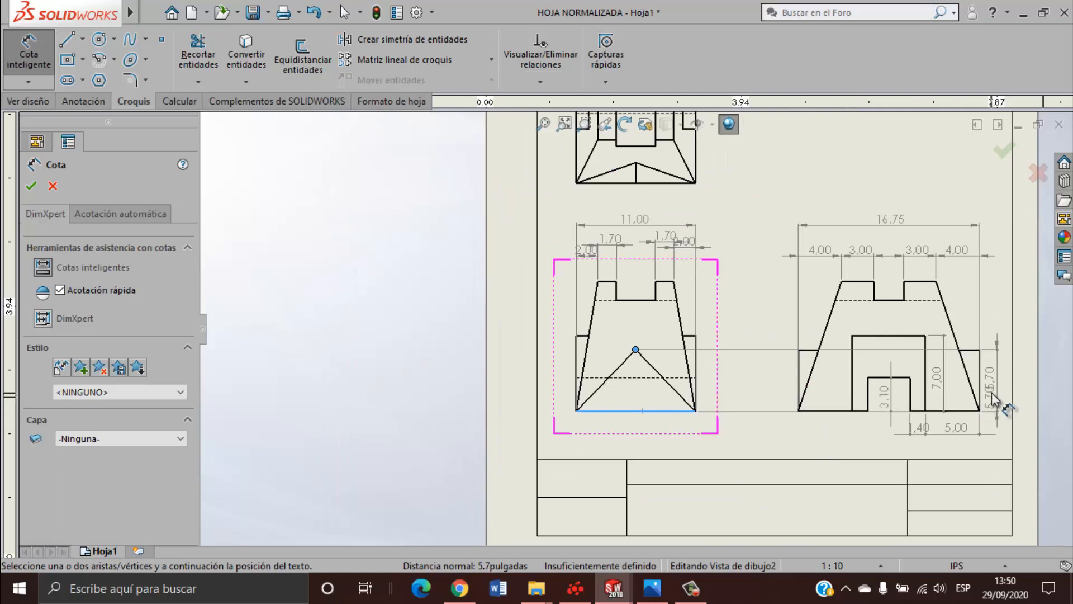
key("Escape")
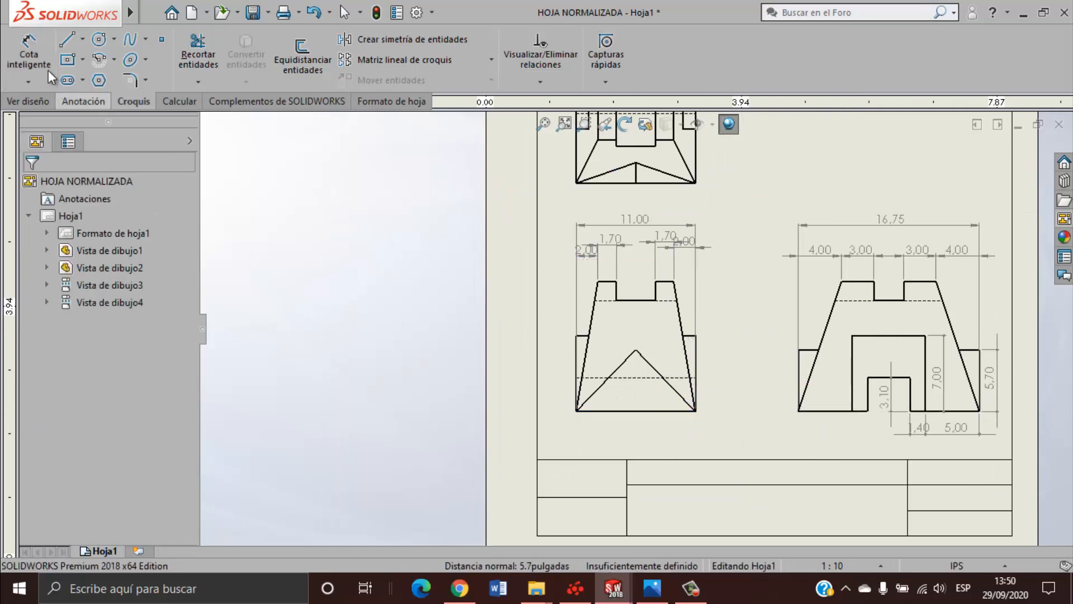
Dimension the height of the side block from its top edge to the base corner, outside the front view's right edge.
scroll(658, 309, "down", 3)
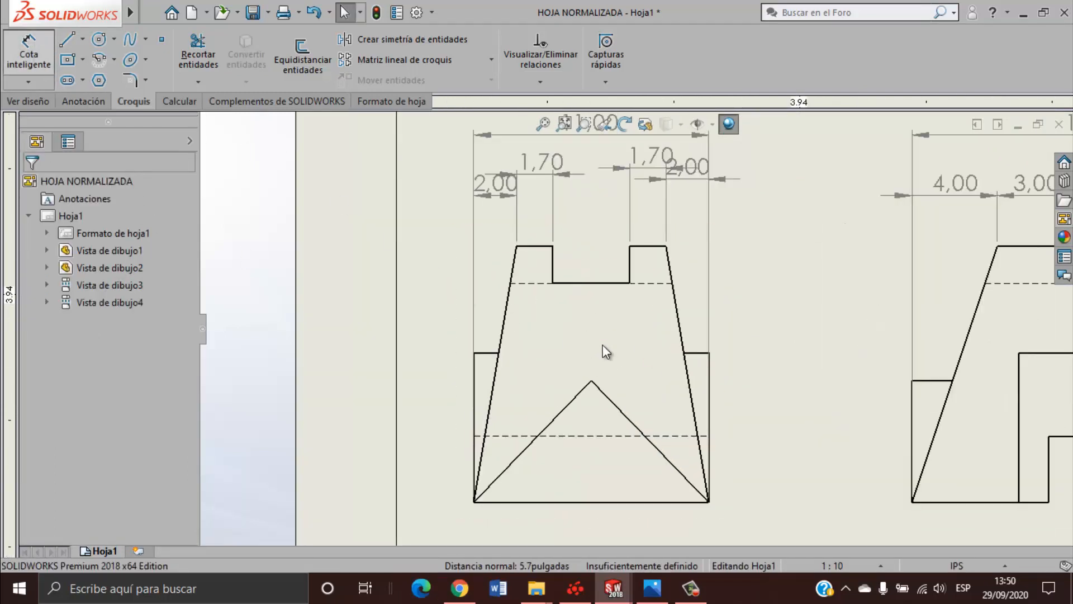
left_click(693, 353)
left_click(708, 501)
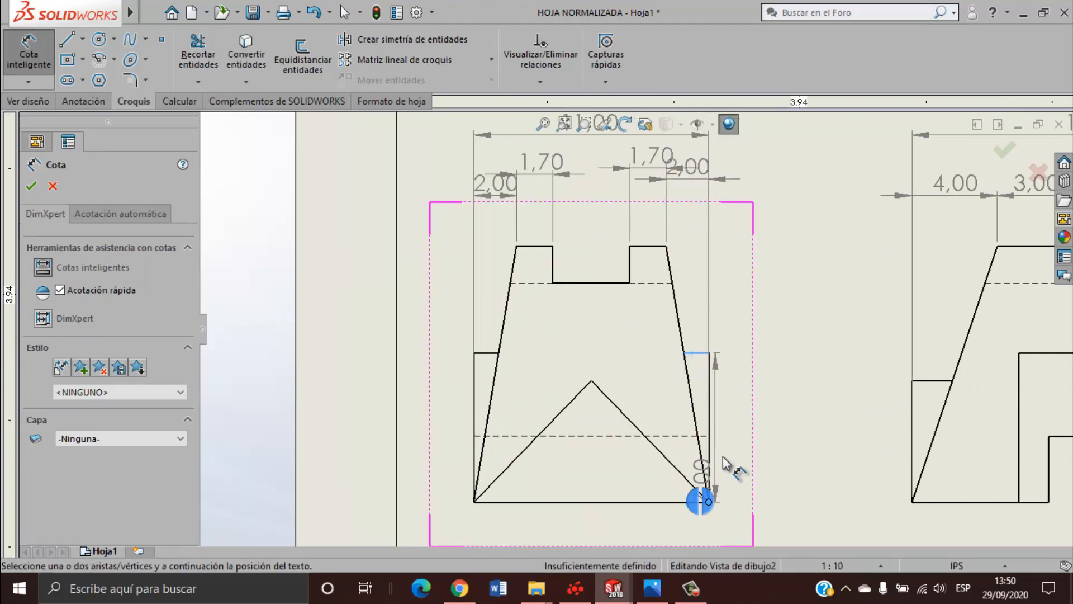
left_click(752, 430)
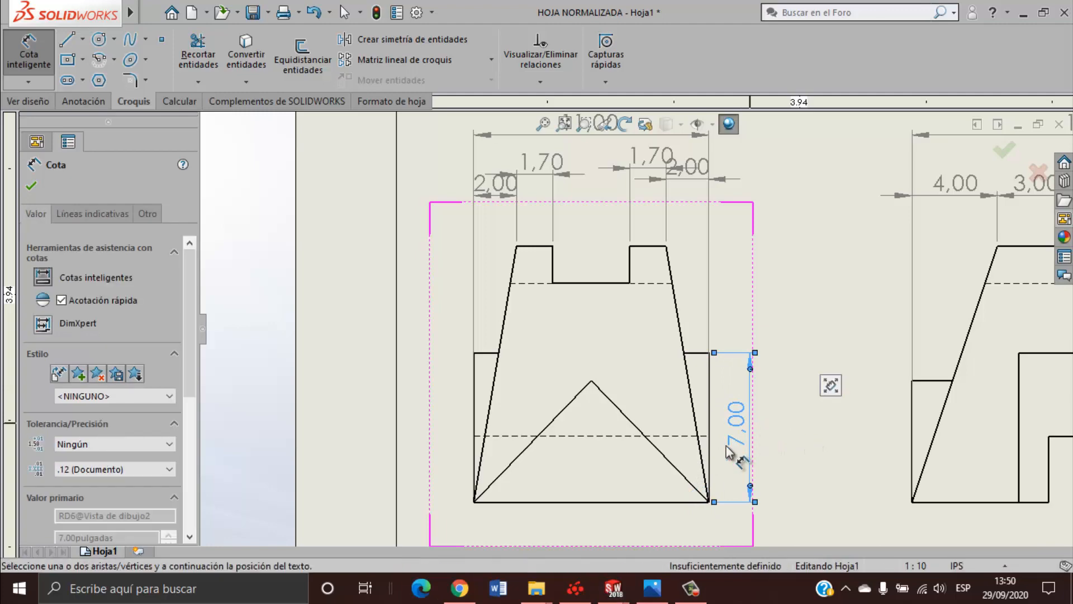
key("Escape")
Change the arrowheads to filled dots on the front view's two slope offset dimensions and two battlement width dimensions.
scroll(679, 423, "up", 3)
scroll(756, 347, "up", 2)
scroll(821, 338, "down", 2)
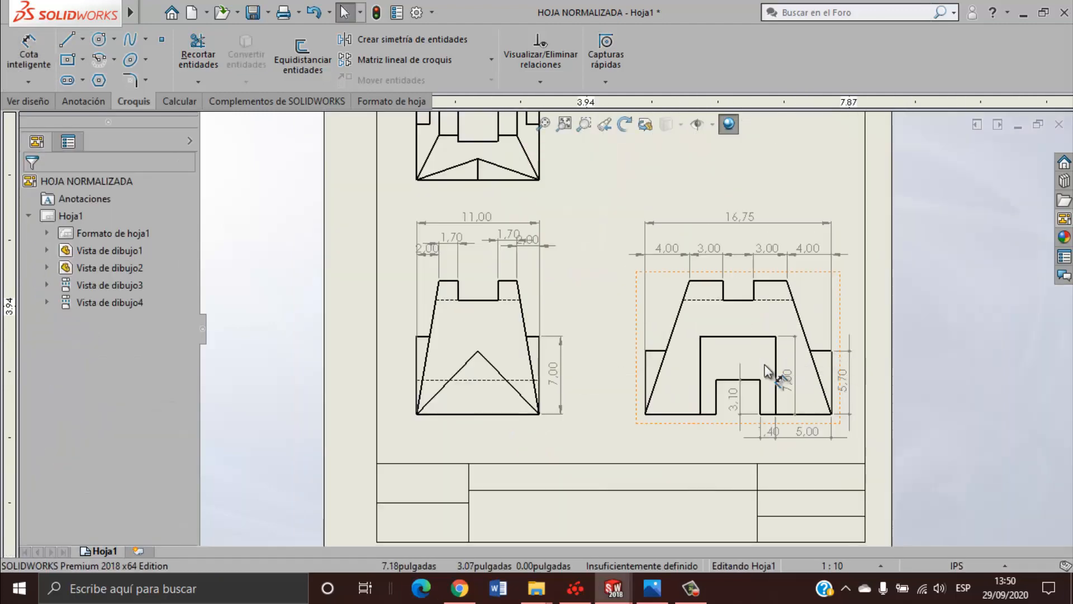
scroll(584, 345, "down", 3)
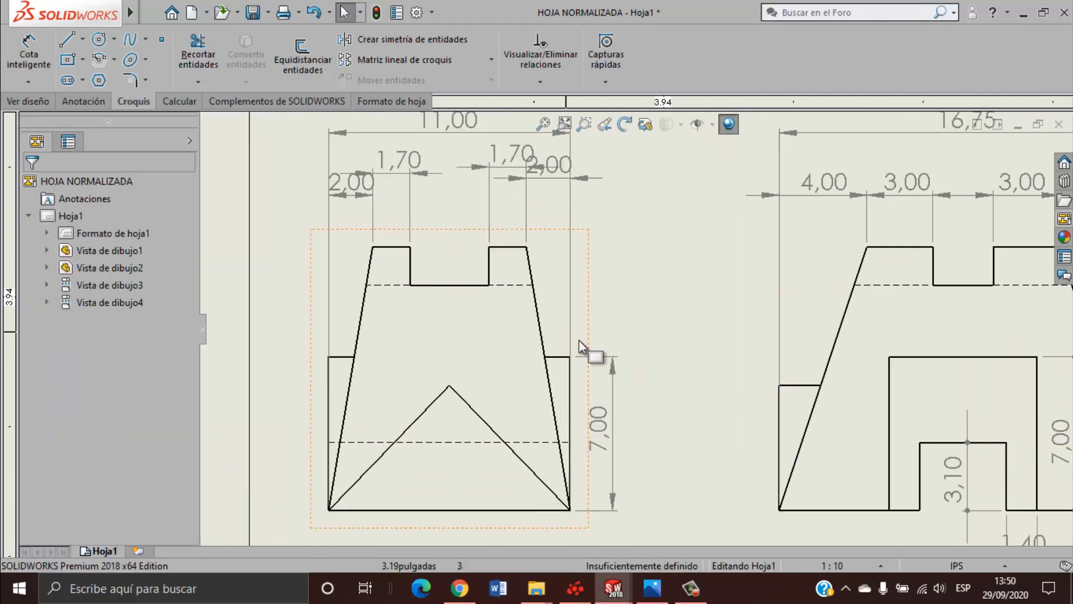
scroll(565, 233, "up", 3)
scroll(546, 269, "down", 5)
scroll(486, 268, "down", 1)
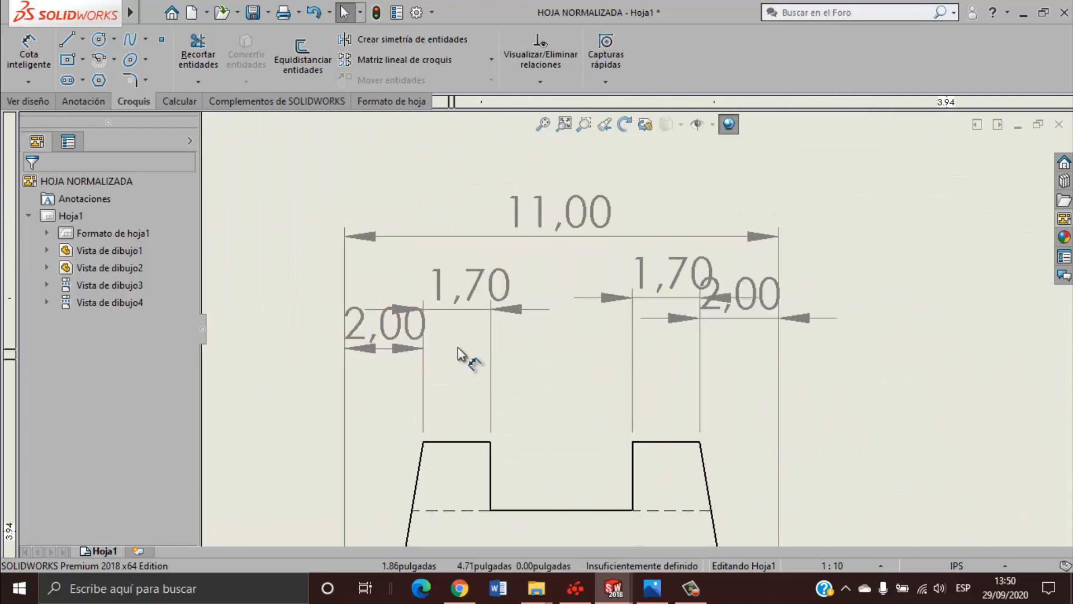
left_click(402, 336)
left_click(499, 295, "ctrl")
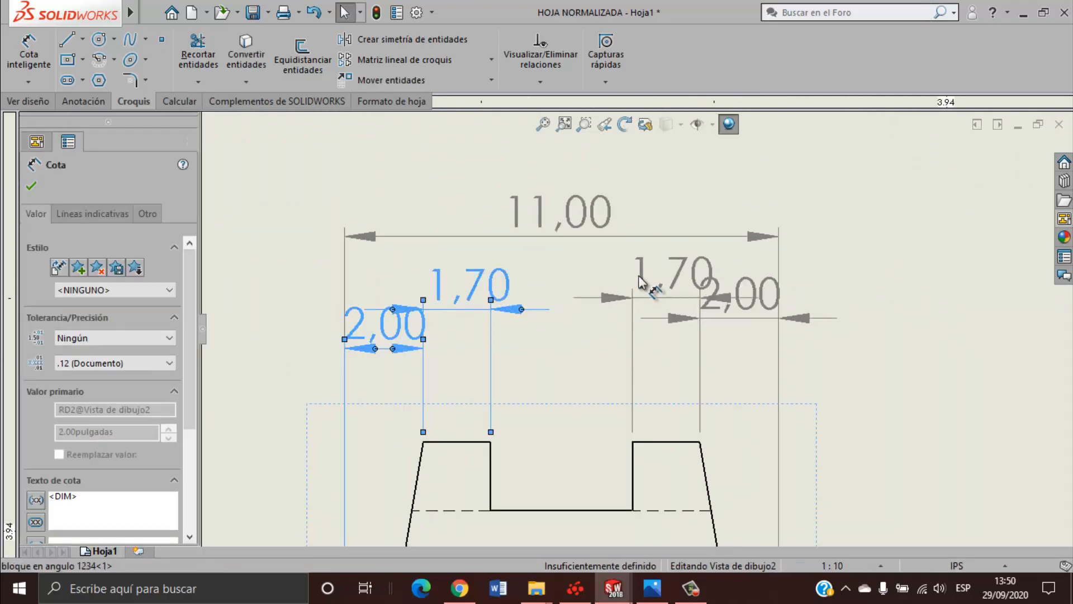
left_click(643, 281, "ctrl")
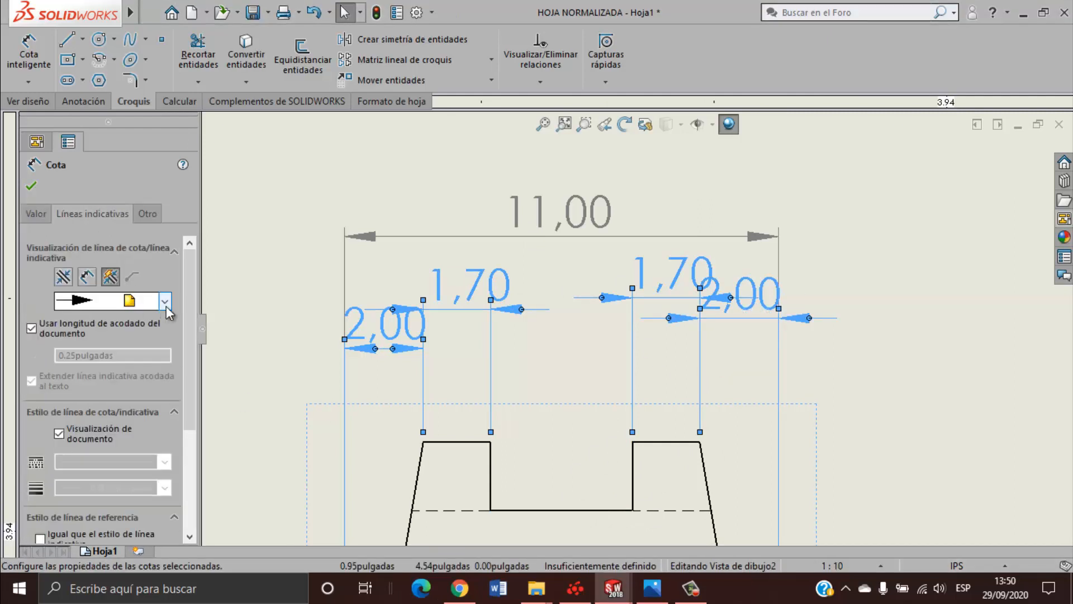
left_click(165, 301)
left_click(122, 355)
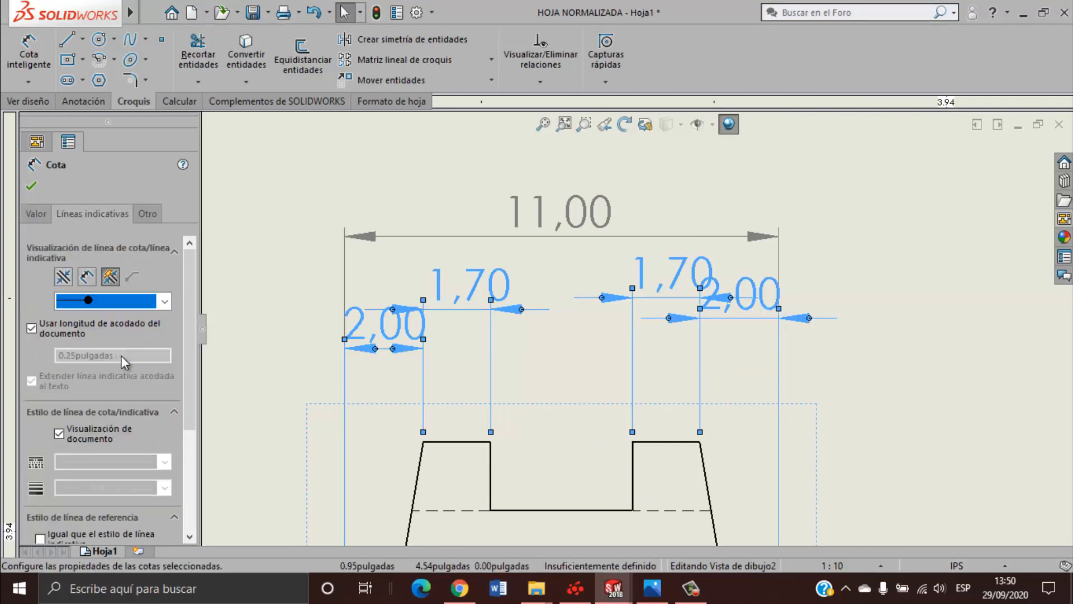
Align the two battlement width dimensions and the right slope offset dimension with the left slope offset in one row above the front view.
left_click(473, 405)
left_click_drag(479, 234, 456, 334)
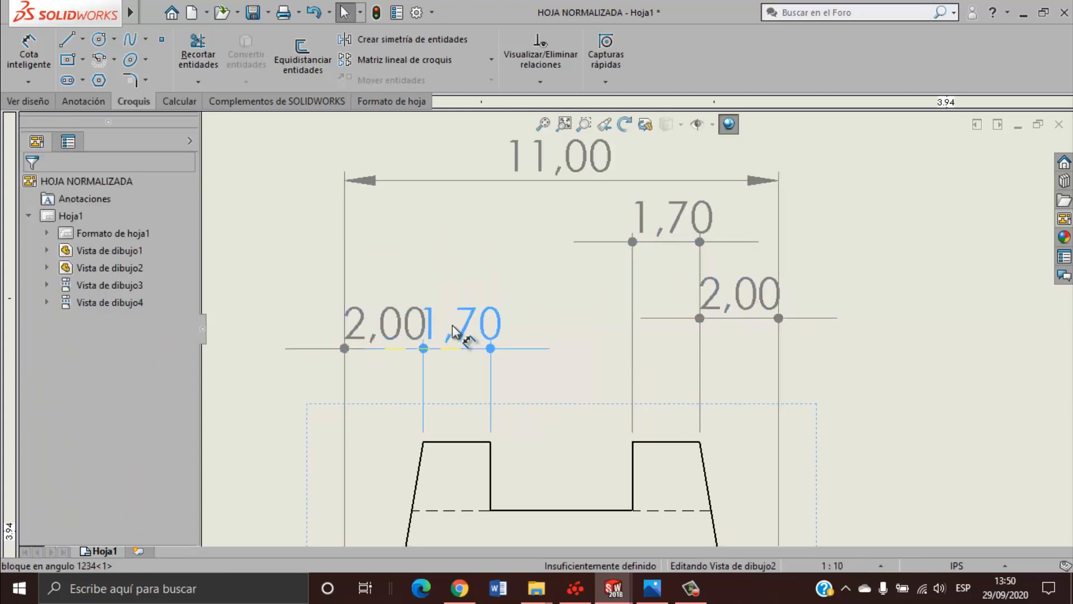
left_click_drag(668, 258, 668, 365)
left_click_drag(755, 318, 751, 323)
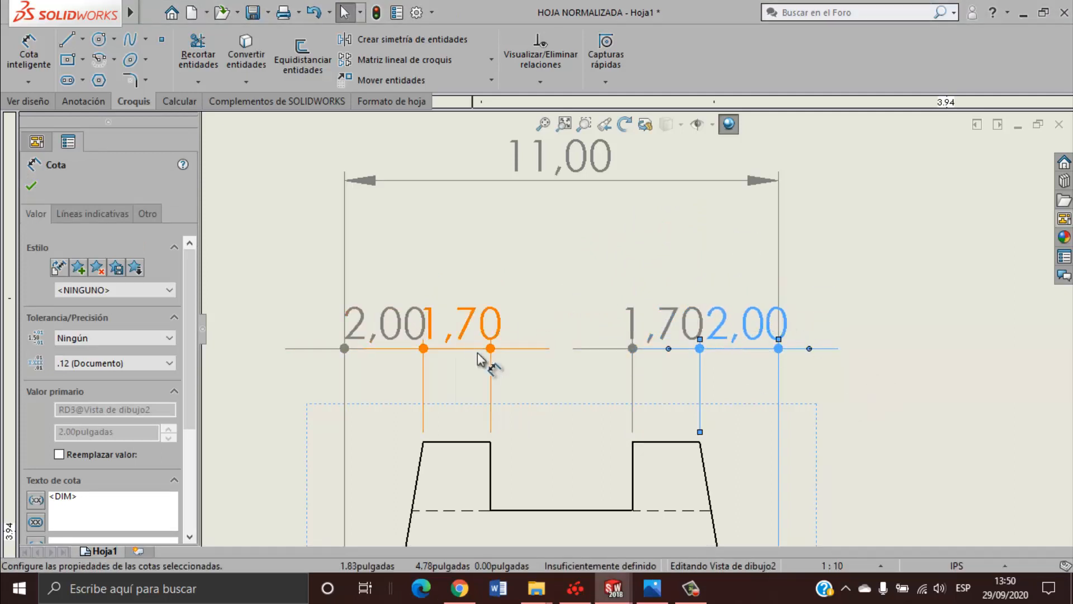
Set the precision to one decimal (.1) for the detail dimensions of the front and right views, excluding the overall widths and the front view's side block height.
left_click(412, 351)
left_click(468, 334, "ctrl")
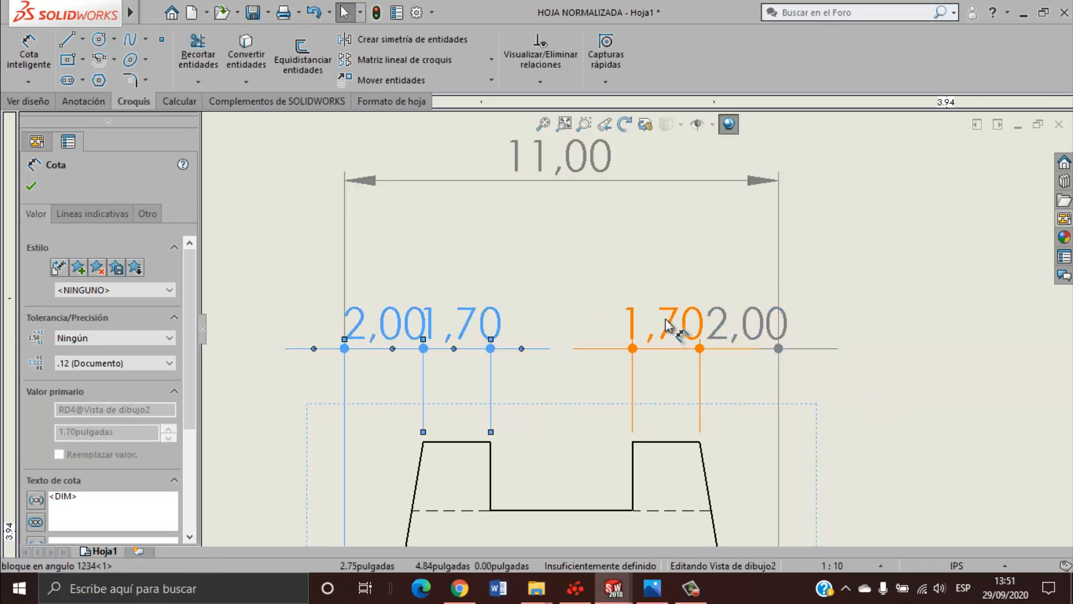
scroll(763, 350, "up", 6)
scroll(881, 395, "down", 6)
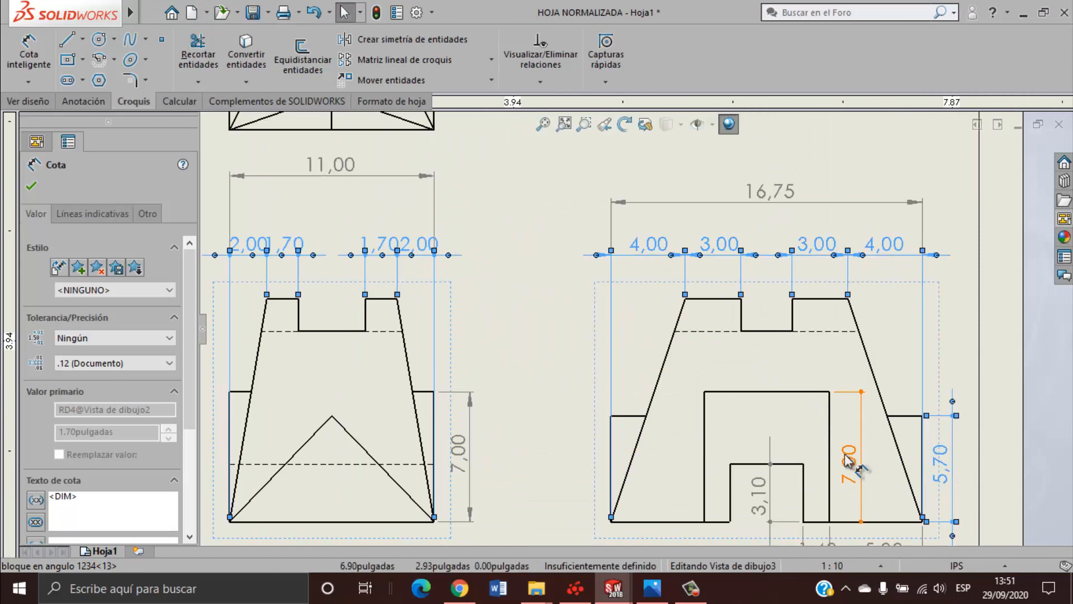
scroll(813, 484, "up", 1)
scroll(754, 455, "down", 4)
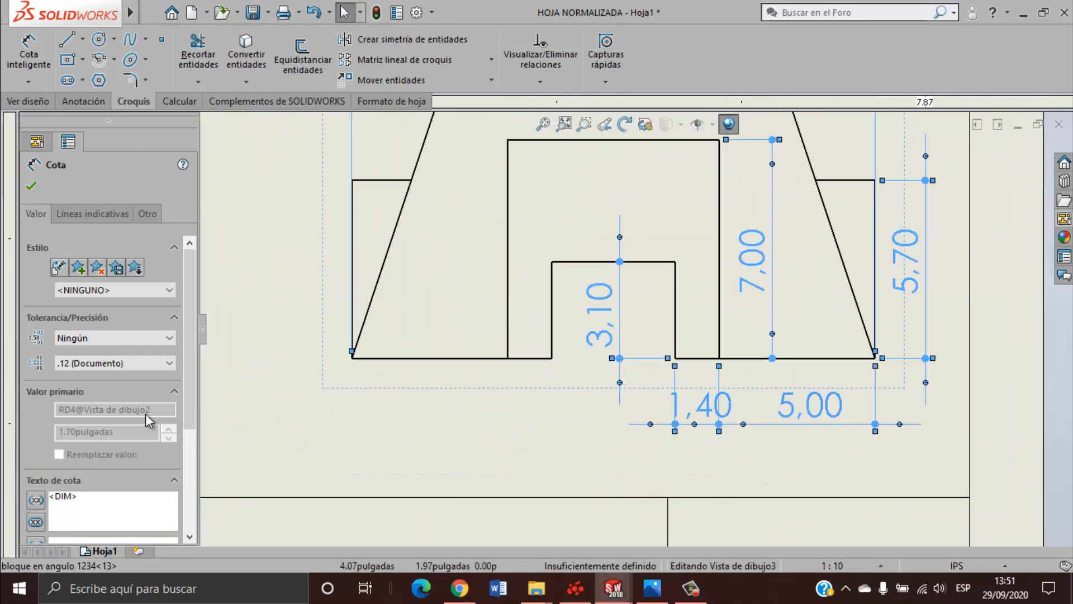
left_click(162, 363)
left_click(112, 387)
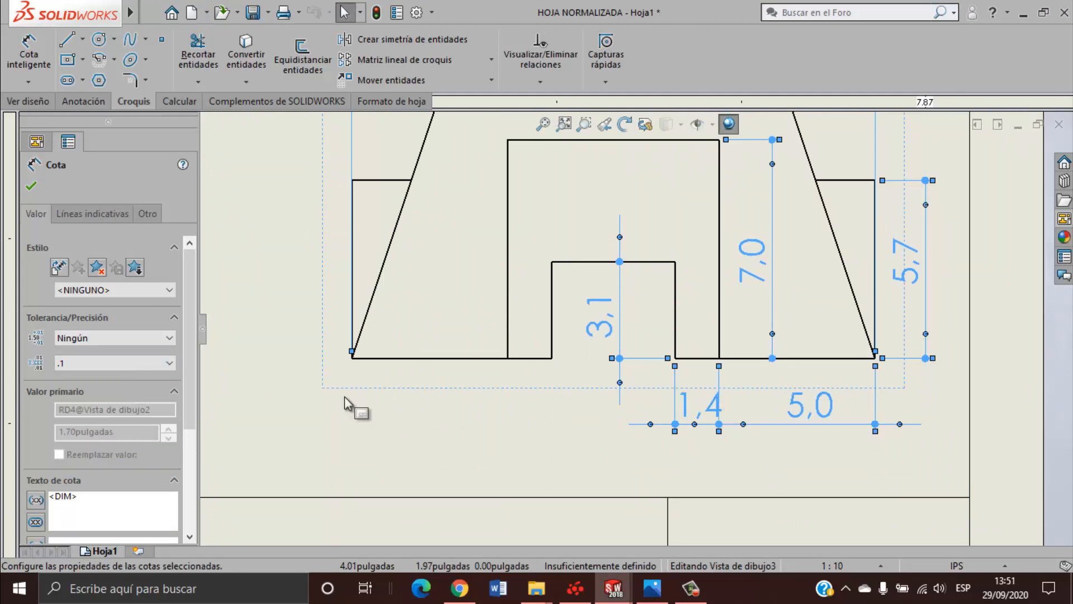
Align the 1.4 dimension with the 5.0 dimension below the right view and move the side block height dimension outside the view's right edge.
left_click(480, 422)
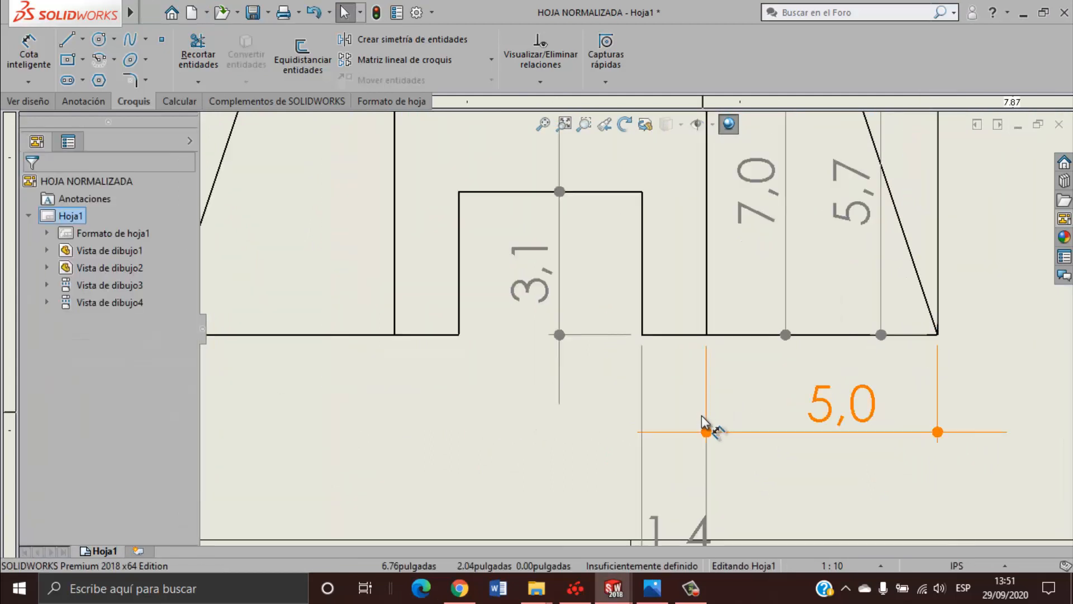
scroll(702, 418, "up", 2)
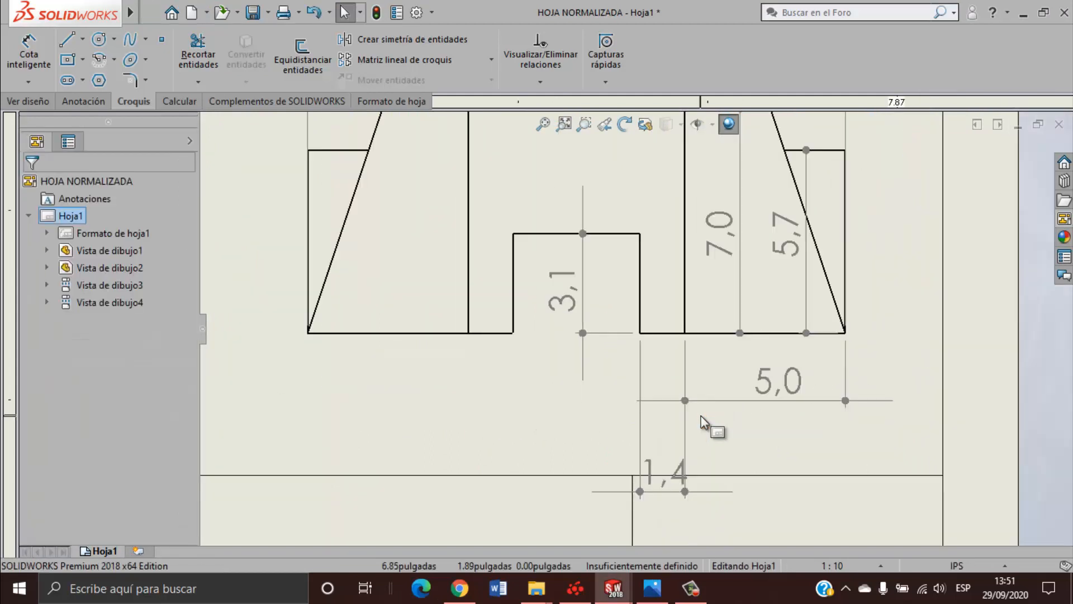
left_click_drag(683, 480, 670, 398)
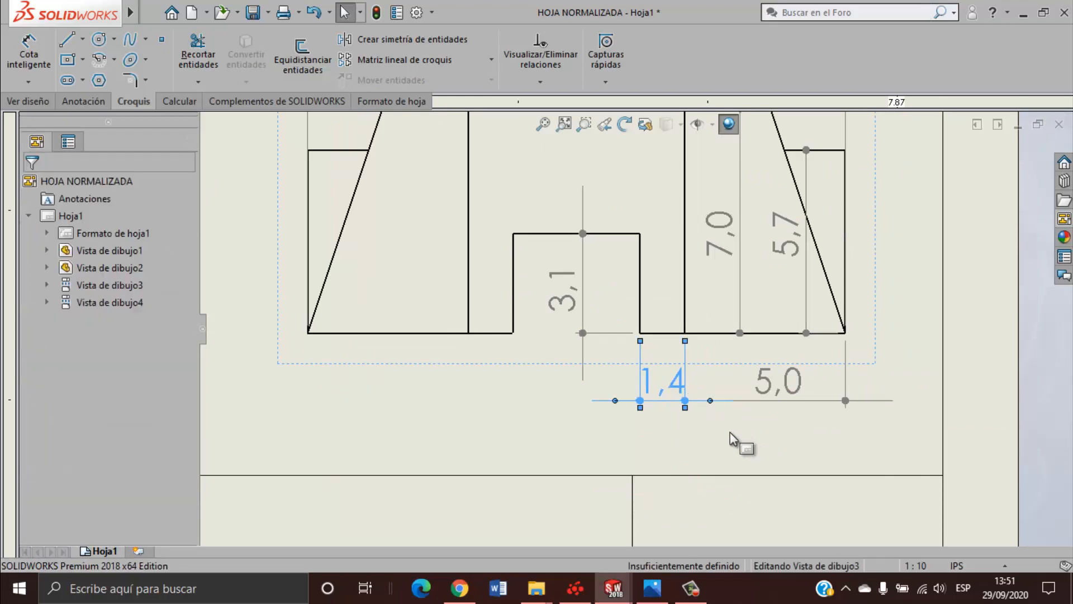
left_click_drag(808, 251, 883, 248)
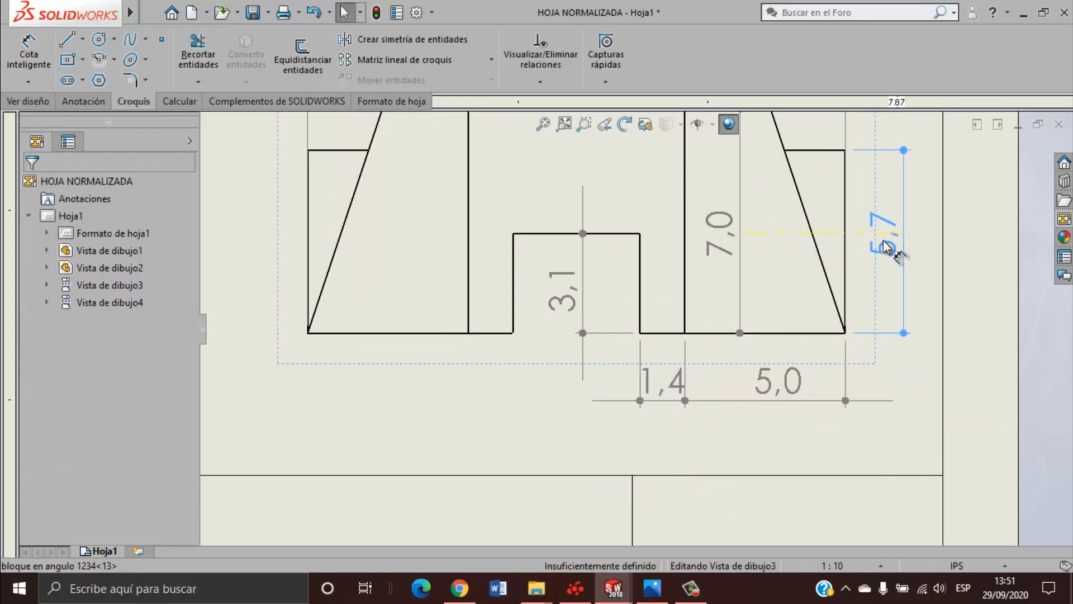
left_click(700, 318)
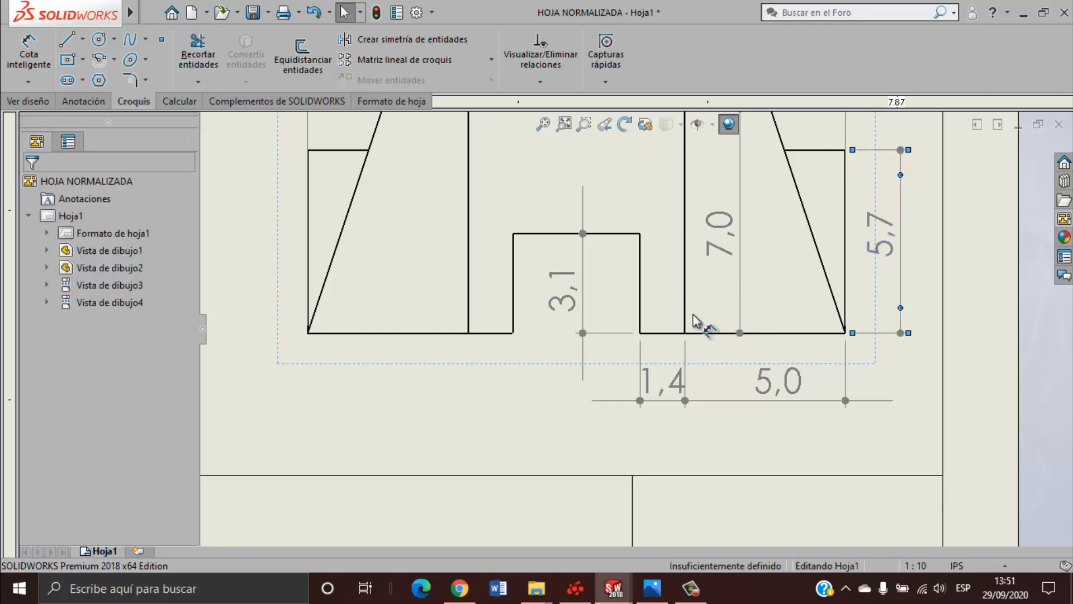
Realign both battlement widths with the slope offset dimensions above the front view and bring the overall width dimension down just above that row.
scroll(546, 283, "up", 5)
scroll(638, 304, "down", 3)
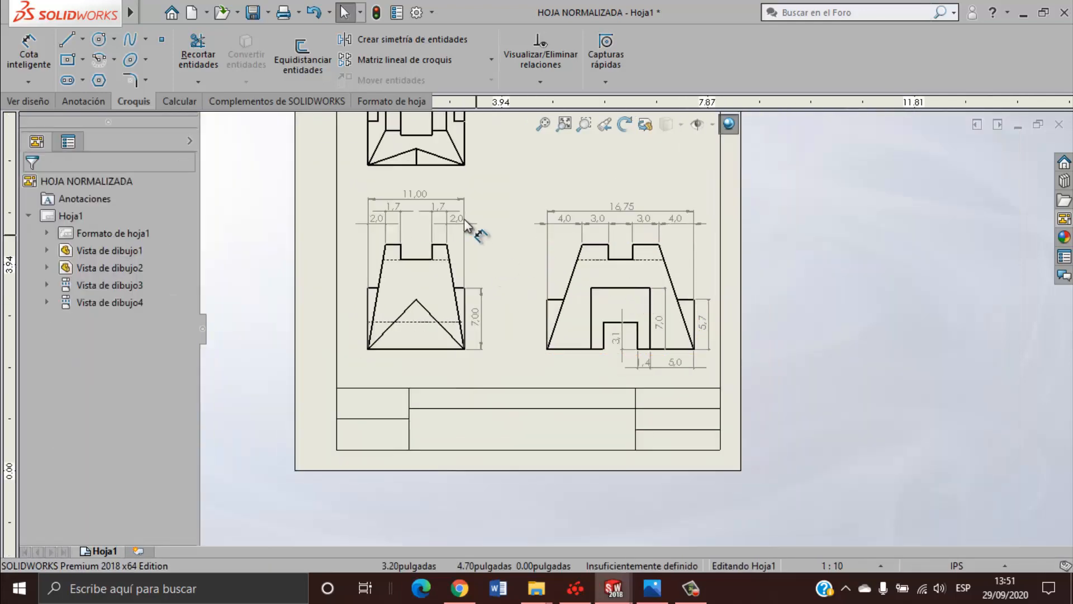
scroll(481, 240, "down", 3)
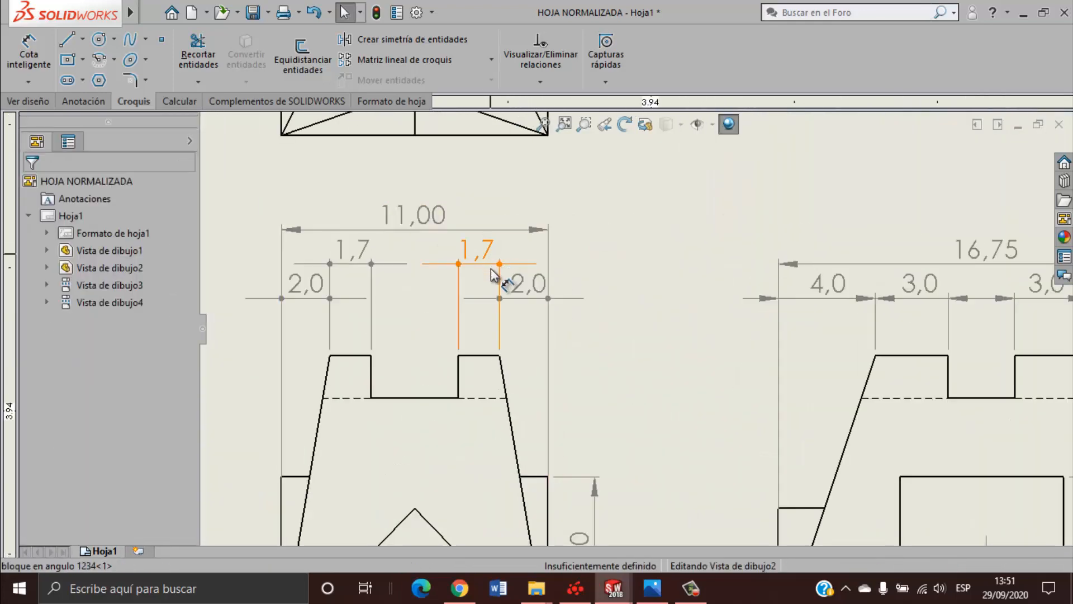
left_click_drag(492, 262, 496, 295)
left_click_drag(370, 239, 361, 295)
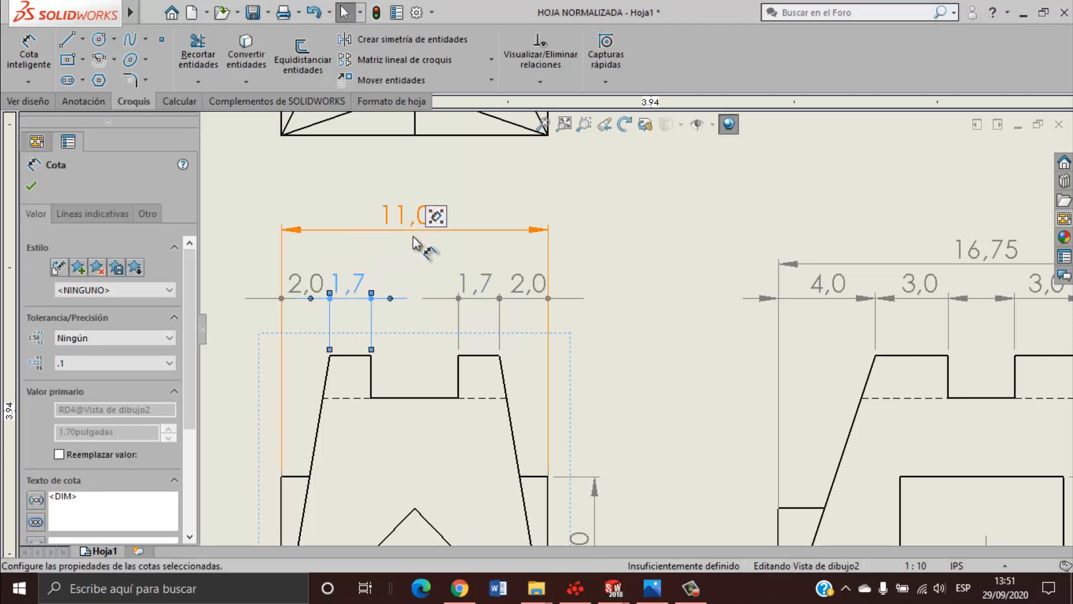
left_click_drag(417, 222, 418, 254)
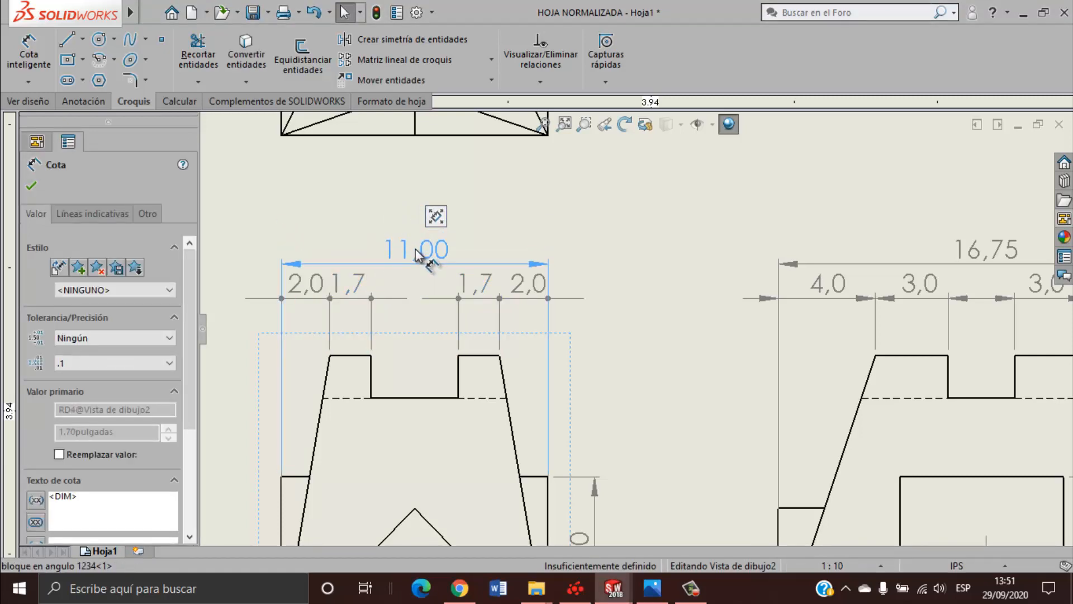
left_click(661, 396)
Change the arrowheads to filled dots on the four slope offset and battlement width dimensions above the right view.
scroll(642, 378, "up", 3)
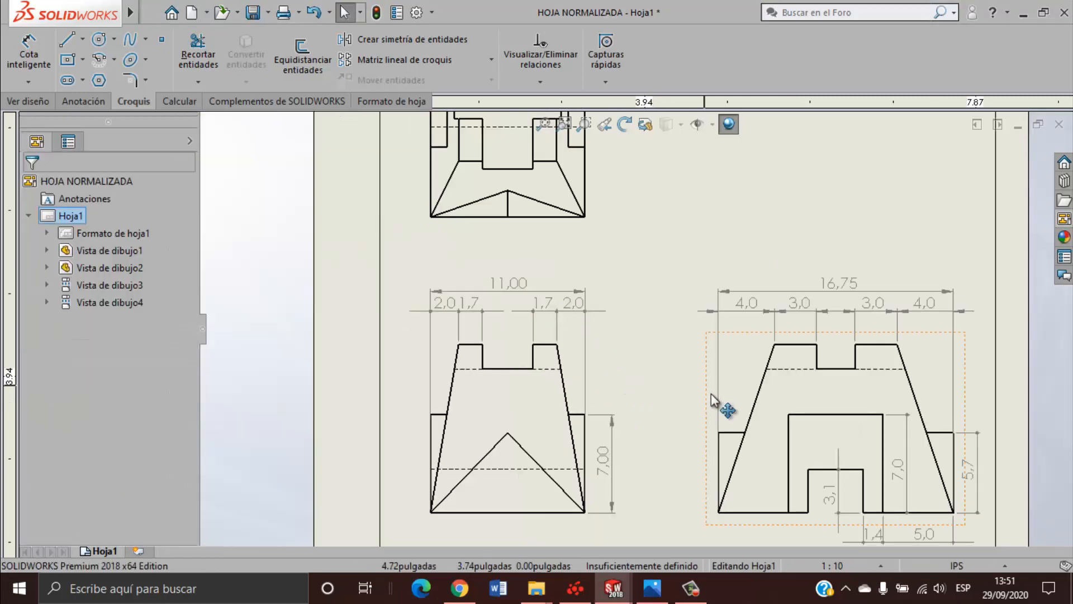
scroll(740, 330, "down", 2)
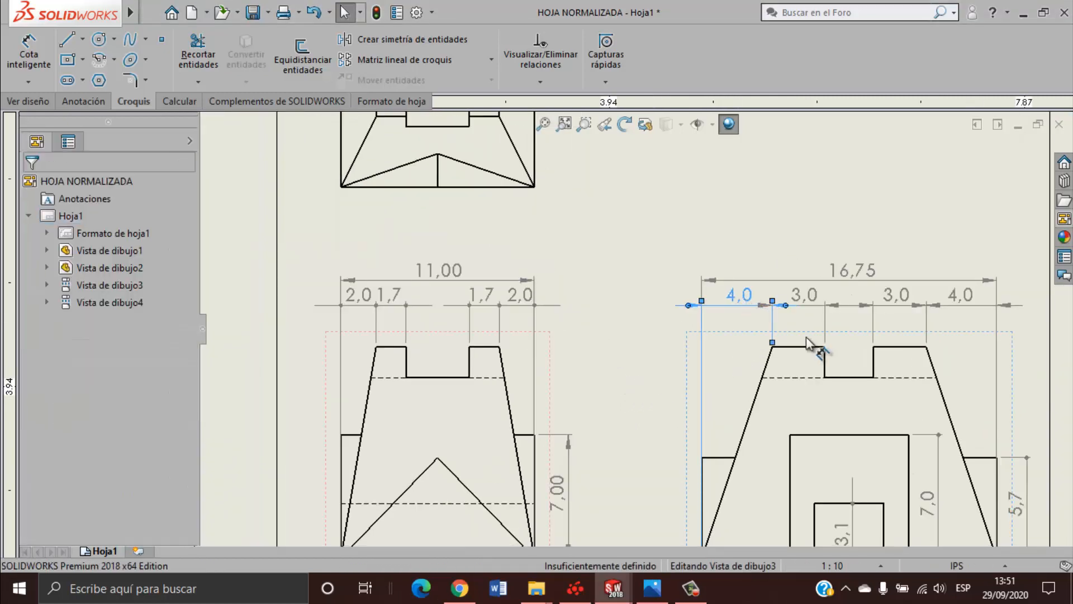
left_click(813, 305, "ctrl")
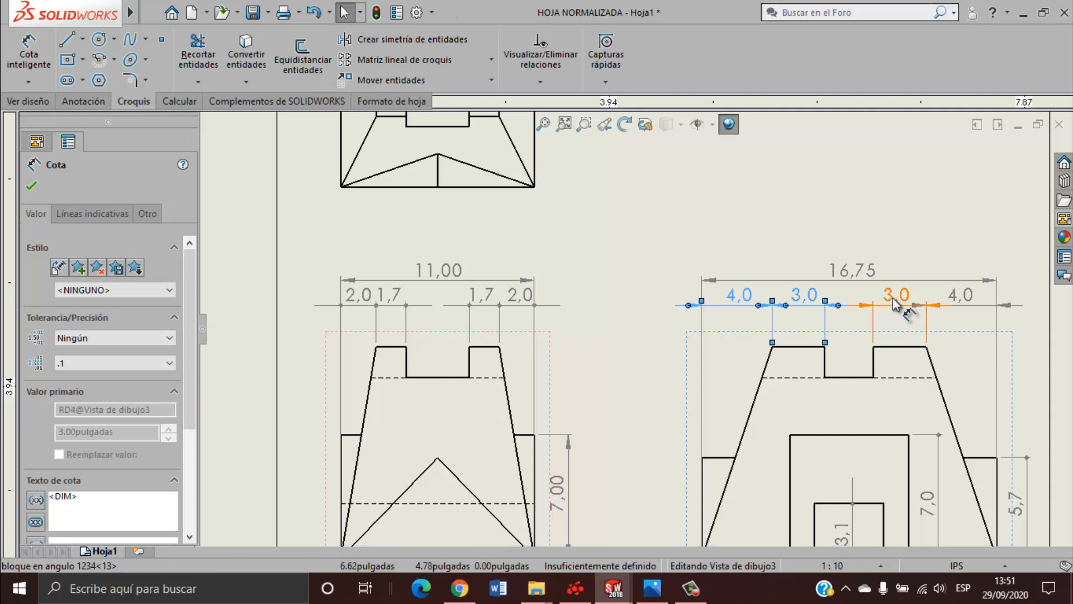
left_click(97, 211)
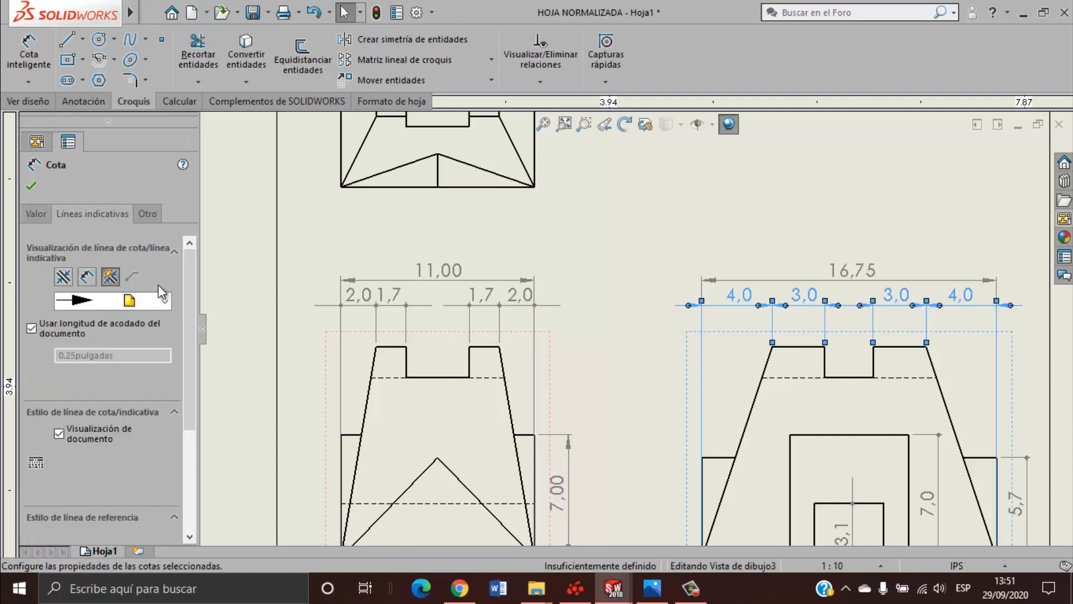
left_click(161, 300)
left_click(147, 355)
scroll(424, 364, "up", 3)
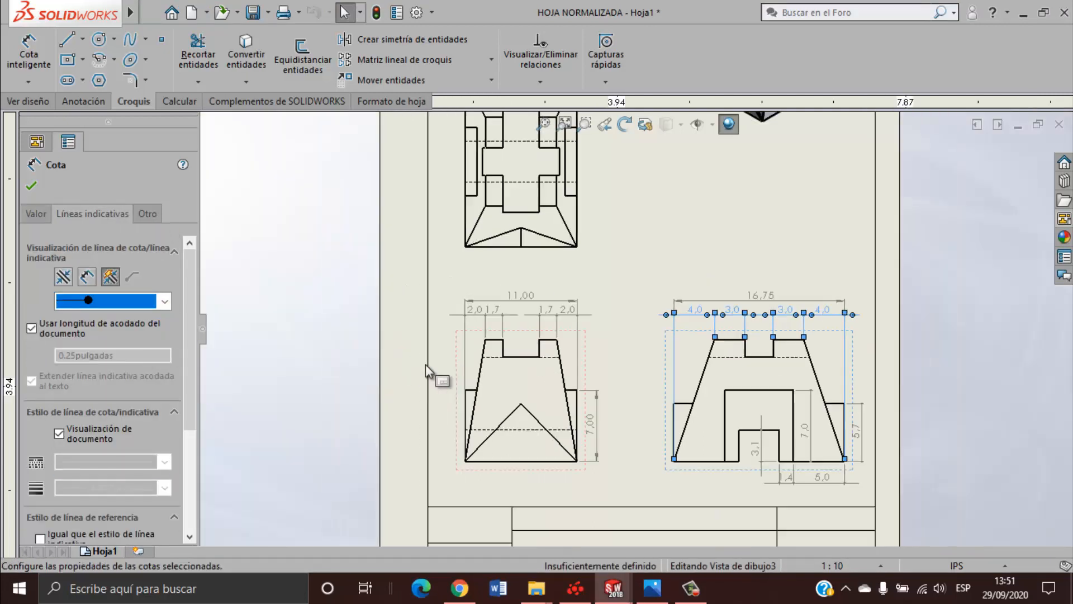
Dimension the depth of the notch between the front view's battlements, placing the dimension inside the notch.
scroll(632, 371, "down", 2)
scroll(632, 328, "down", 5)
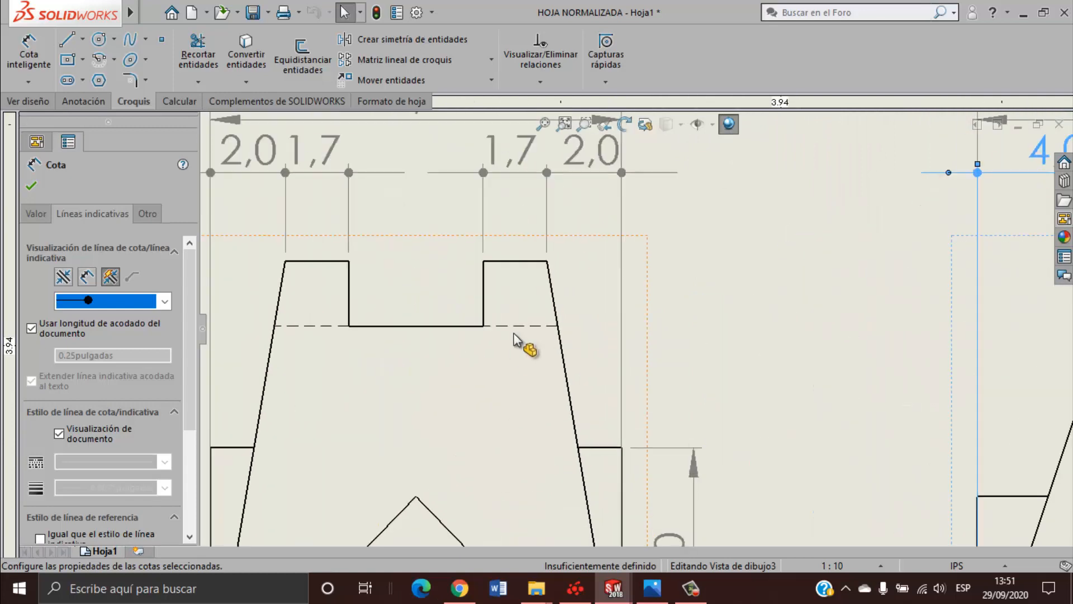
left_click(29, 61)
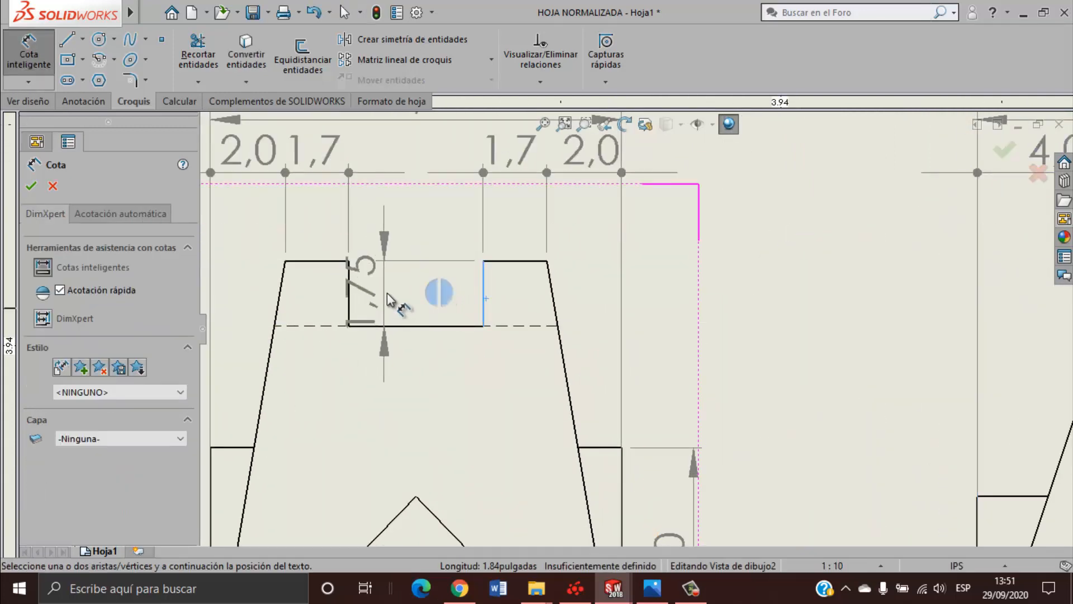
scroll(391, 297, "up", 2)
left_click(482, 319)
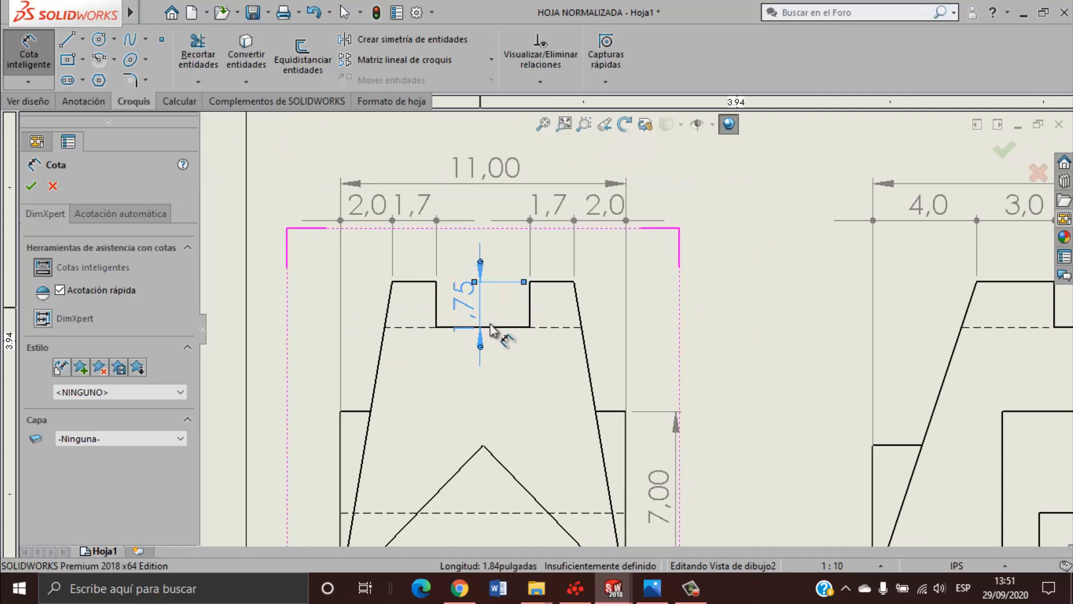
key("Escape")
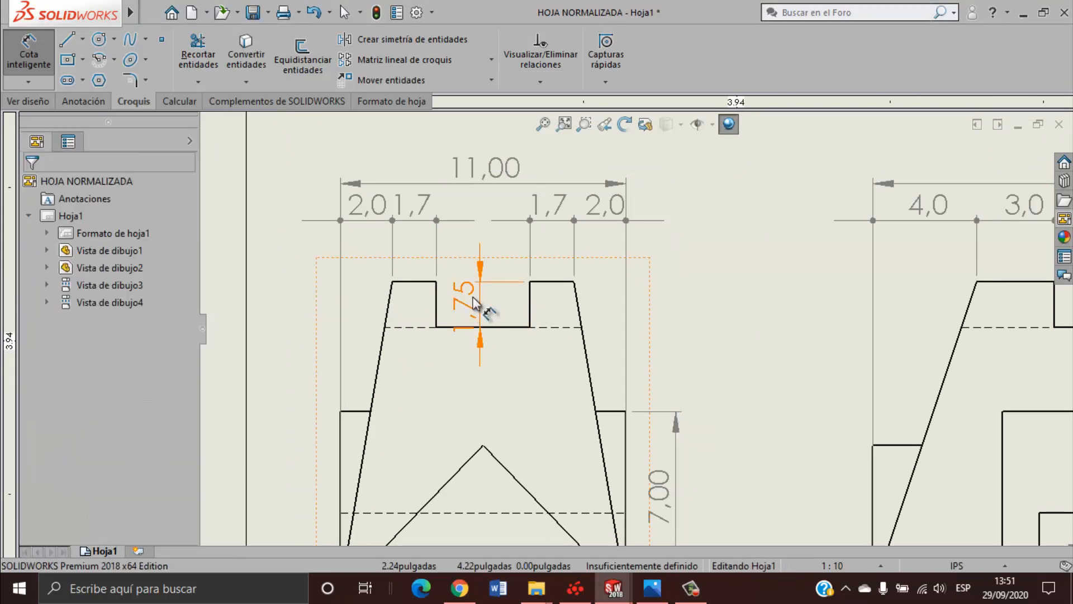
mouse_move(486, 304)
left_mouse_down()
mouse_move(316, 314)
mouse_move(487, 306)
left_mouse_up()
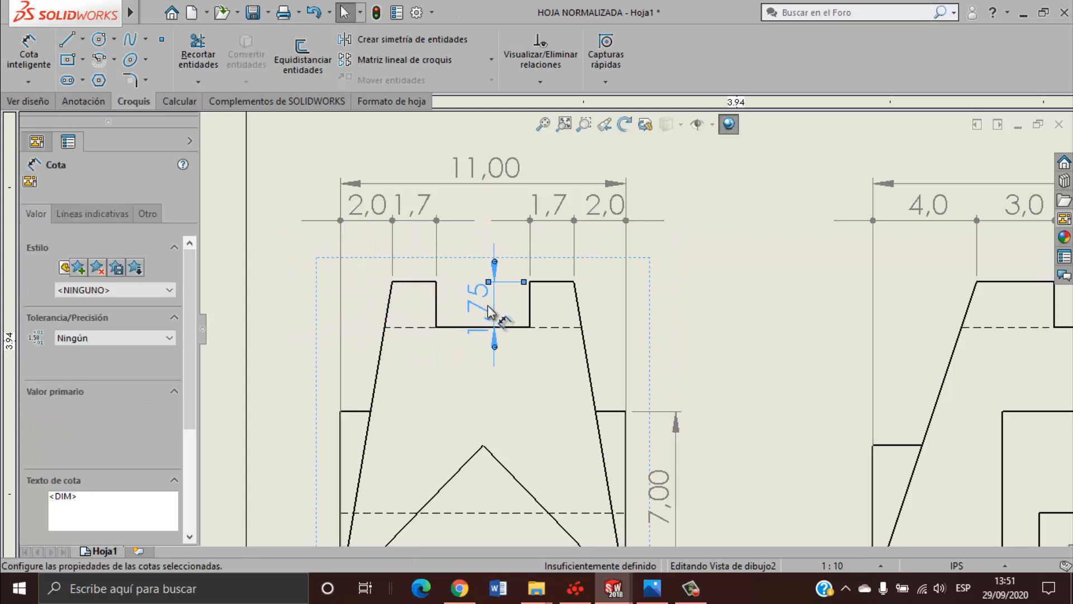
Change the arrowheads of the front view's notch depth dimension to filled dots.
scroll(487, 304, "down", 5)
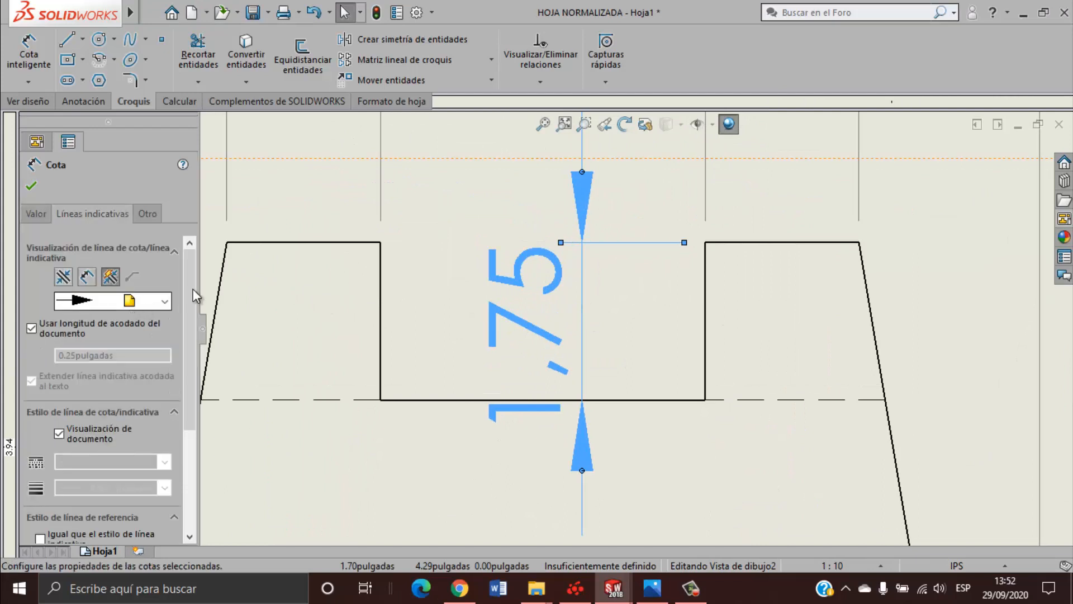
left_click(164, 300)
left_click(107, 354)
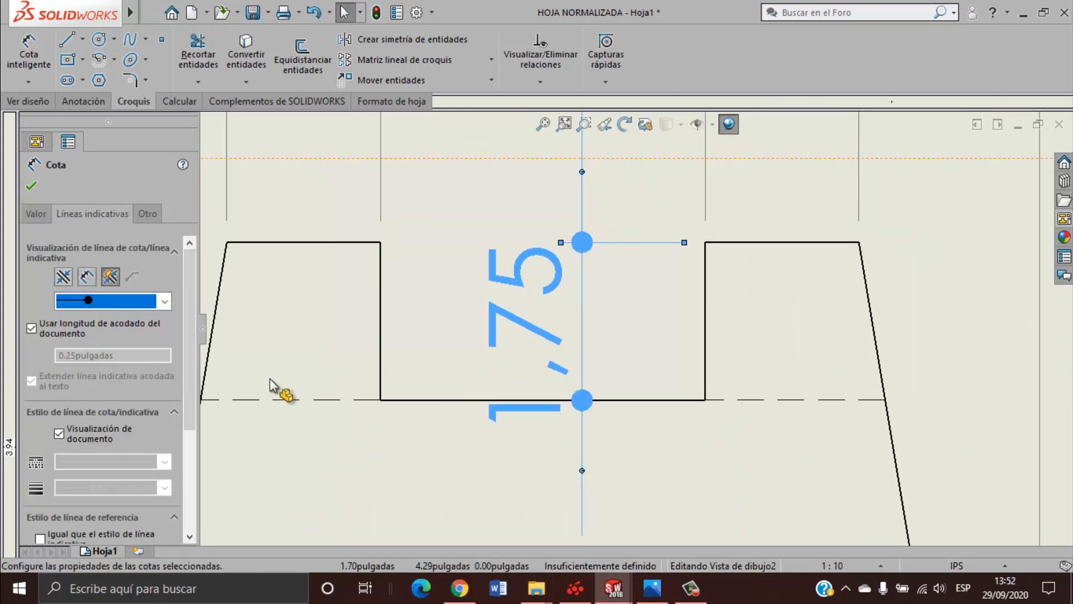
Move the notch depth value below the notch floor and centre its dimension line within the front view's notch.
left_click_drag(558, 358, 559, 515)
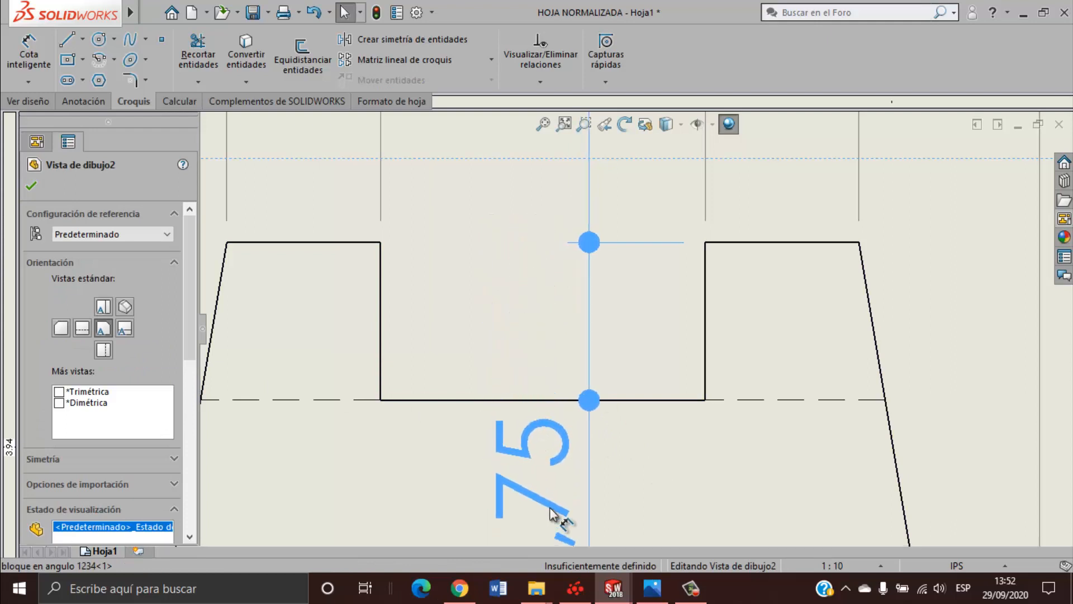
left_click(672, 472)
scroll(654, 466, "up", 6)
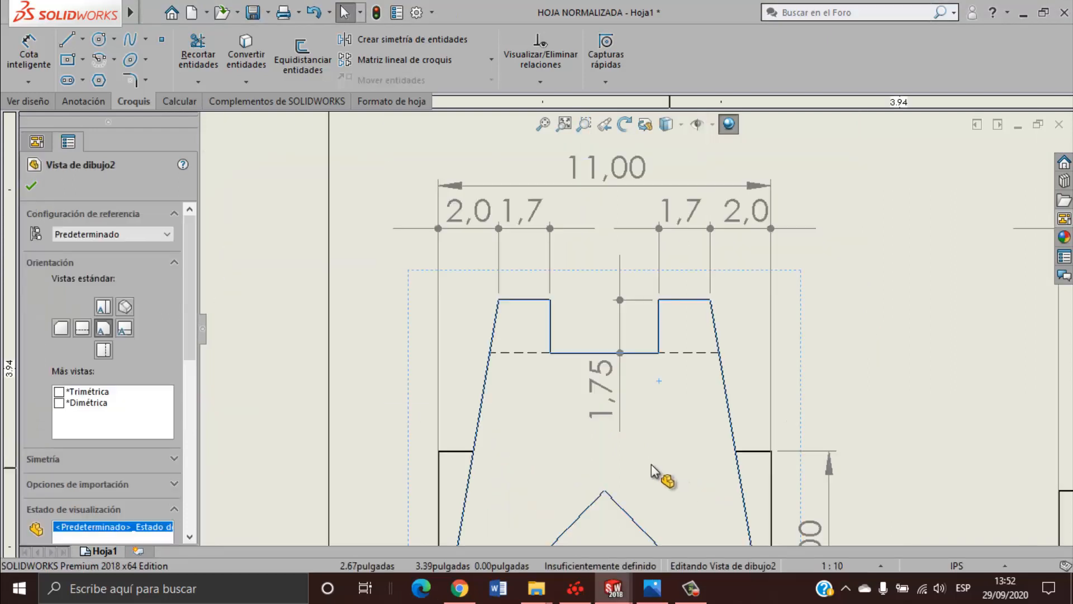
key("Escape")
left_click_drag(582, 410, 574, 410)
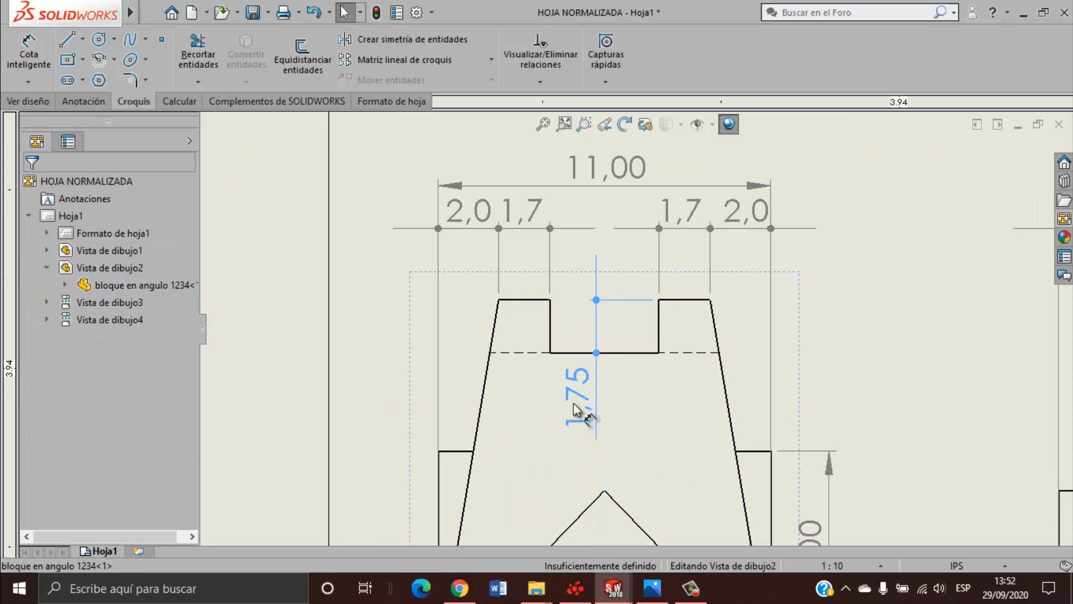
left_click(667, 428)
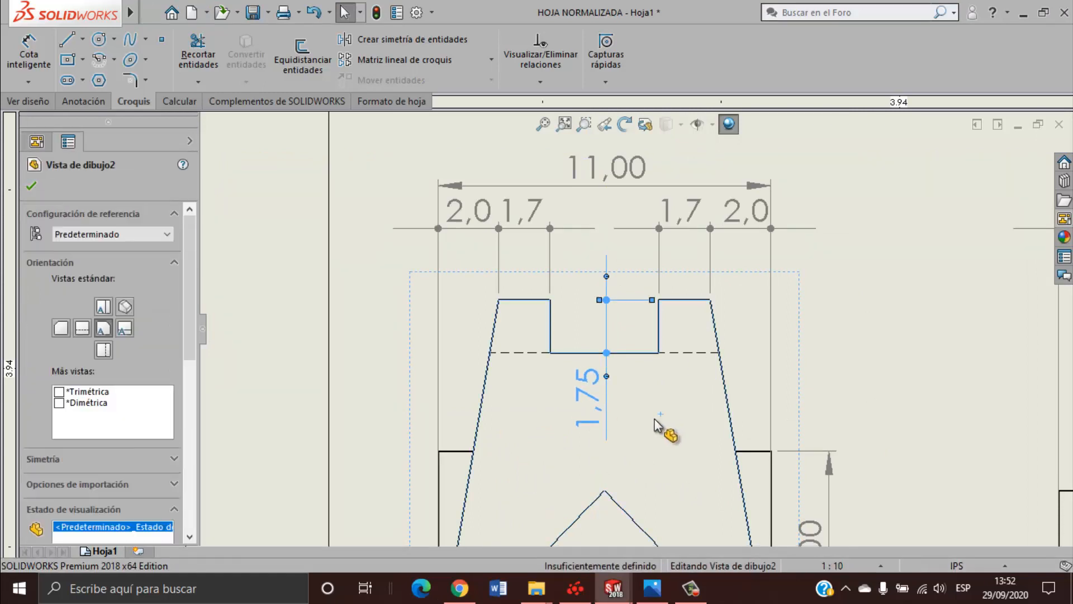
scroll(660, 431, "up", 5)
scroll(744, 325, "down", 2)
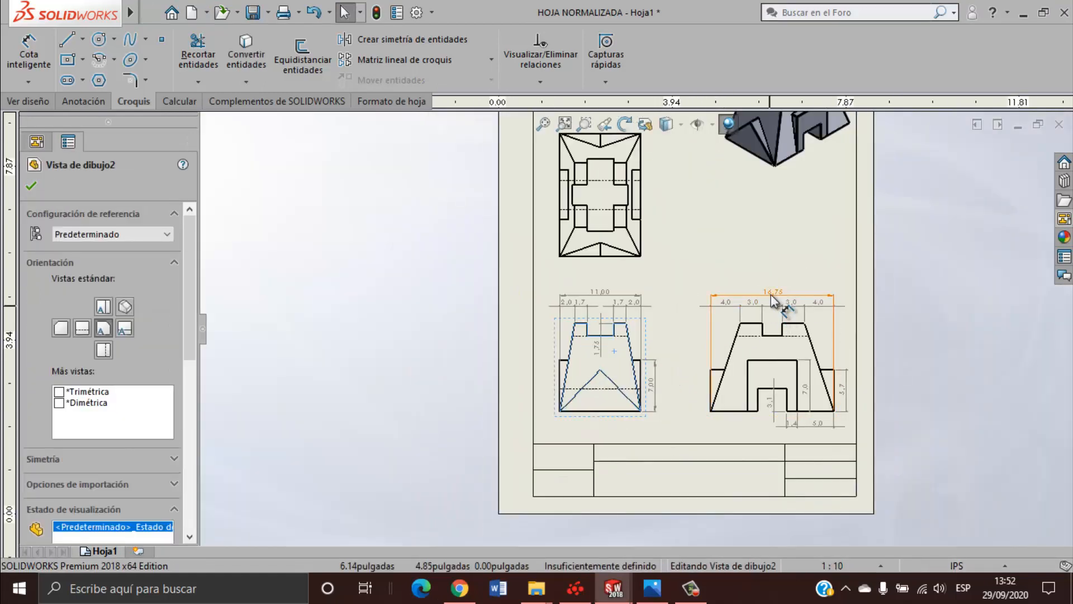
scroll(833, 342, "down", 2)
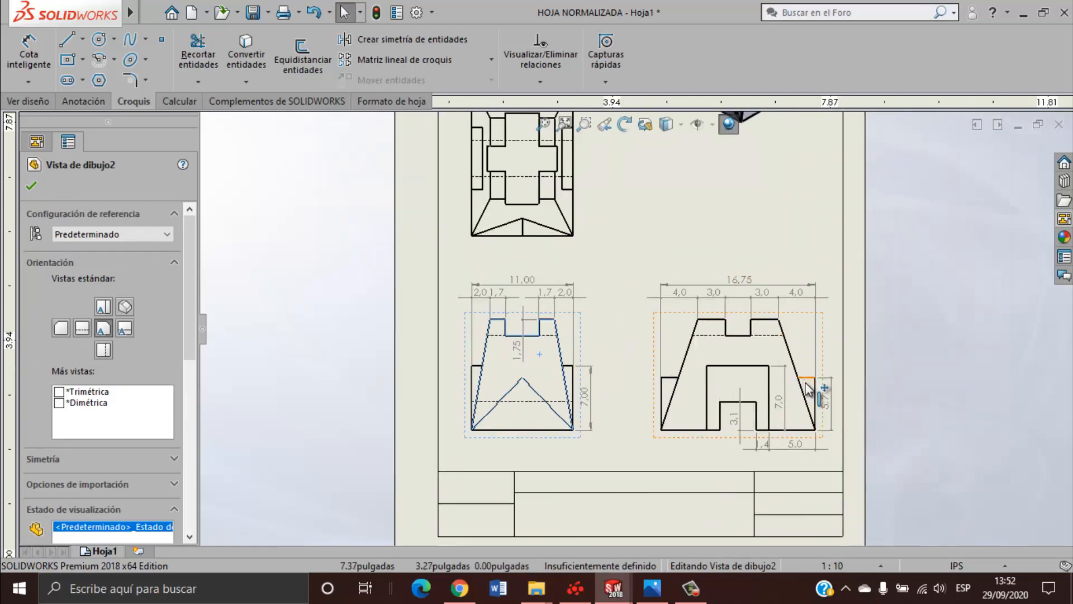
scroll(804, 369, "down", 1)
scroll(608, 369, "down", 2)
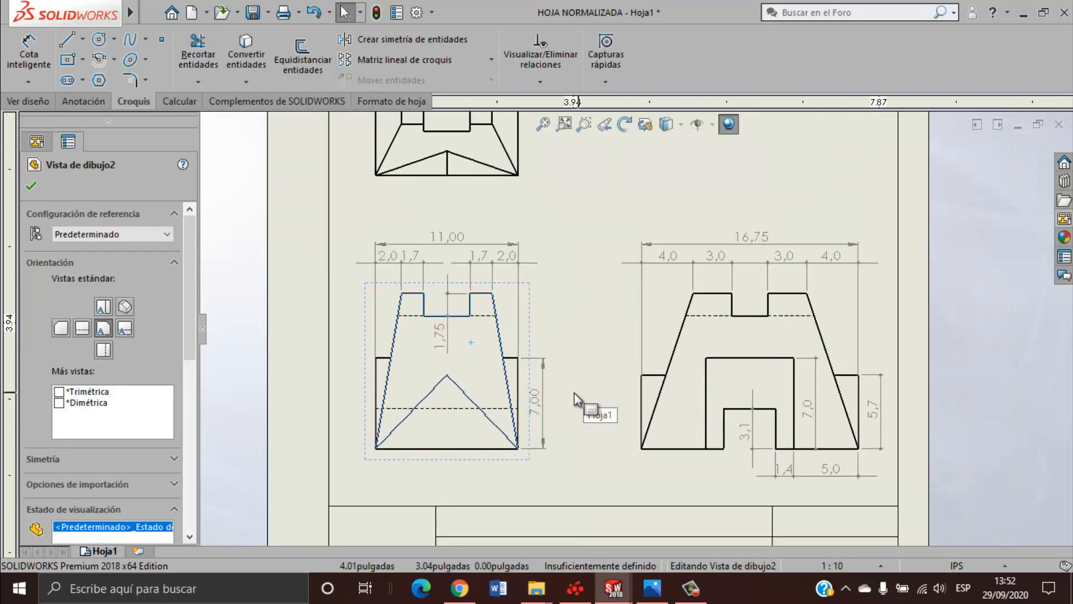
scroll(557, 346, "down", 2)
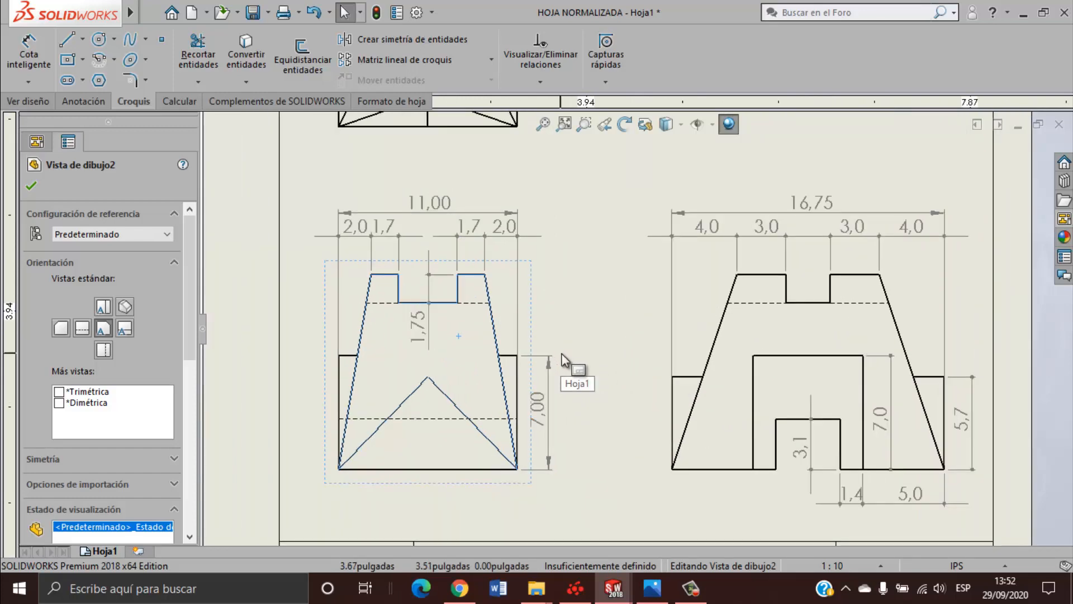
Delete the side block height dimension and the notch depth dimension from the front view.
scroll(585, 360, "up", 4)
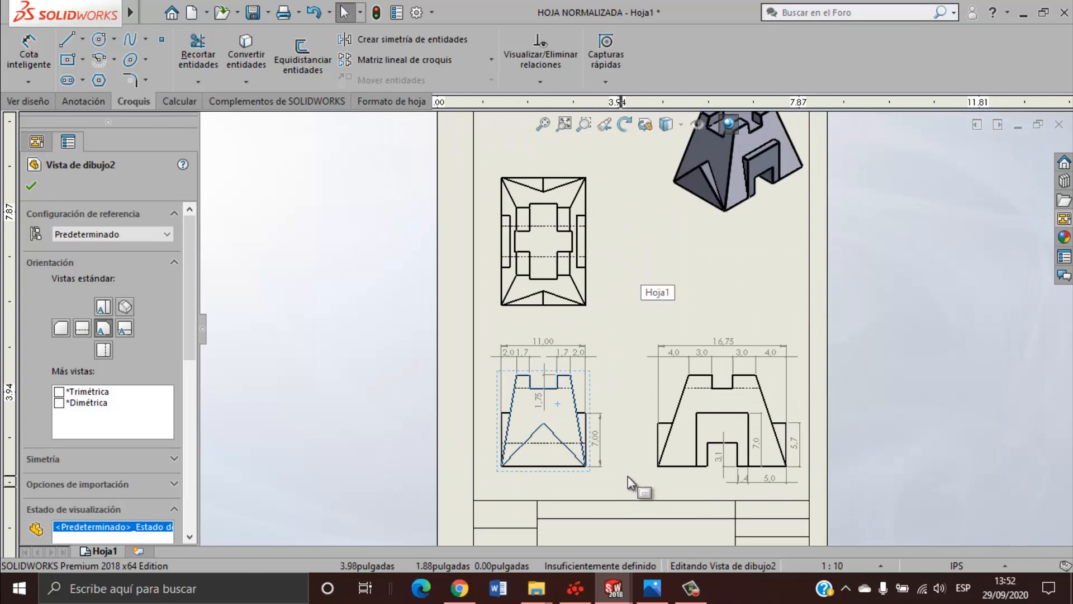
scroll(612, 393, "down", 4)
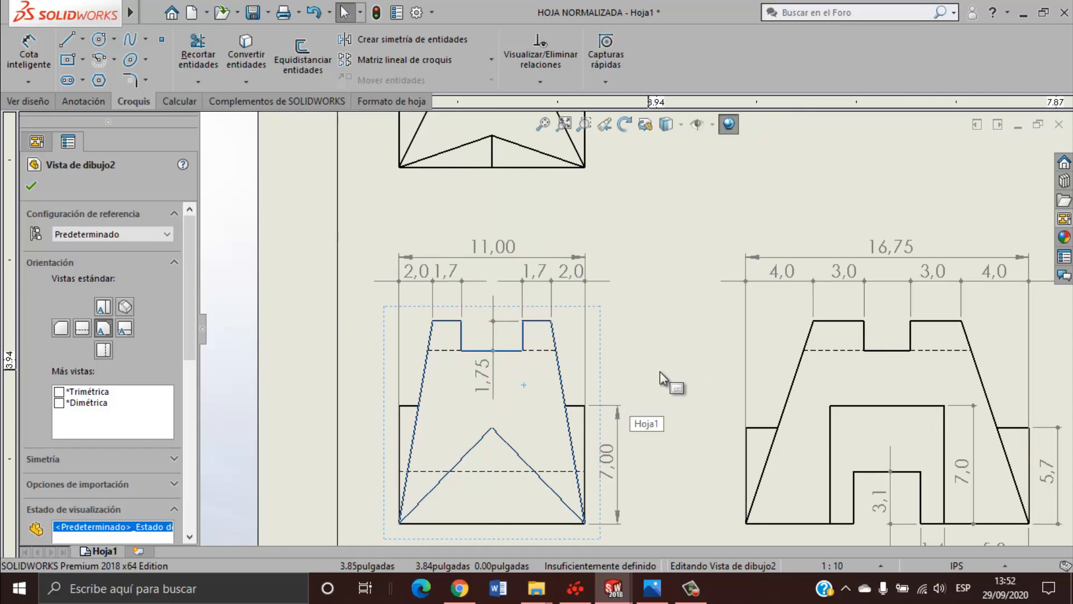
left_click(676, 408)
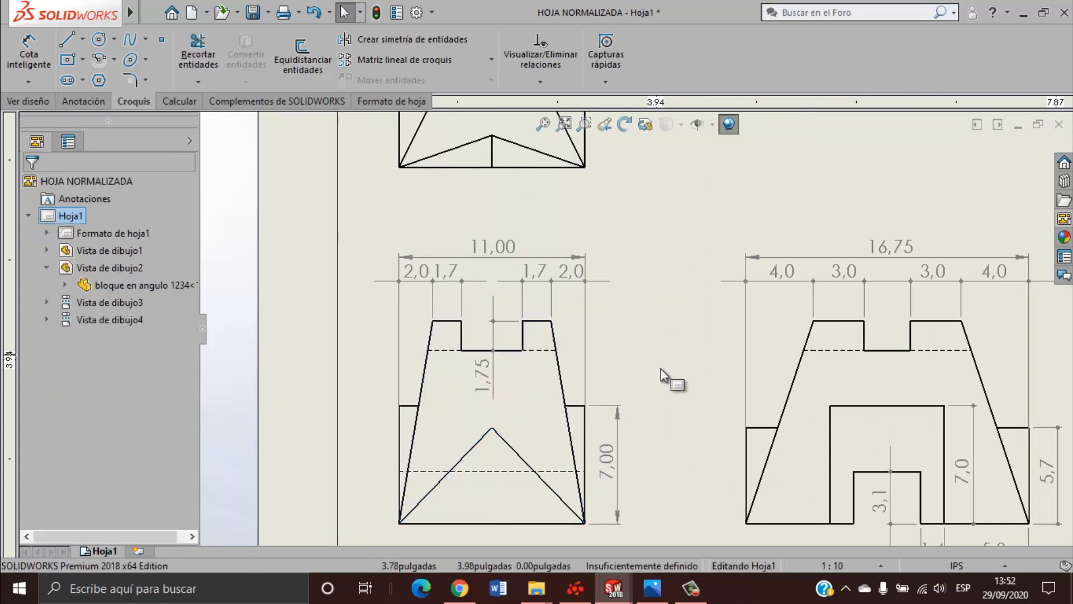
scroll(626, 383, "down", 2)
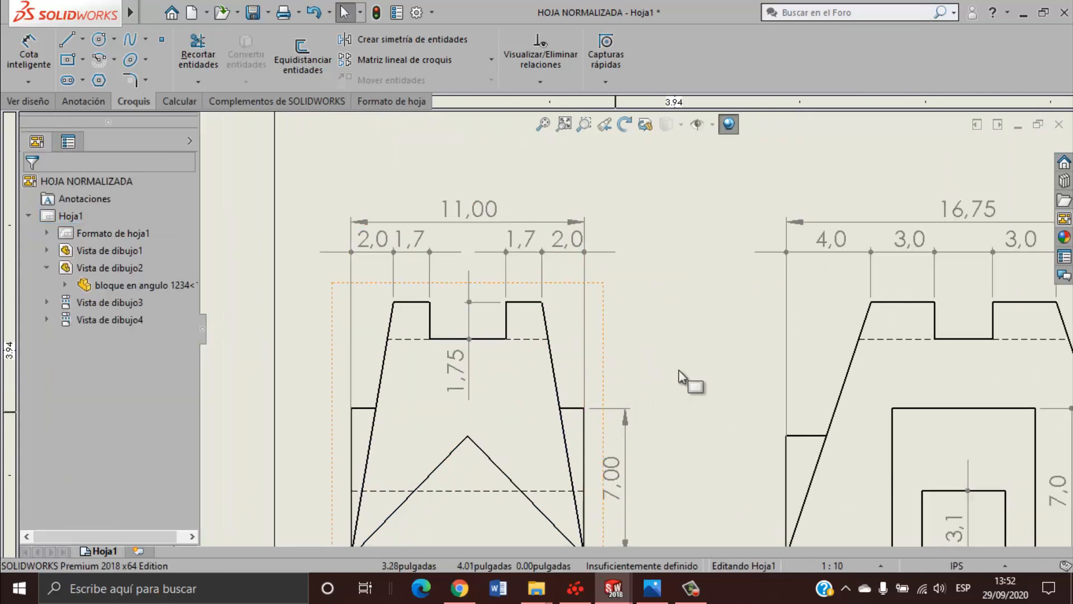
scroll(805, 376, "up", 4)
scroll(883, 357, "down", 2)
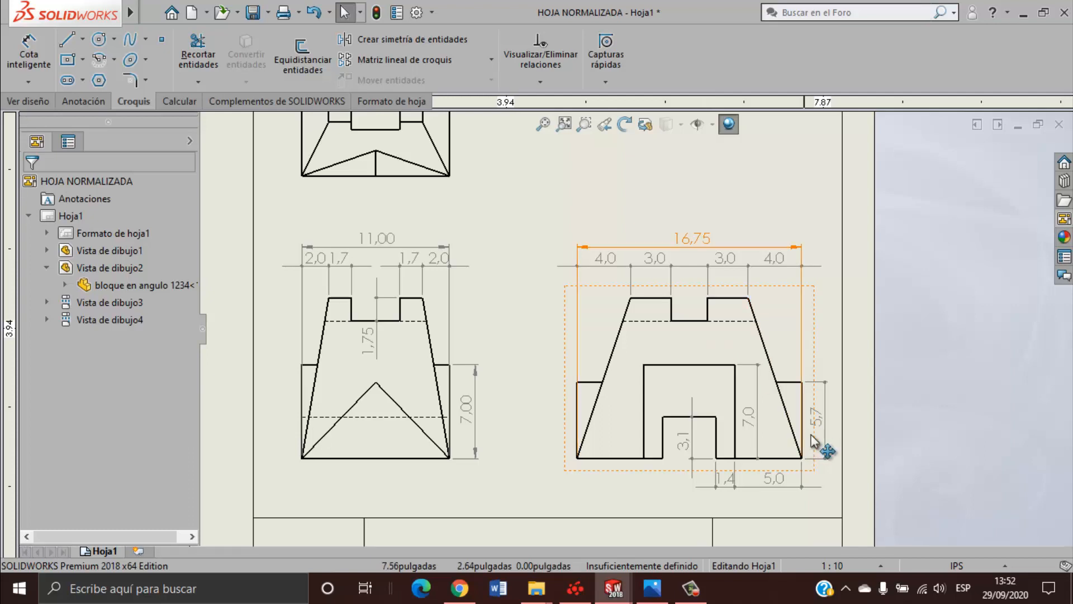
scroll(522, 413, "down", 5)
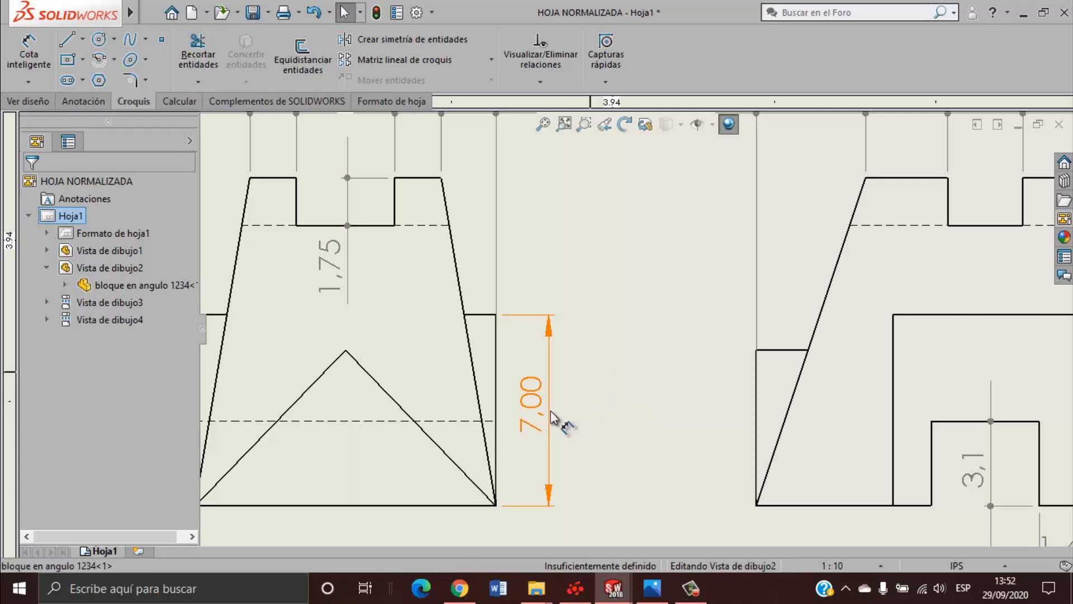
key("Delete")
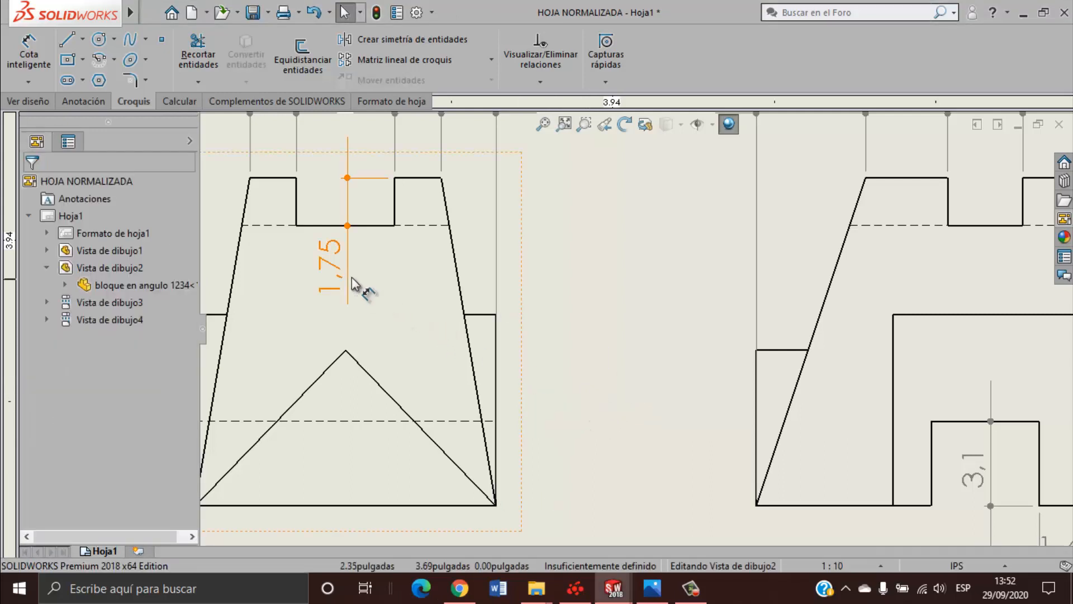
key("Delete")
scroll(681, 378, "up", 5)
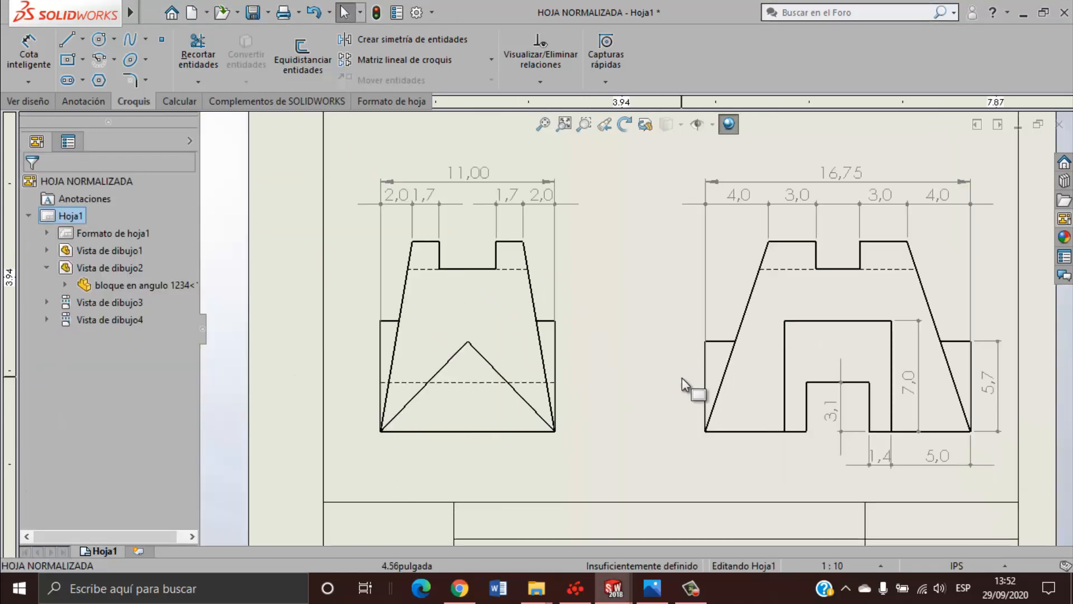
Dimension the front view's overall height from the battlement top to the base, placing the dimension beside the view.
left_click(29, 54)
left_click(509, 242)
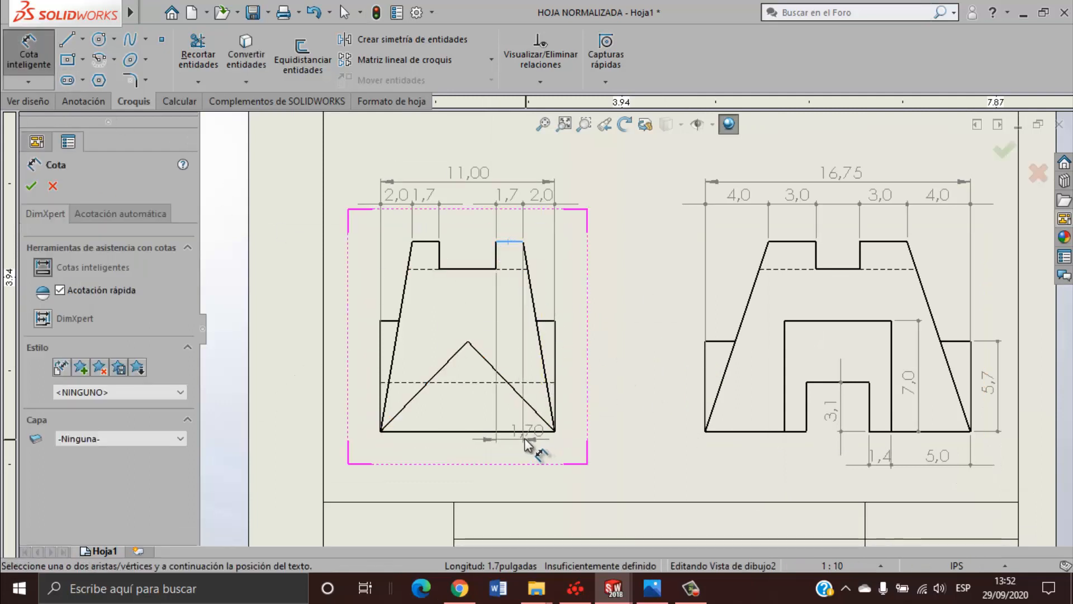
left_click(520, 430)
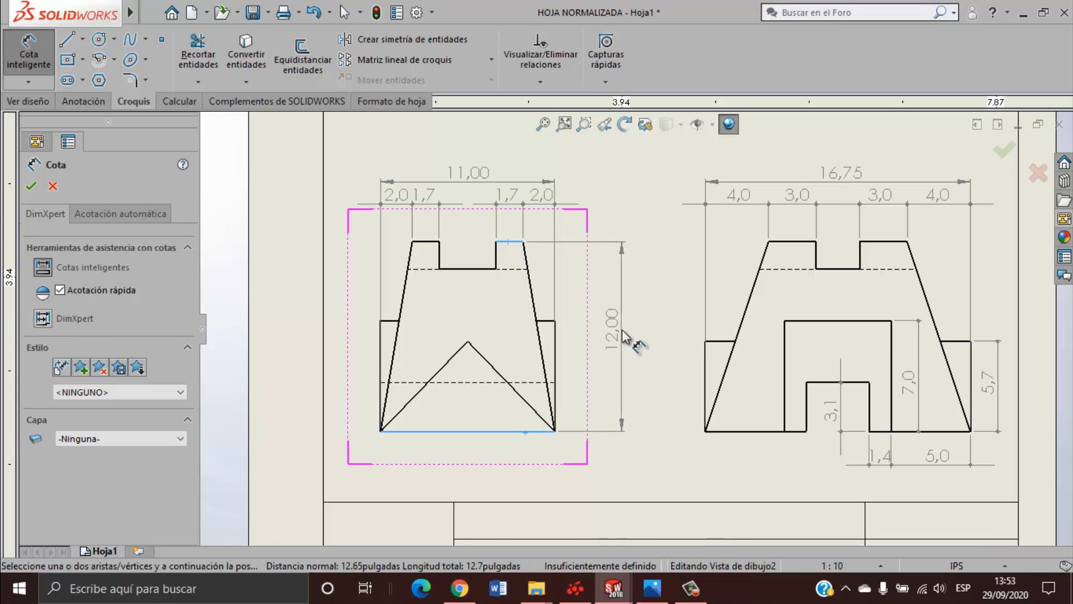
left_click(624, 335)
scroll(553, 361, "down", 1)
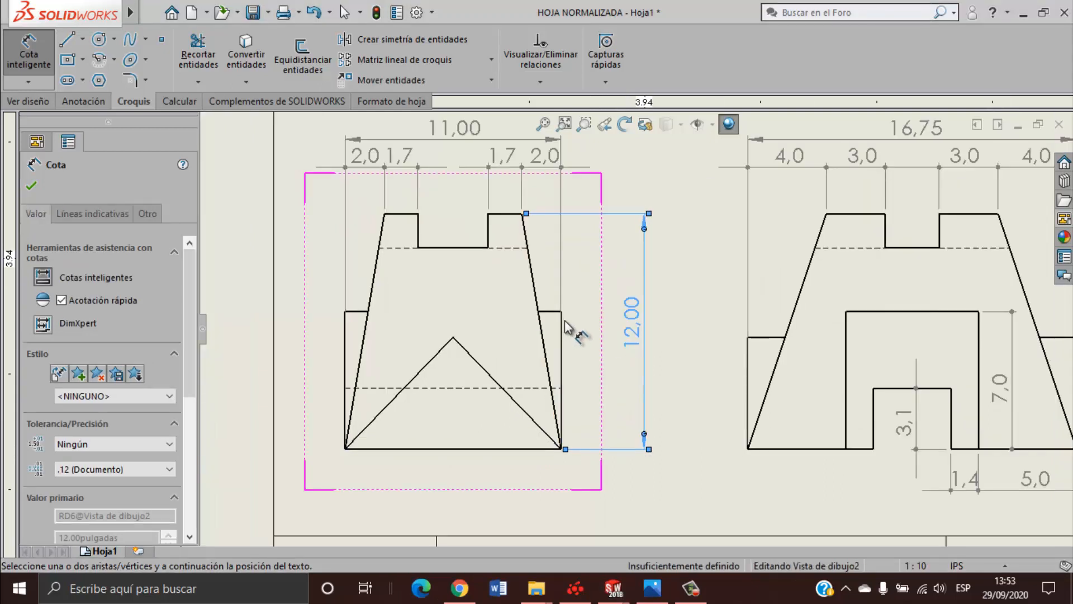
key("Escape")
Dimension the side block's height in the front view, placing it between the view and the overall height dimension.
scroll(573, 302, "down", 1)
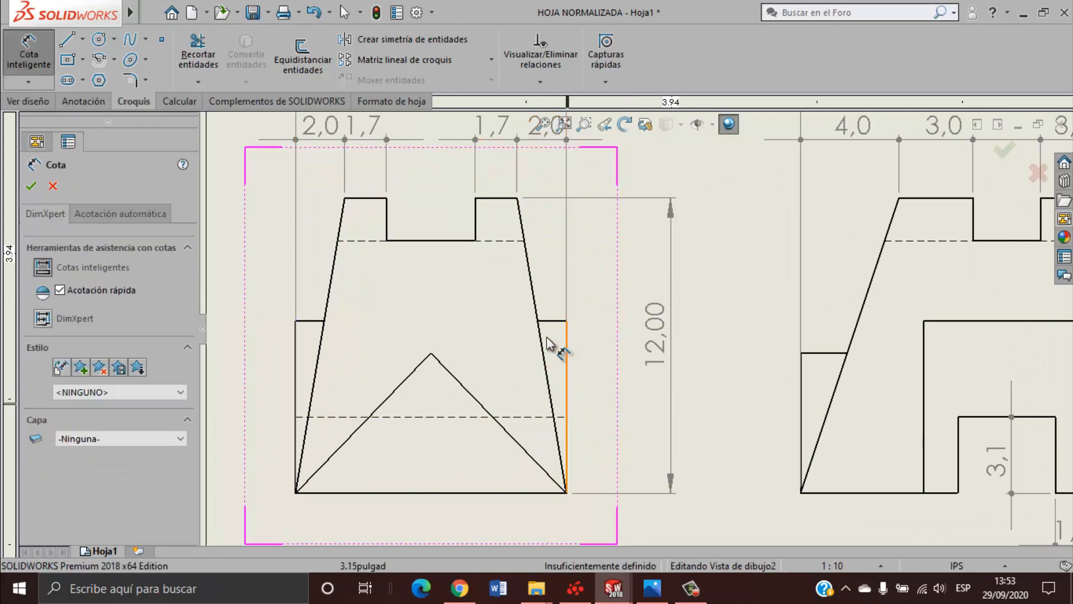
left_click(553, 321)
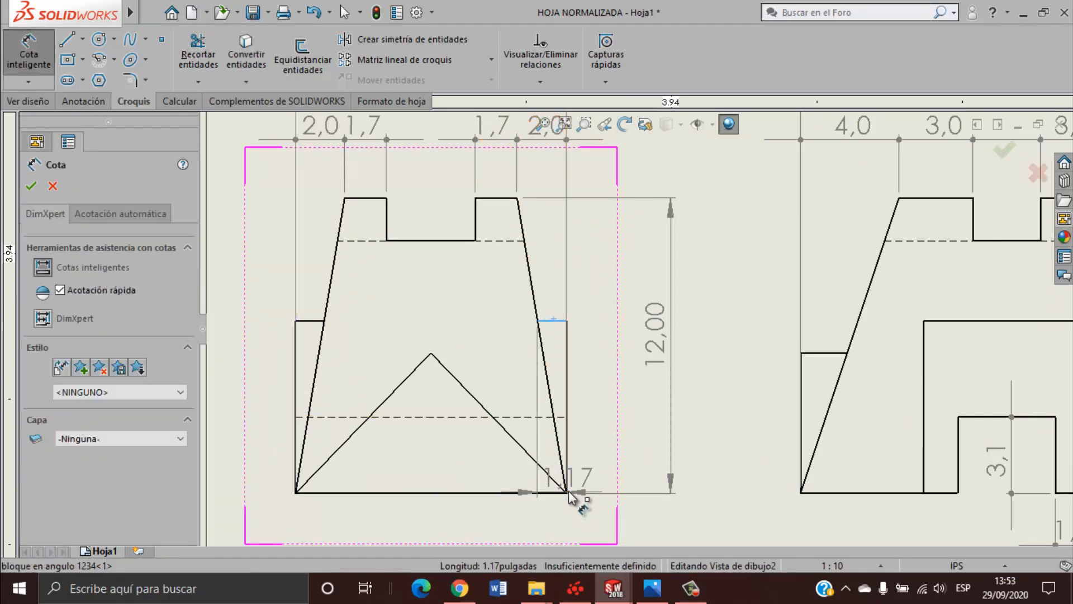
left_click(567, 493)
left_click(611, 408)
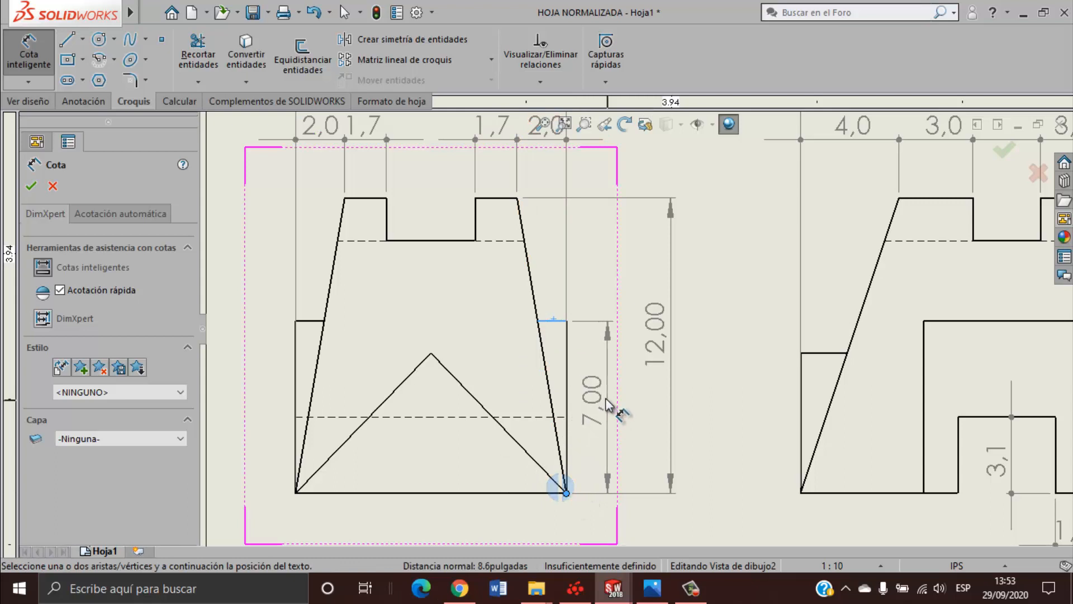
key("Escape")
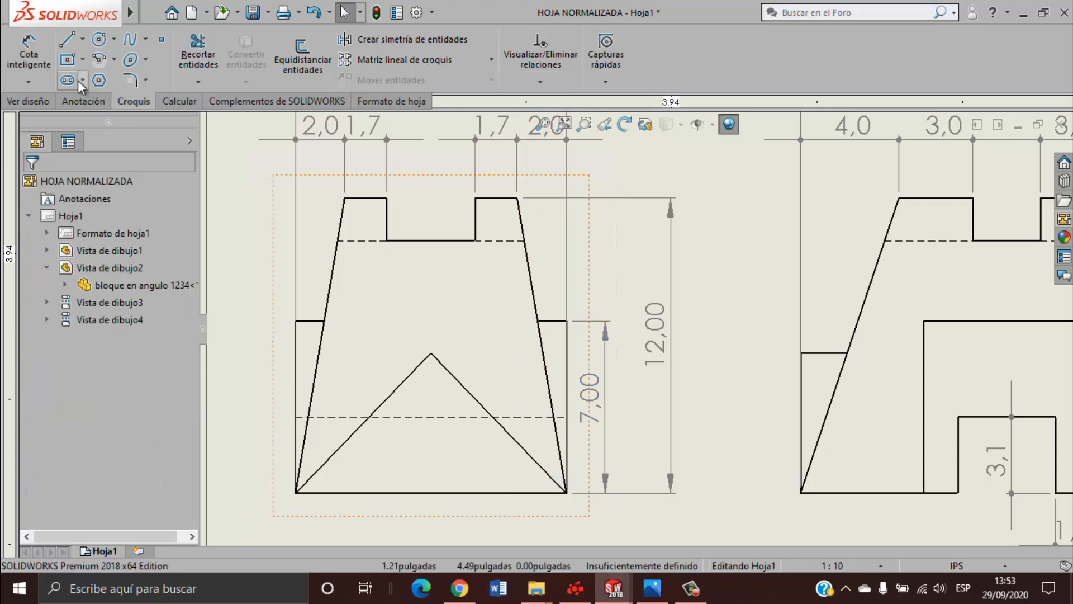
Dimension the depth of the front view's notch, centring the dimension line in the notch with its value below the floor.
left_click(21, 64)
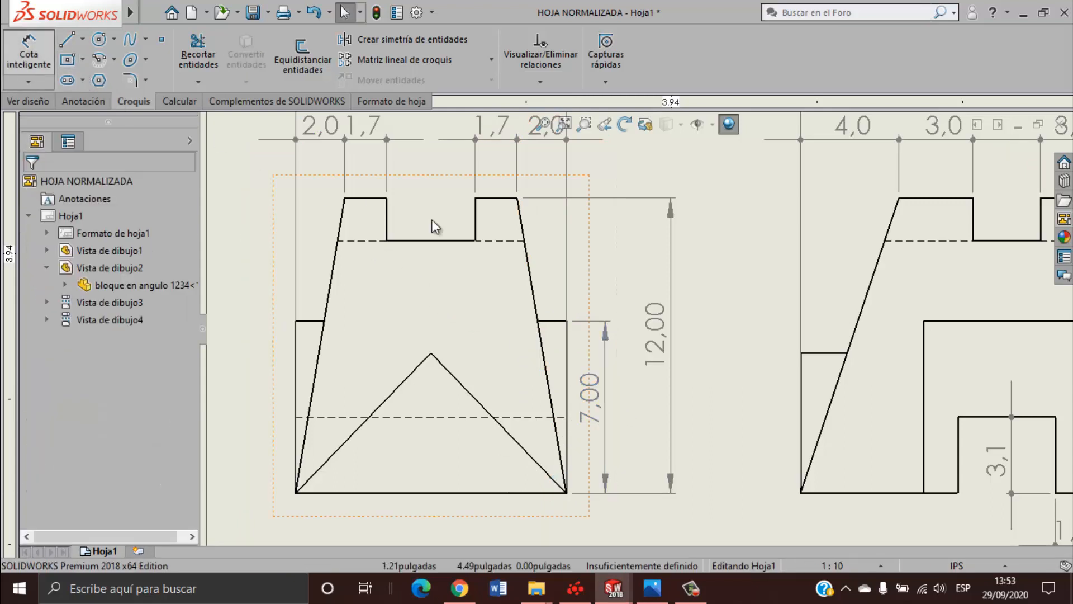
left_click(477, 230)
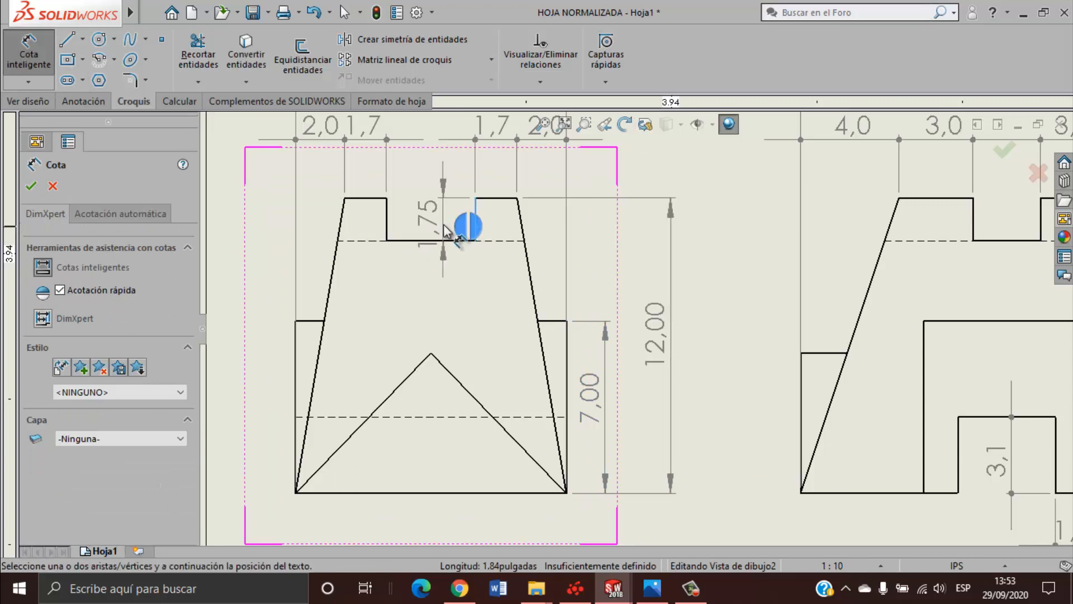
scroll(452, 232, "down", 3)
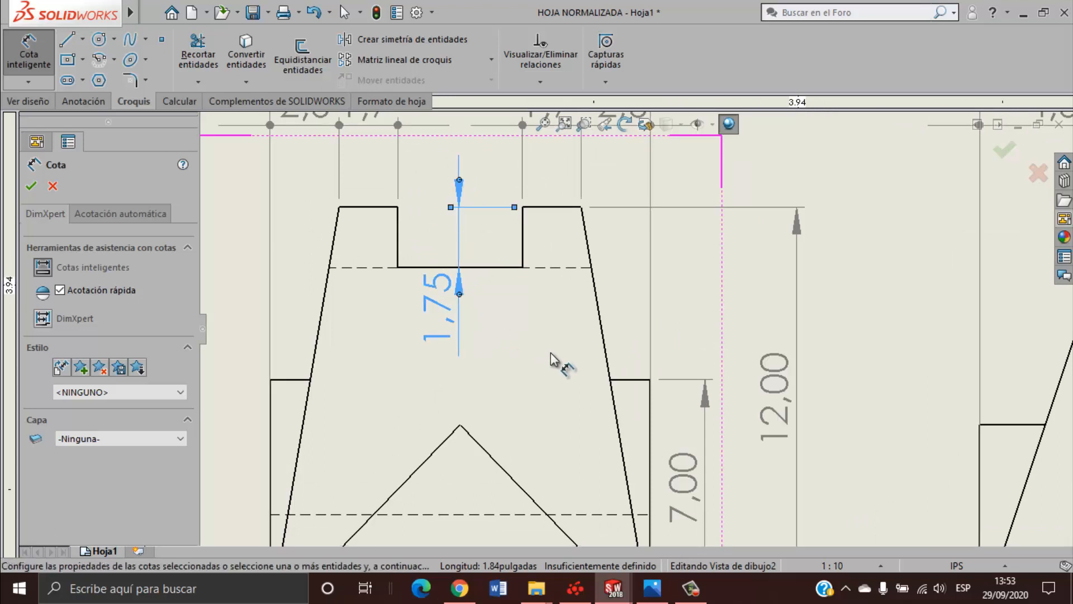
key("Escape")
Move the overall height dimension closer to the front view and centre the side block height value along its dimension line.
scroll(627, 403, "up", 5)
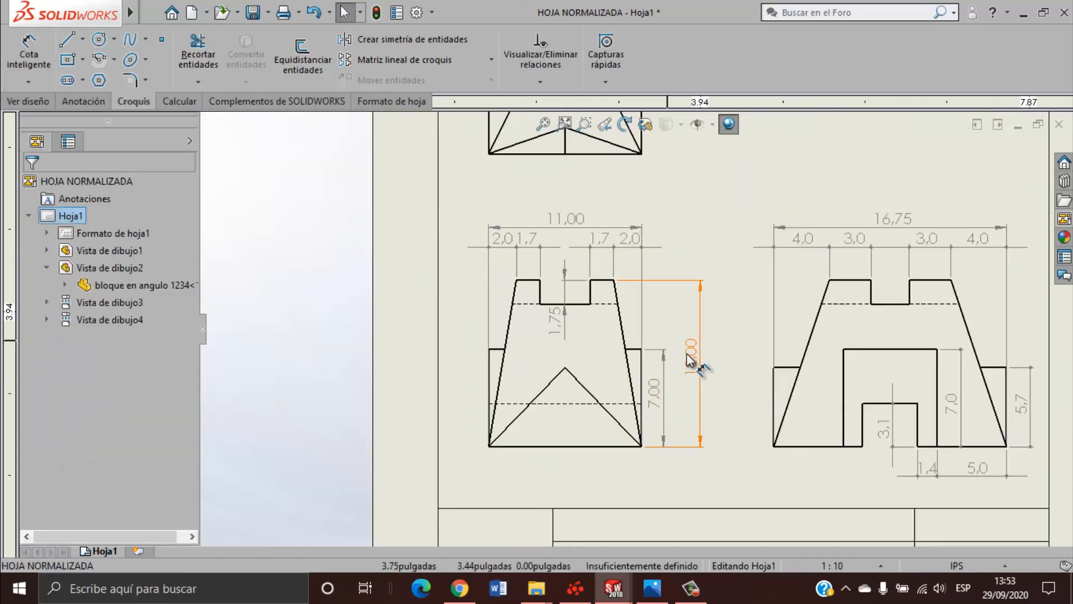
left_click_drag(690, 360, 681, 360)
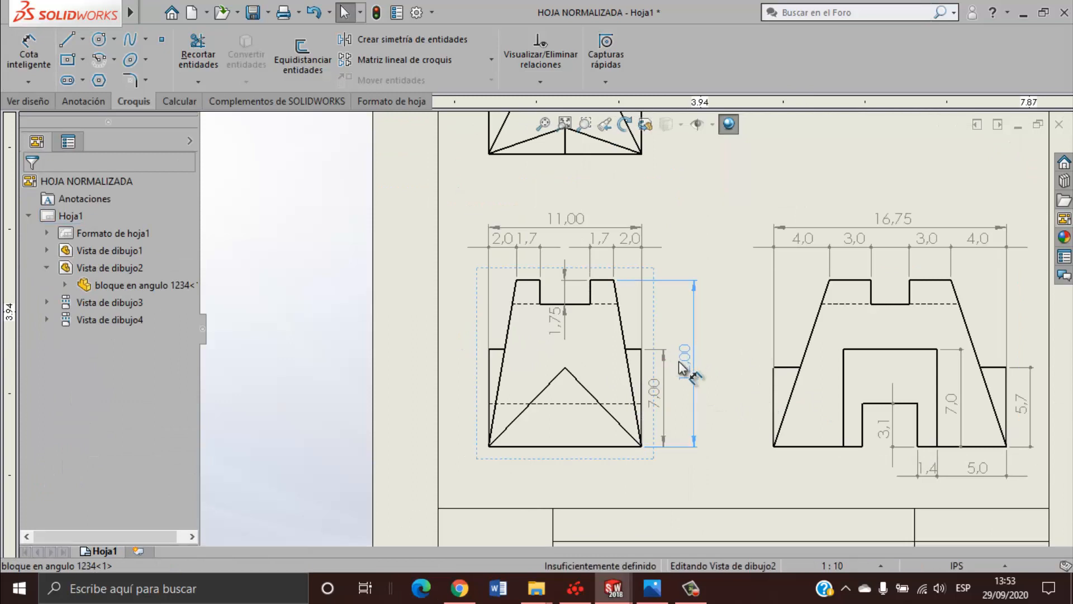
left_click(690, 412)
scroll(673, 417, "down", 2)
scroll(663, 404, "down", 2)
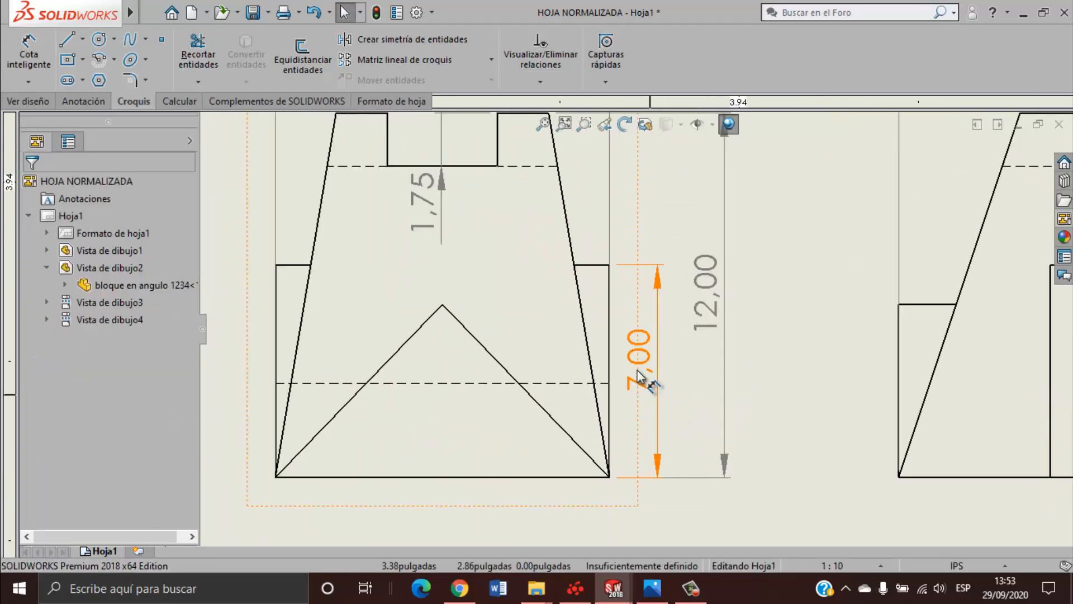
left_click(643, 380)
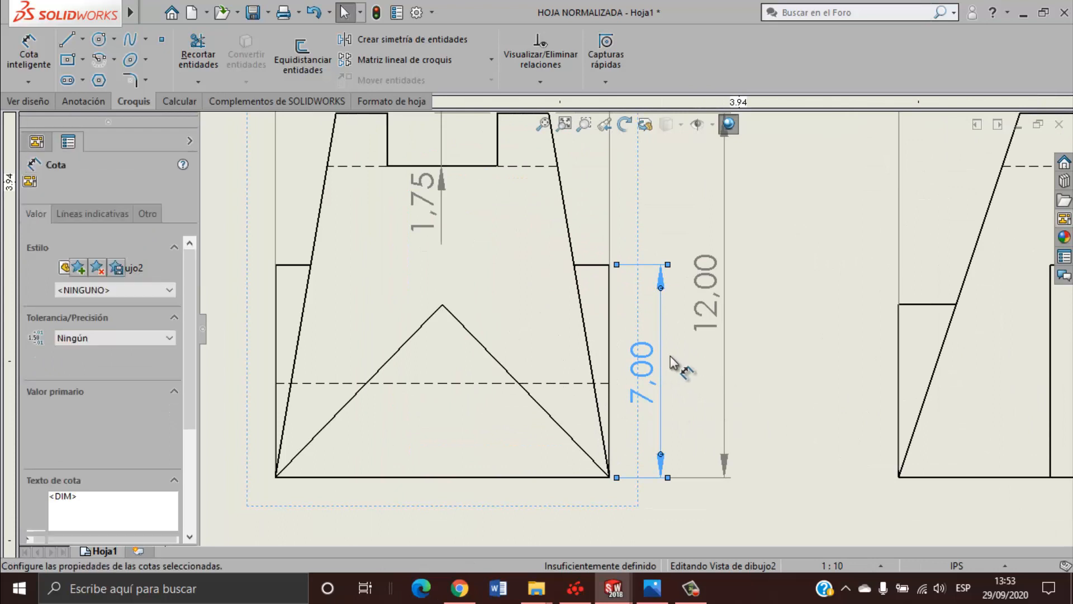
left_click(667, 358)
Change the arrowheads to filled dots on the front view's side block height and notch depth dimensions.
left_click(639, 364)
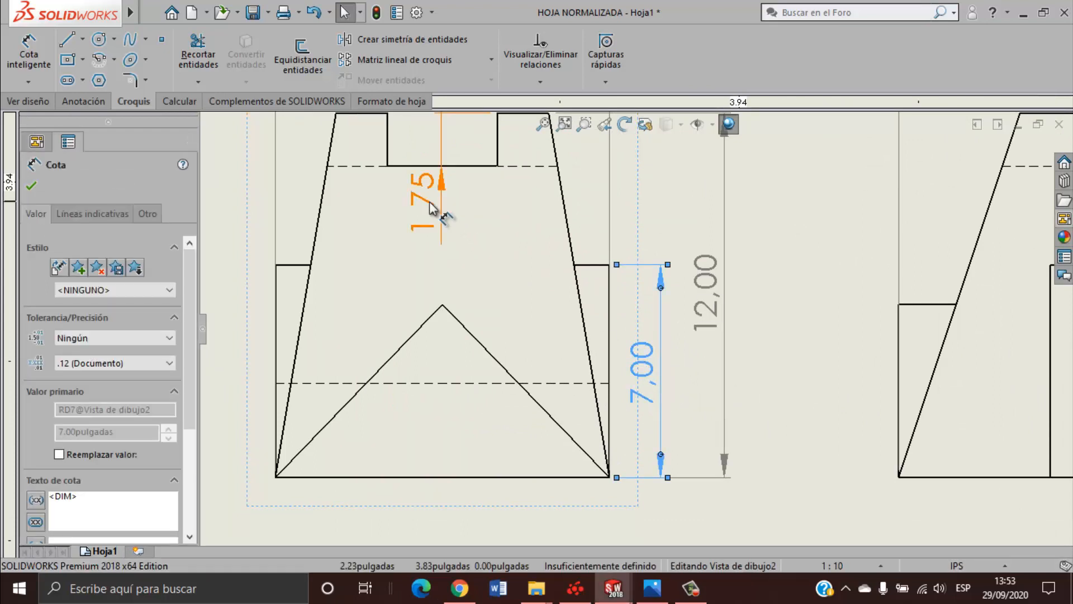
left_click(442, 209, "ctrl")
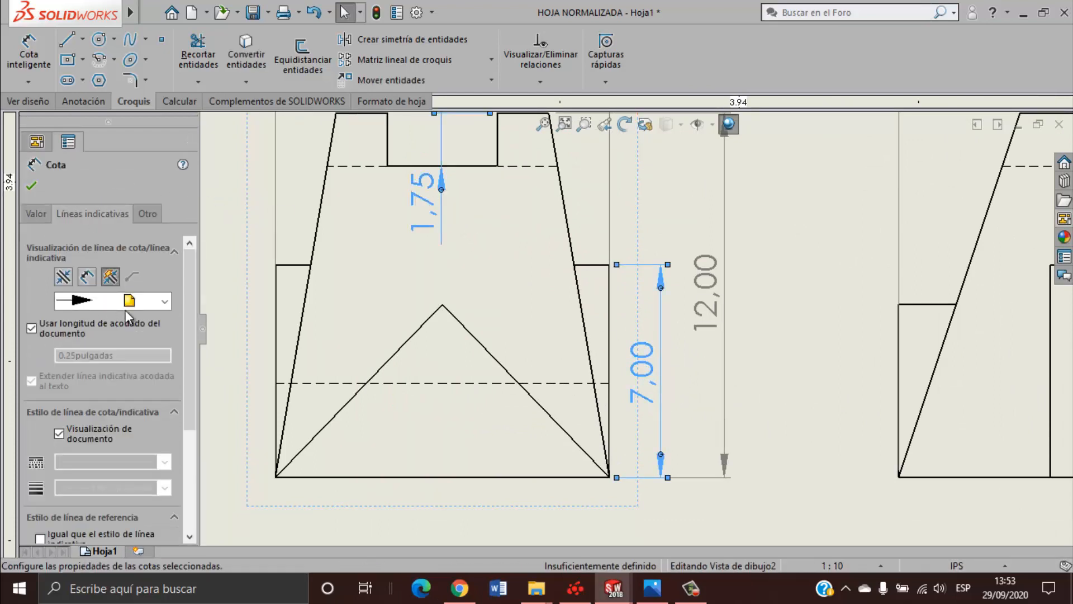
left_click(168, 305)
left_click(165, 360)
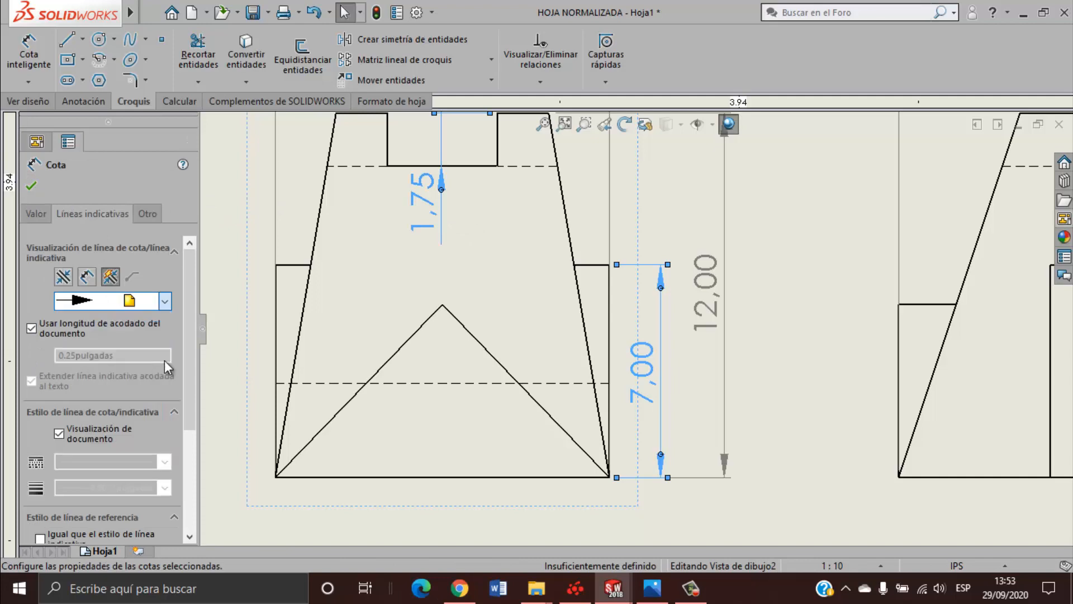
left_click(767, 398)
Examine the sheet layout and the dimensions of the front and right views for missing or misplaced dimensions.
scroll(659, 304, "up", 4)
scroll(660, 287, "down", 2)
scroll(665, 286, "up", 3)
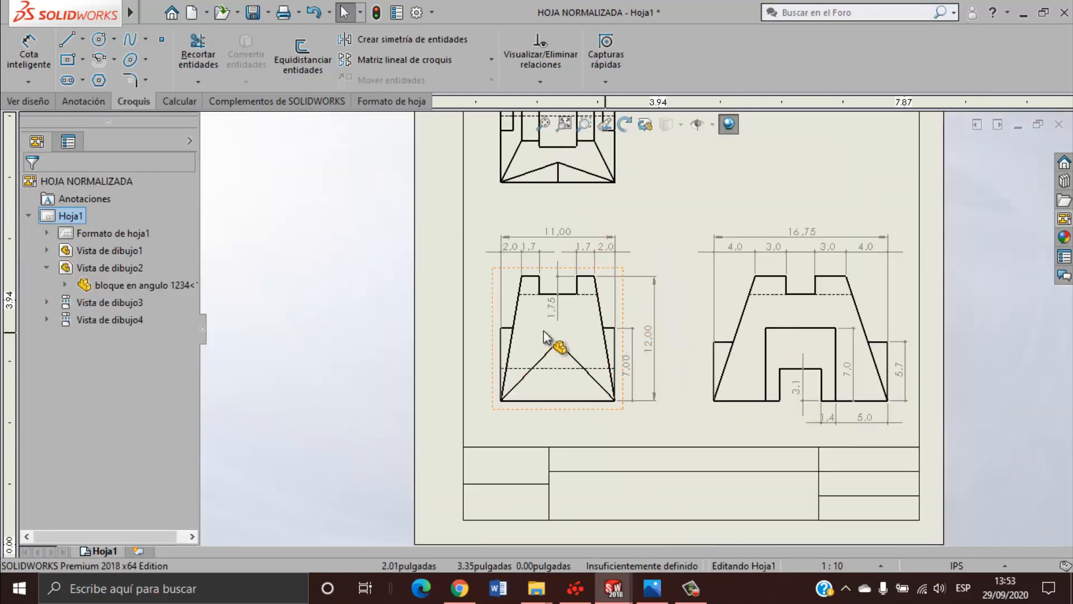
scroll(648, 316, "down", 1)
scroll(602, 312, "up", 5)
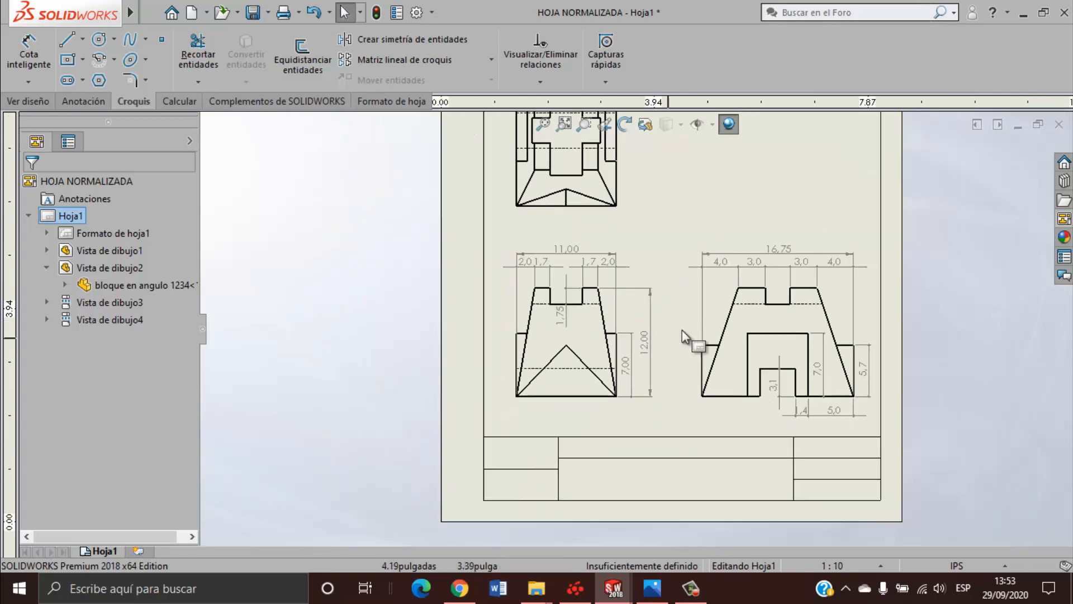
scroll(642, 278, "down", 2)
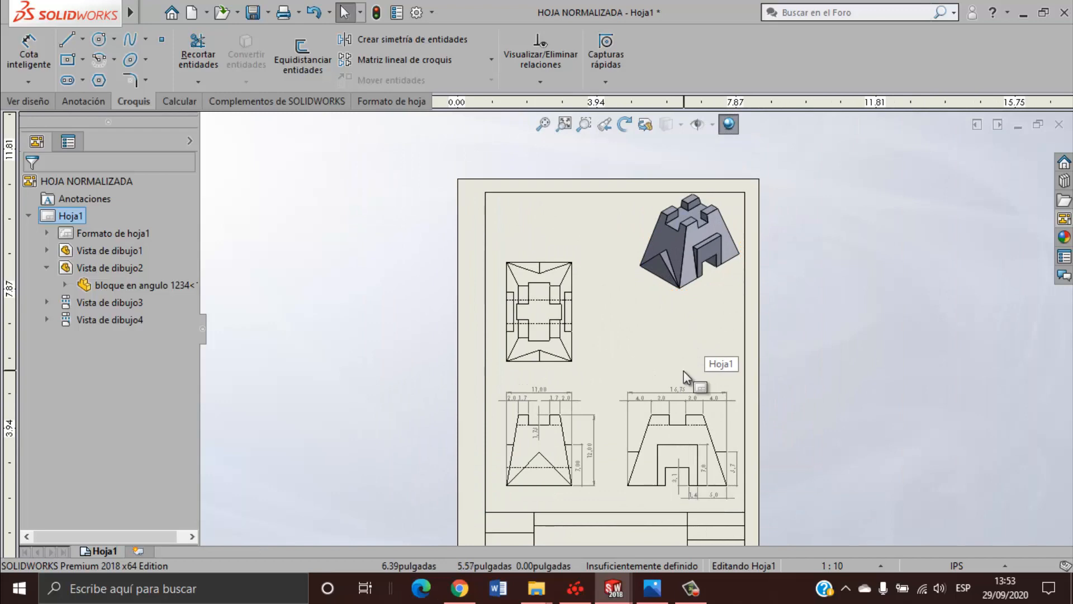
scroll(636, 402, "down", 3)
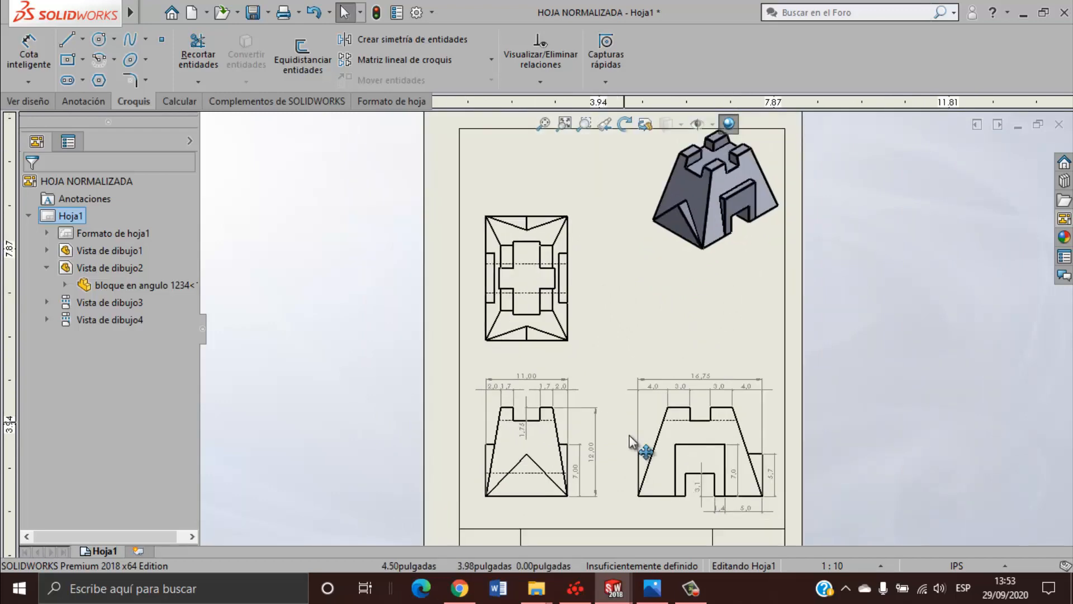
scroll(566, 400, "down", 5)
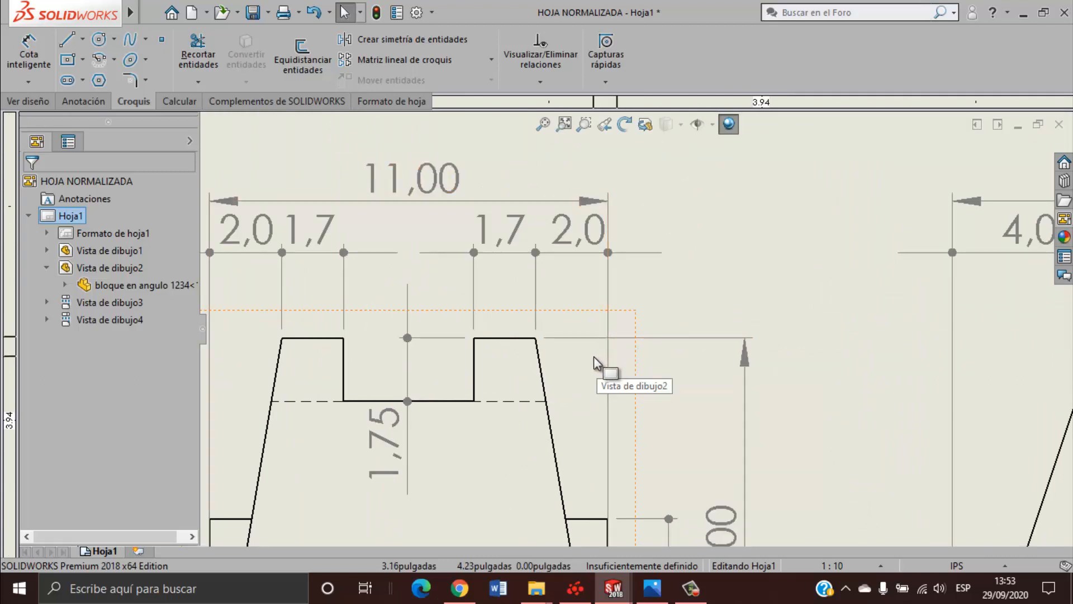
scroll(752, 422, "up", 3)
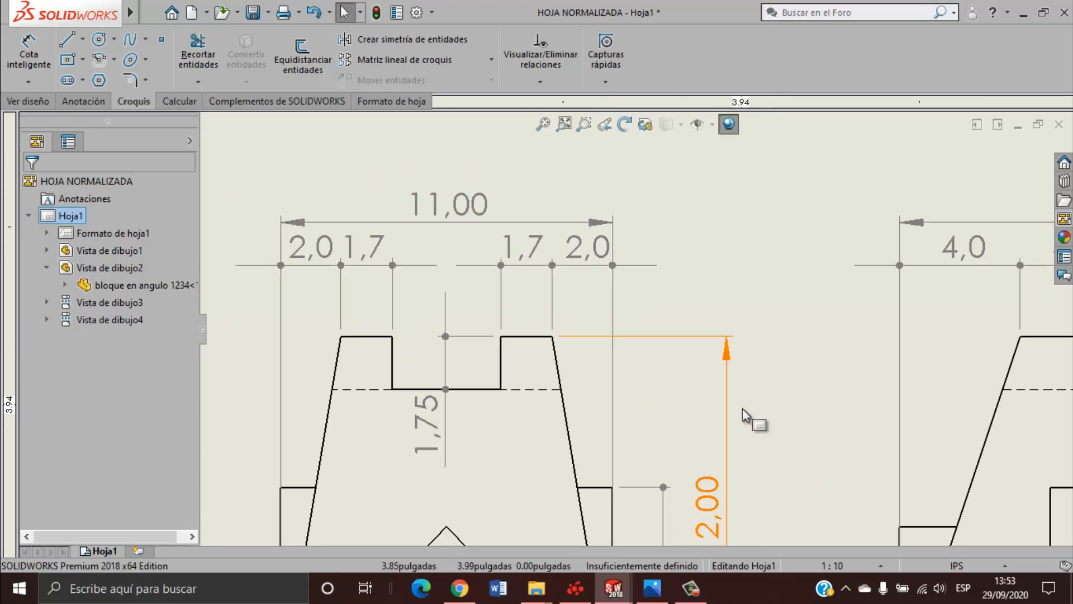
scroll(721, 418, "up", 3)
scroll(668, 311, "down", 5)
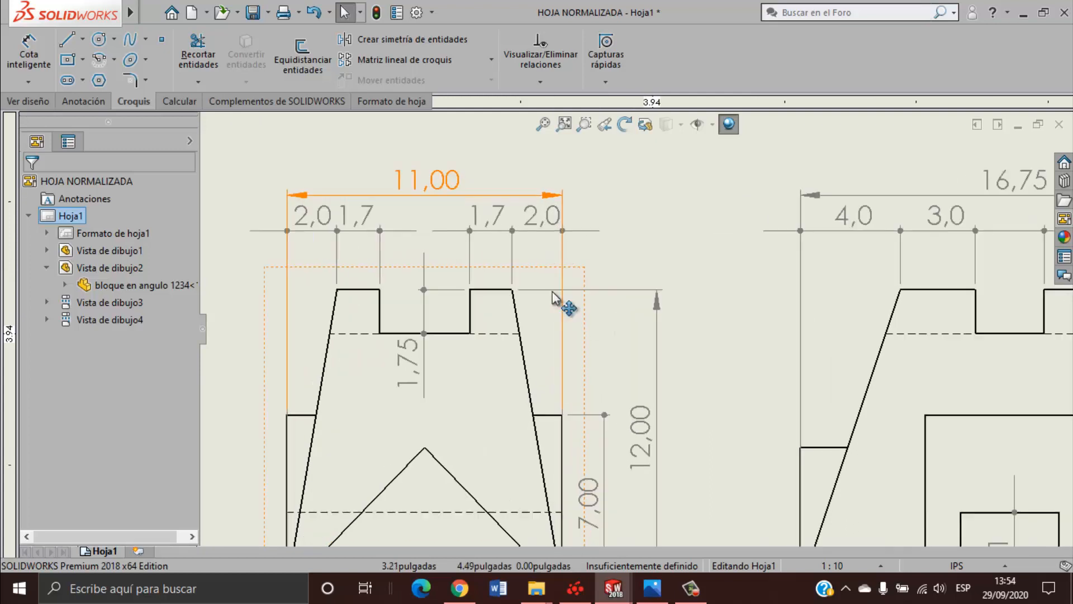
scroll(558, 304, "down", 3)
scroll(546, 264, "up", 2)
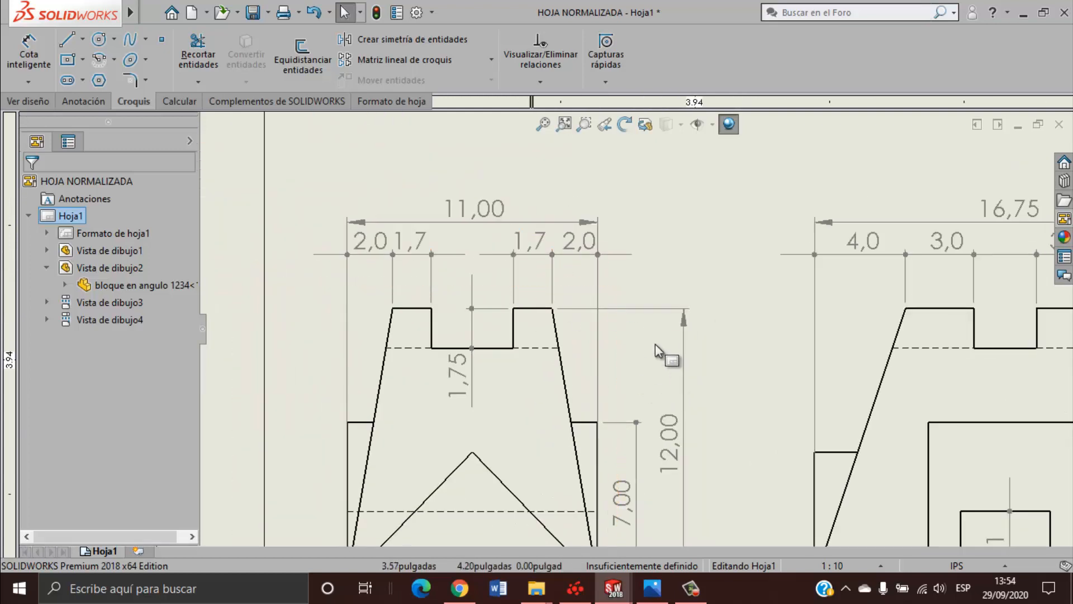
scroll(656, 351, "up", 2)
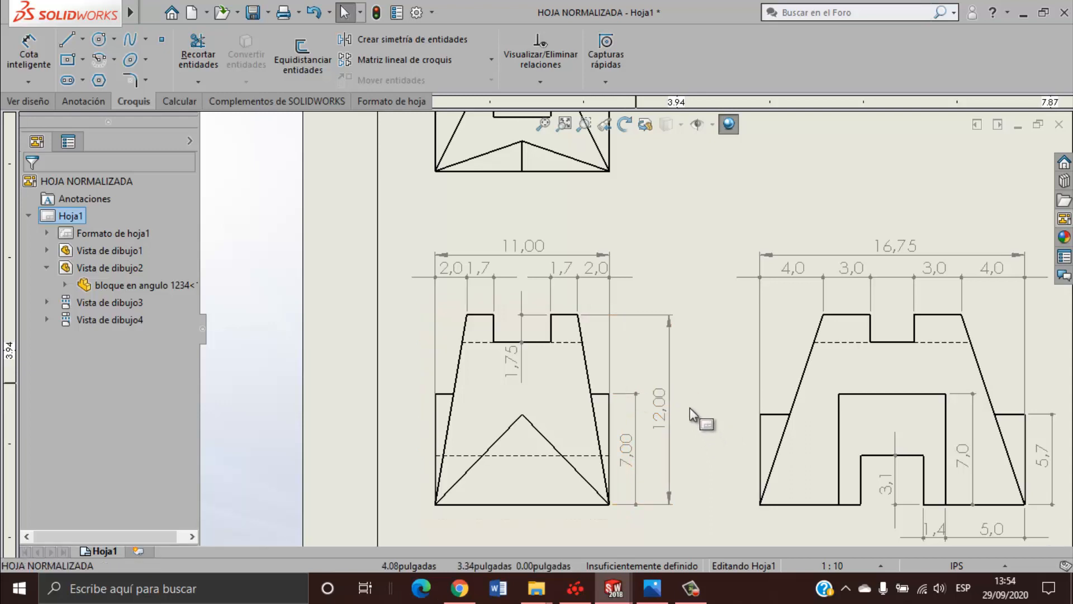
scroll(690, 408, "down", 3)
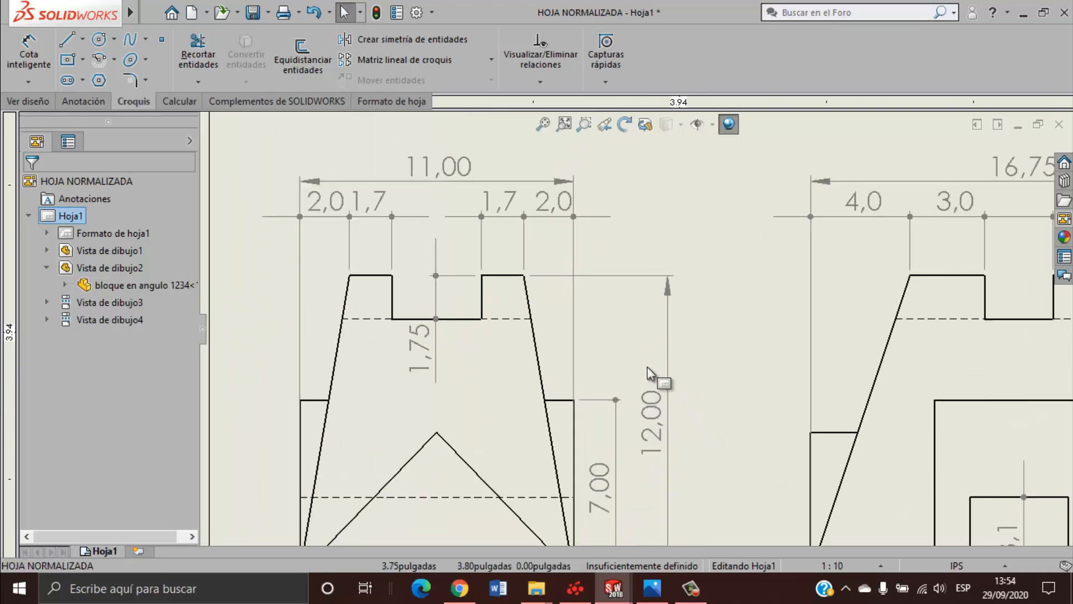
Set the front view's overall height and side block height dimensions to one-decimal precision (.1) with filled-dot arrowheads.
left_click(649, 437)
left_click(617, 487, "ctrl")
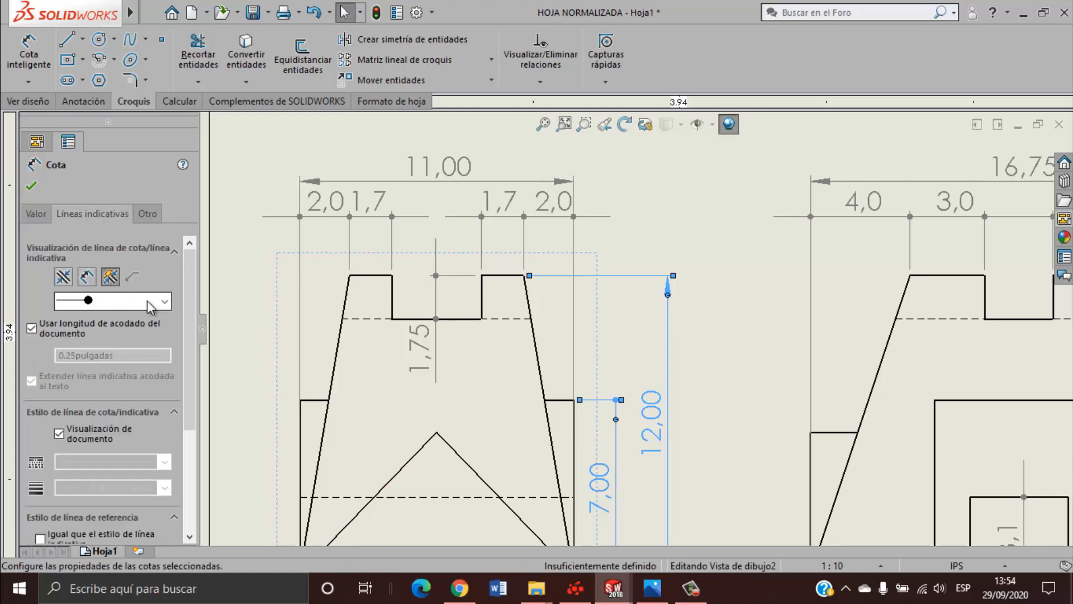
left_click(47, 221)
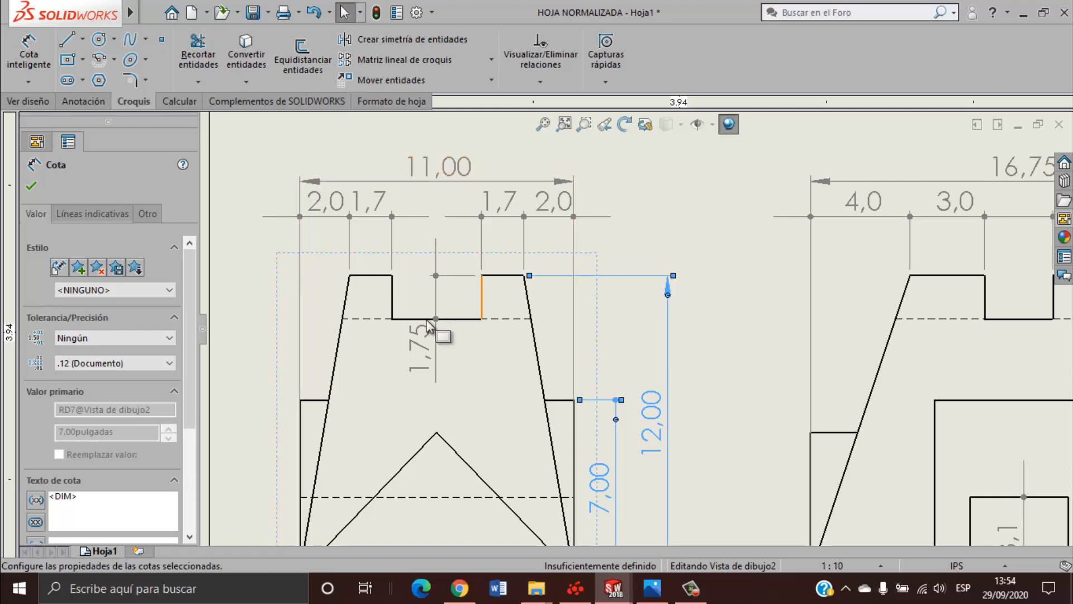
left_click(170, 365)
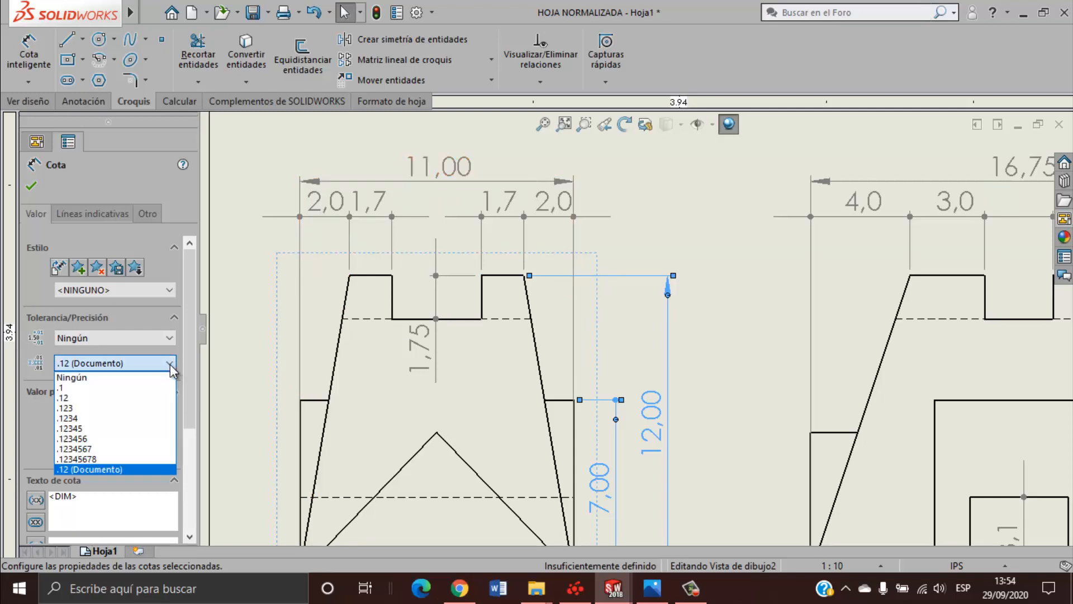
left_click(143, 387)
left_click(729, 401)
Review the finished sheet, checking the top and isometric views and the dimensions of the front and right views.
scroll(699, 436, "up", 3)
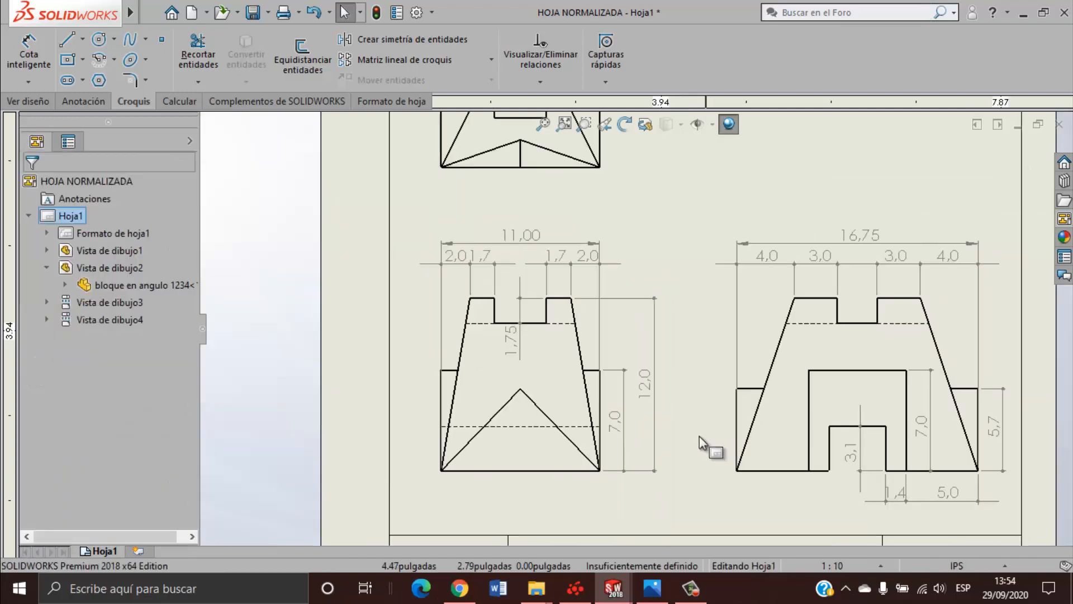
scroll(695, 422, "up", 2)
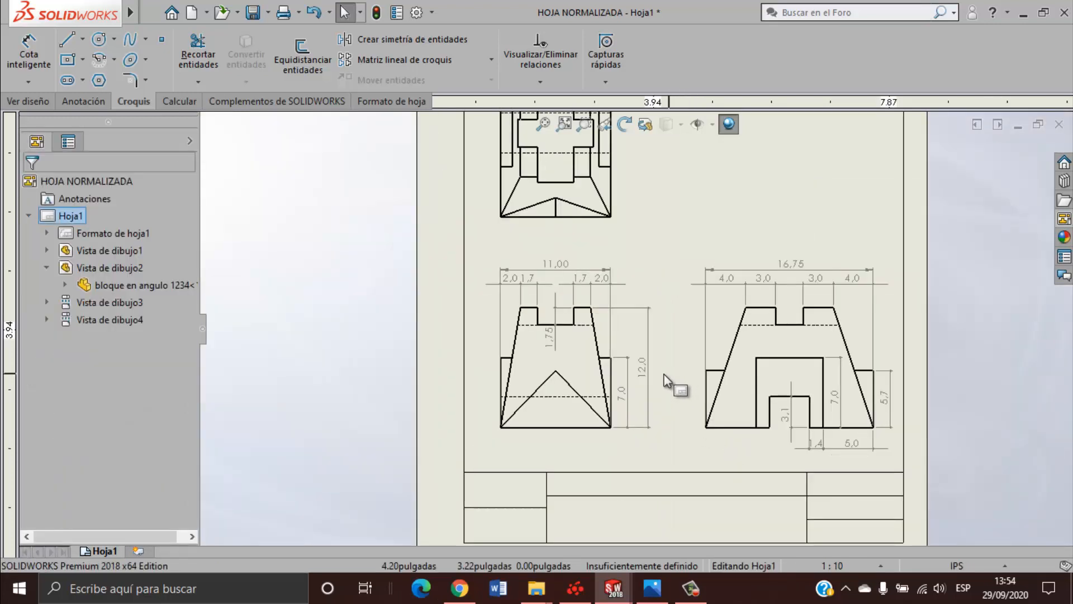
scroll(673, 251, "up", 3)
scroll(689, 247, "down", 3)
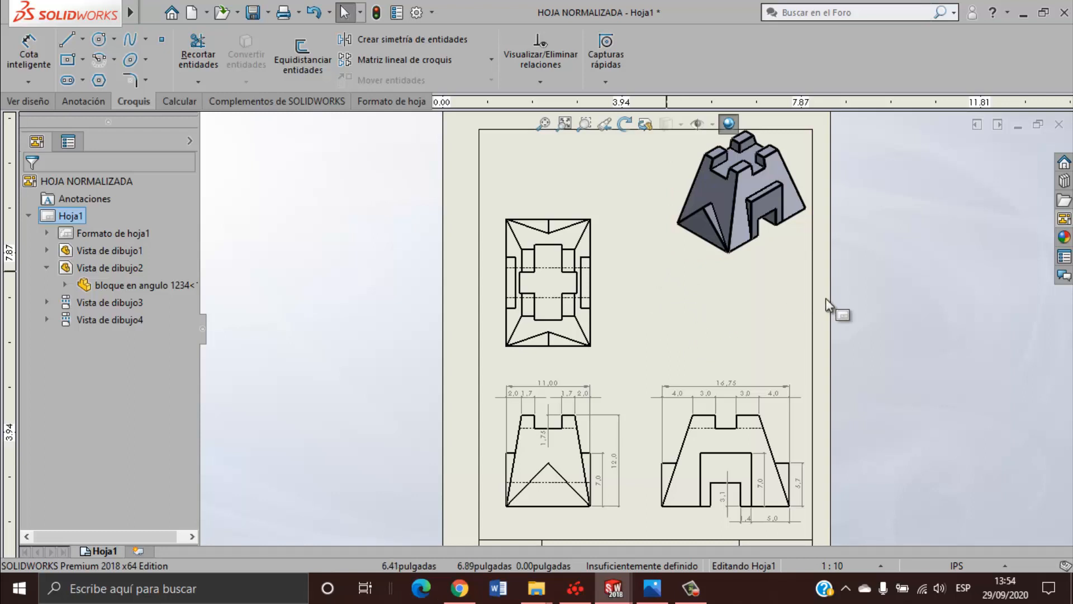
scroll(615, 280, "down", 3)
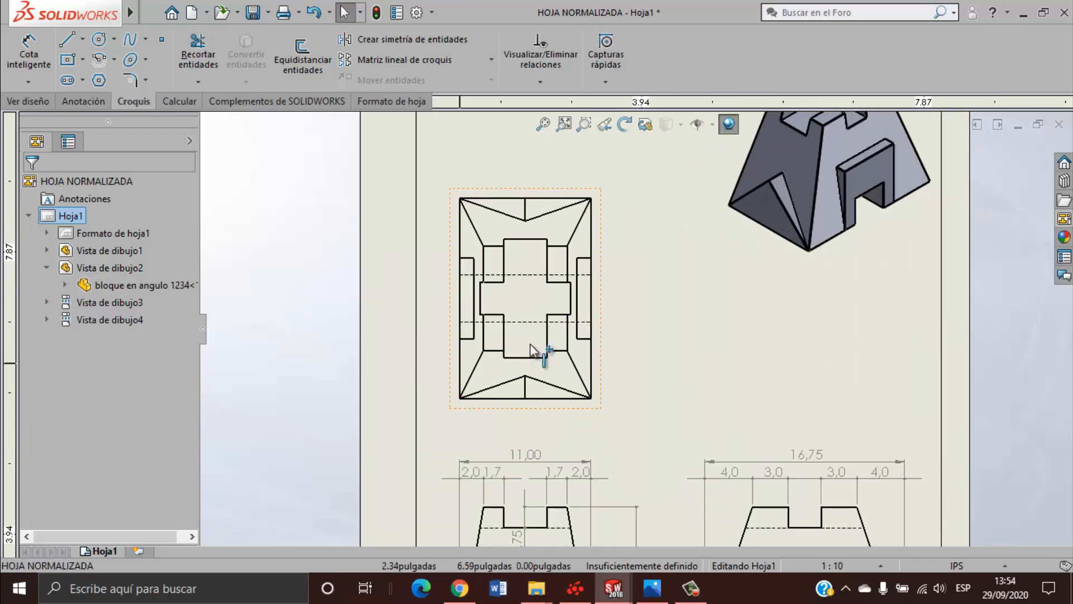
scroll(632, 341, "up", 1)
scroll(808, 230, "up", 1)
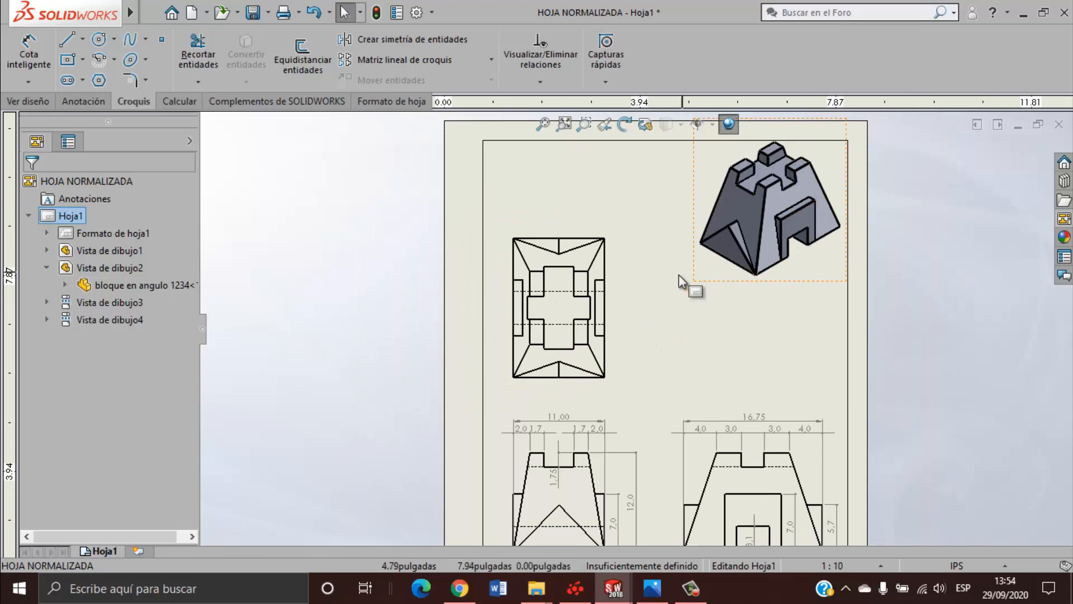
scroll(621, 385, "up", 3)
scroll(699, 419, "down", 4)
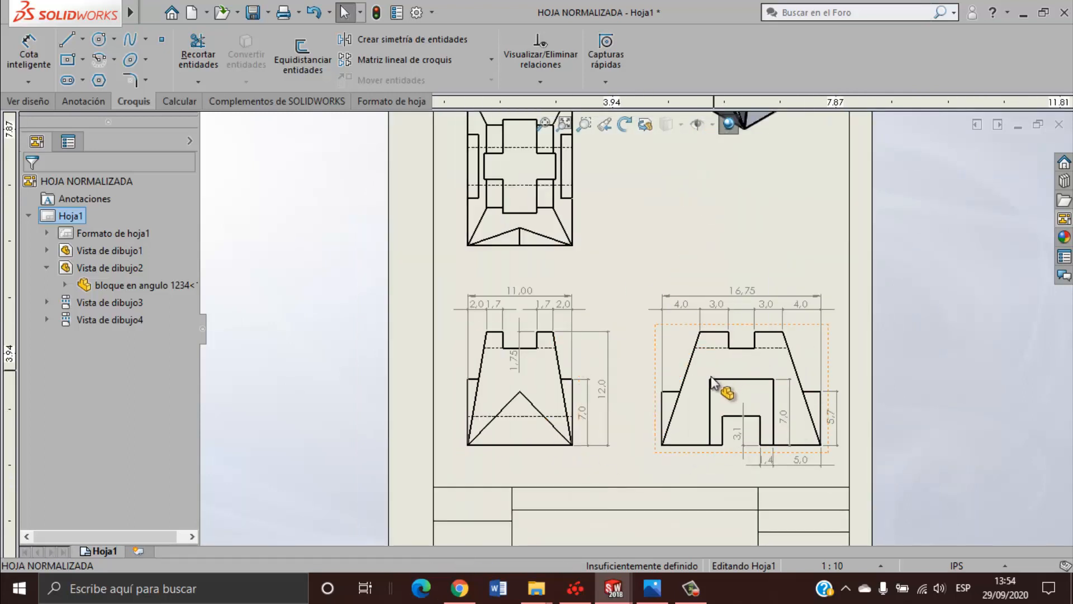
scroll(699, 431, "down", 5)
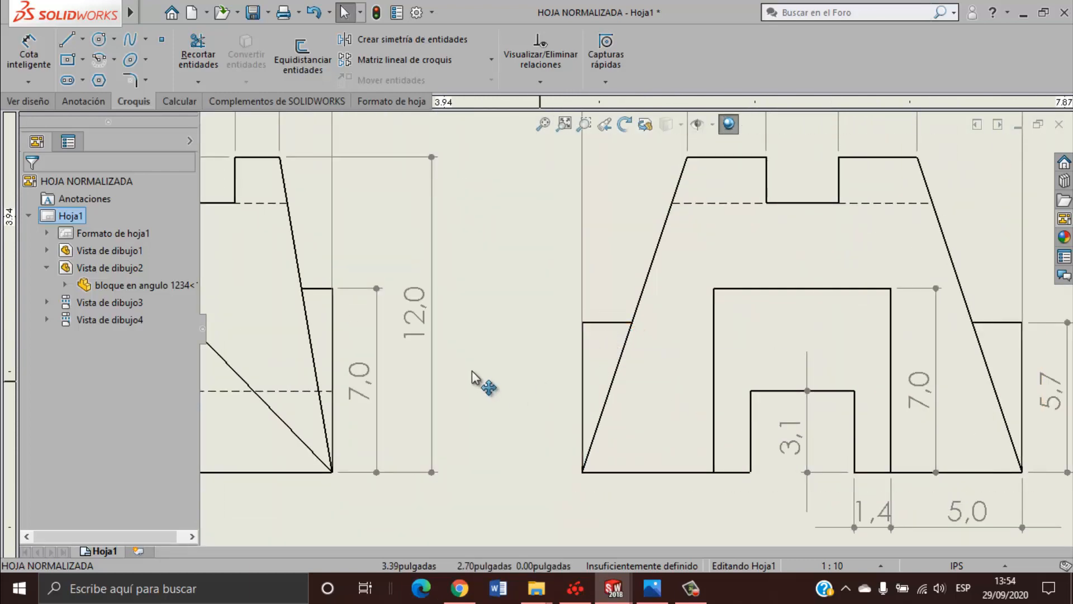
scroll(476, 363, "up", 3)
scroll(503, 352, "down", 3)
scroll(515, 360, "down", 2)
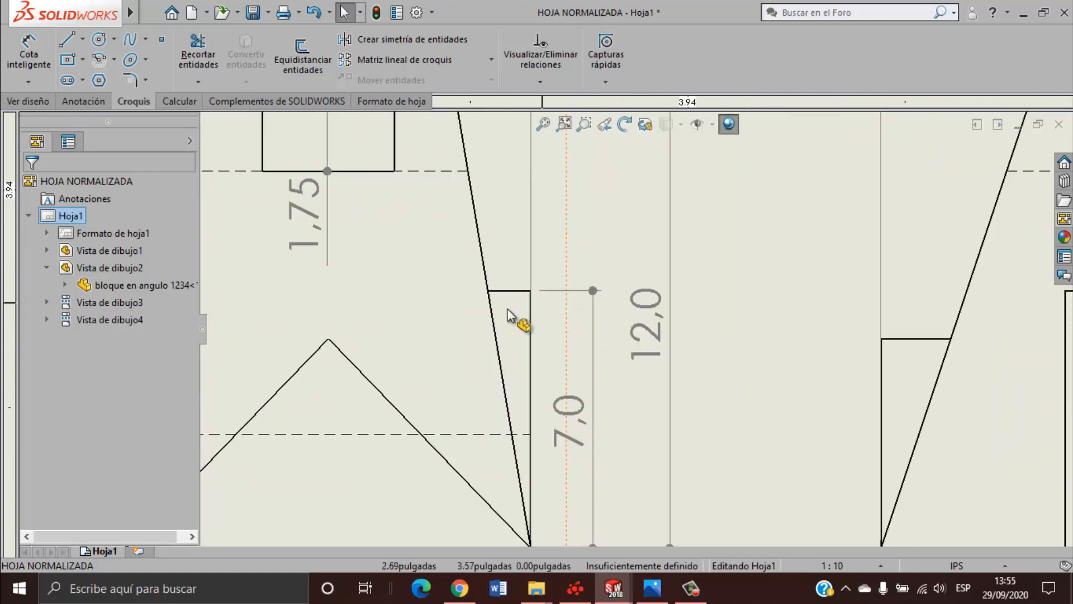
scroll(559, 335, "up", 6)
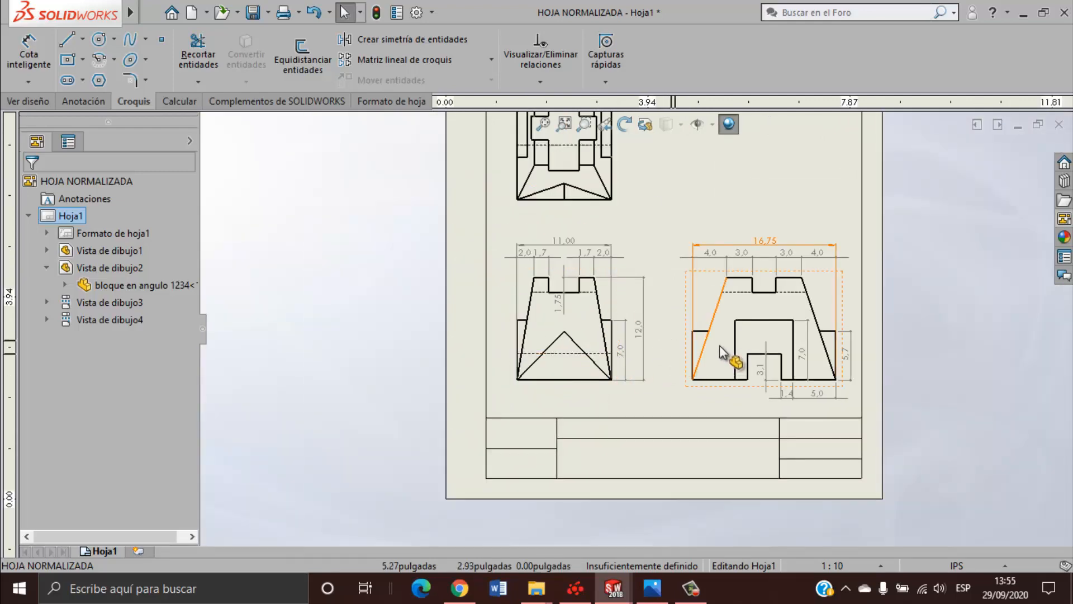
scroll(721, 343, "down", 2)
scroll(833, 313, "up", 2)
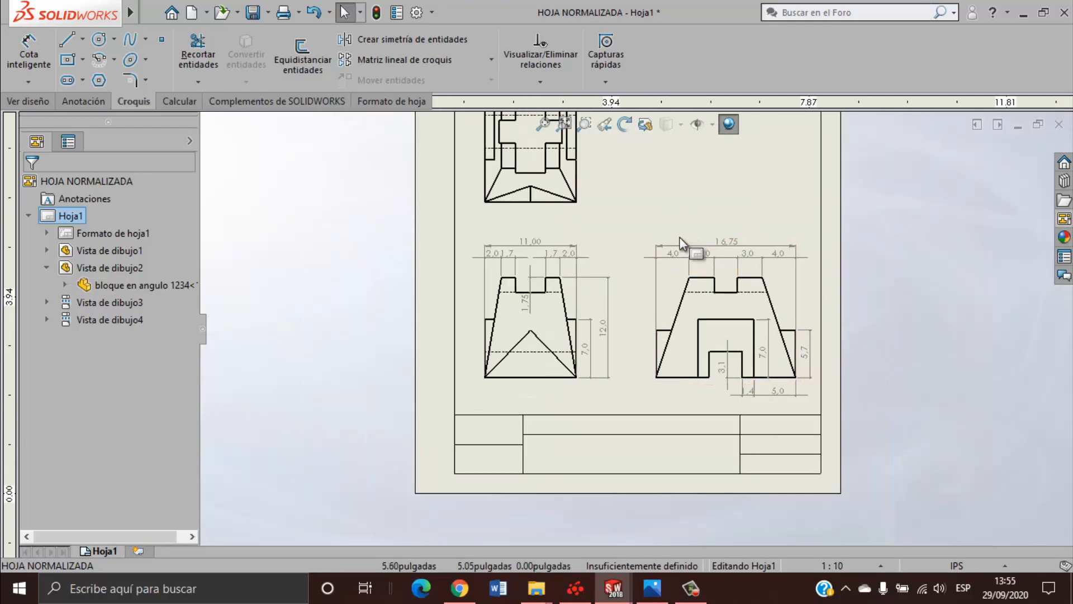
scroll(646, 229, "up", 4)
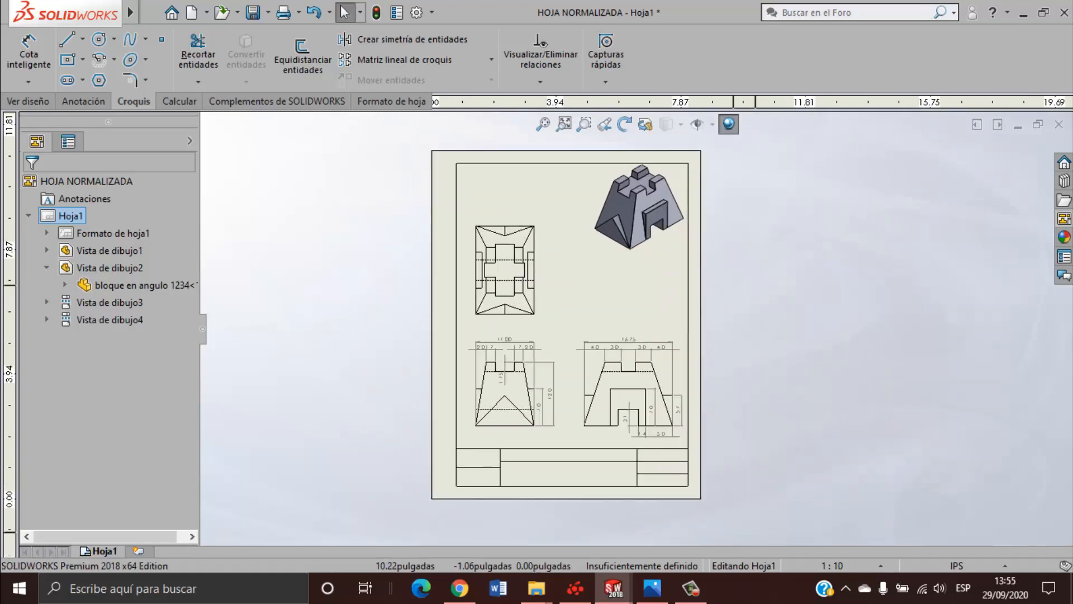
left_click(696, 597)
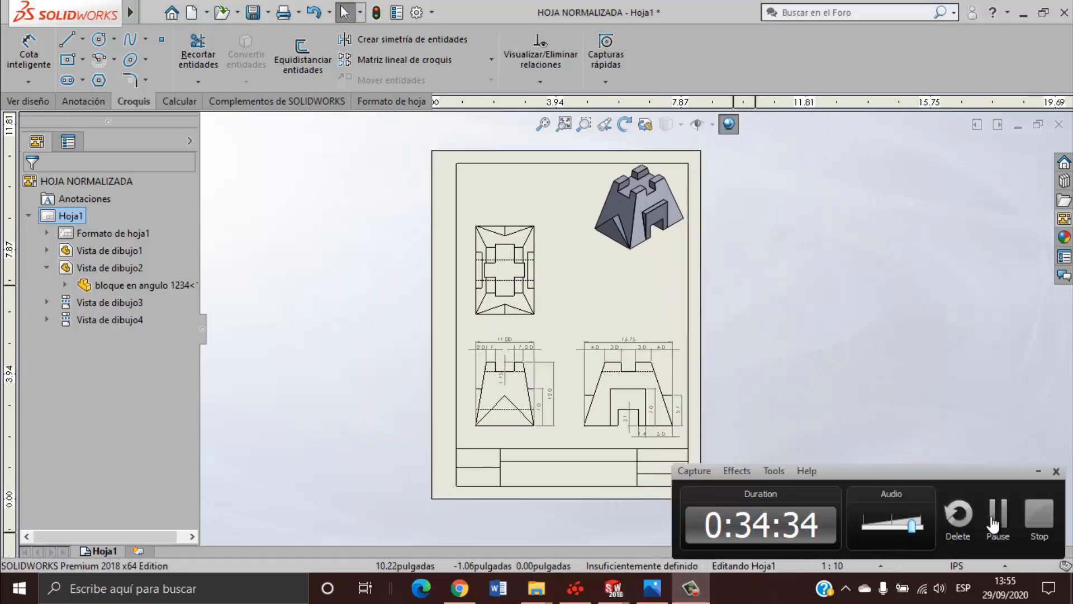